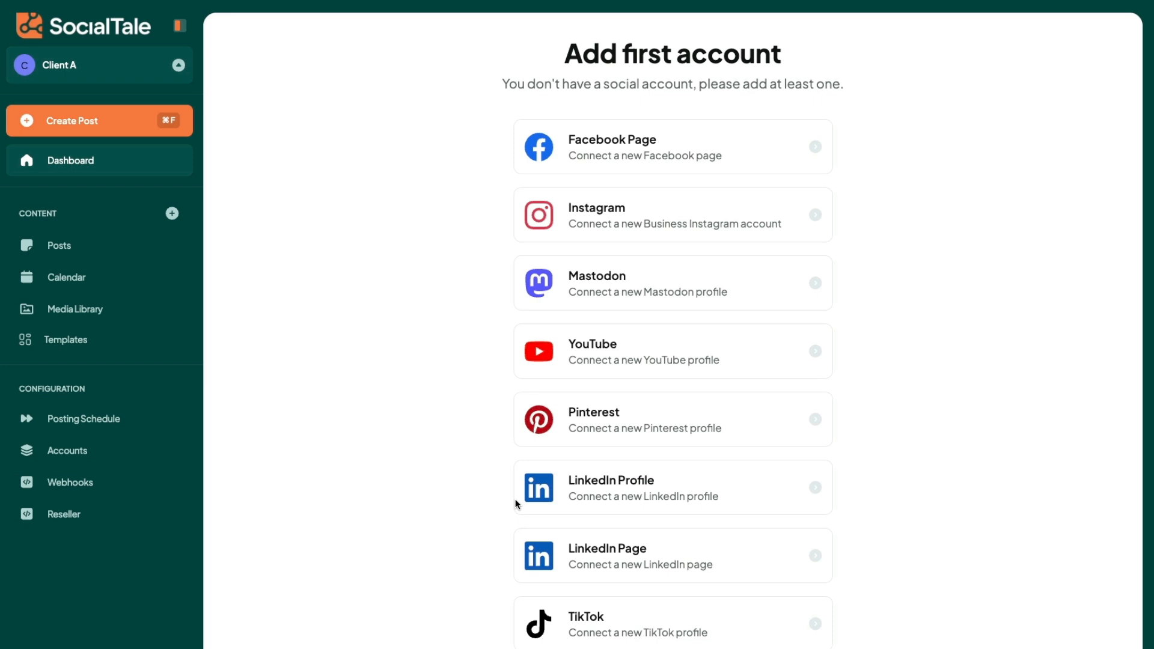
# Step: Switch to the BuilderPad workspace and show its dashboard statistics for the last 7 days
pyautogui.click(110, 68)
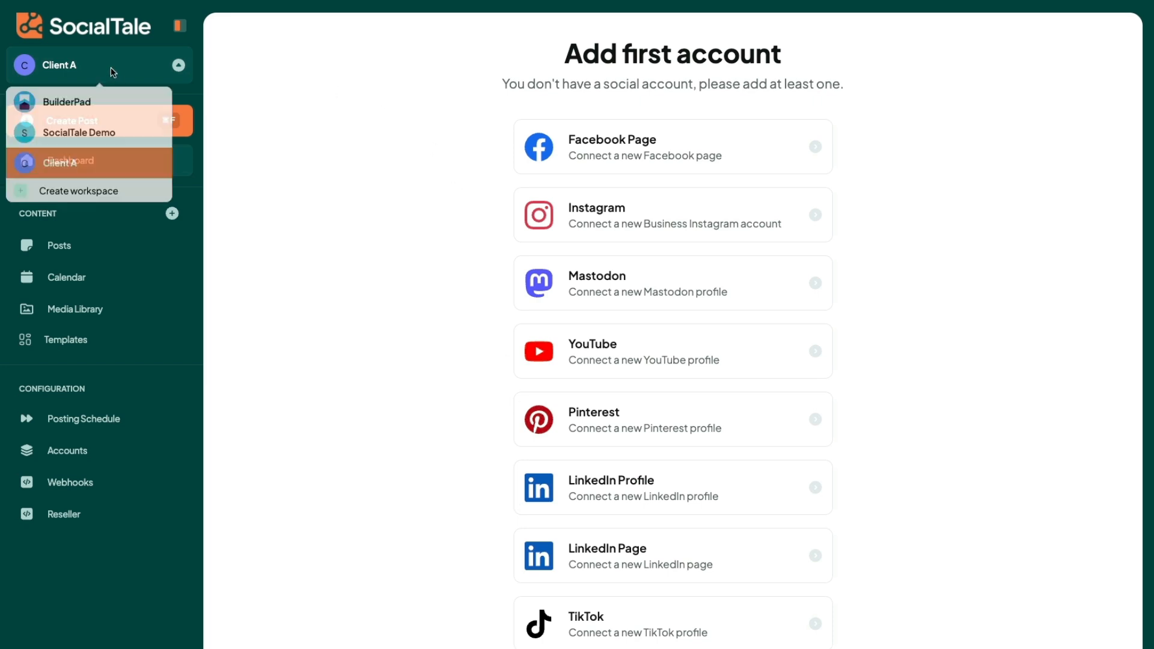
pyautogui.click(84, 99)
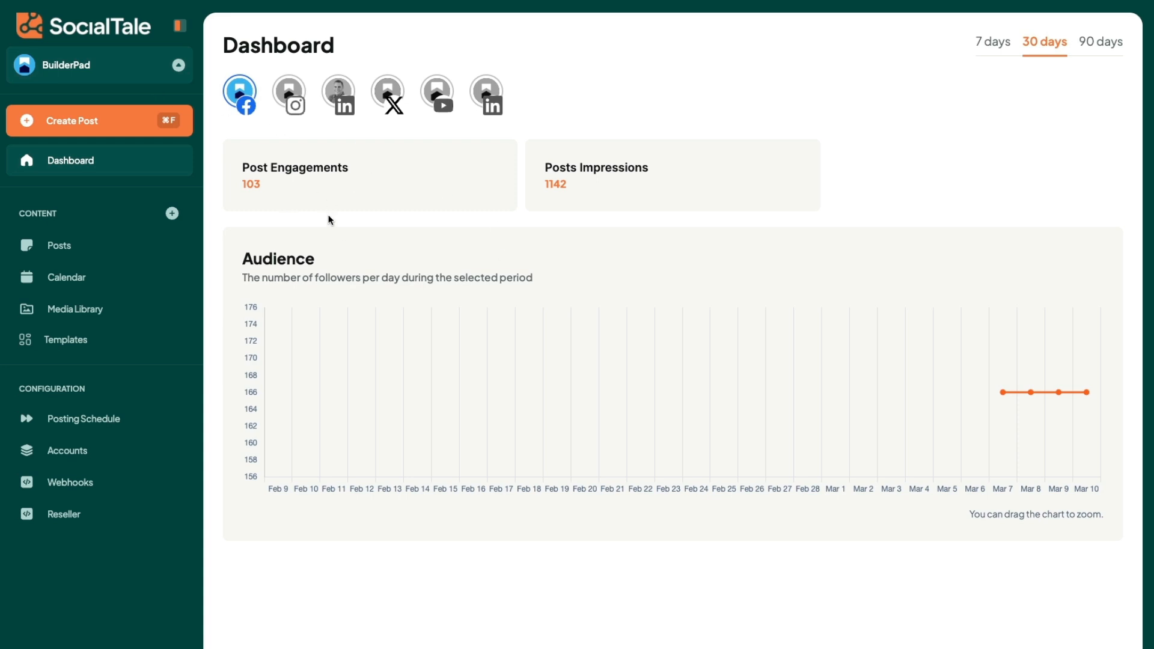
pyautogui.click(995, 43)
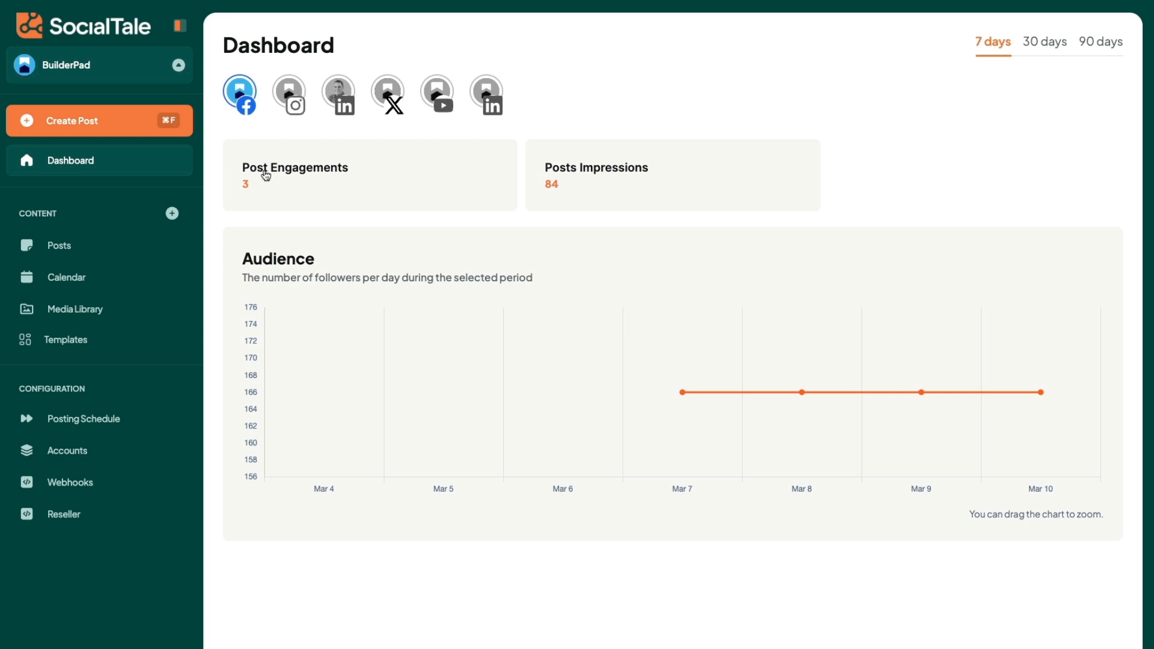
# Step: View the 7-day audience charts of the LinkedIn page and the X account
pyautogui.click(498, 94)
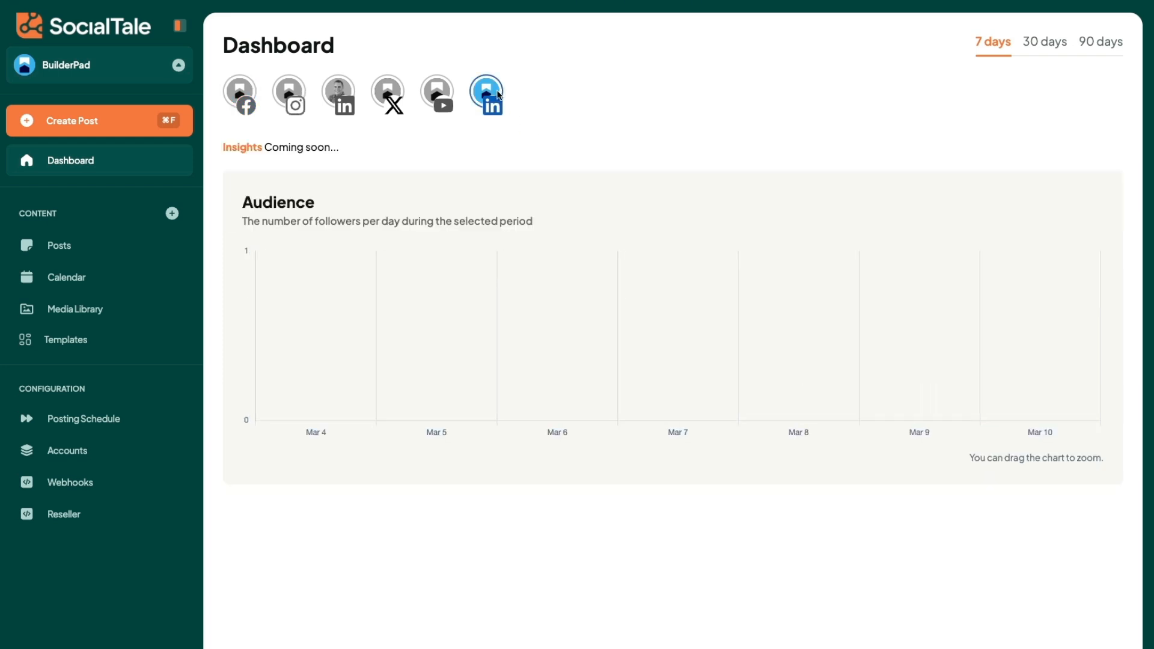
pyautogui.click(379, 88)
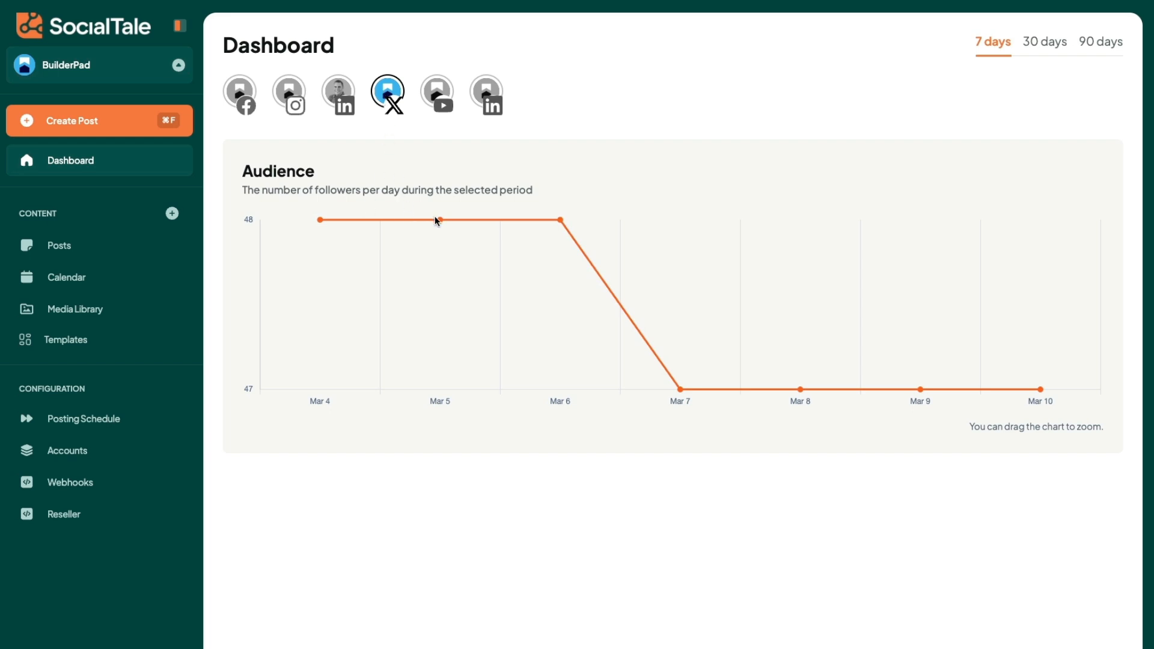
pyautogui.moveTo(439, 223)
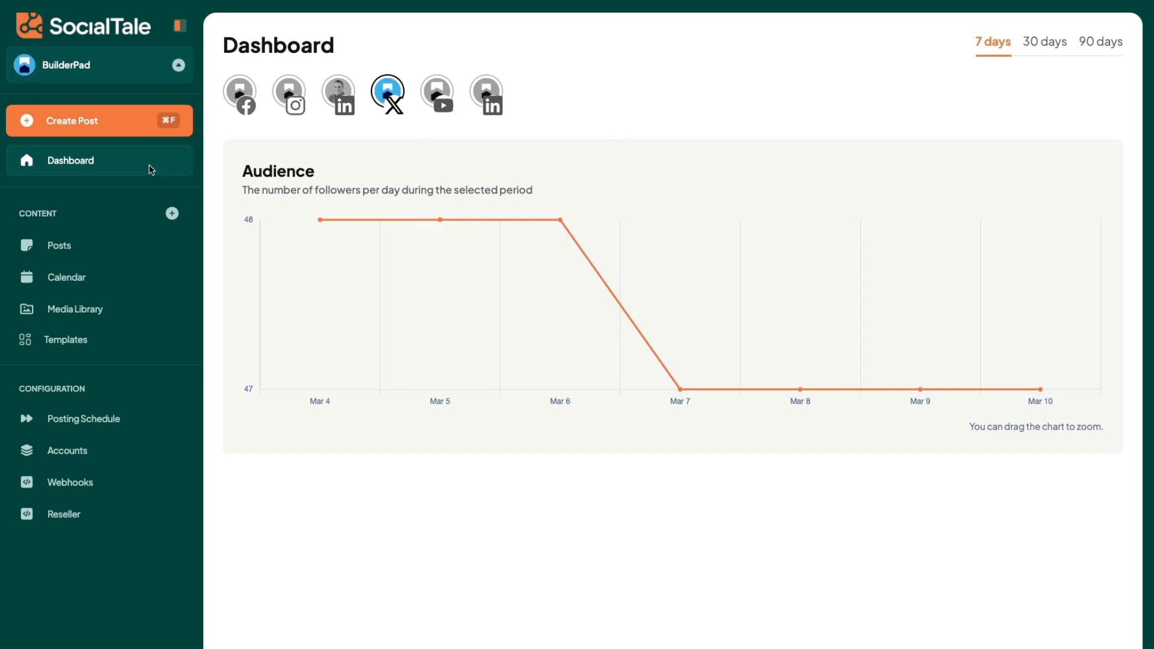
# Step: Open the list of posts and preview the draft about supporting a weight loss journey, then close the preview
pyautogui.click(67, 249)
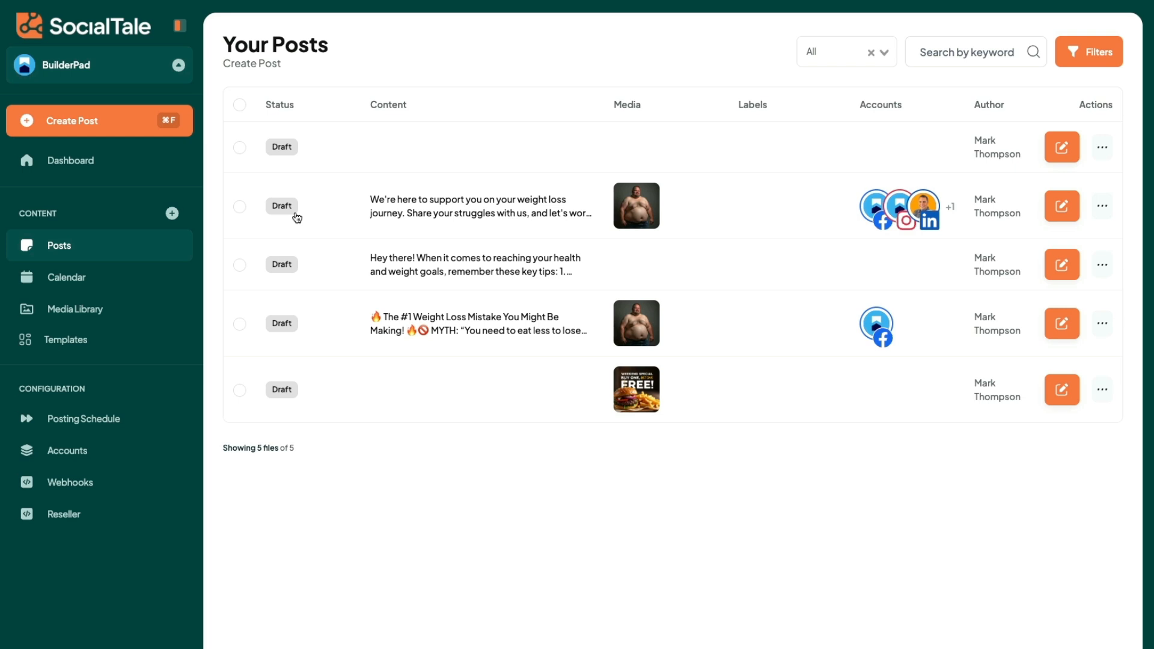
pyautogui.click(551, 211)
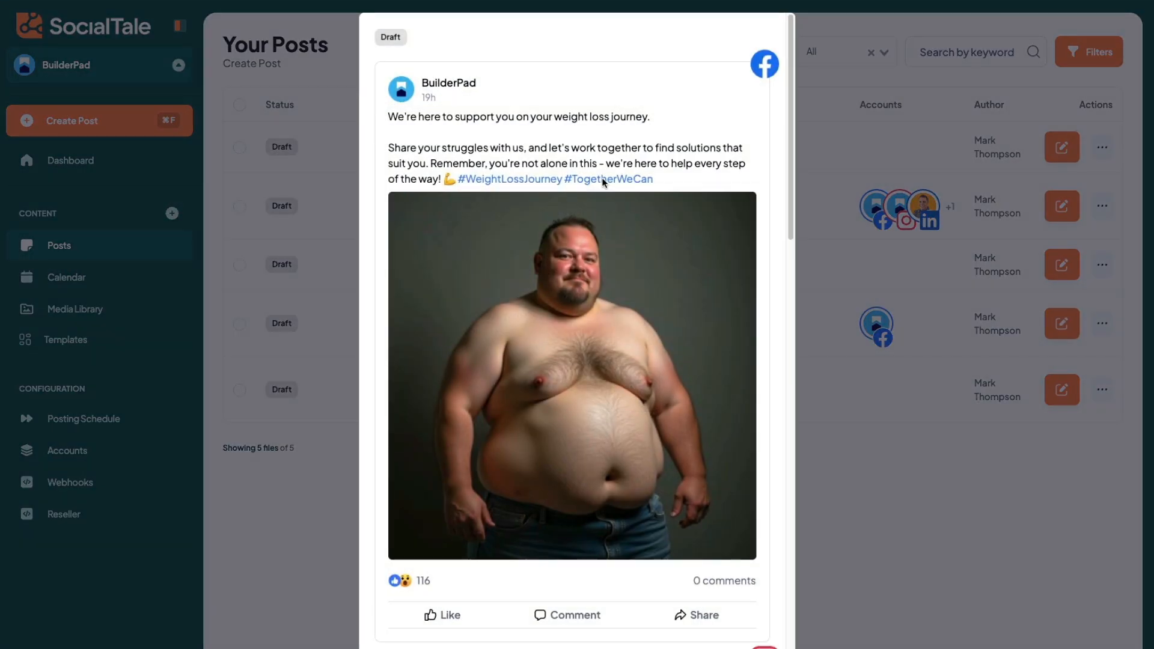
pyautogui.click(827, 200)
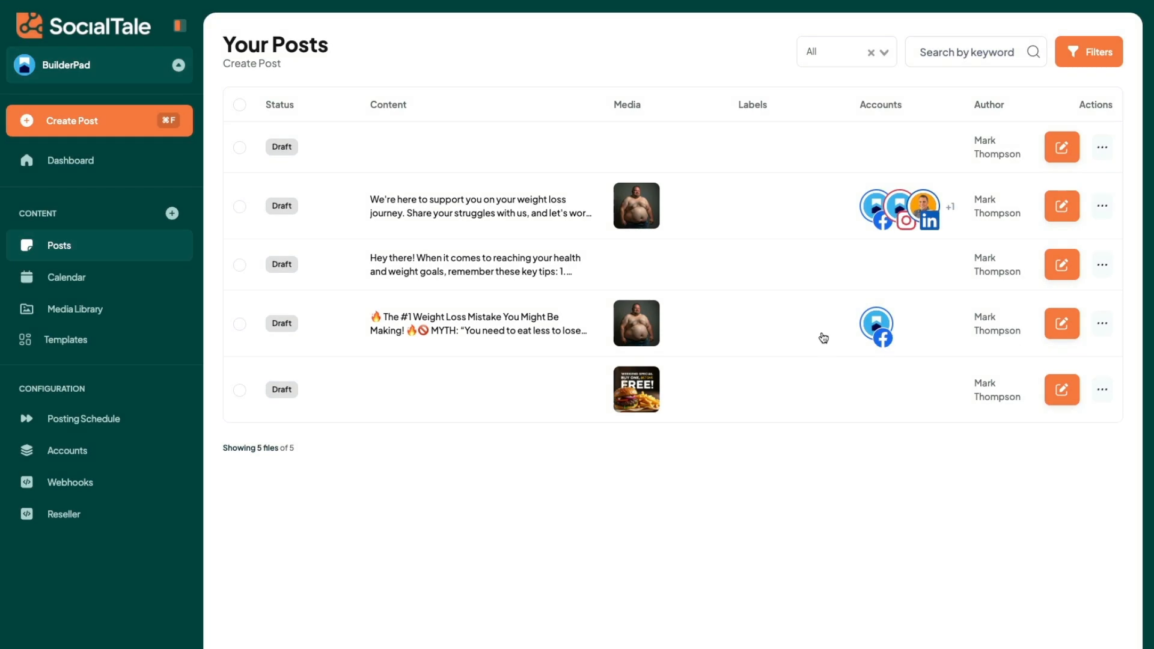
# Step: Create a new post and select the Facebook, Instagram, LinkedIn profile and X accounts for it
pyautogui.click(172, 214)
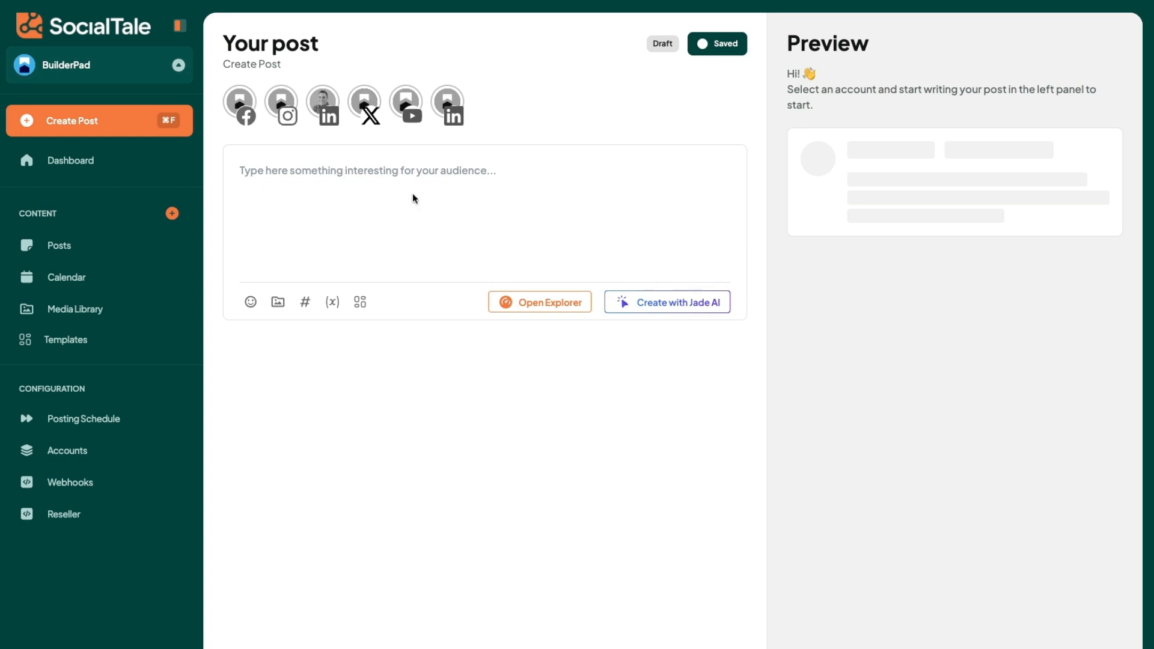
pyautogui.click(435, 206)
pyautogui.click(242, 106)
pyautogui.click(282, 103)
pyautogui.click(322, 103)
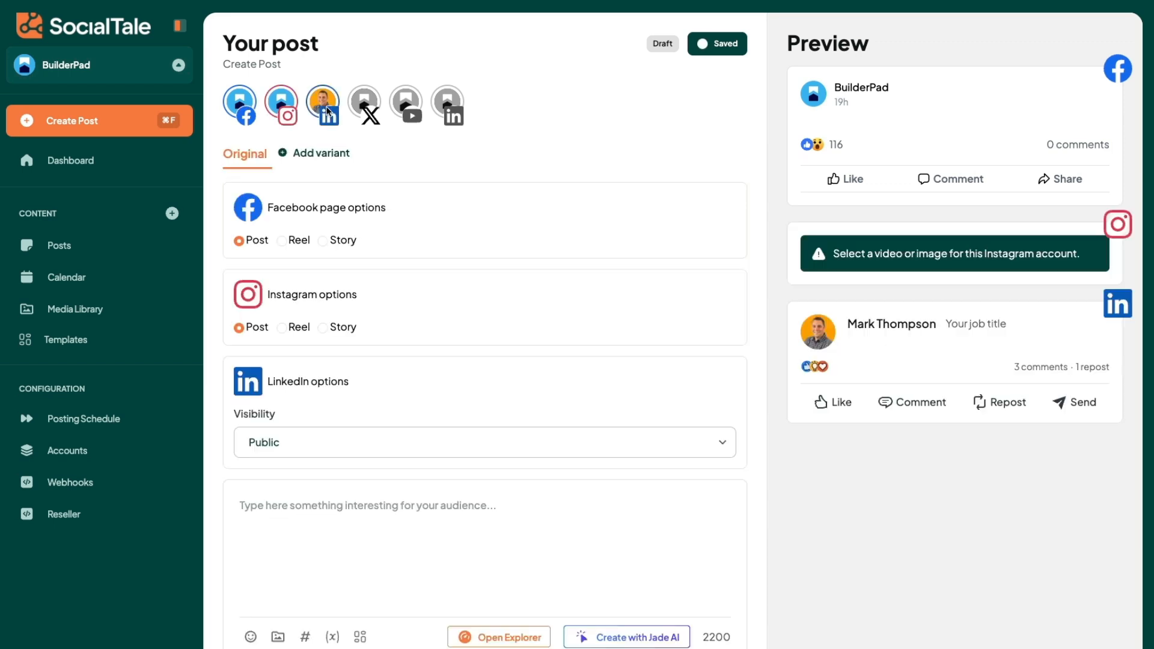
pyautogui.click(377, 109)
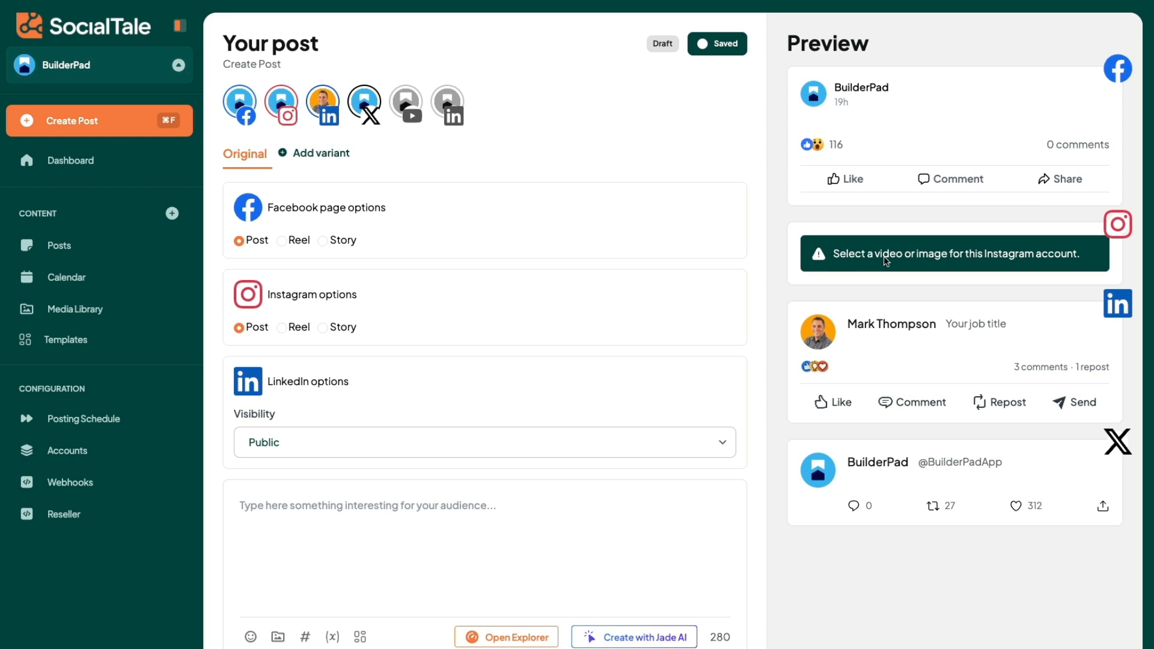
pyautogui.click(409, 104)
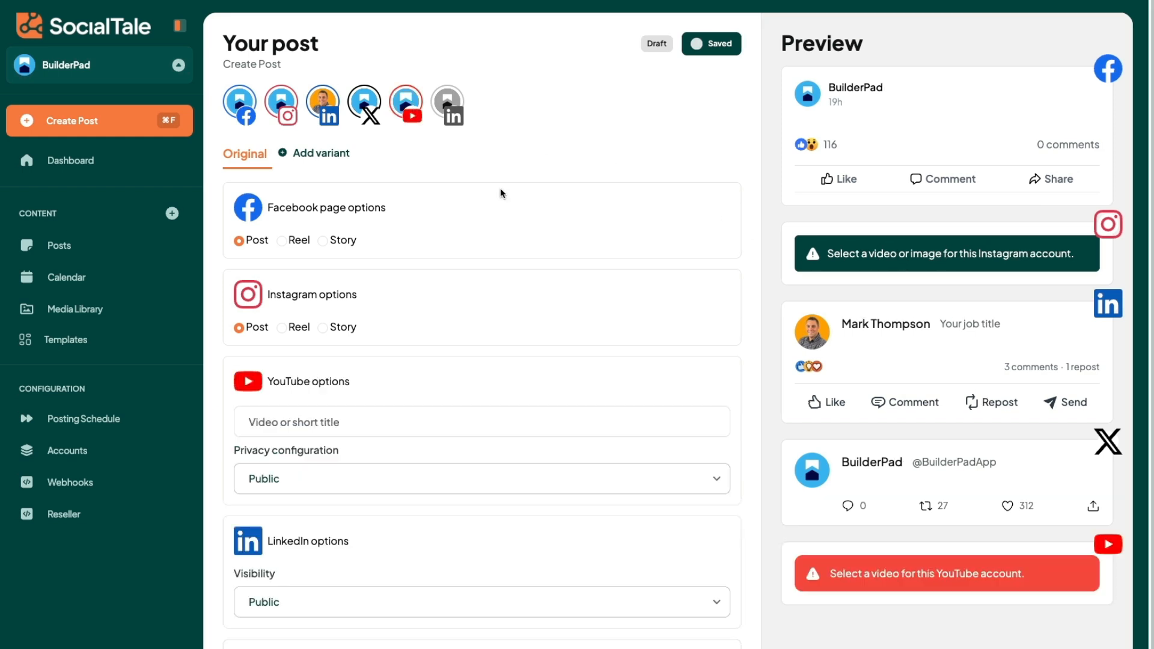
pyautogui.click(418, 105)
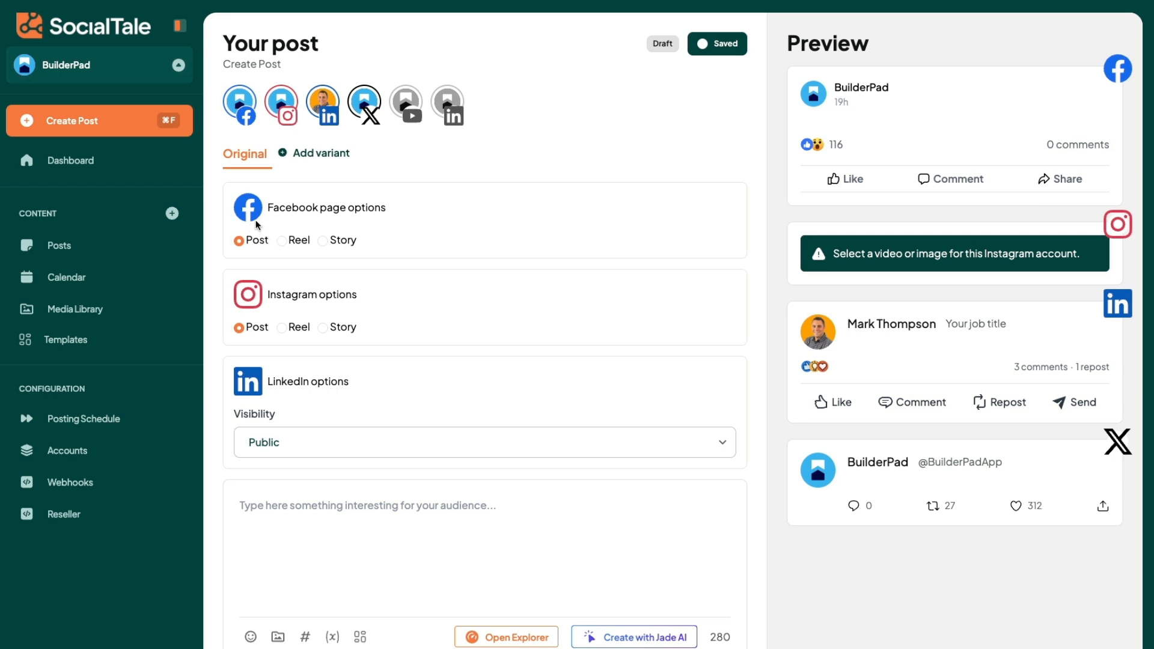
# Step: Try the Reel and Story formats for the Facebook page and return it to Post
pyautogui.click(283, 240)
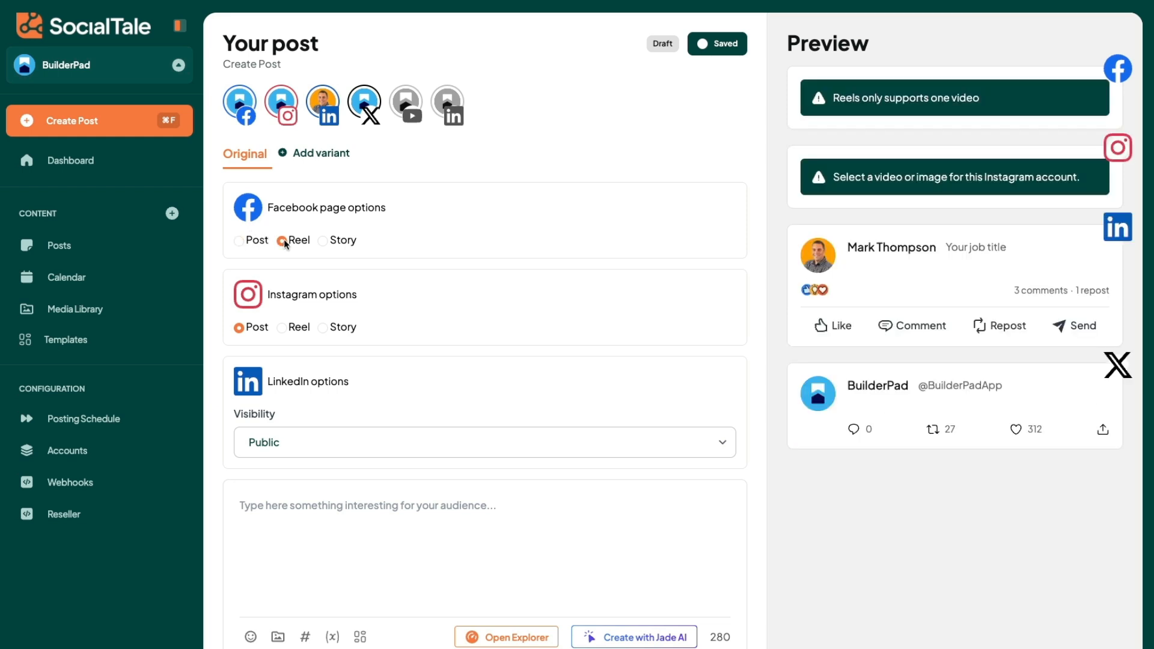
pyautogui.click(330, 241)
pyautogui.click(251, 241)
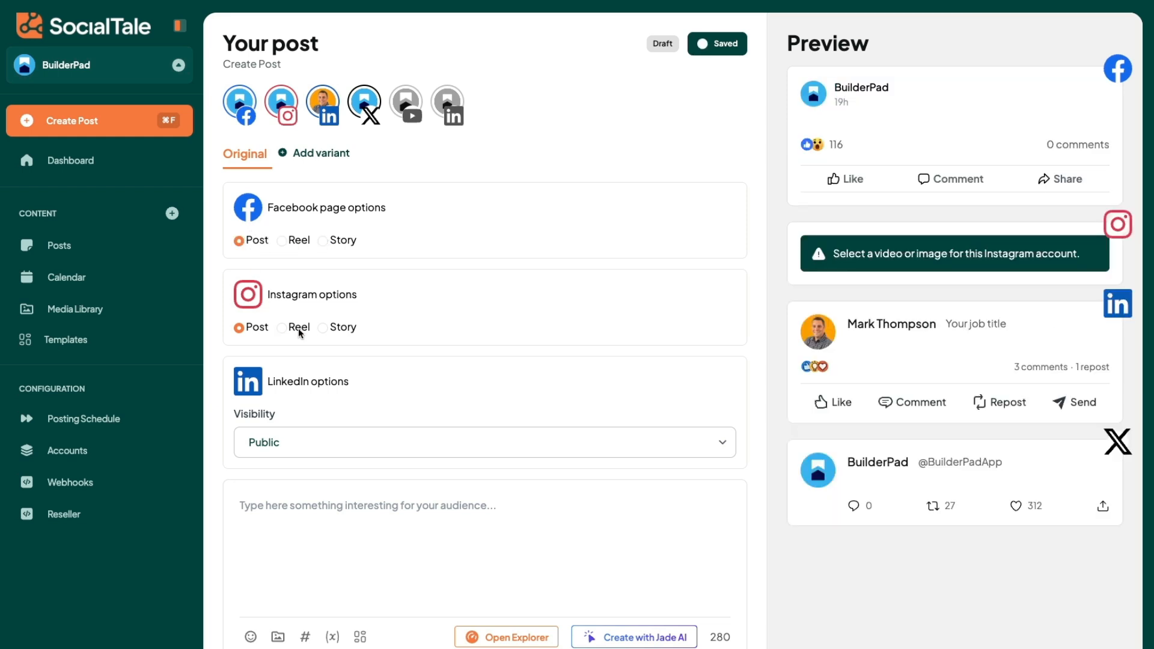
# Step: Add the LinkedIn page to the post, paste the text about the new "Lag Type" feature and check the account previews
pyautogui.click(453, 105)
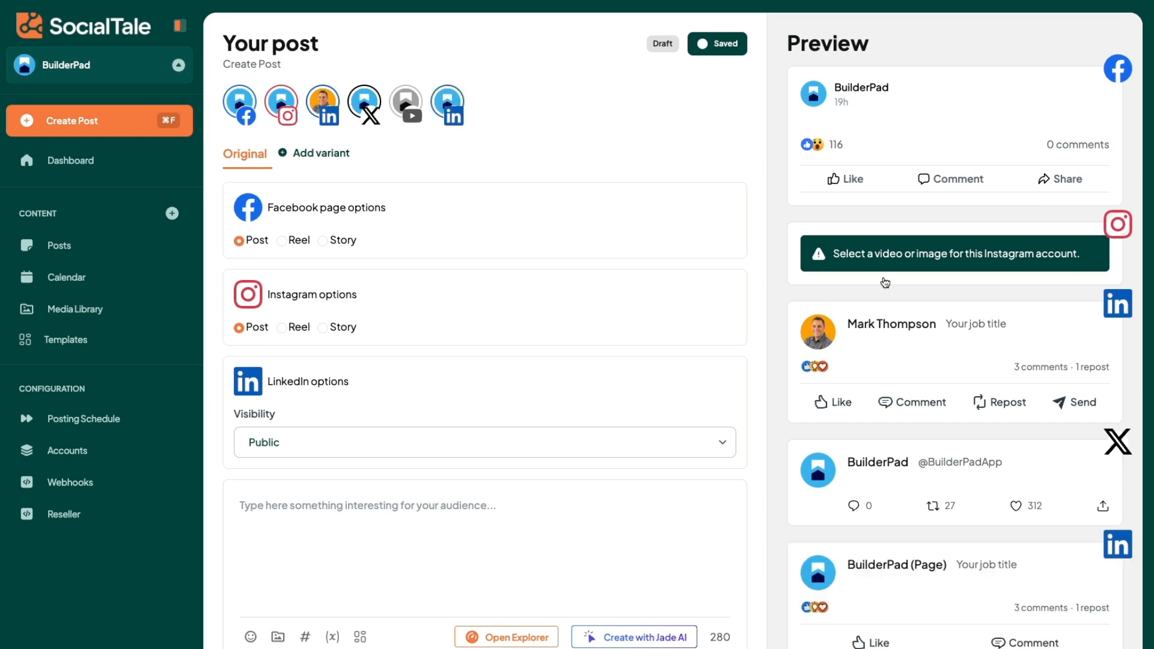
pyautogui.click(393, 518)
pyautogui.write('Elevate your project scheduling accuracy with our new "Lag Type" feature, now available under Default Settings. This feature allows you to tailor how dependencies and successors adjust when you modify tasks in your schedule. By default, the "Maintain" lag type is selected for all projects, preserving the existing time gaps between tasks when moved. However, users can customize the Lag Type on a per-project basis—choosing between "Maintain" for fixed interval preservation and "Minimum" for dynamic adjustment based on task changes. This flexibility ensures your project adapts to the workflow that best suits your operational needs.')
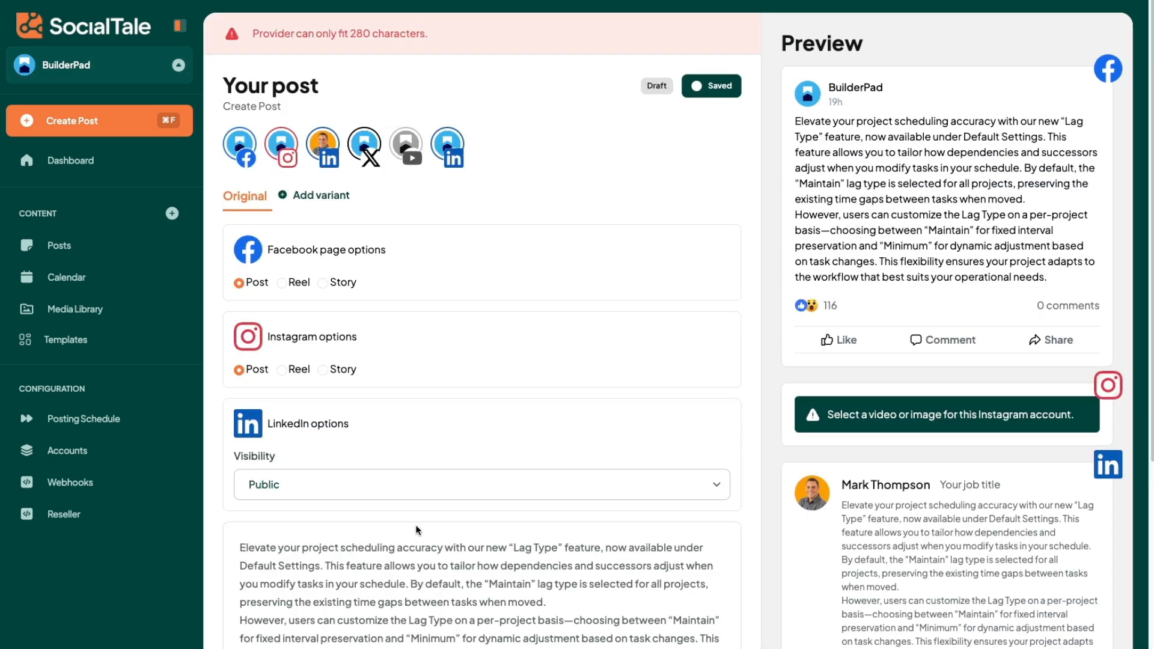
pyautogui.scroll(-5, 911, 210)
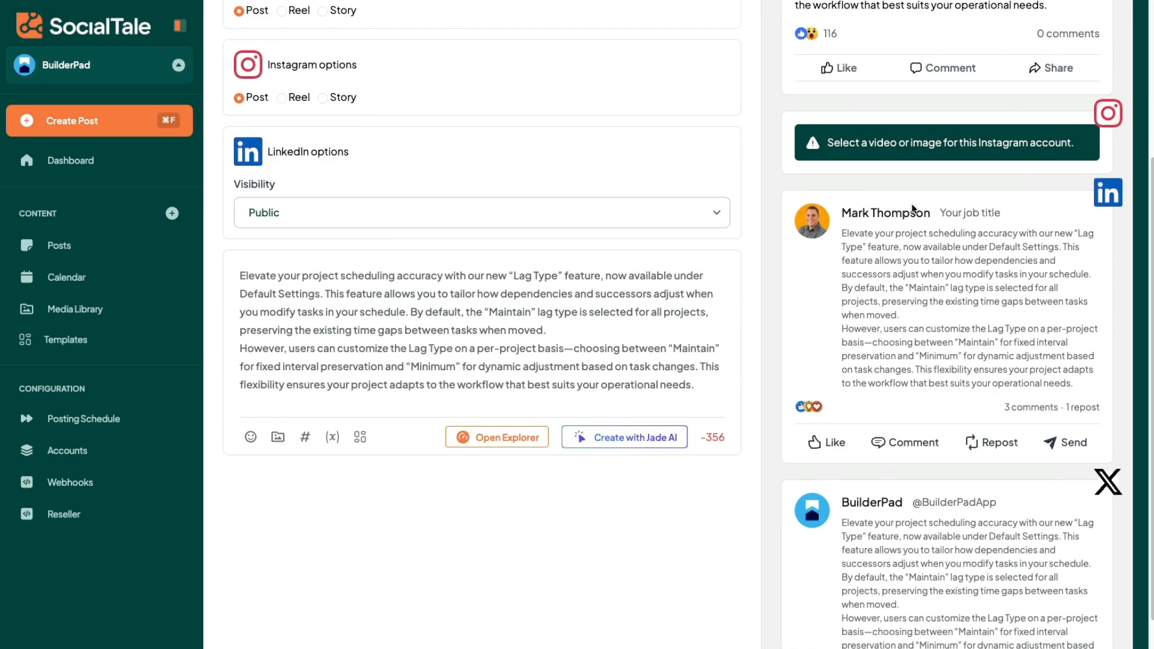
pyautogui.scroll(-5, 912, 208)
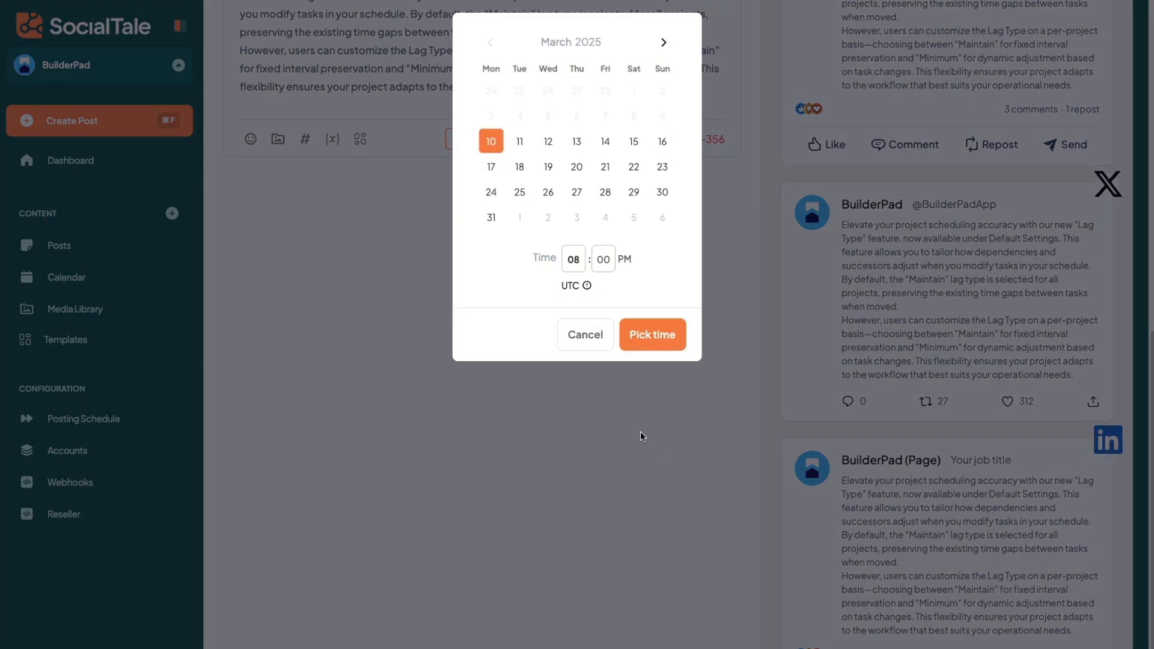
# Step: Schedule the post for March 12, 2025 at 08:00 PM UTC
pyautogui.click(595, 338)
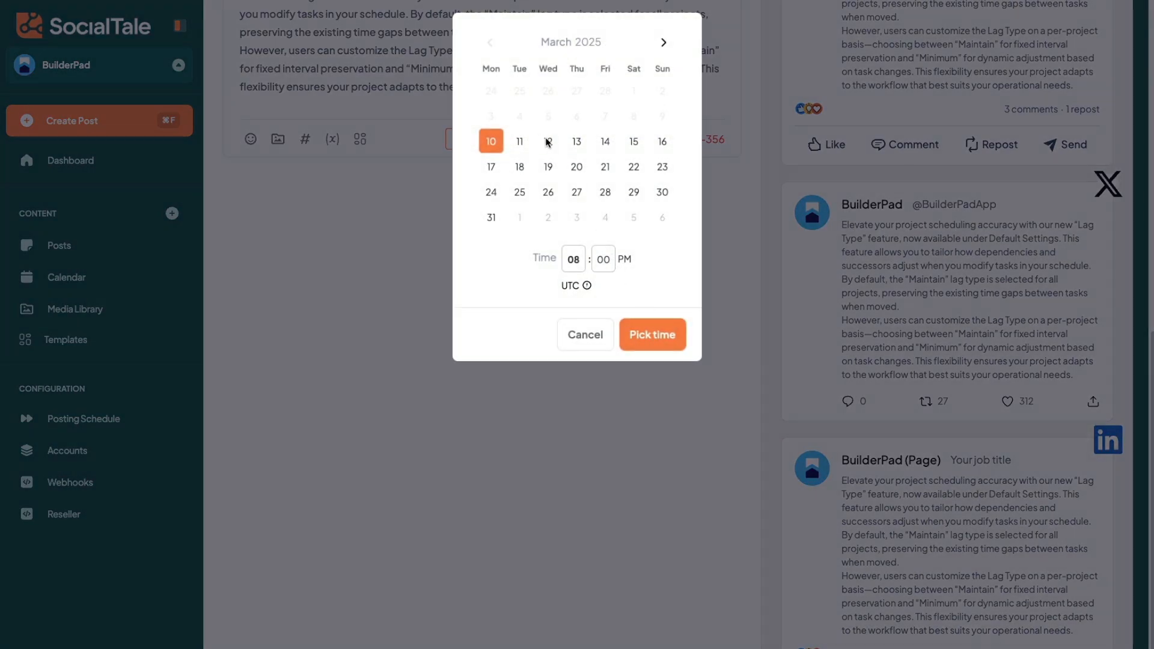
pyautogui.click(546, 141)
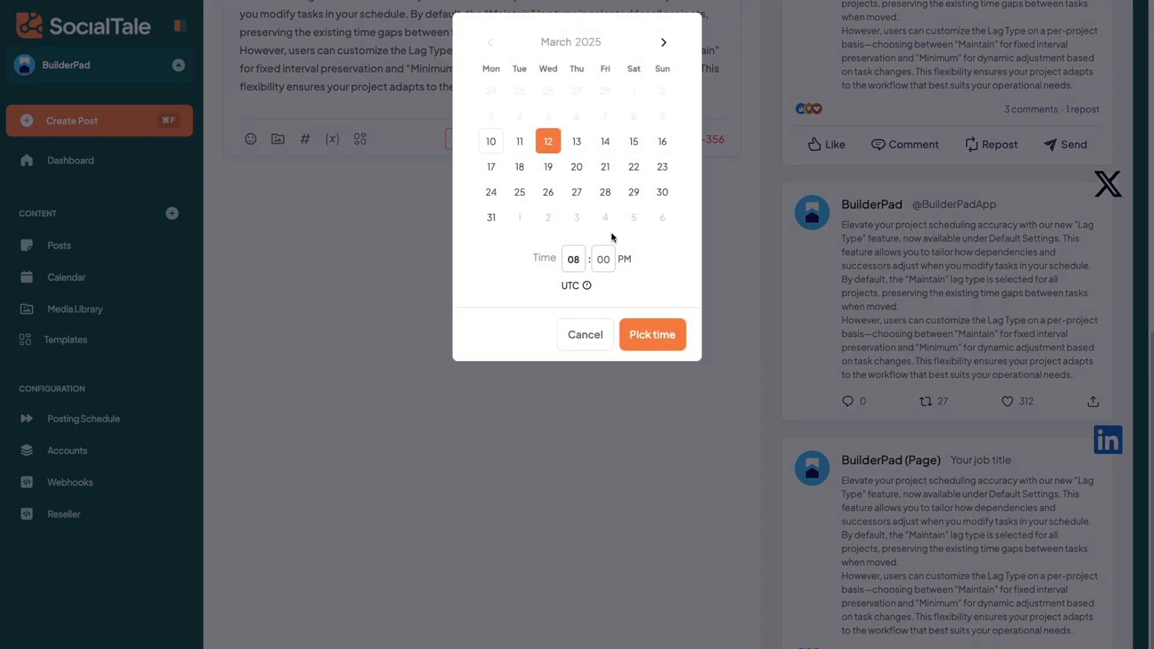
pyautogui.click(642, 337)
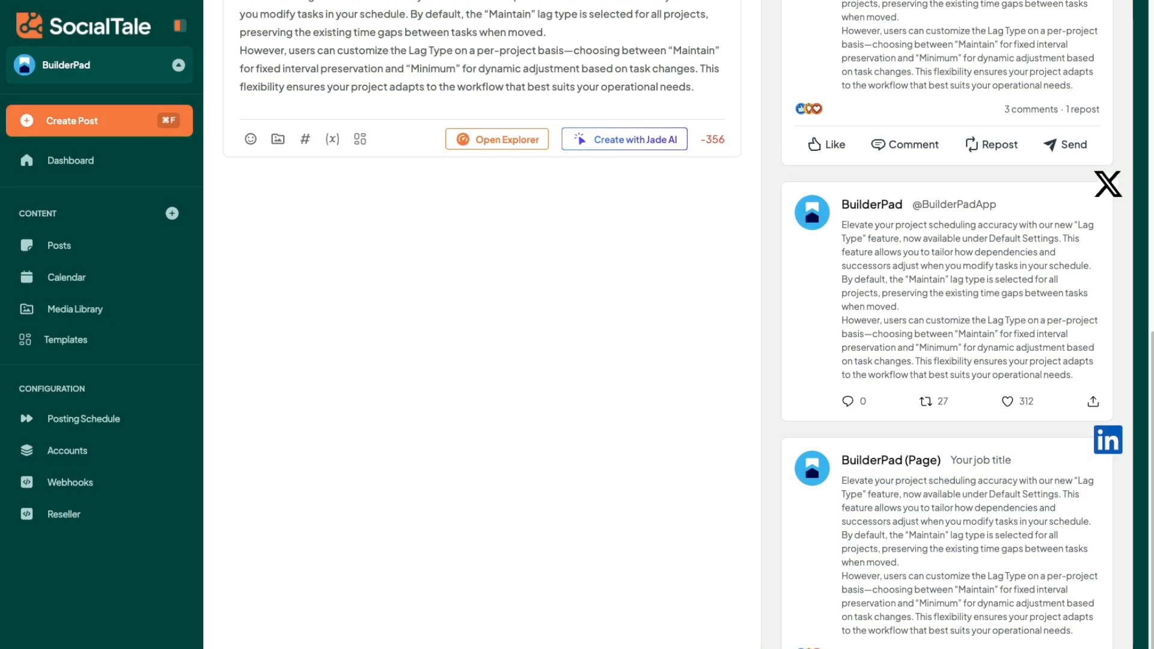
# Step: Open the posting schedule separately, toggle Saturday on and back off, and remove Wednesday's 09:30 pm posting time
pyautogui.rightClick(109, 424)
pyautogui.click(529, 48)
pyautogui.click(84, 418)
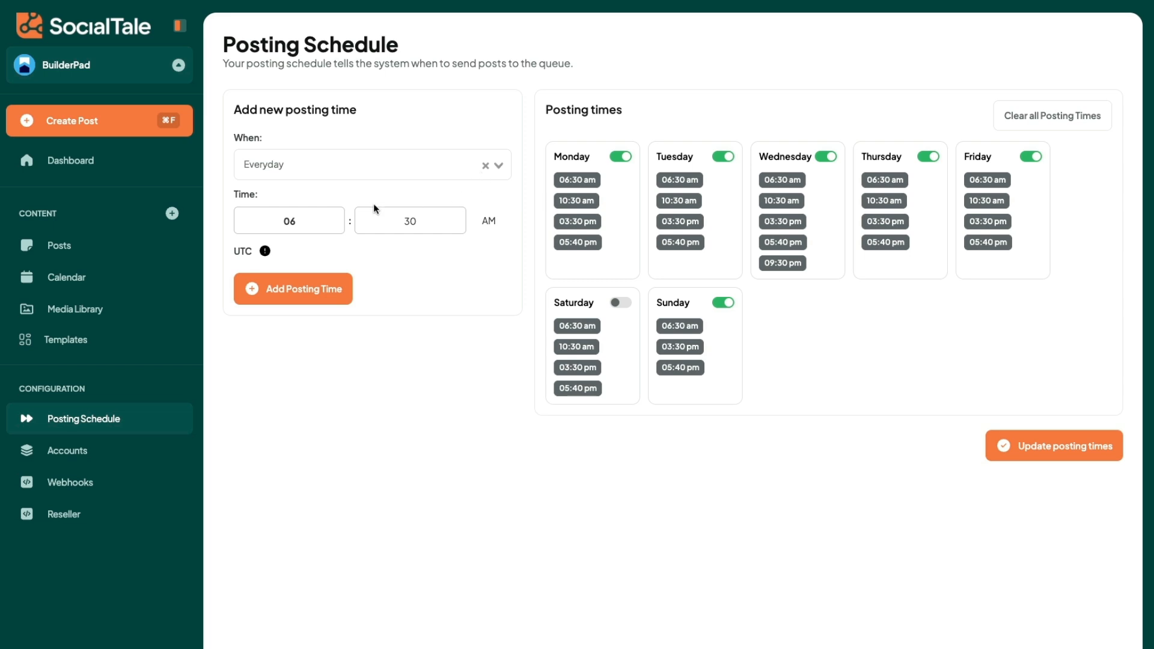
pyautogui.click(615, 301)
pyautogui.click(615, 301)
pyautogui.click(810, 263)
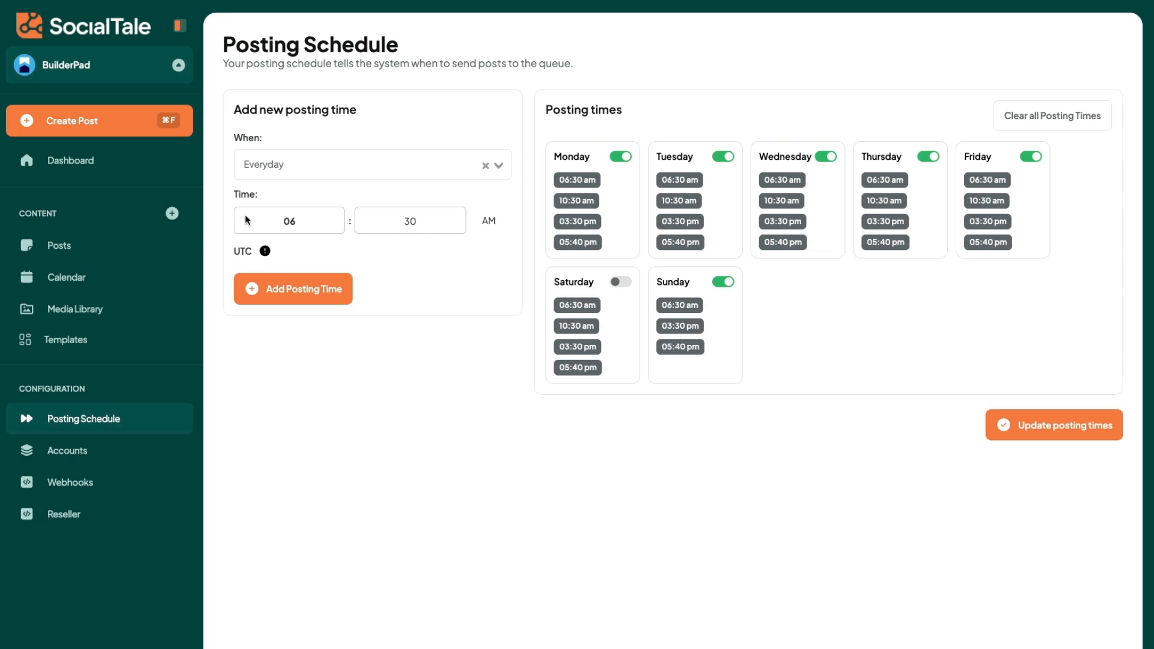
# Step: Add a Monday posting time at 08:30 PM and update the posting times
pyautogui.click(316, 171)
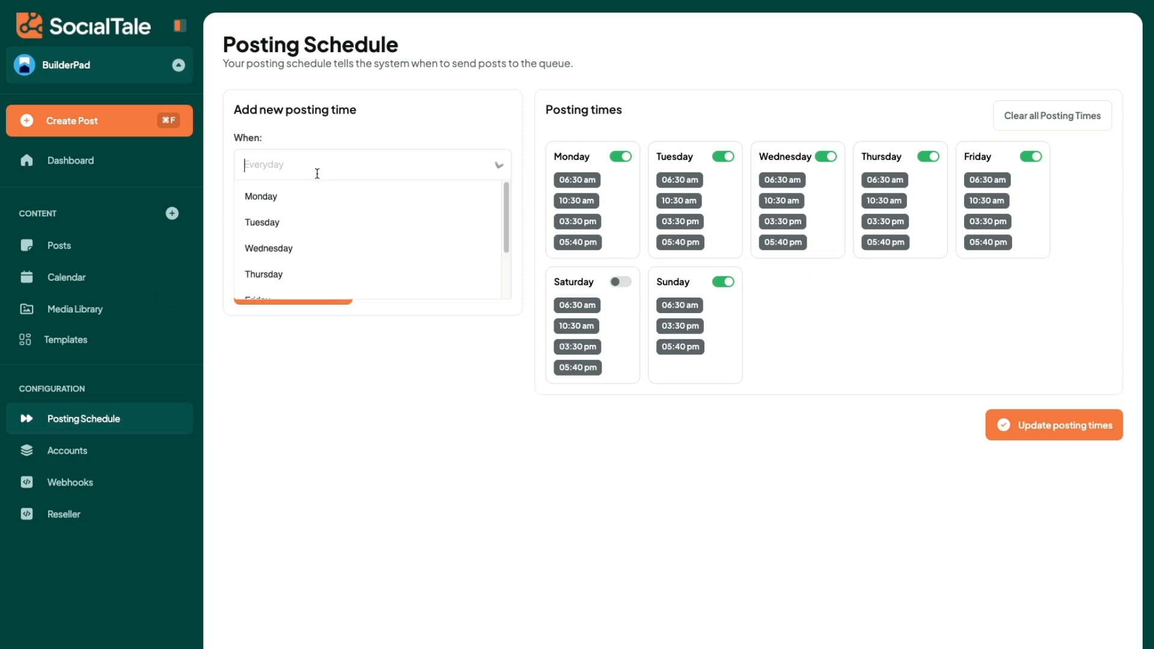
pyautogui.click(276, 197)
pyautogui.click(312, 224)
pyautogui.click(339, 214)
pyautogui.click(338, 214)
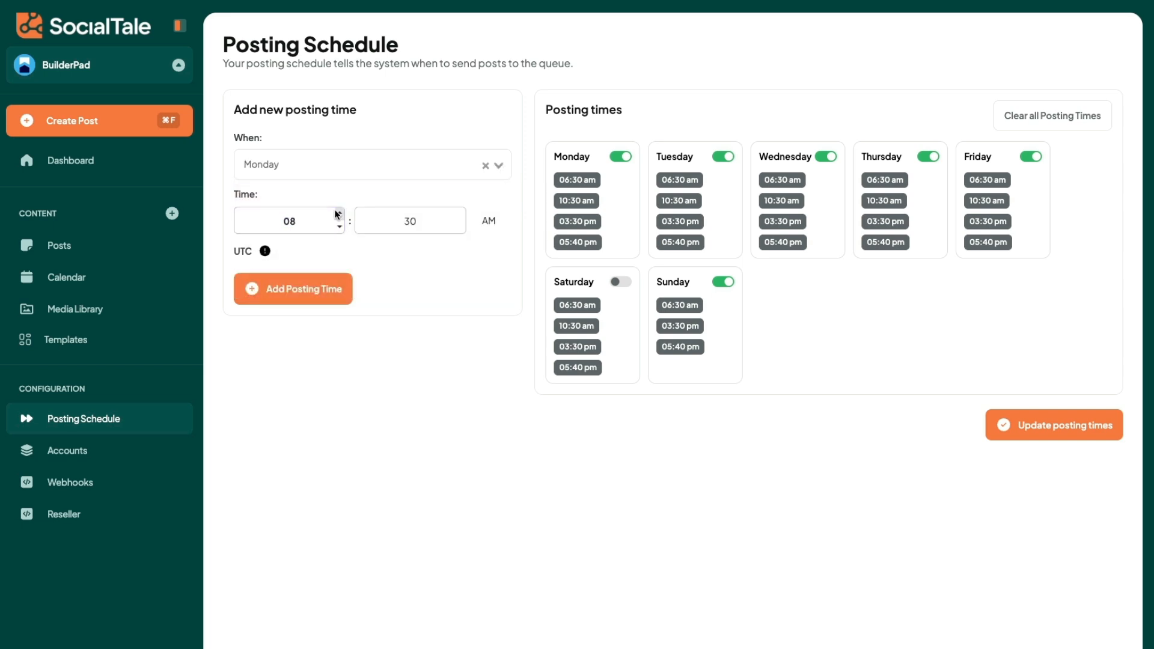
pyautogui.click(487, 221)
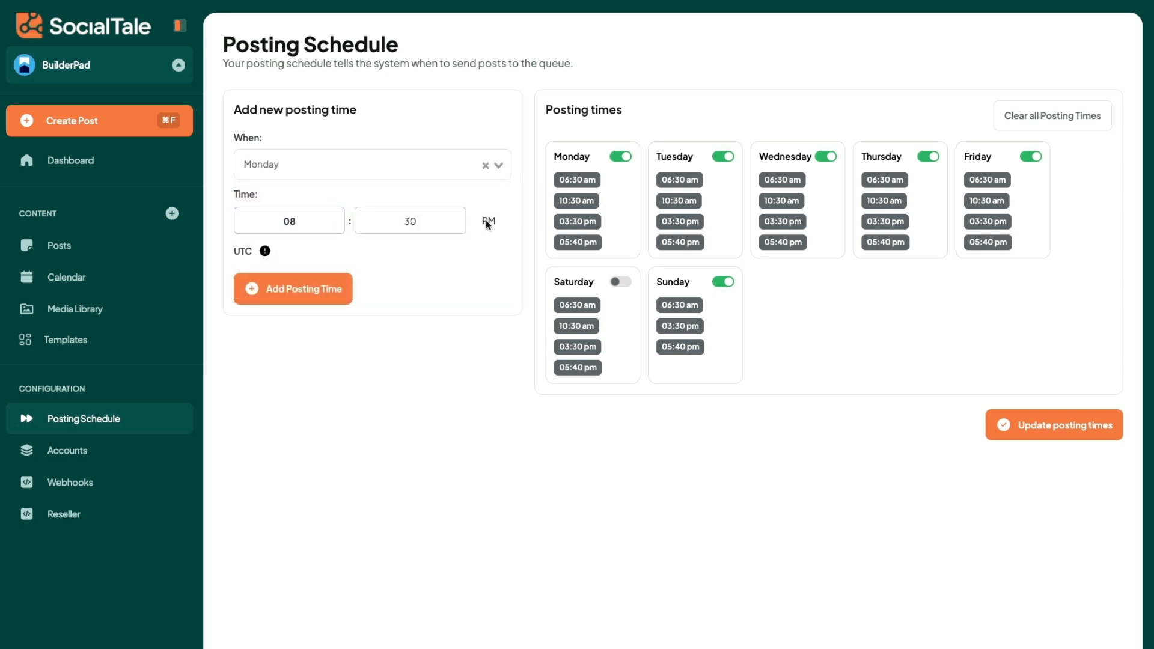
pyautogui.click(312, 287)
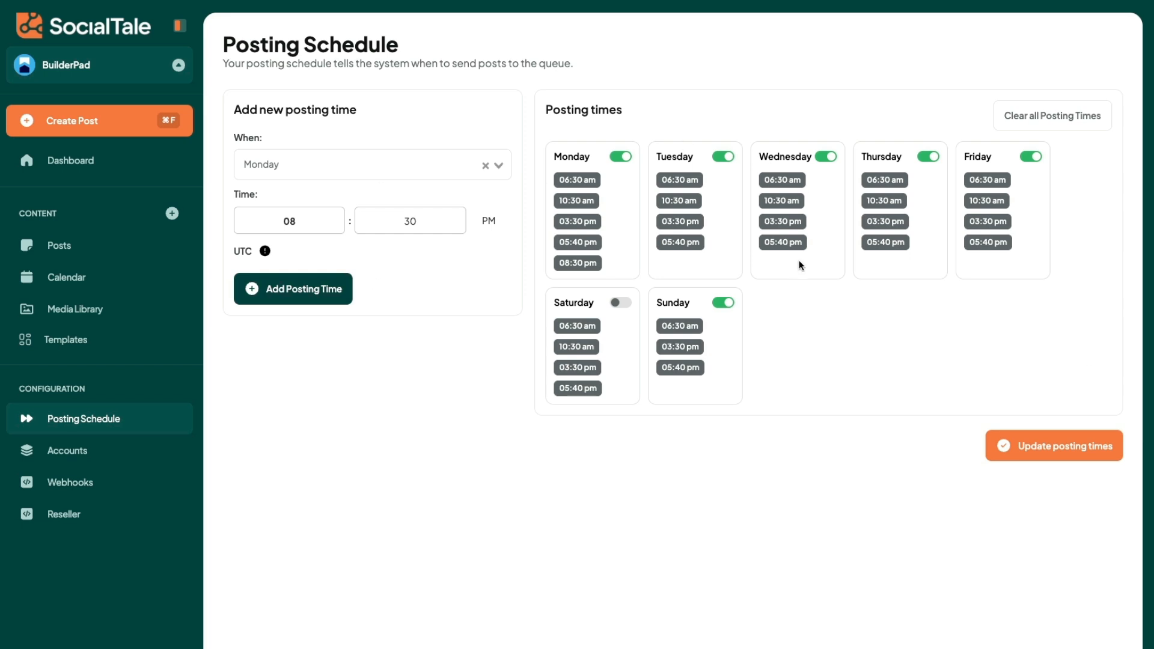
pyautogui.click(1047, 459)
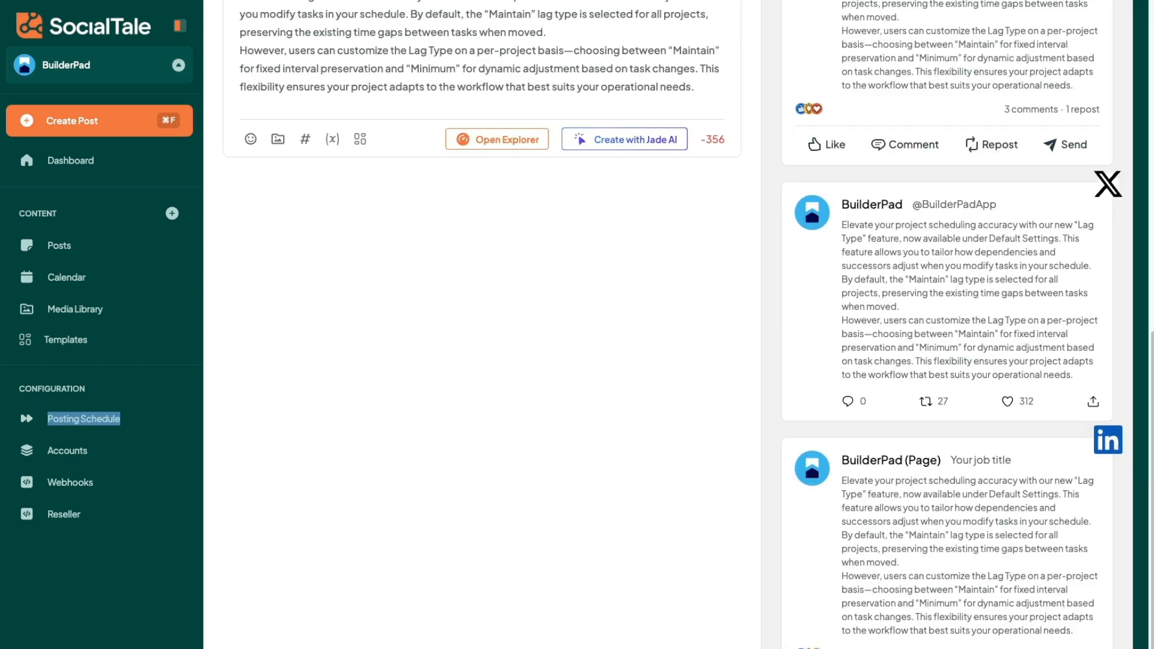
# Step: Return to the draft post and deselect its Instagram, LinkedIn profile, X, LinkedIn page and Facebook accounts
pyautogui.scroll(10, 962, 550)
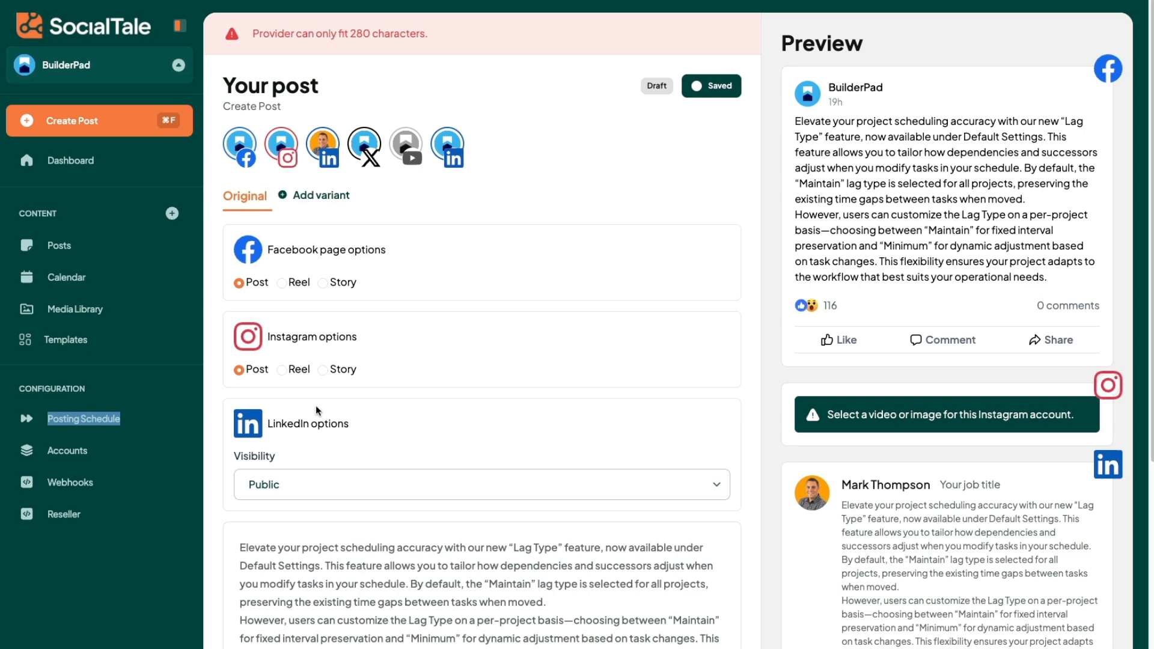
pyautogui.click(293, 147)
pyautogui.click(323, 146)
pyautogui.click(364, 144)
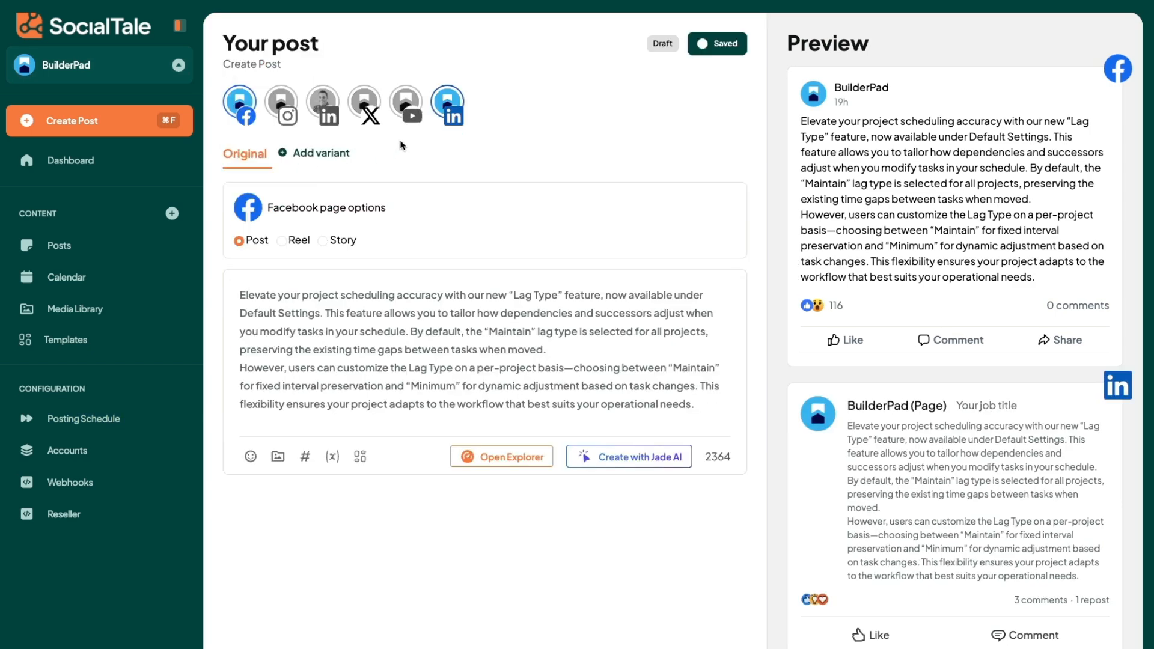
pyautogui.click(438, 114)
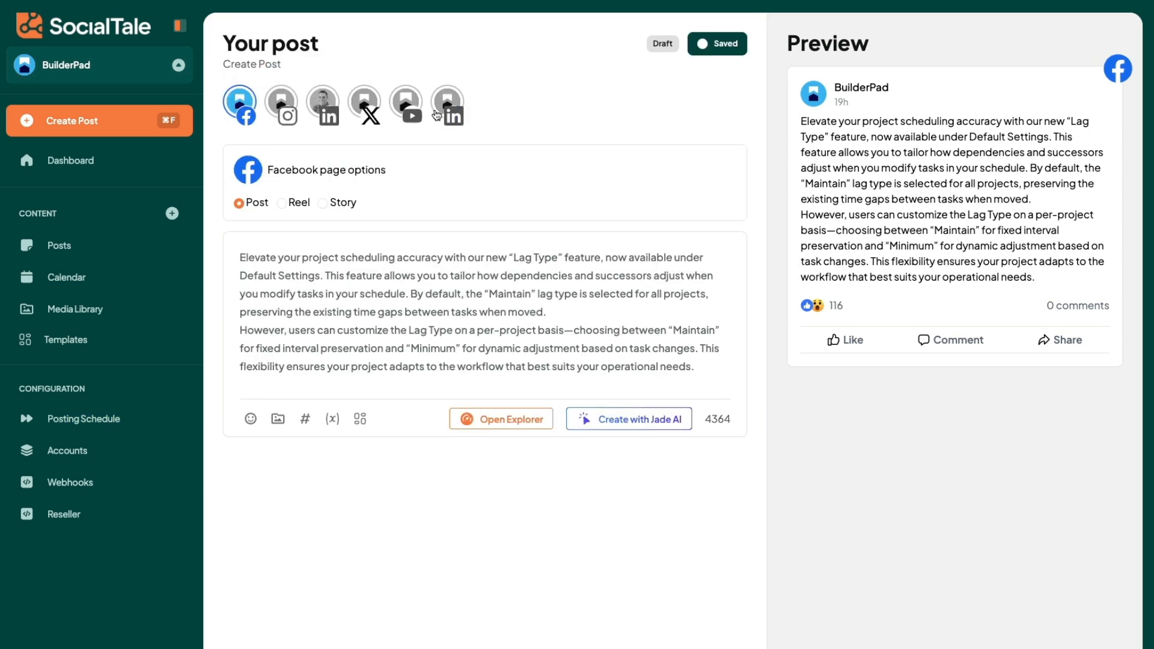
pyautogui.click(241, 112)
# Step: Delete the entire text of the draft post
pyautogui.click(499, 244)
pyautogui.hotkey('ctrl', 'a')
pyautogui.press('BackSpace')
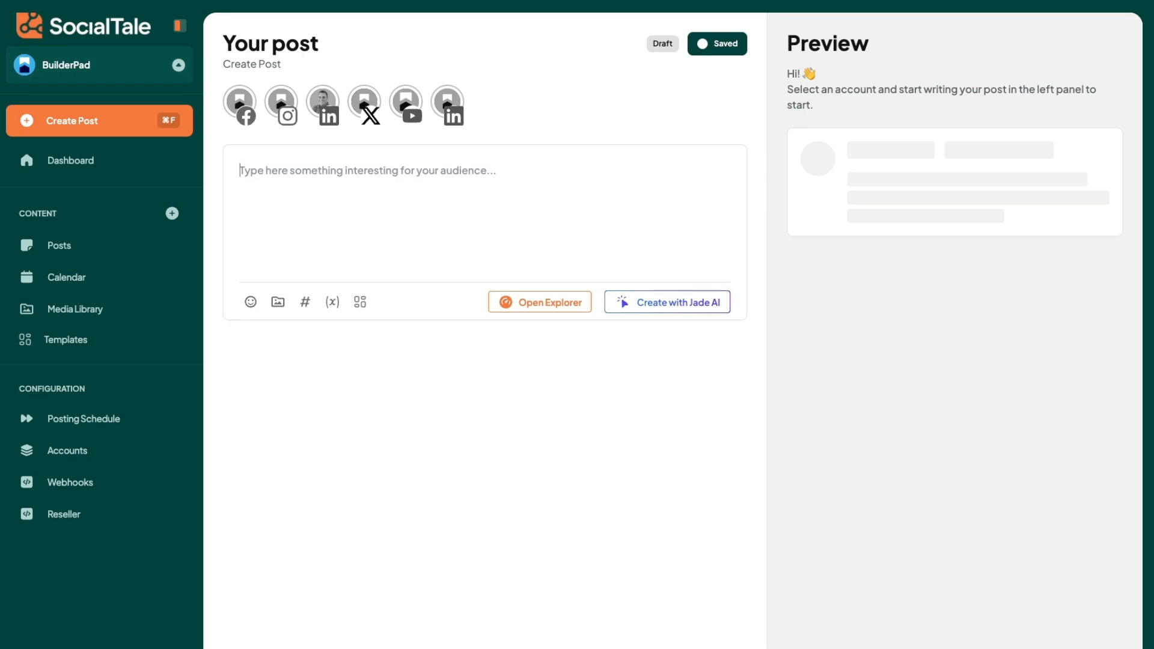
# Step: Open Jade AI and start the custom prompt with "I would like to showcase a new feature we just released in BuilderPad. Its a Before/After feature."
pyautogui.click(645, 304)
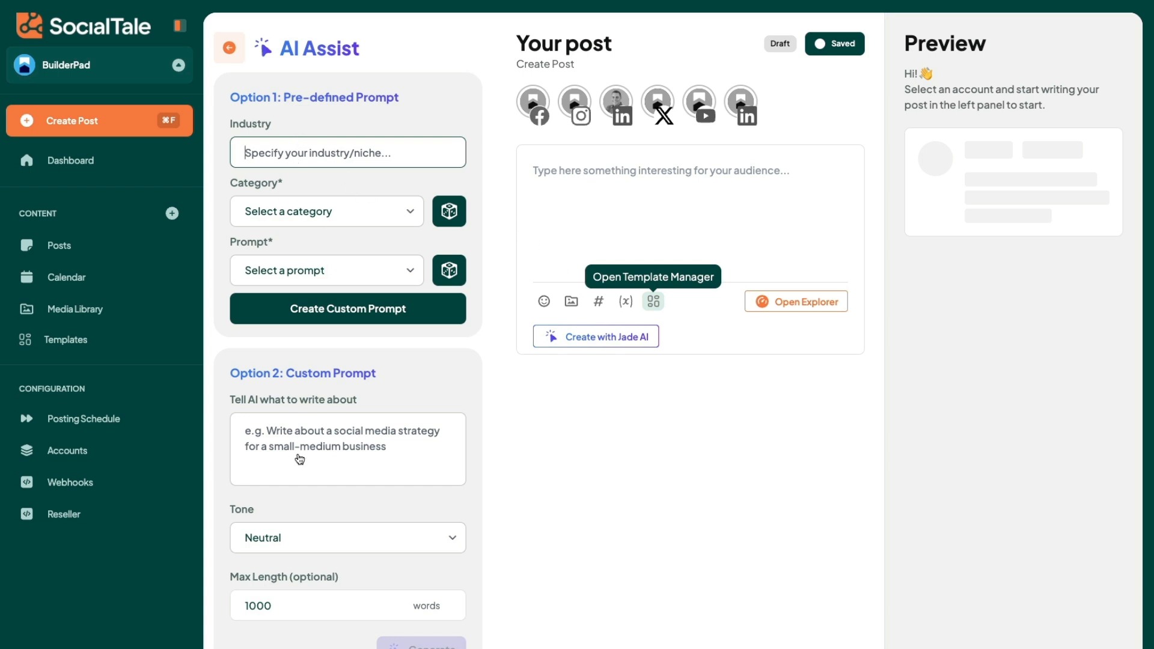
pyautogui.click(321, 432)
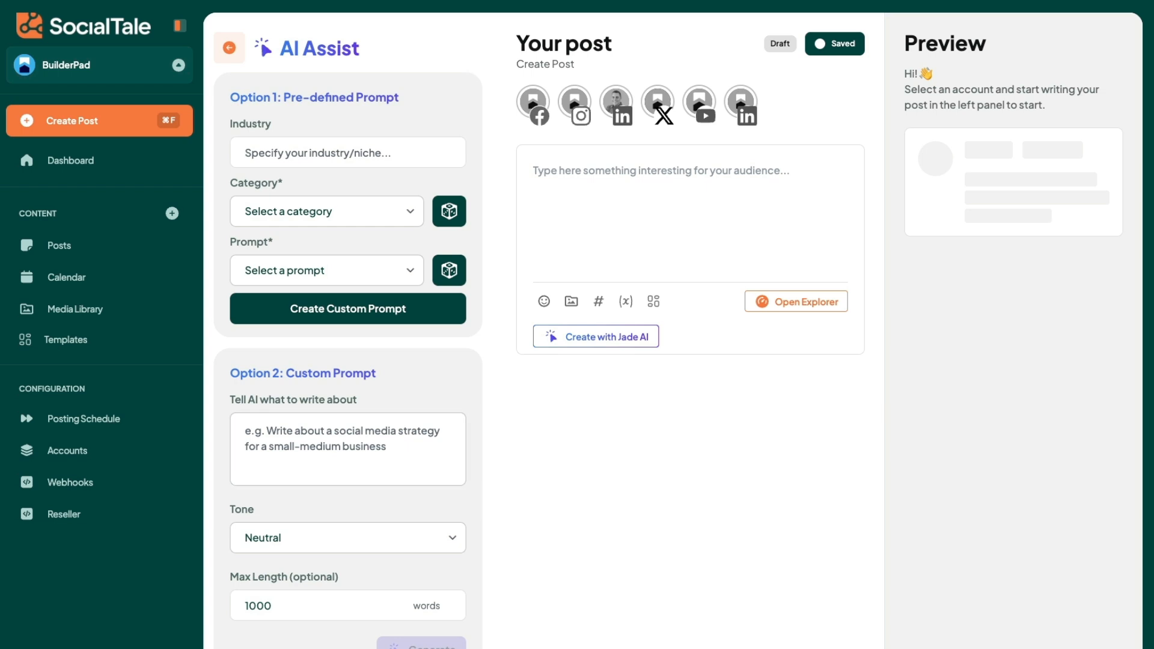
pyautogui.click(354, 448)
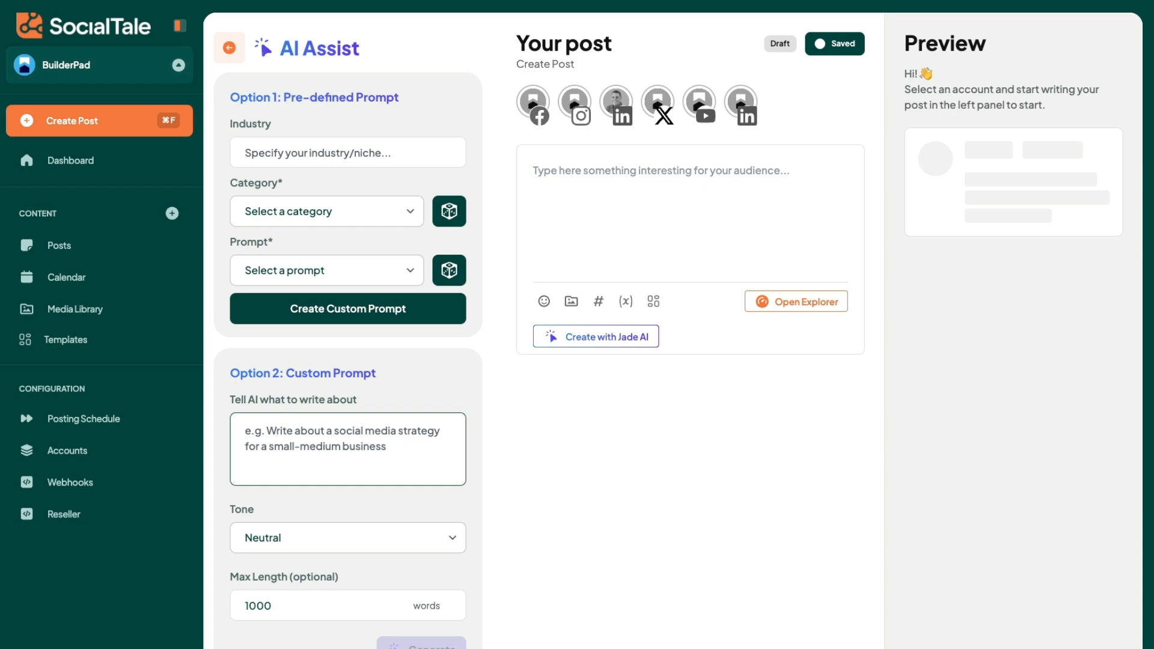
pyautogui.press('super+Tab')
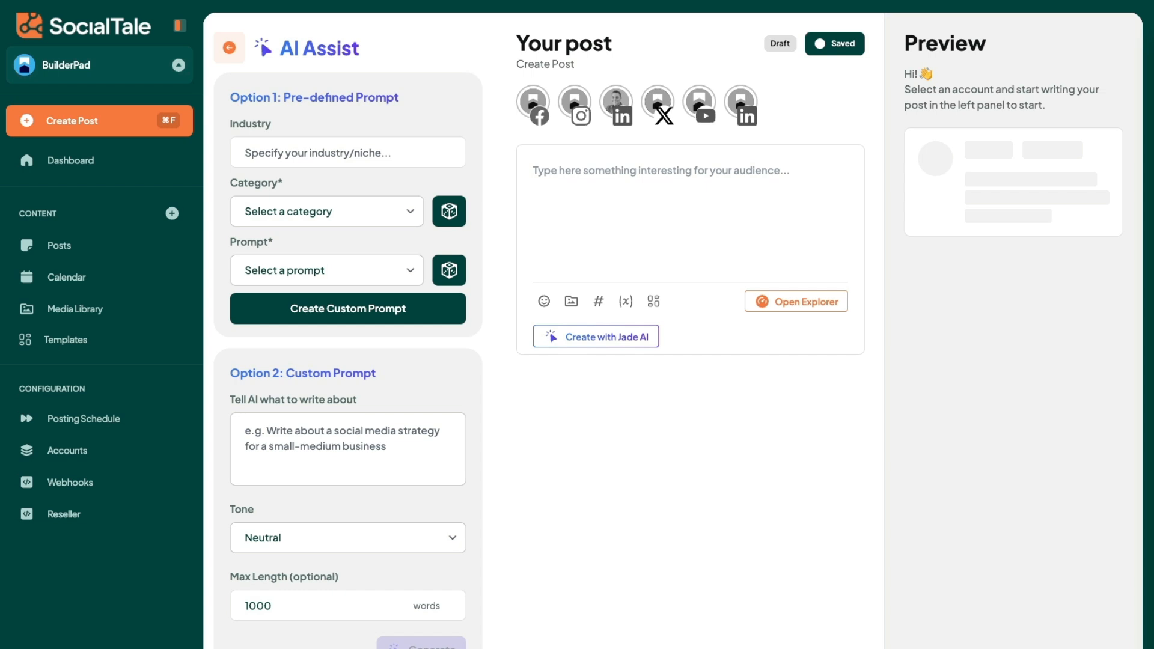
pyautogui.click(315, 449)
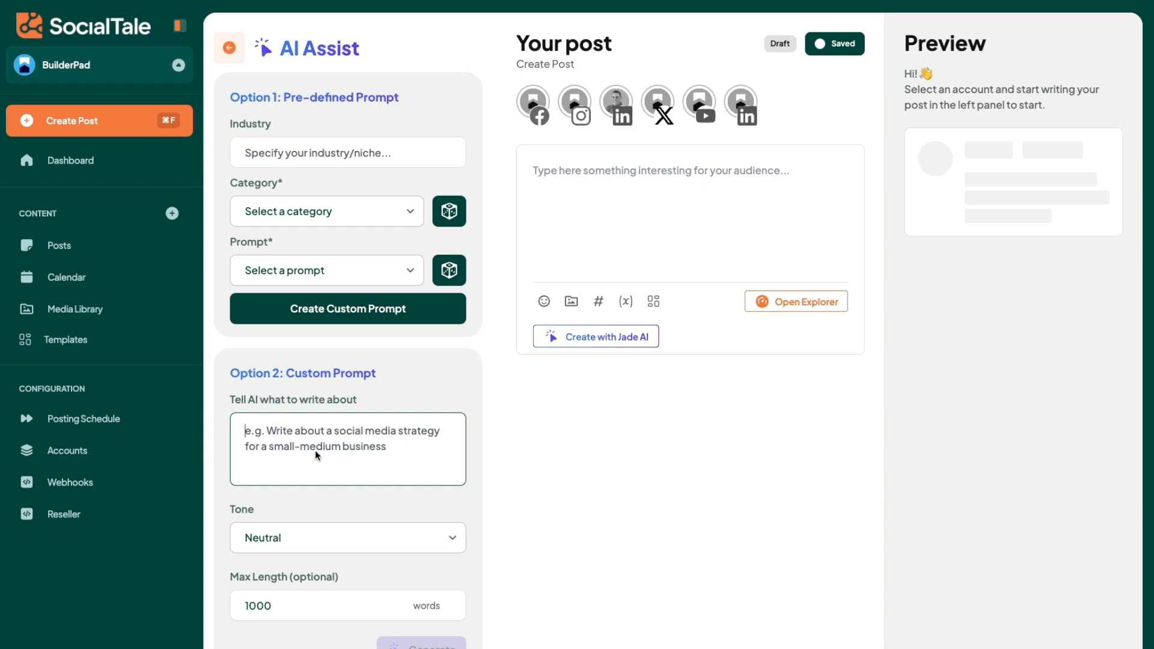
pyautogui.write('I wo')
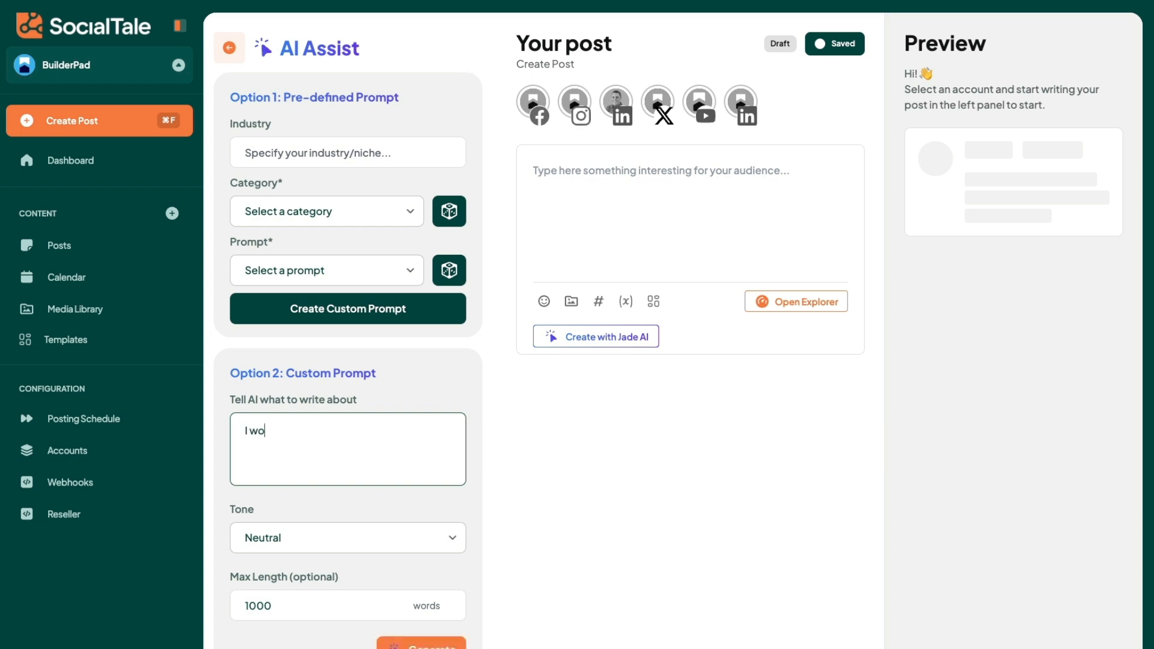
pyautogui.write('uld like to showcase a new')
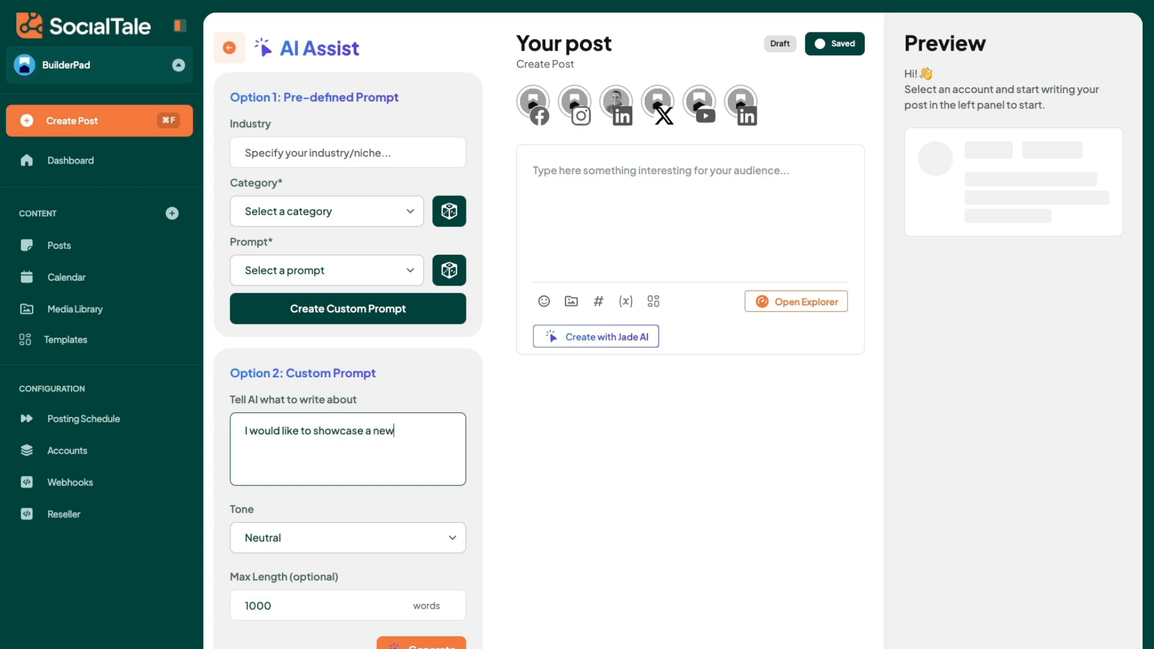
pyautogui.write(' feature we jsut')
pyautogui.press('BackSpace')
pyautogui.write('st released')
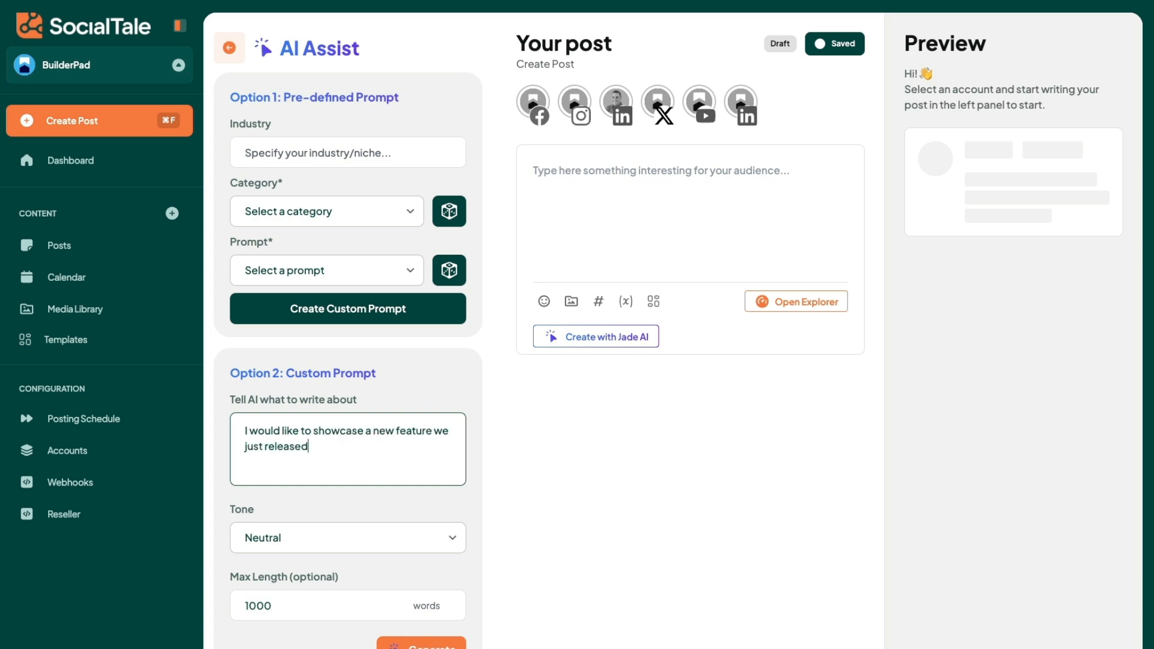
pyautogui.write(' in BuilderPad.  Its a Before/After f')
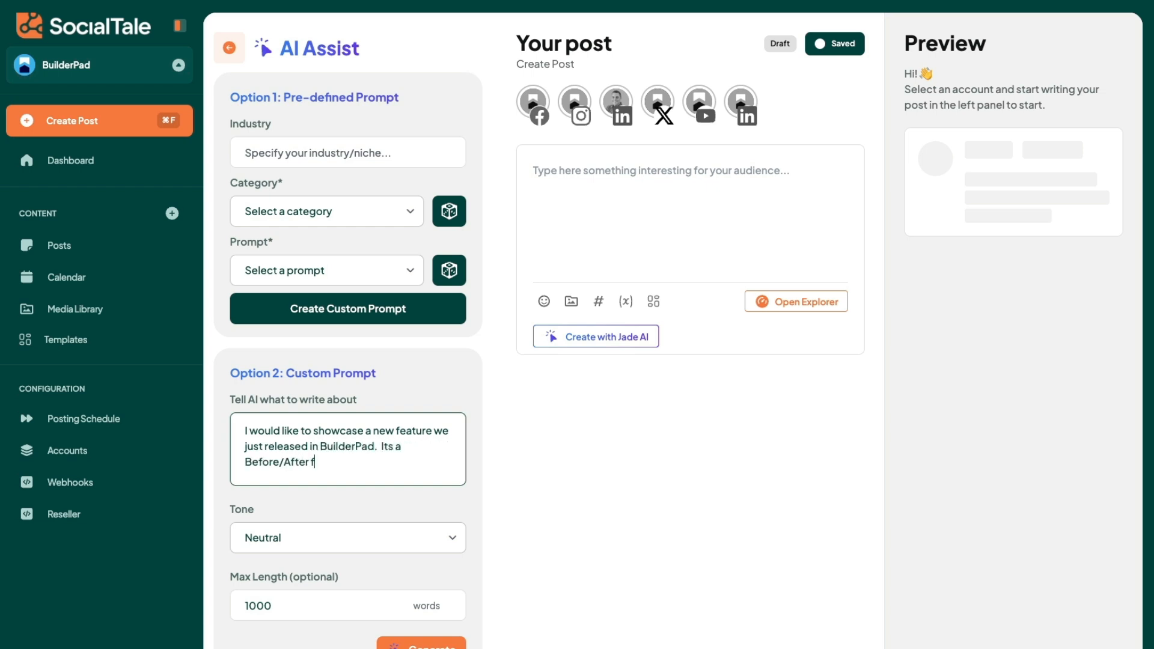
pyautogui.write('eature.  This allows the builder to')
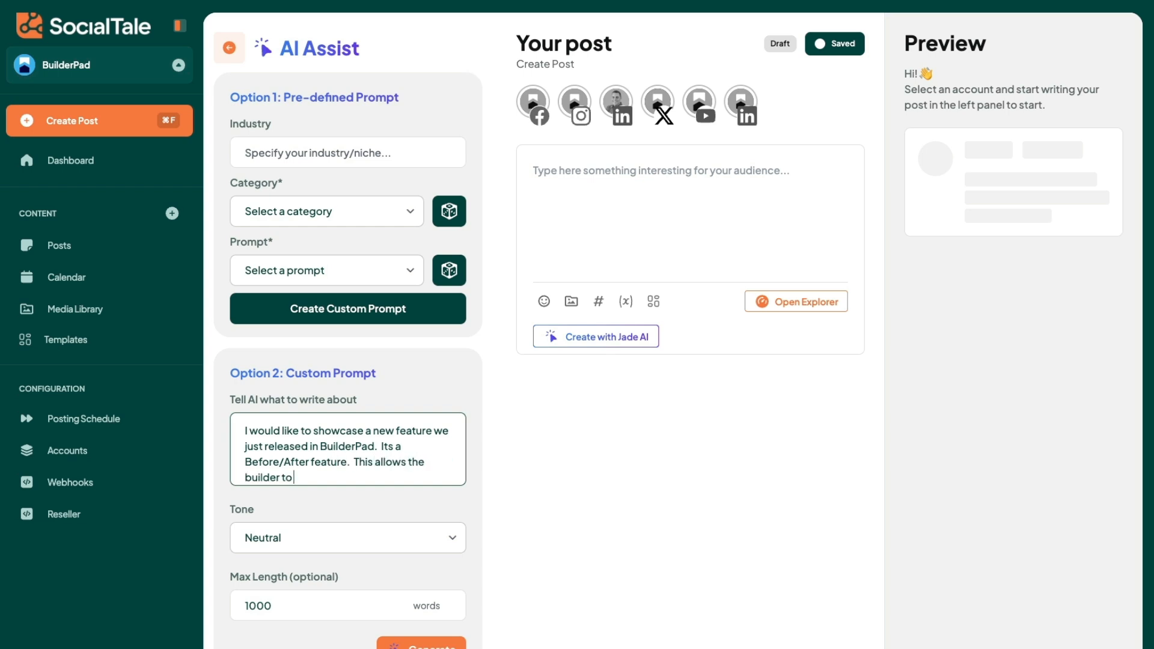
pyautogui.write(' show a before photo and an')
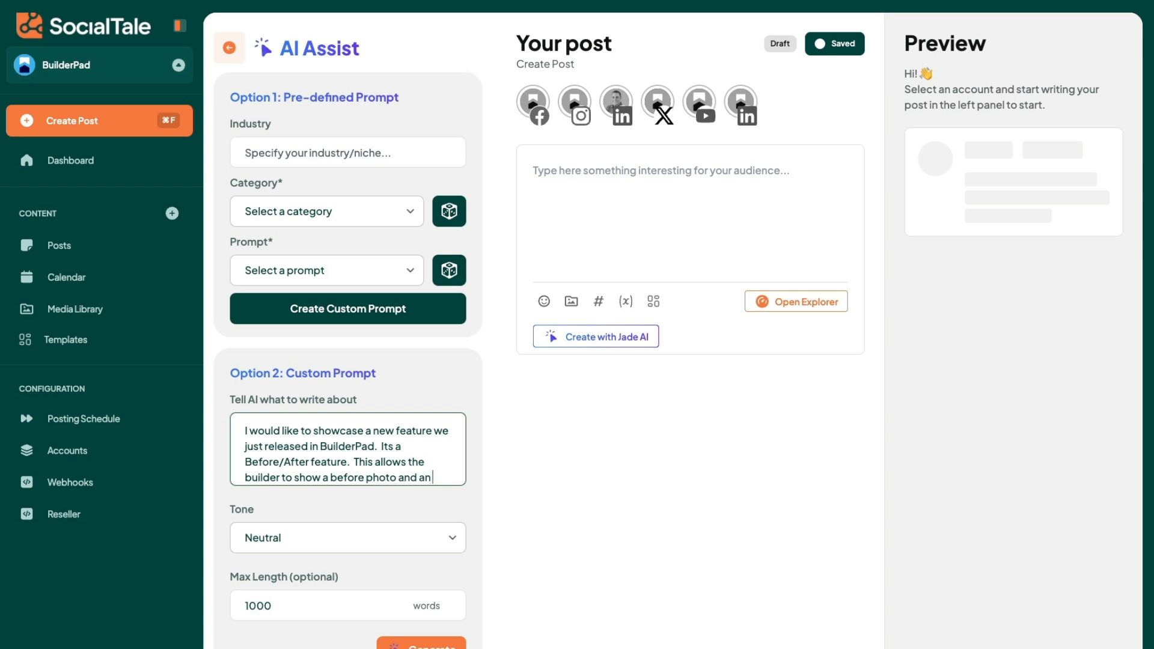
pyautogui.write(' after photo side by side')
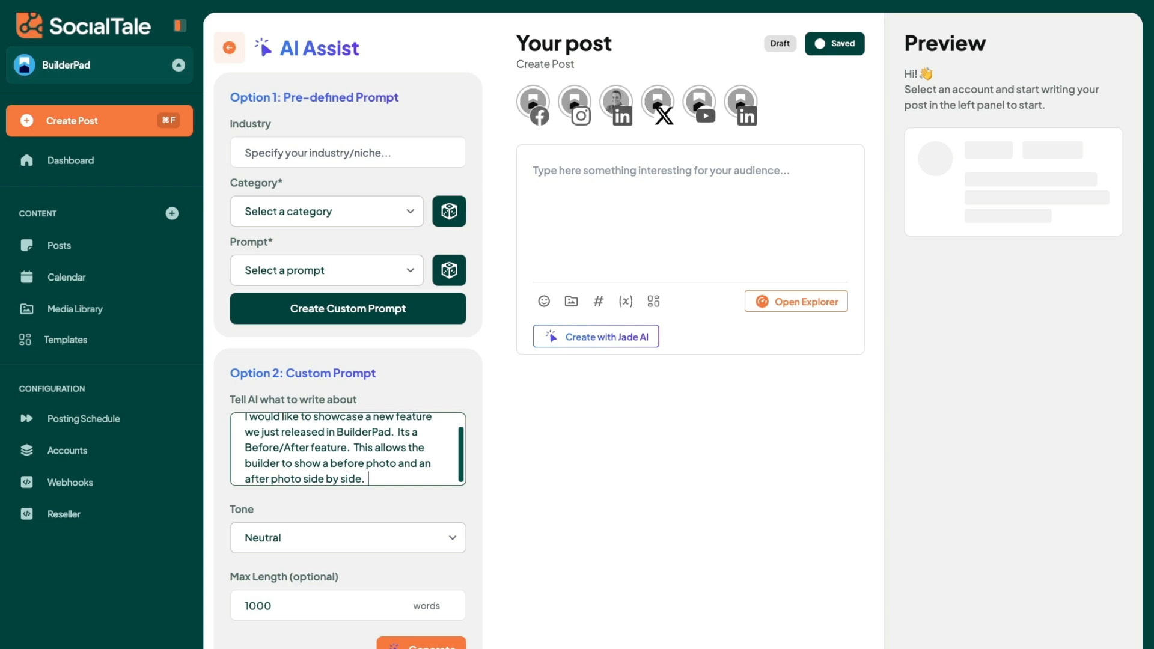
pyautogui.write('.  Explain the enefit')
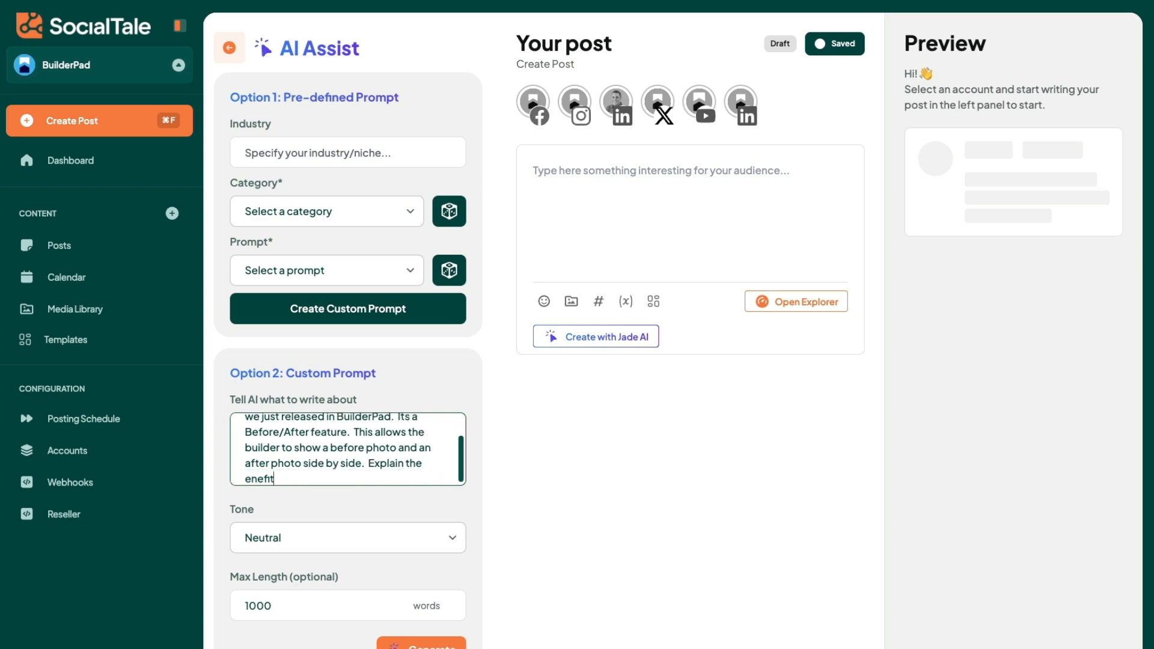
# Step: End the custom prompt with "Explain the benefits of why this feature is helpful to gain new business."
pyautogui.press('BackSpace')
pyautogui.press('BackSpace')
pyautogui.press('BackSpace')
pyautogui.press('BackSpace')
pyautogui.press('BackSpace')
pyautogui.press('BackSpace')
pyautogui.write('benefits of why this feature is help')
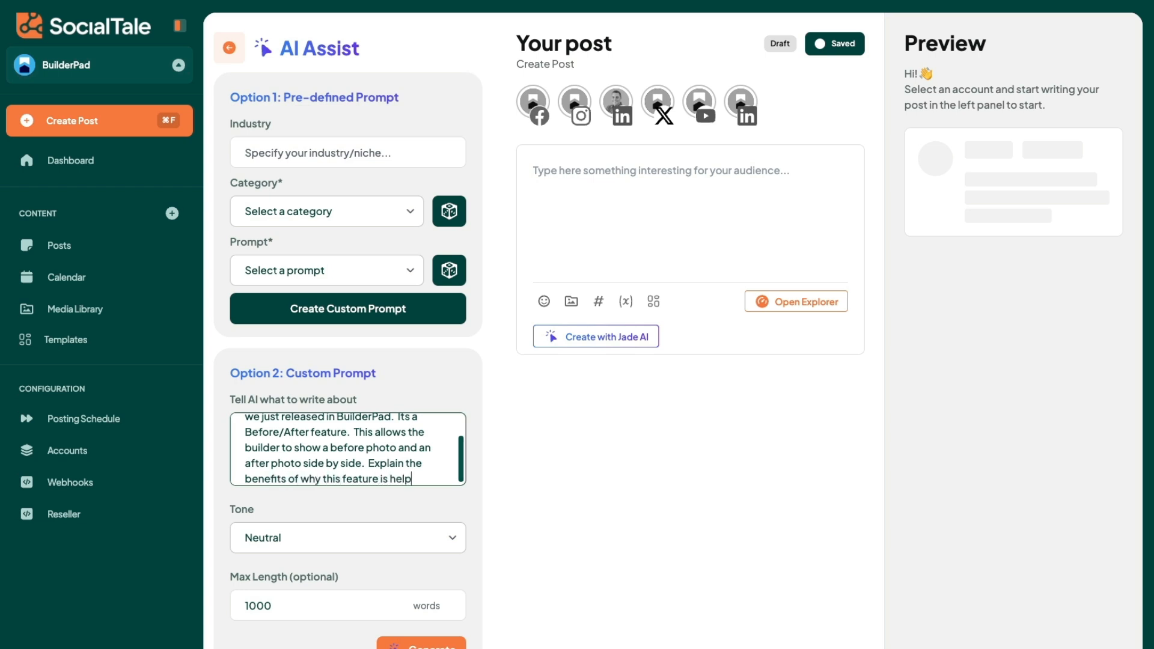
pyautogui.write('ful to gain new b')
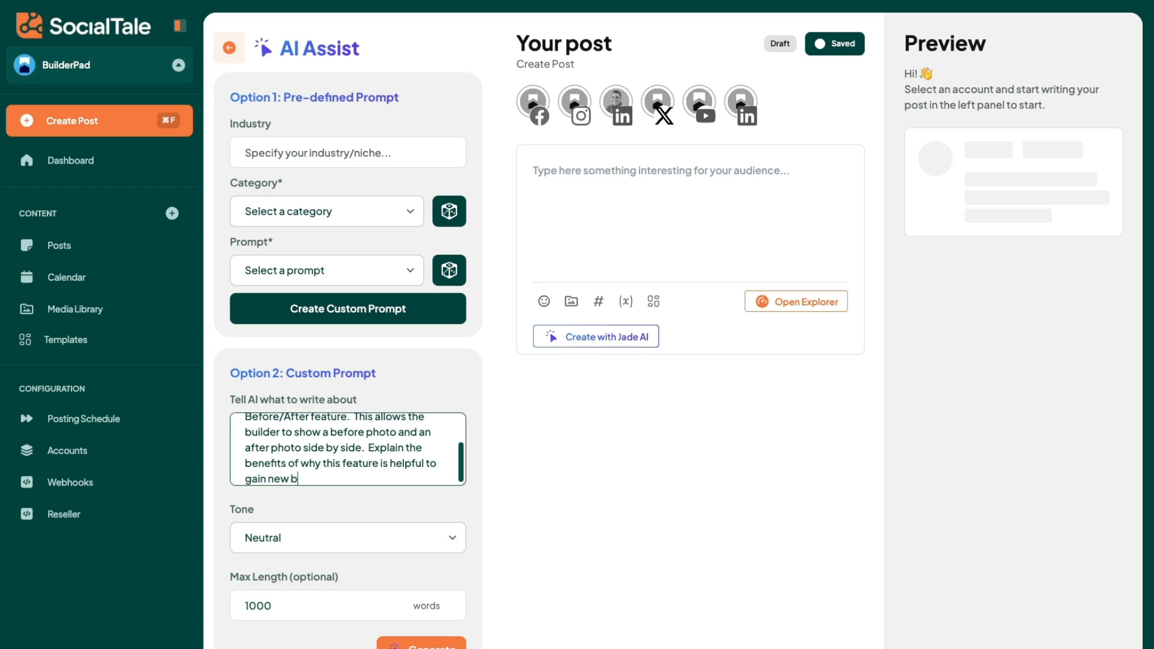
pyautogui.write('usiness.')
# Step: Set the tone to Friendly and the maximum length to 500 words, and generate the AI text
pyautogui.click(307, 535)
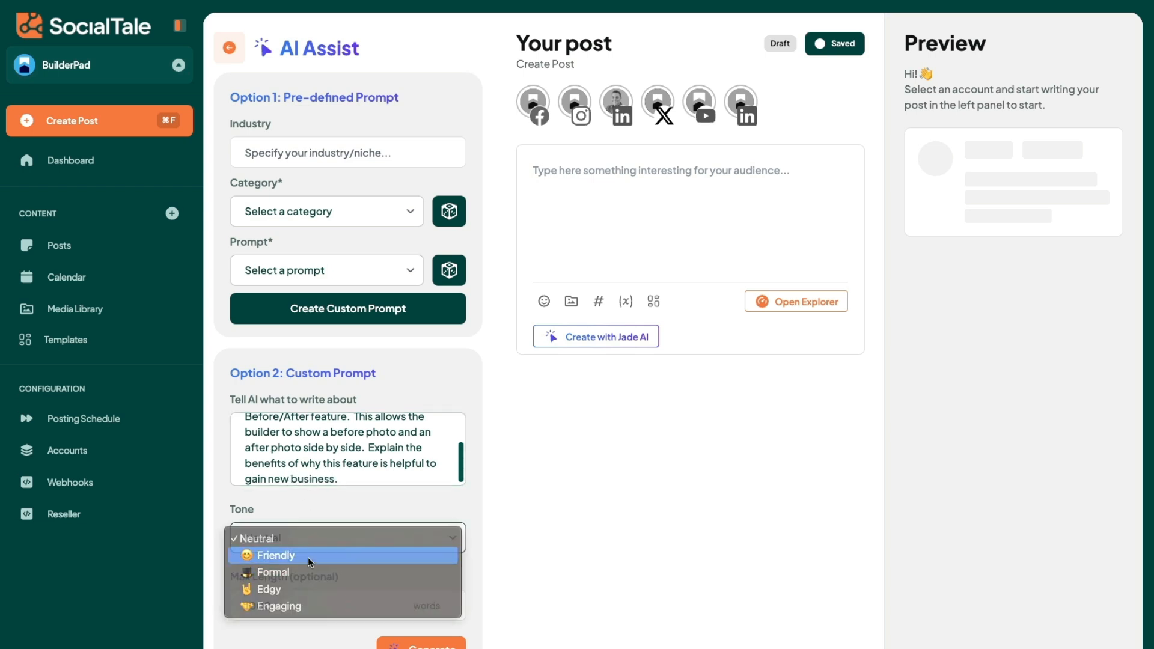
pyautogui.click(309, 557)
pyautogui.click(310, 550)
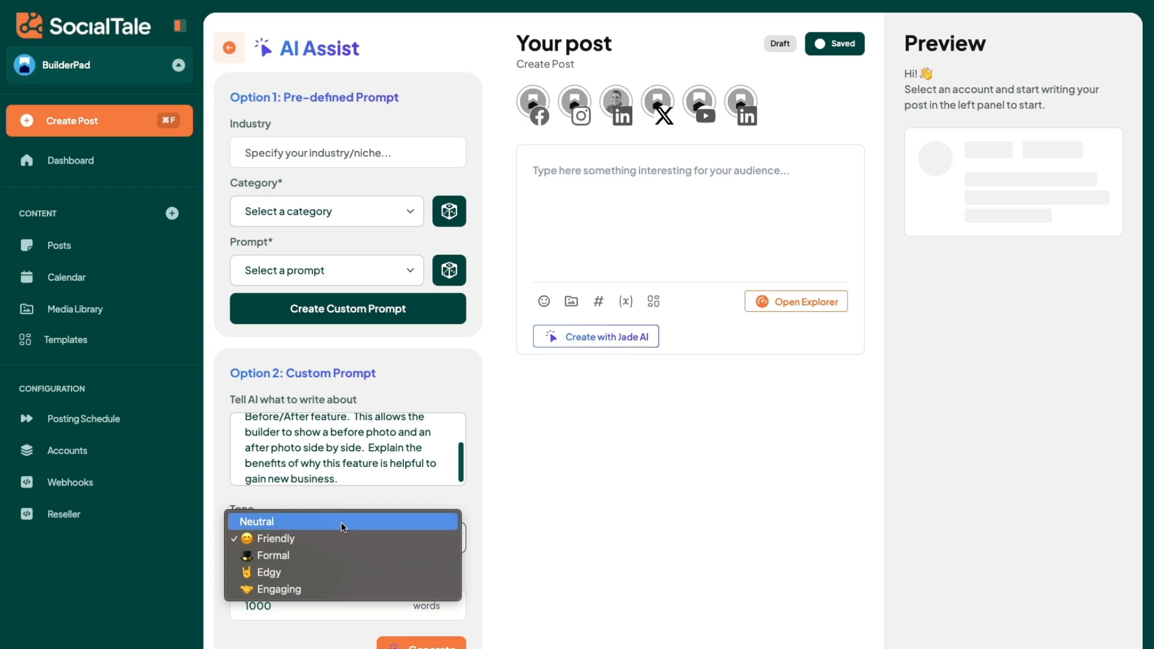
pyautogui.click(335, 504)
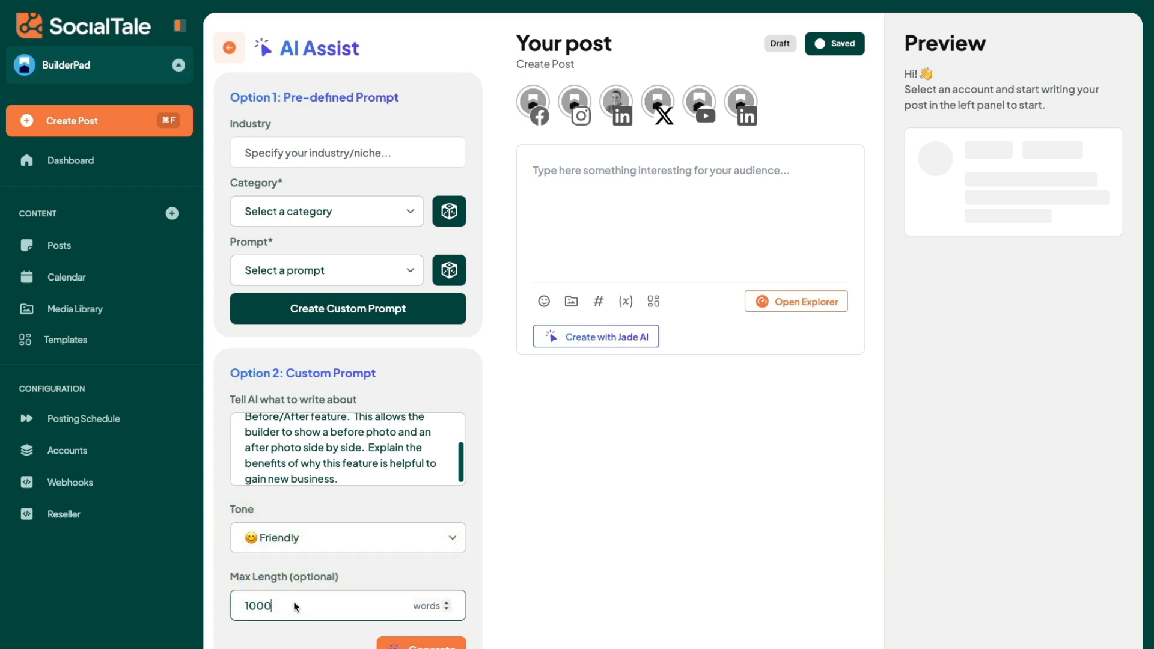
pyautogui.moveTo(289, 606); pyautogui.dragTo(223, 610)
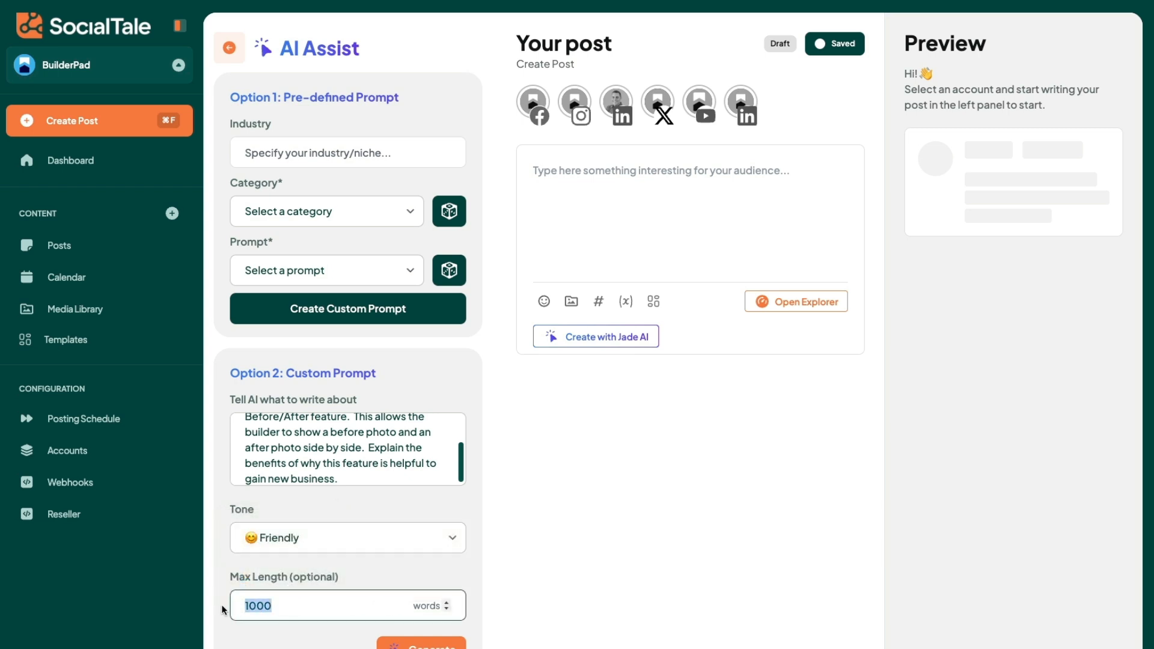
pyautogui.click(351, 579)
pyautogui.doubleClick(264, 605)
pyautogui.write('500')
pyautogui.click(362, 577)
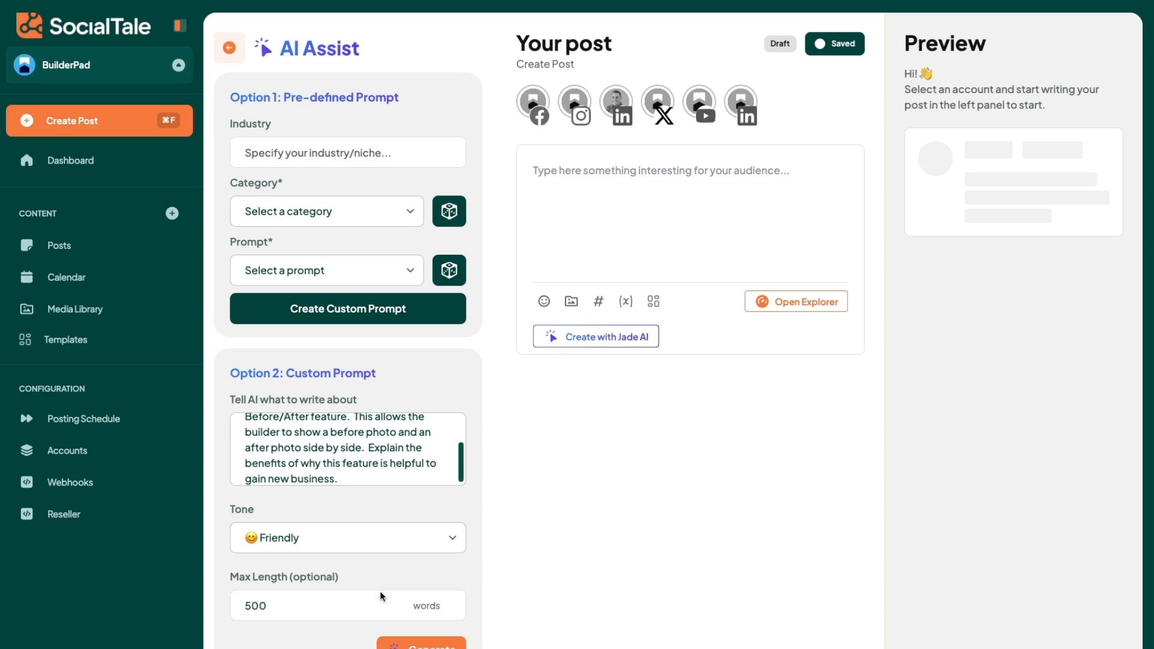
pyautogui.click(419, 645)
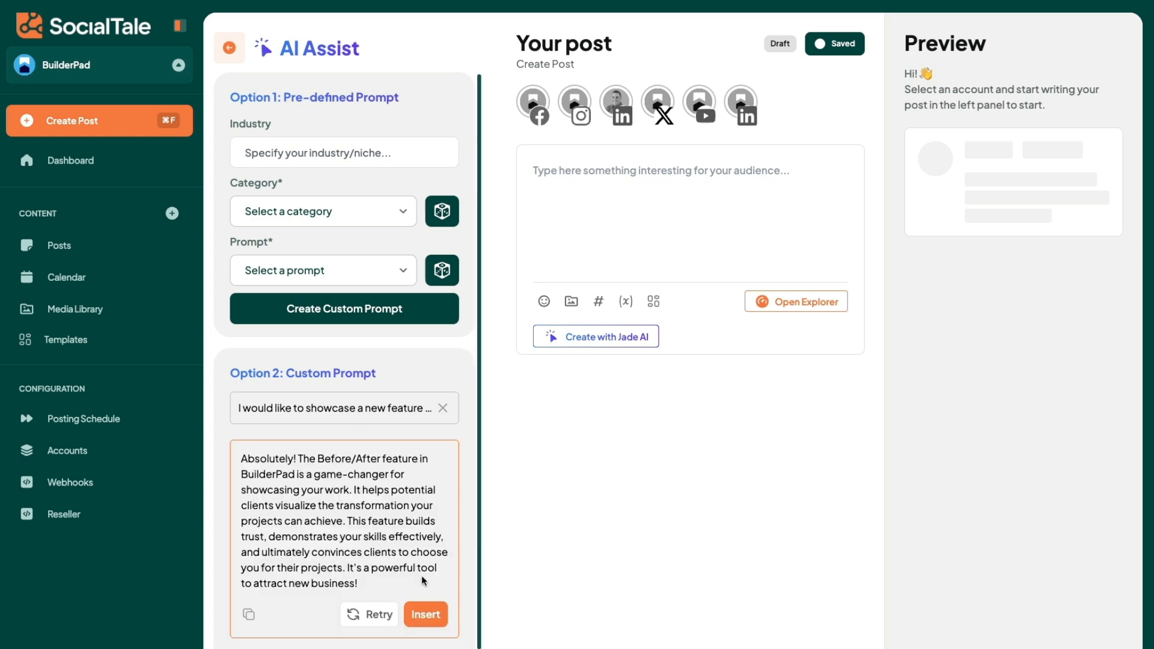
# Step: Insert the generated text into the post and delete its opening word "Absolutely!"
pyautogui.click(433, 612)
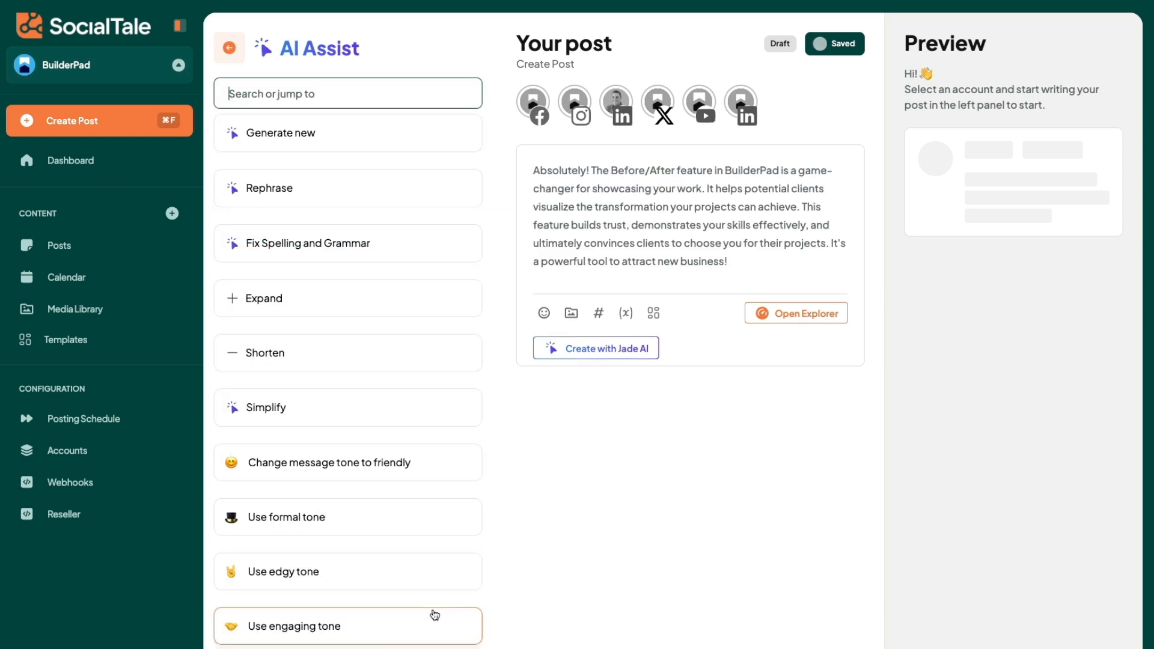
pyautogui.click(592, 172)
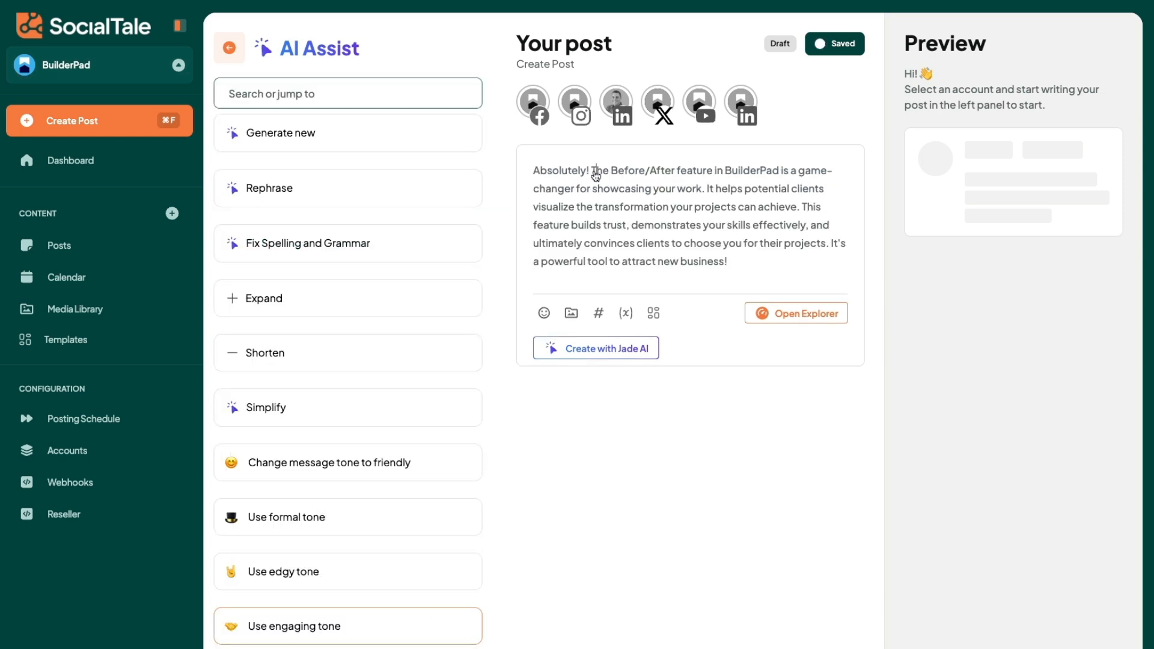
pyautogui.moveTo(590, 174); pyautogui.dragTo(503, 172)
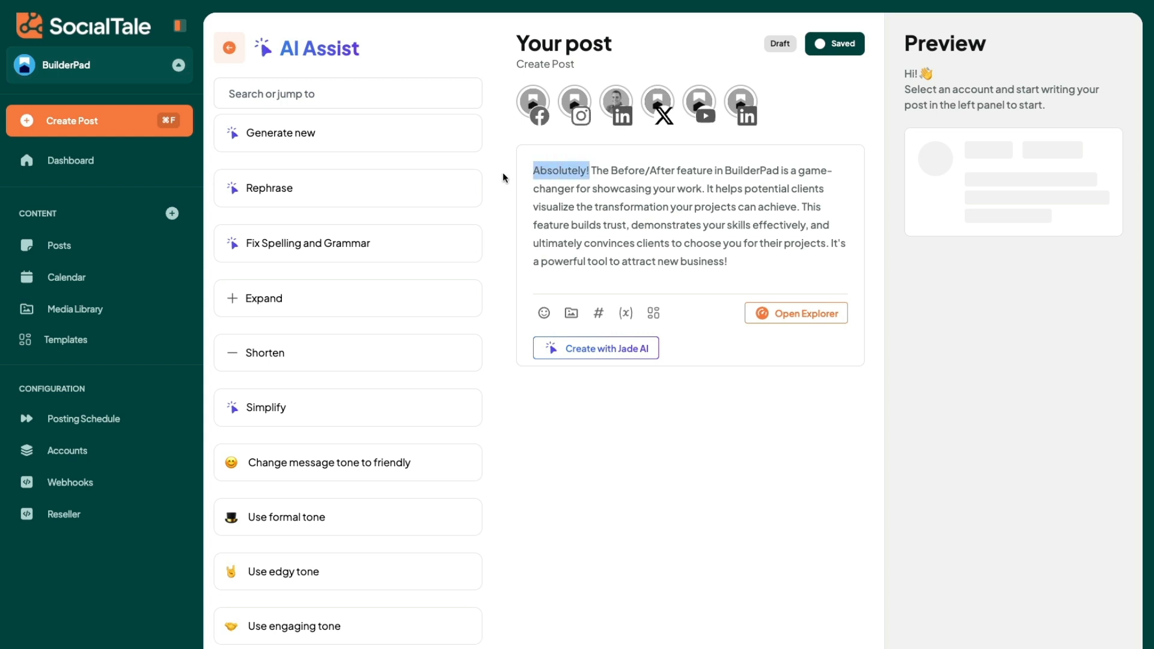
pyautogui.press('BackSpace')
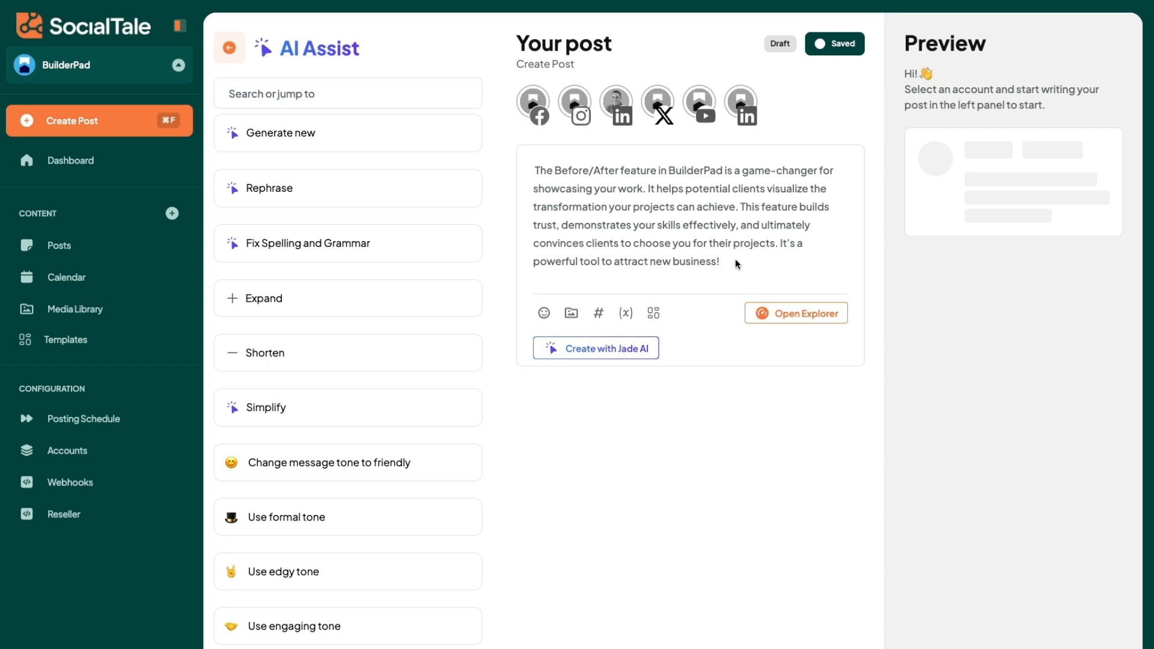
# Step: Add a blank line below the post text and insert the hashtags of the Main Hash group there
pyautogui.press('Return')
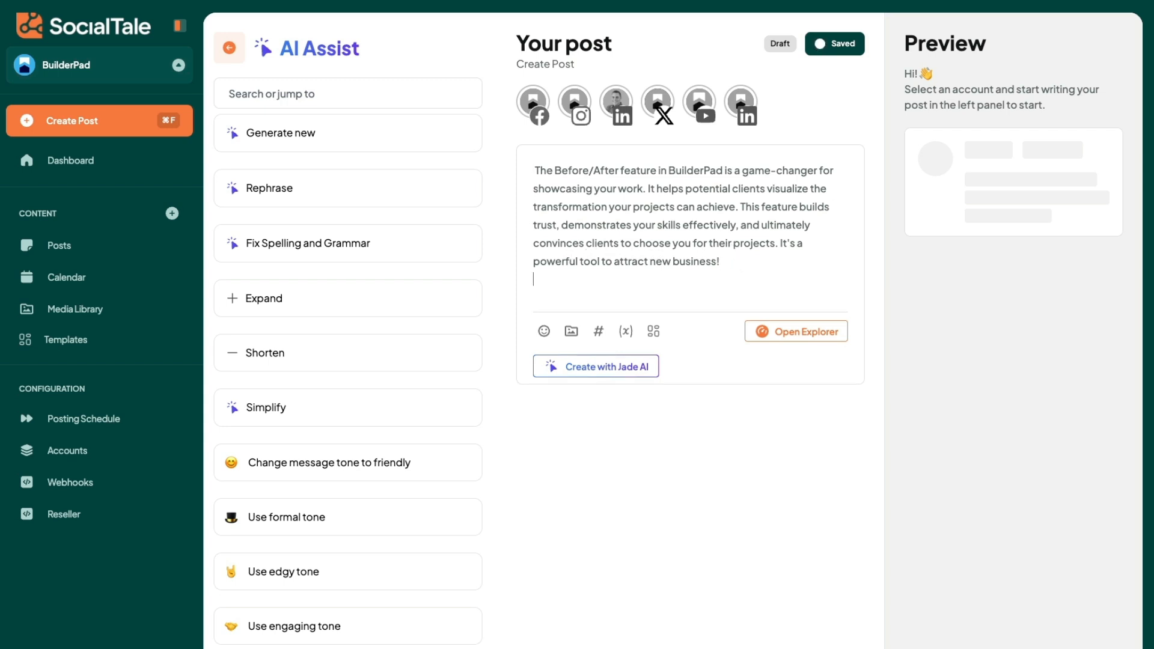
pyautogui.press('Return')
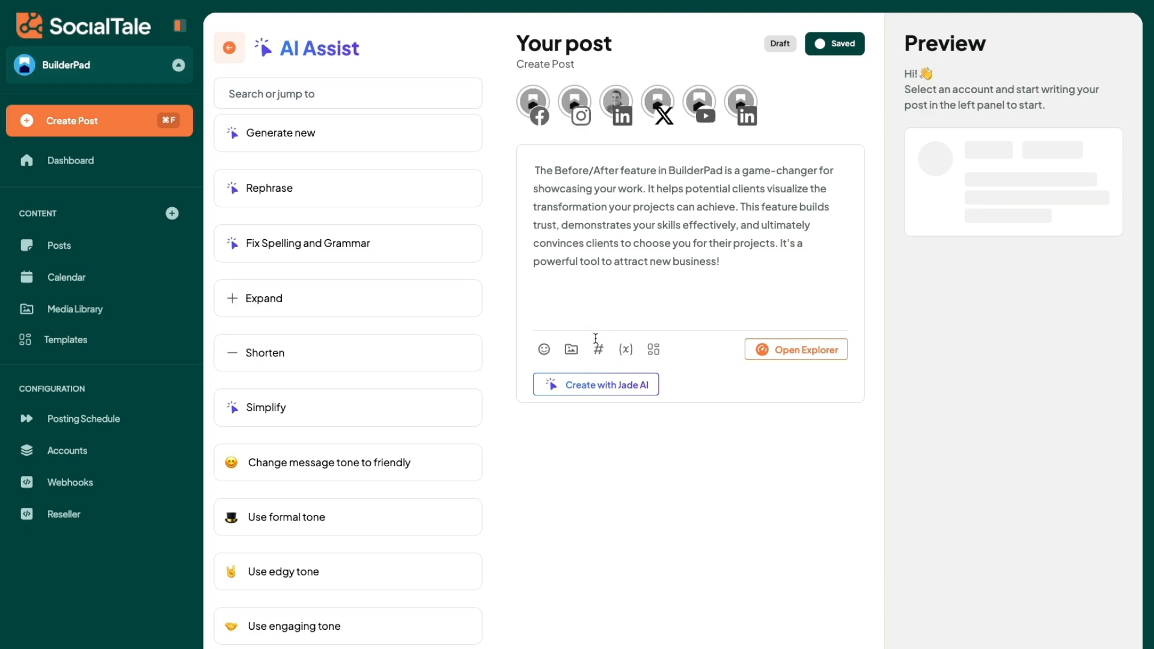
pyautogui.click(599, 349)
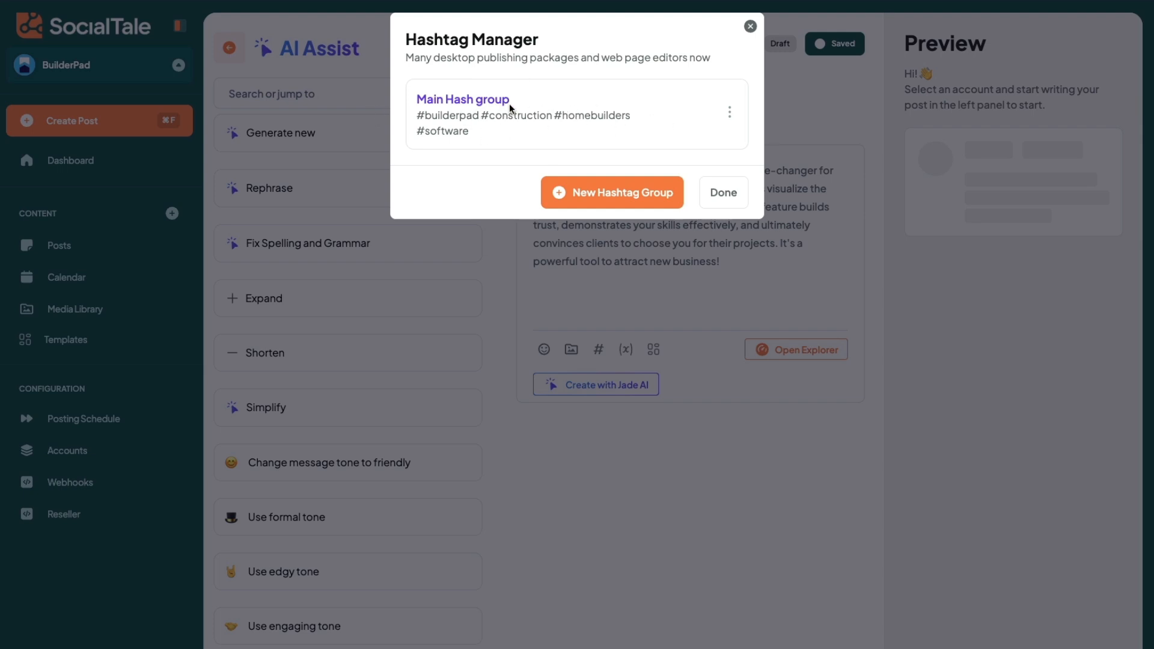
pyautogui.click(684, 113)
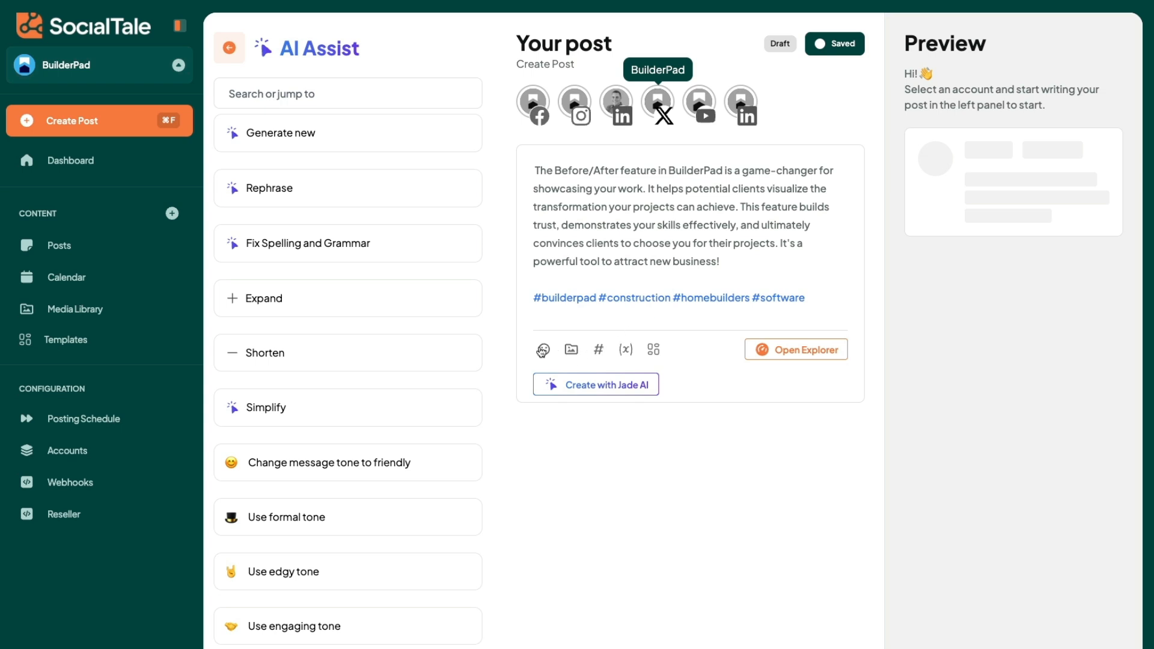
# Step: Open the media picker for the post, search the stock photos for "construction" and look through the images
pyautogui.click(570, 351)
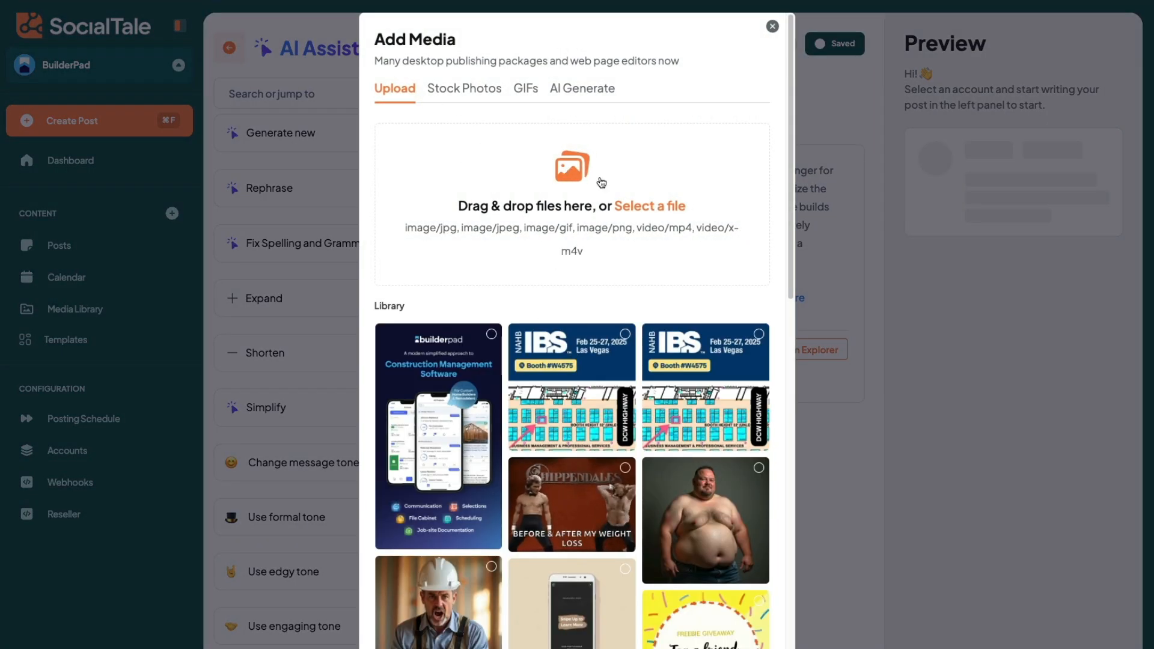
pyautogui.click(473, 94)
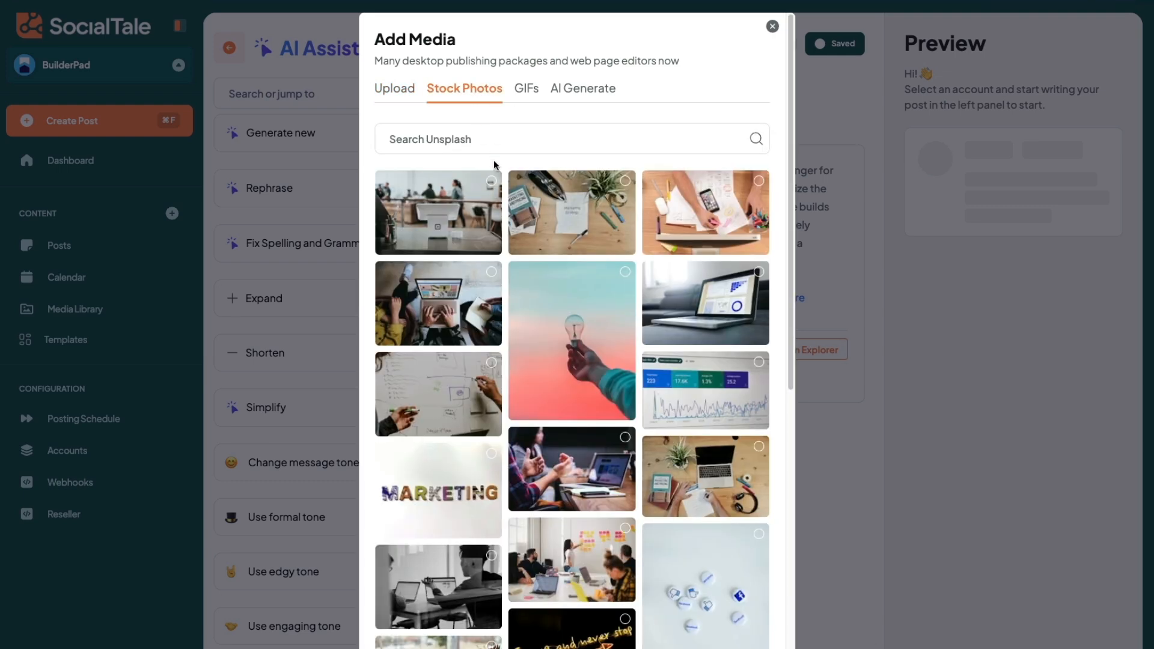
pyautogui.click(495, 147)
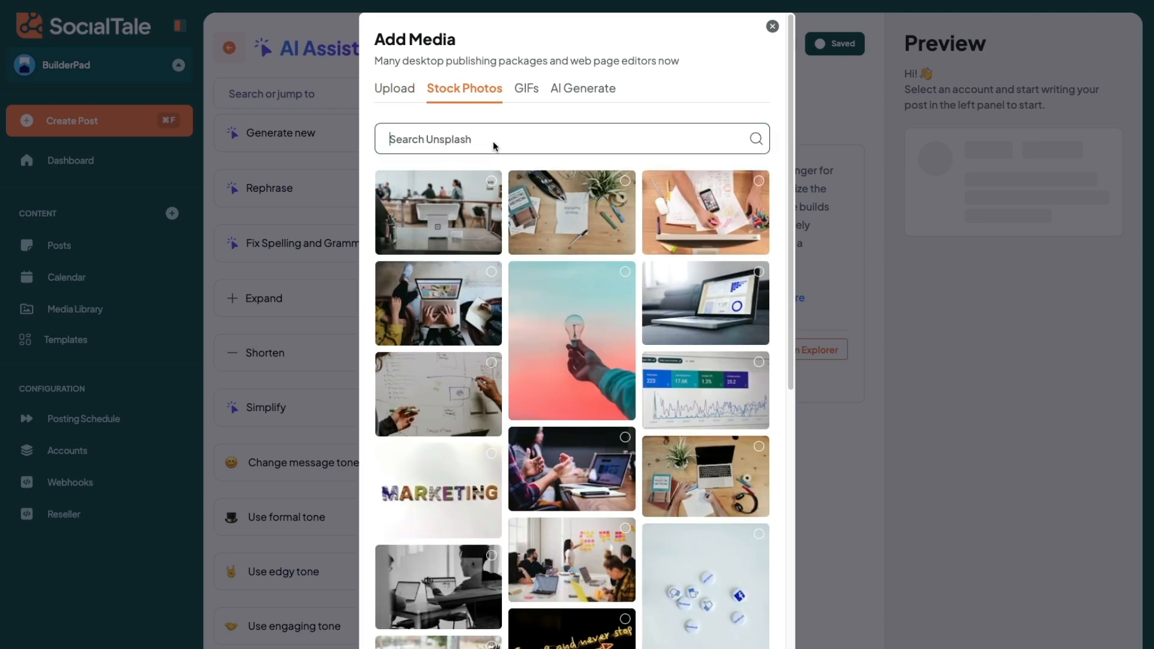
pyautogui.write('construction')
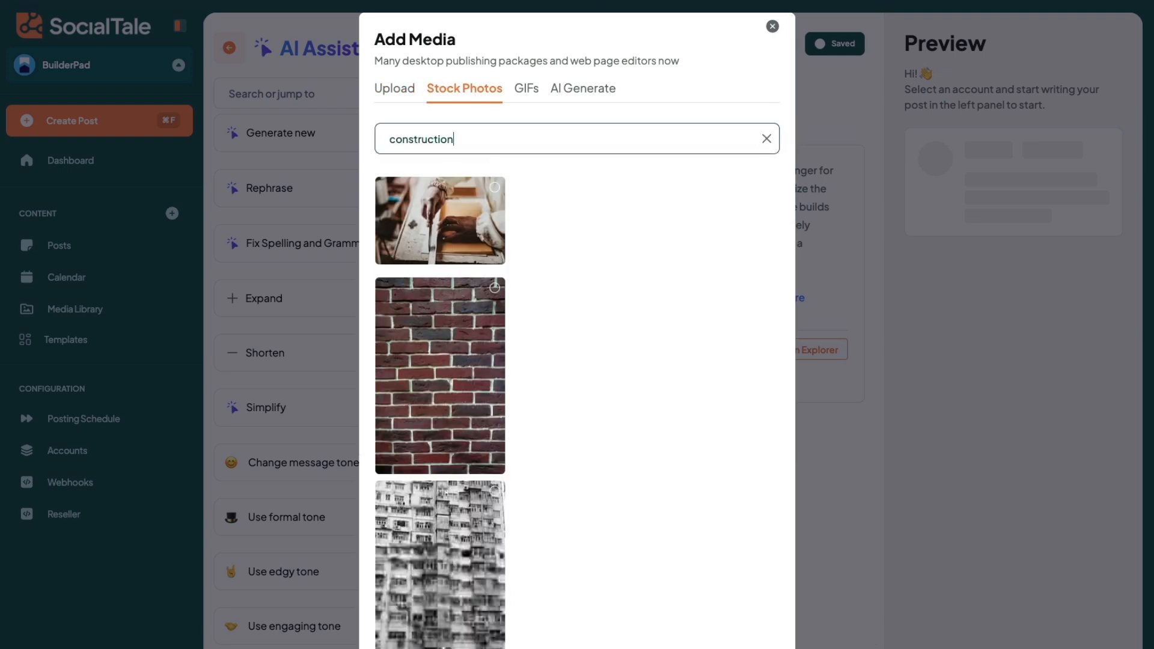
pyautogui.scroll(-12, 594, 317)
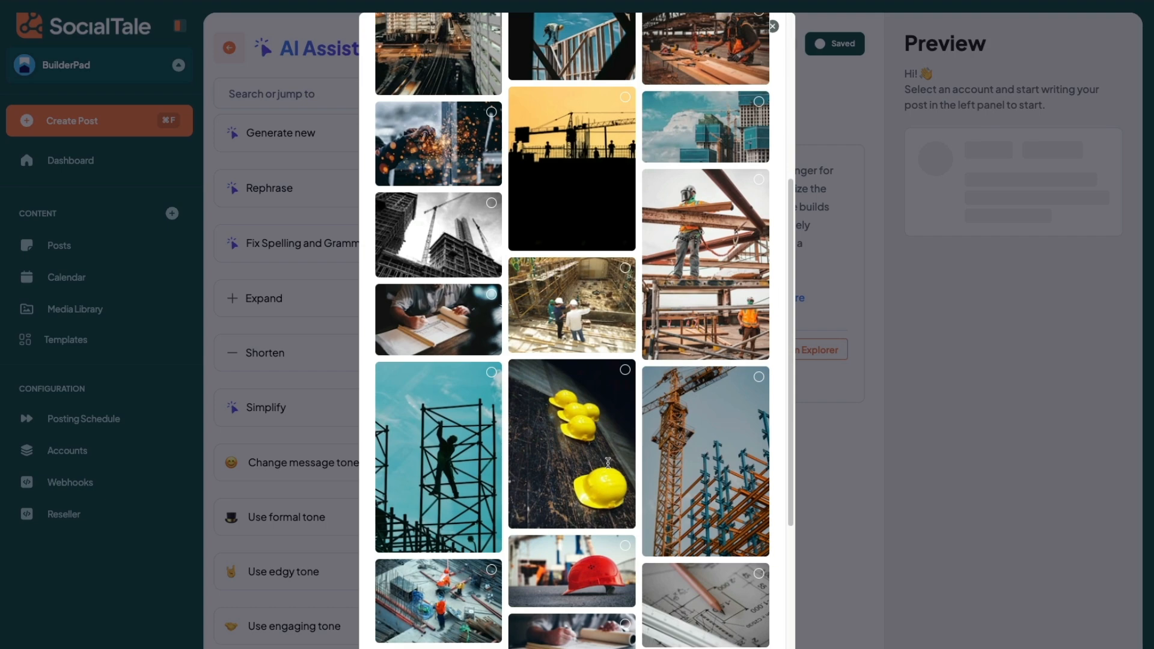
pyautogui.scroll(12, 594, 317)
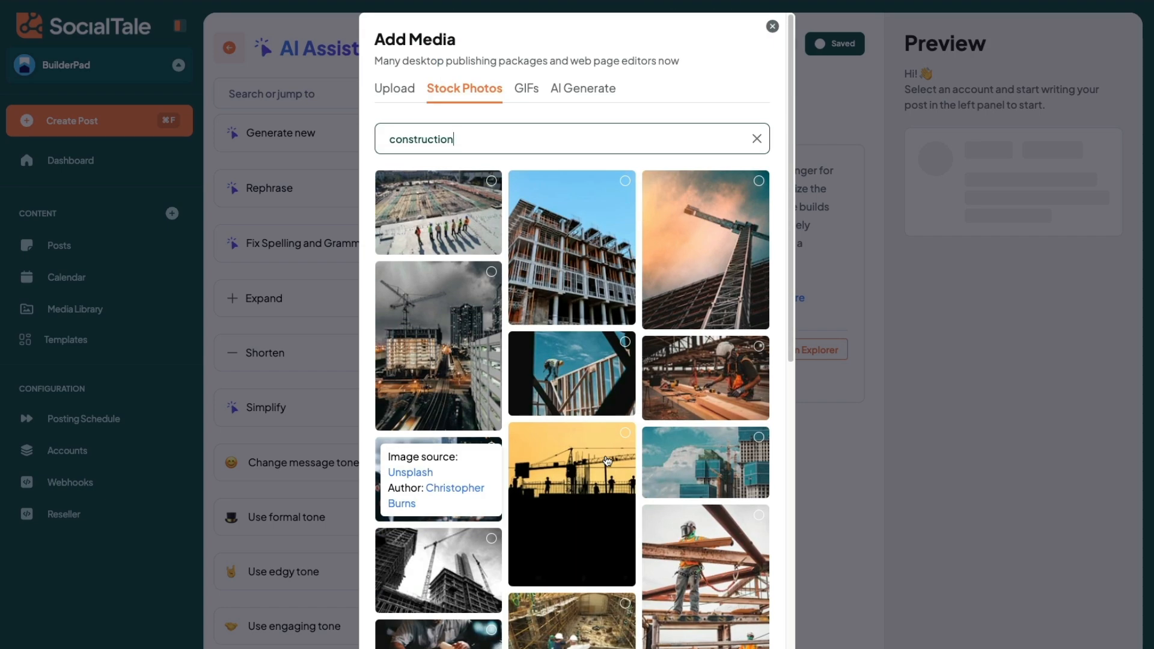
# Step: Search the GIFs for "construction" and look at the AI image generation option
pyautogui.click(518, 88)
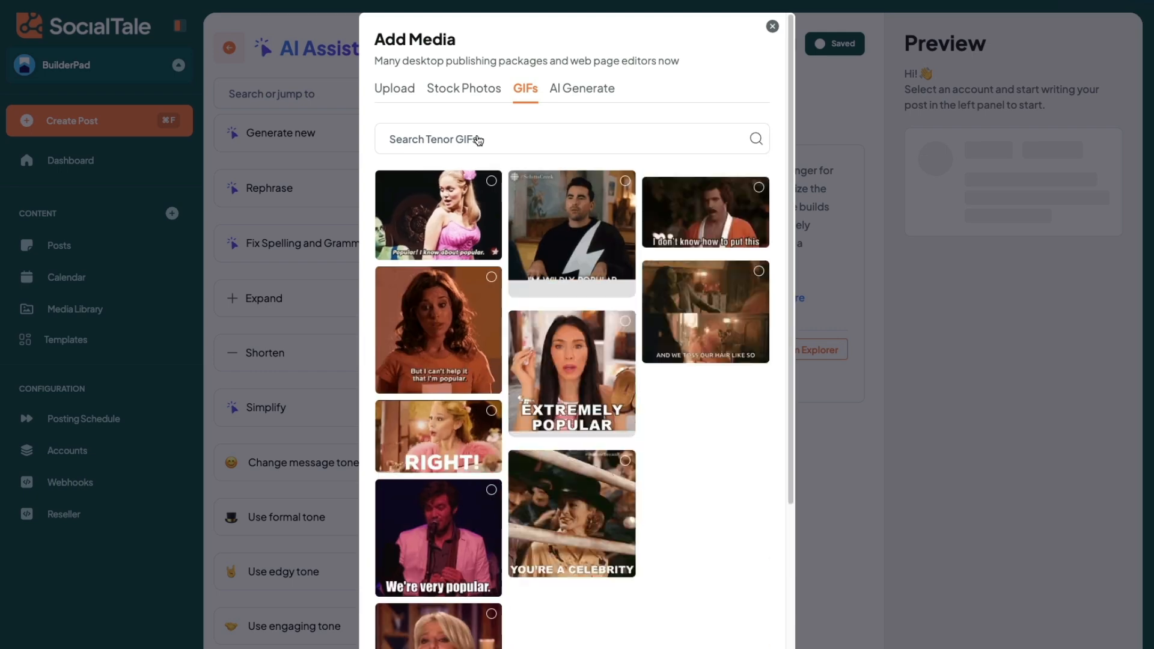
pyautogui.click(478, 140)
pyautogui.write('const')
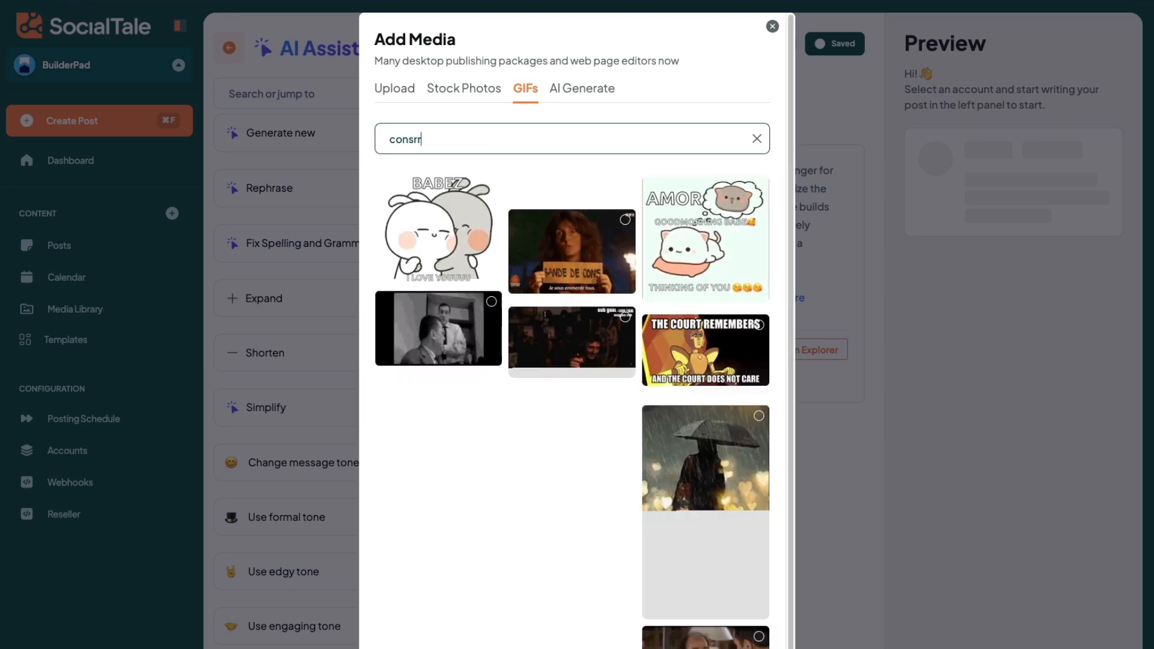
pyautogui.press('BackSpace')
pyautogui.write('tuction')
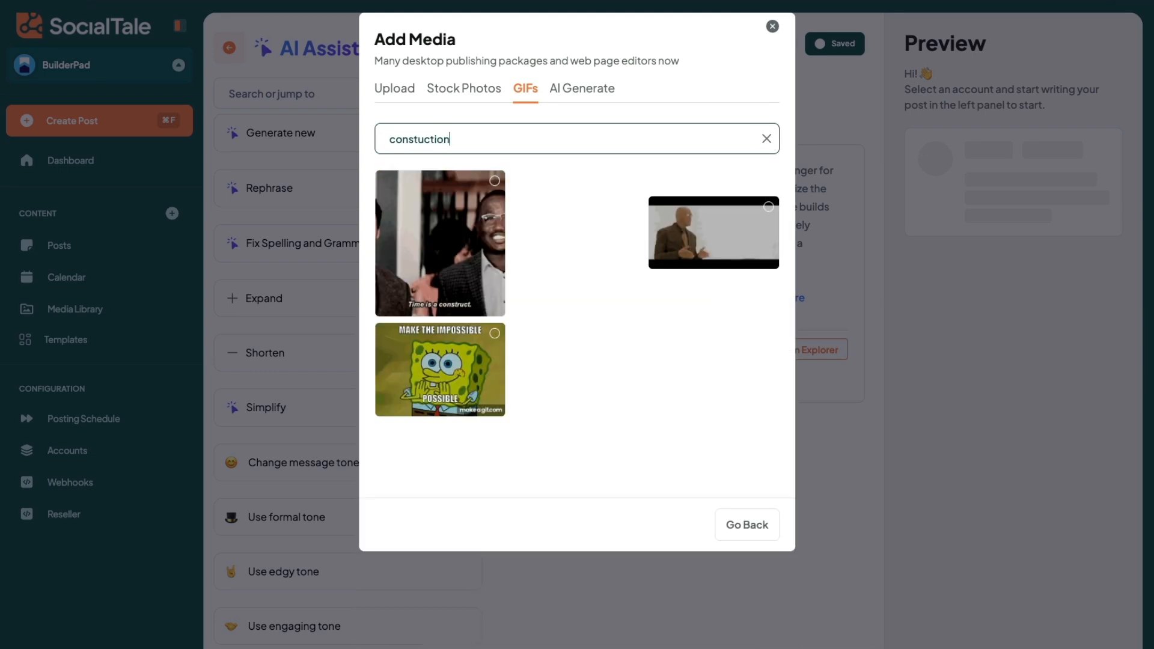
pyautogui.click(414, 139)
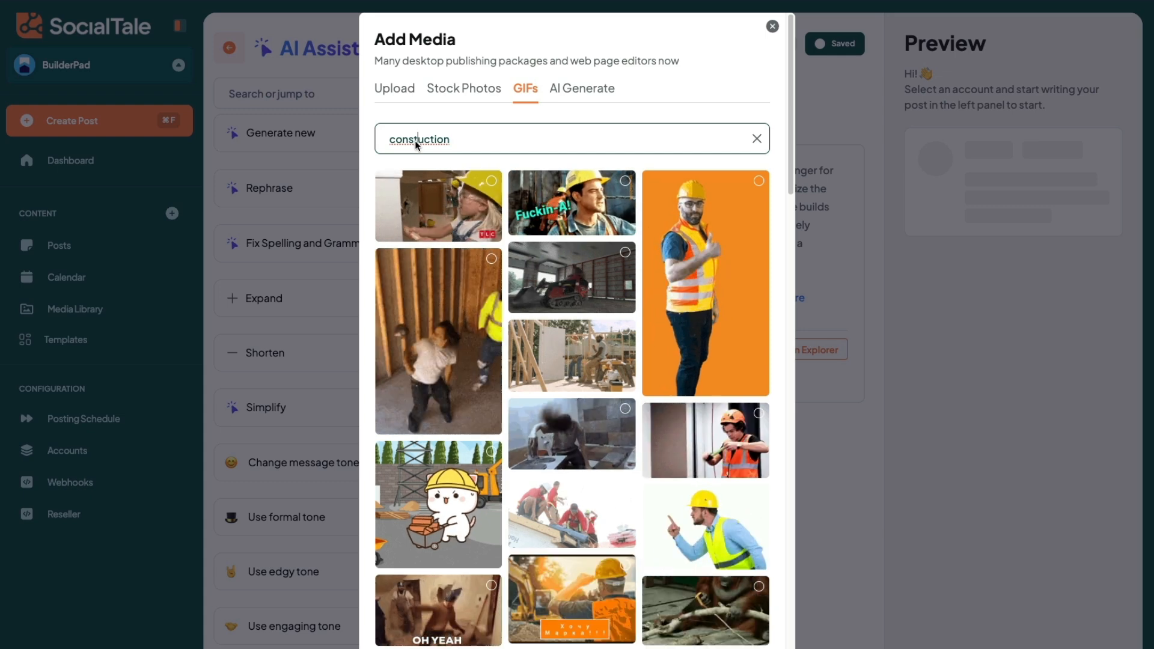
pyautogui.write('r')
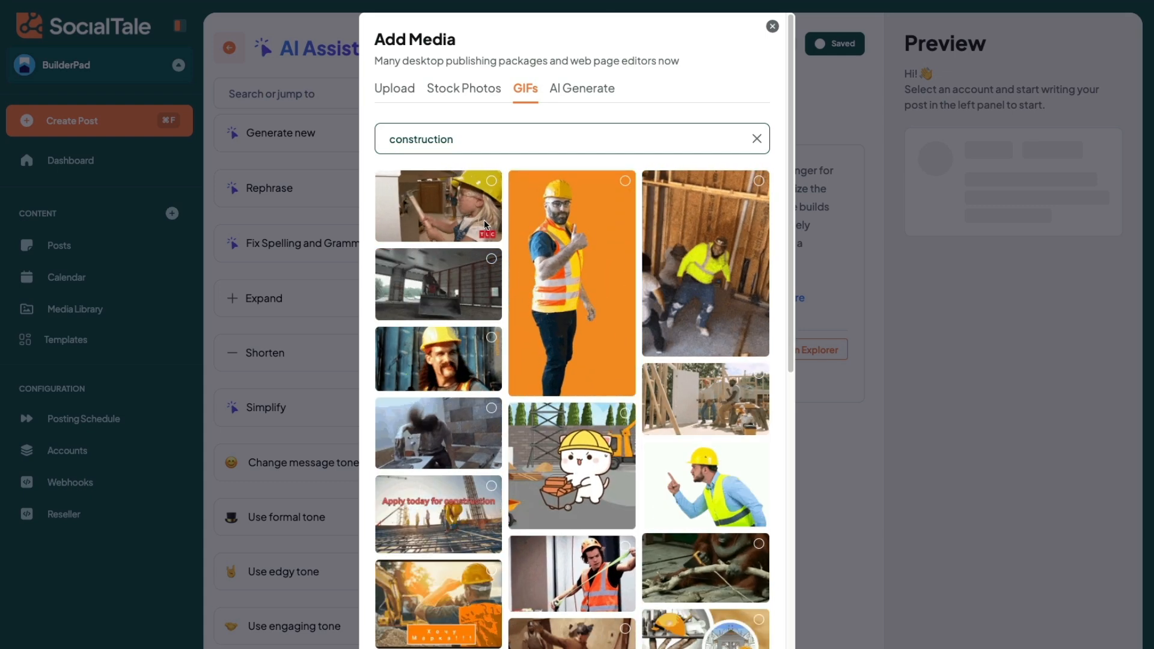
pyautogui.click(593, 88)
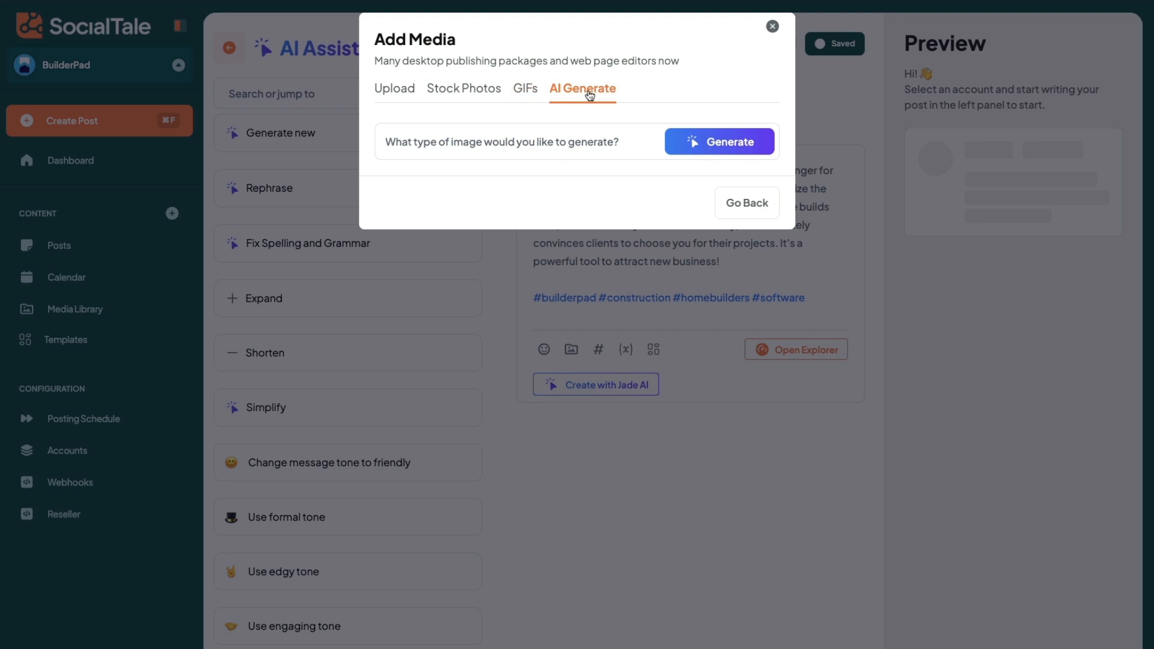
pyautogui.click(408, 93)
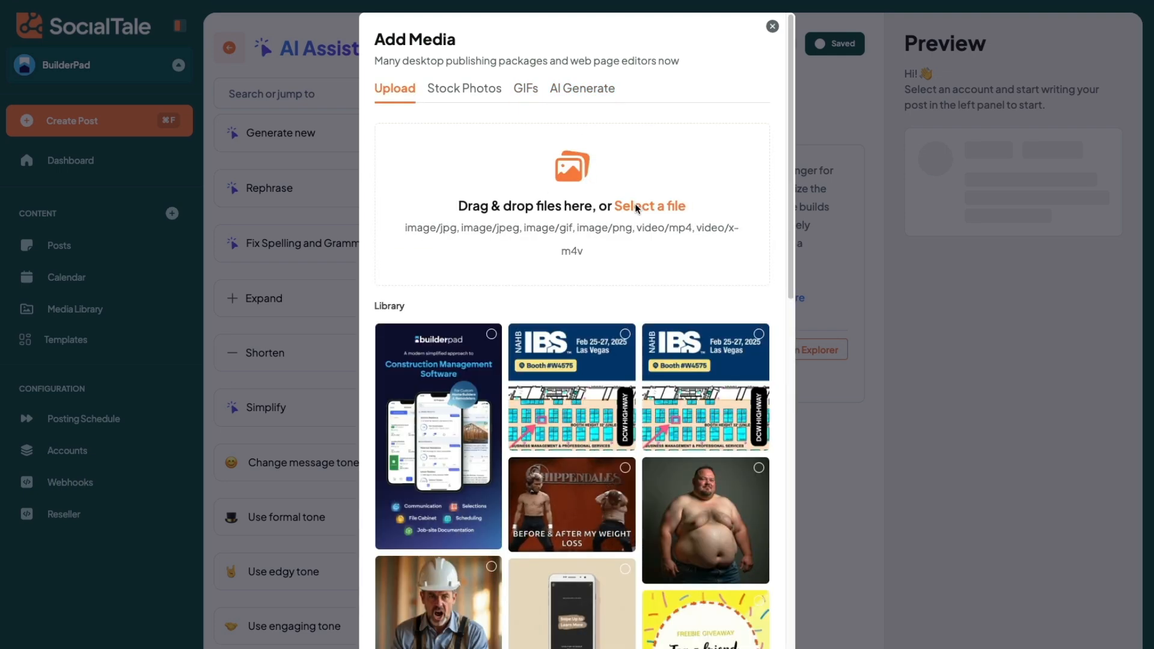
pyautogui.click(635, 205)
pyautogui.click(560, 50)
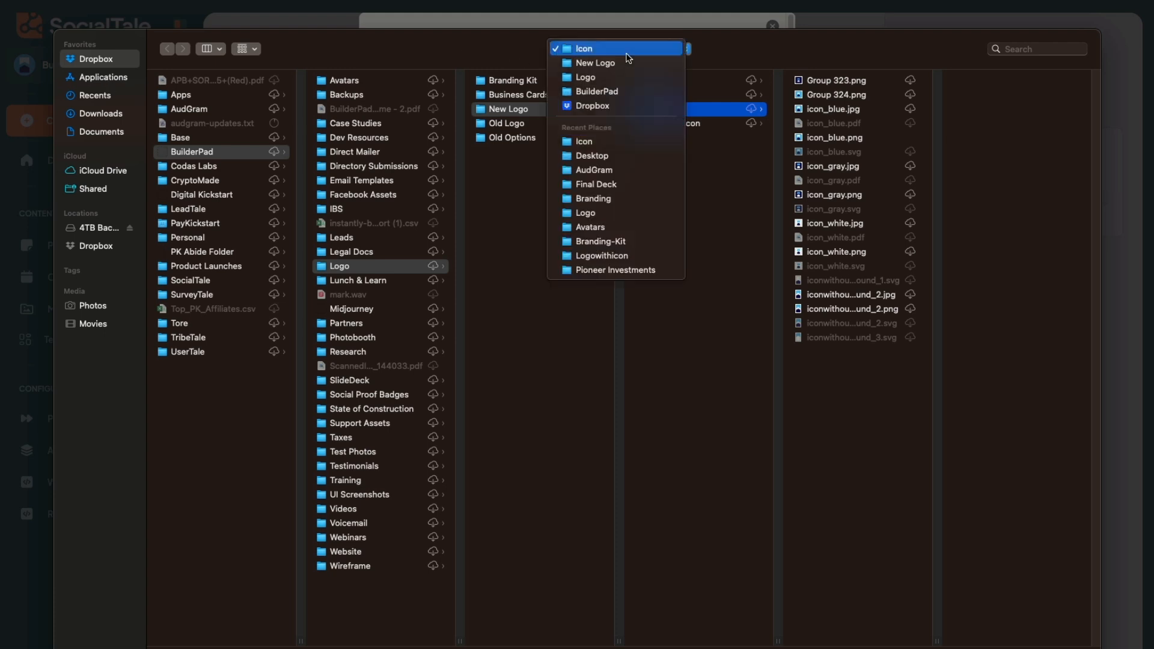
pyautogui.click(609, 156)
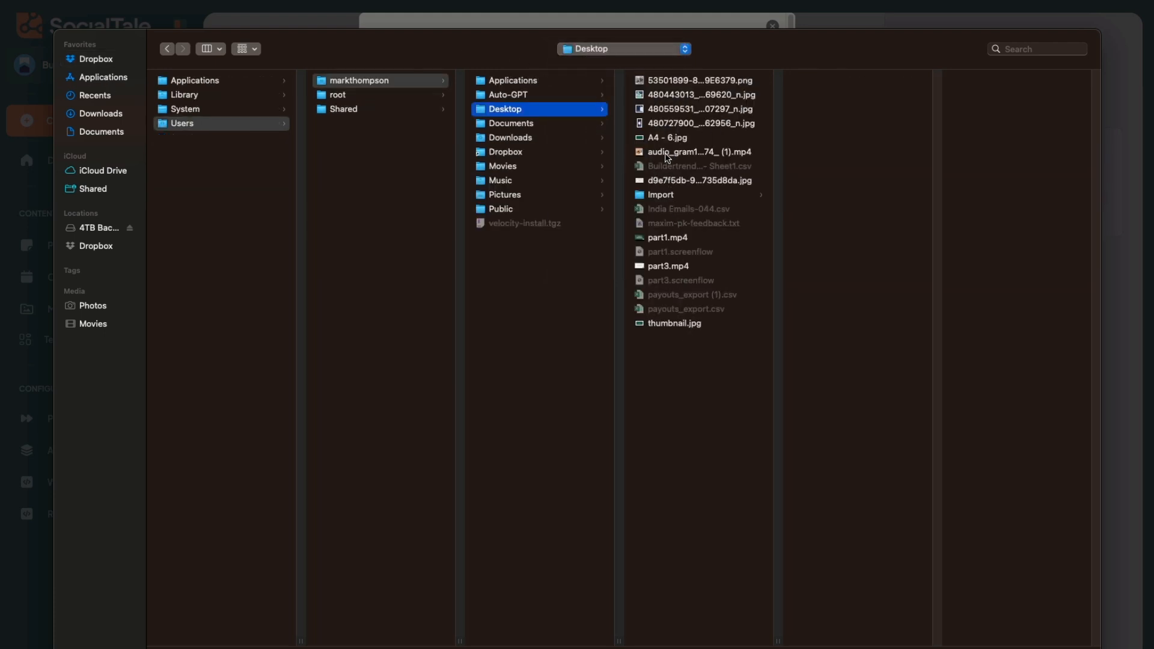
pyautogui.click(682, 82)
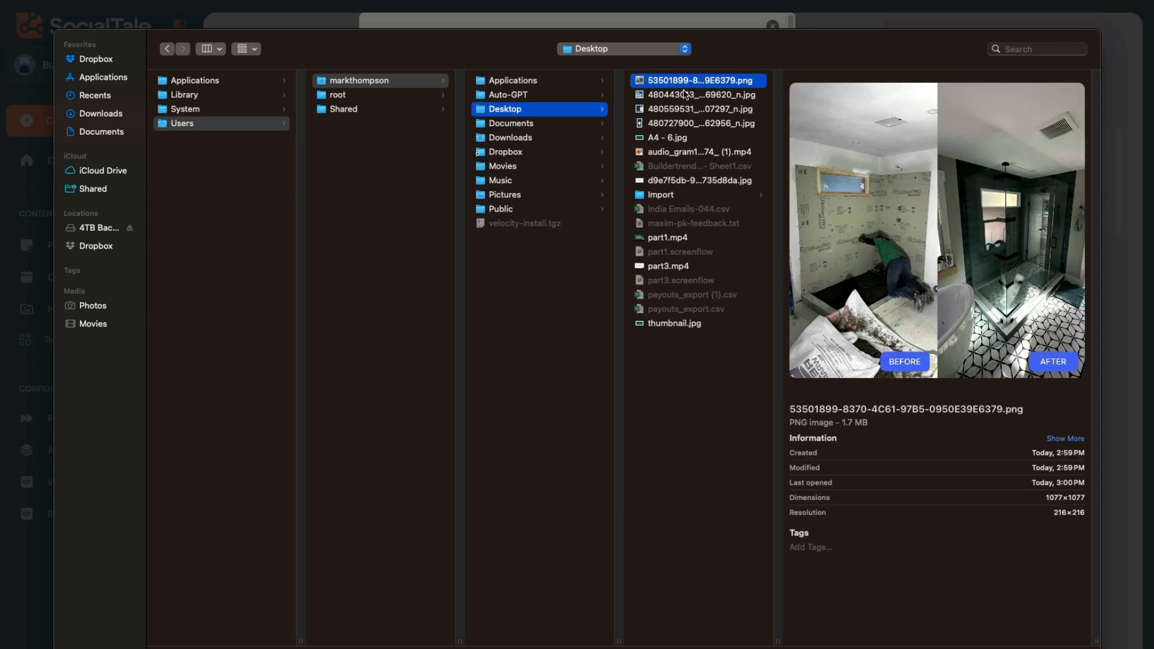
pyautogui.doubleClick(684, 84)
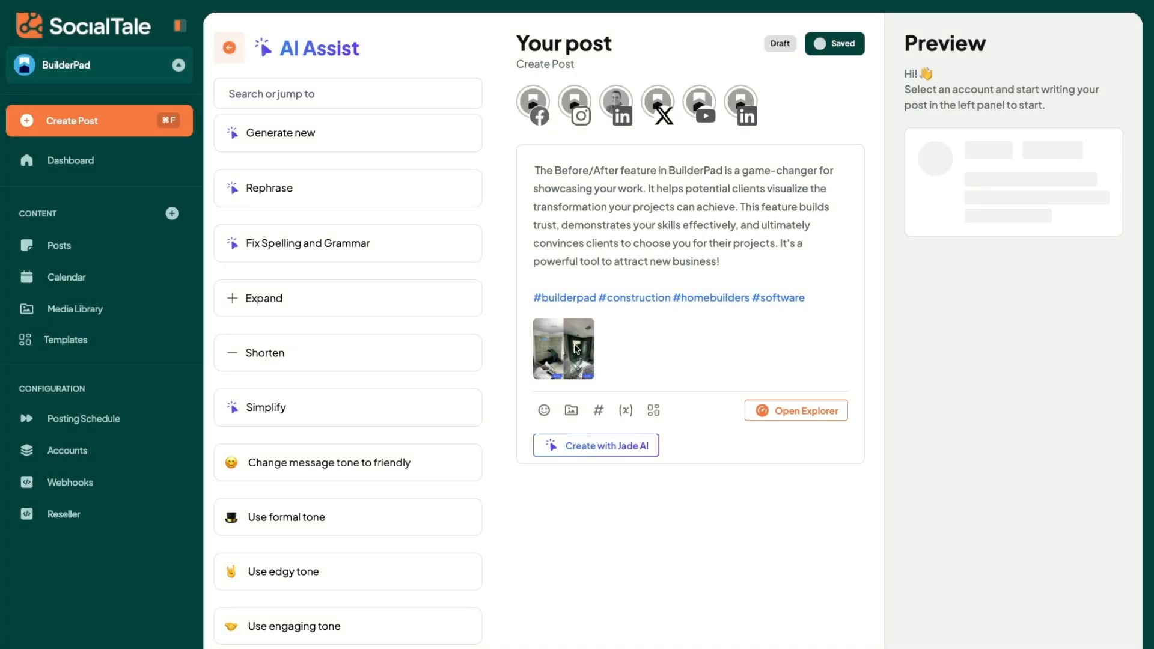
pyautogui.click(573, 345)
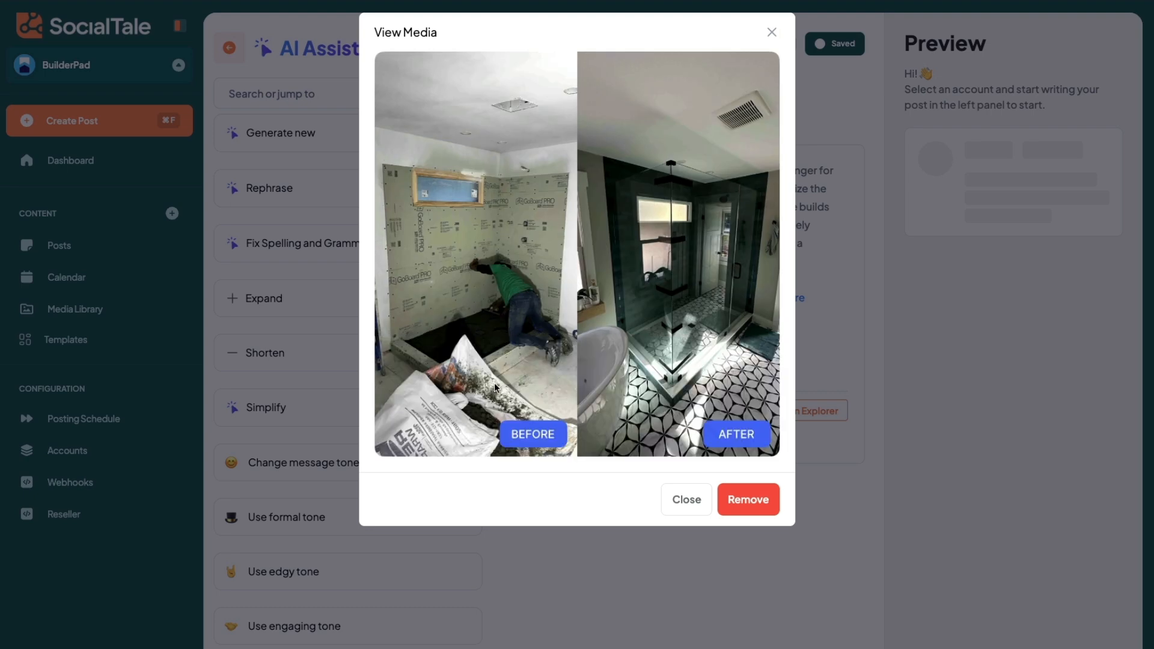
pyautogui.click(674, 500)
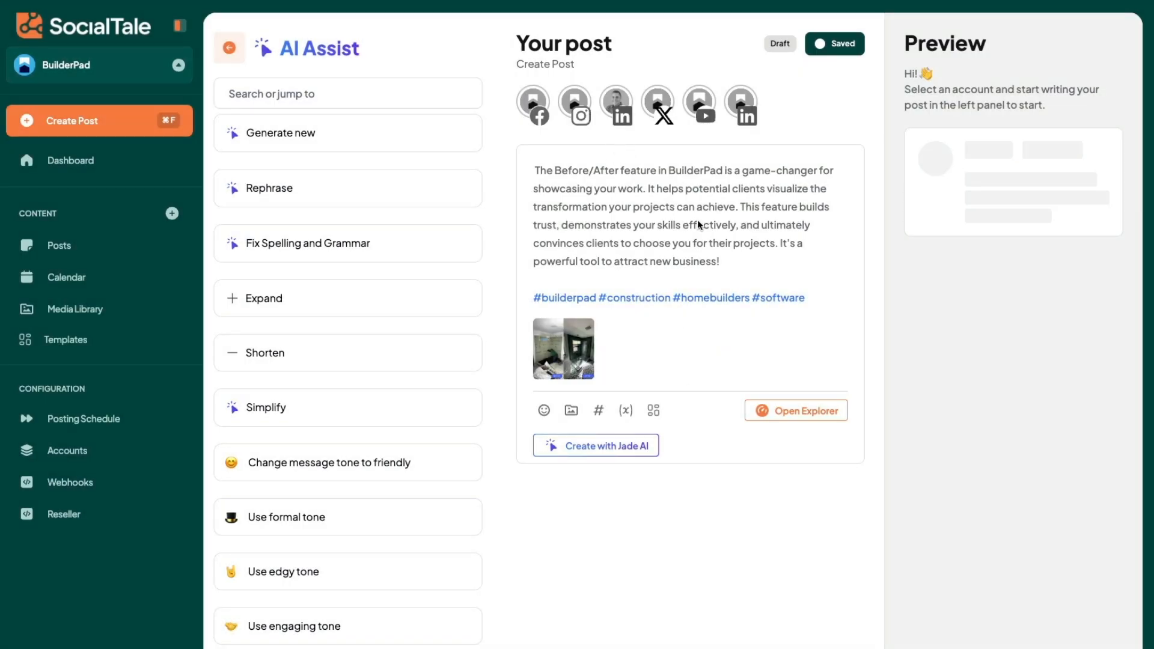
# Step: Select BuilderPad's Facebook, Instagram, LinkedIn page and X accounts as destinations for the post
pyautogui.click(544, 102)
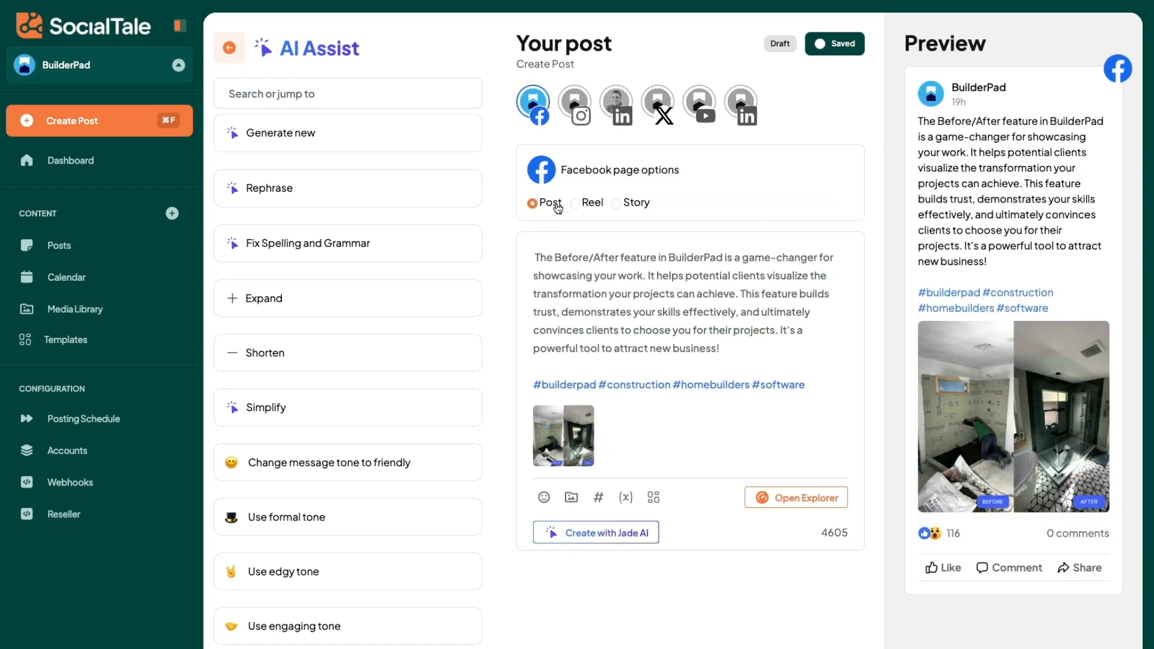
pyautogui.click(577, 102)
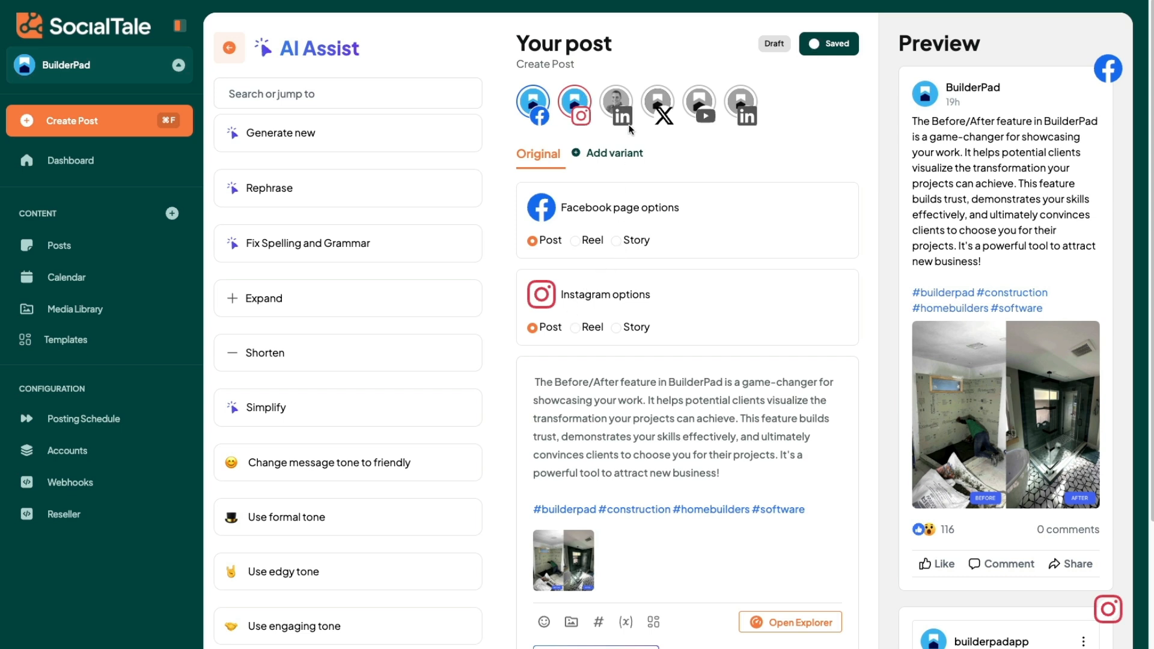
pyautogui.click(740, 104)
pyautogui.click(661, 99)
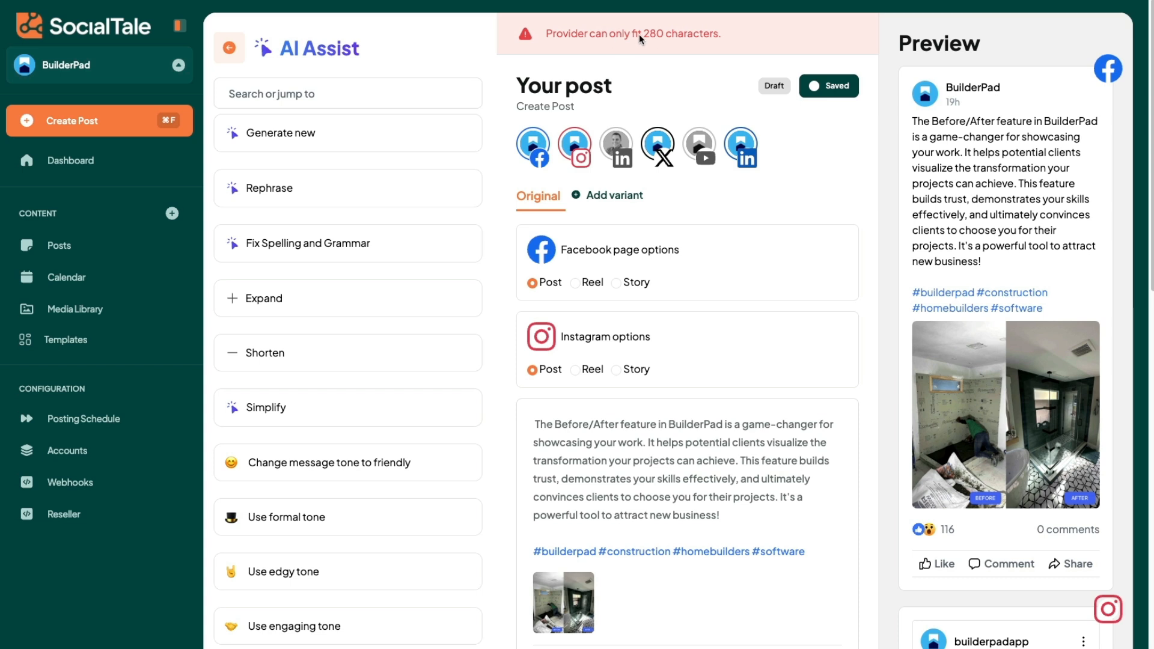
pyautogui.moveTo(642, 35); pyautogui.dragTo(687, 37)
pyautogui.click(686, 37)
# Step: Create an X variant of the post, cutting everything after "your projects can achieve." except the hashtags, and remove the blank line above them
pyautogui.click(616, 196)
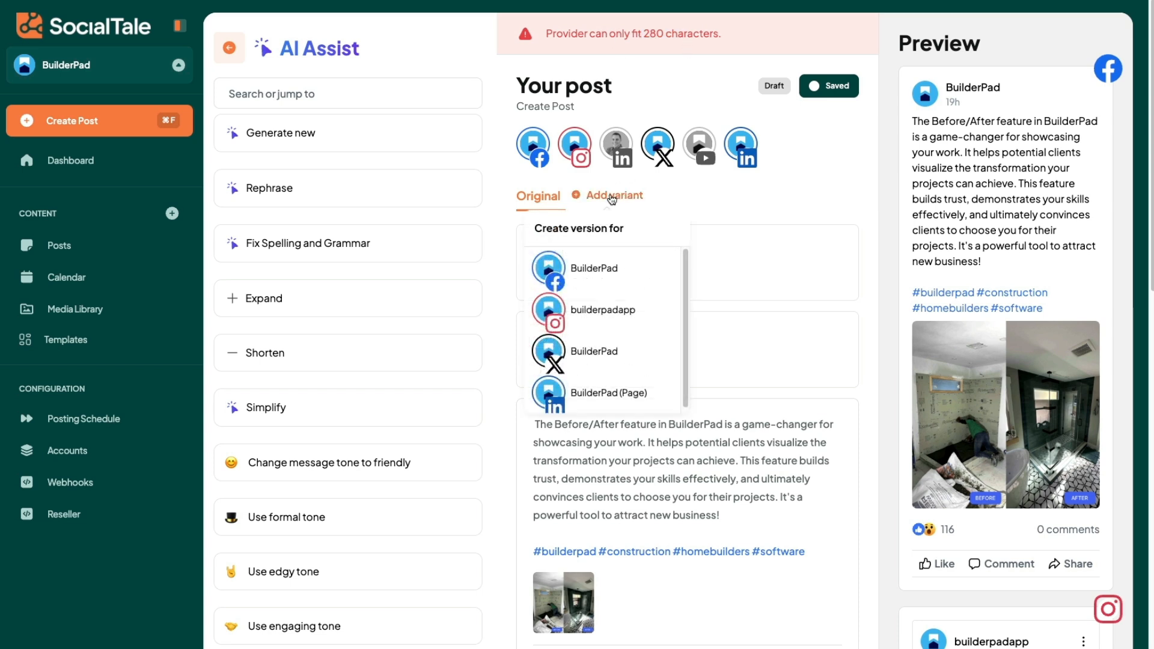
pyautogui.click(608, 353)
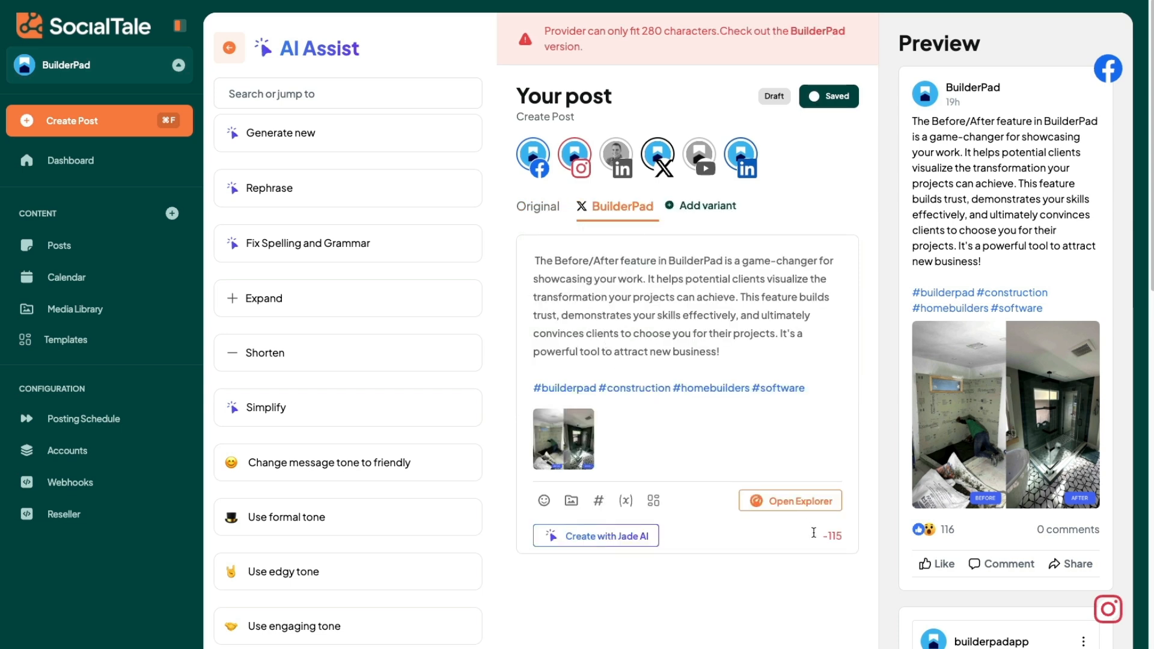
pyautogui.moveTo(734, 350); pyautogui.dragTo(746, 302)
pyautogui.press('BackSpace')
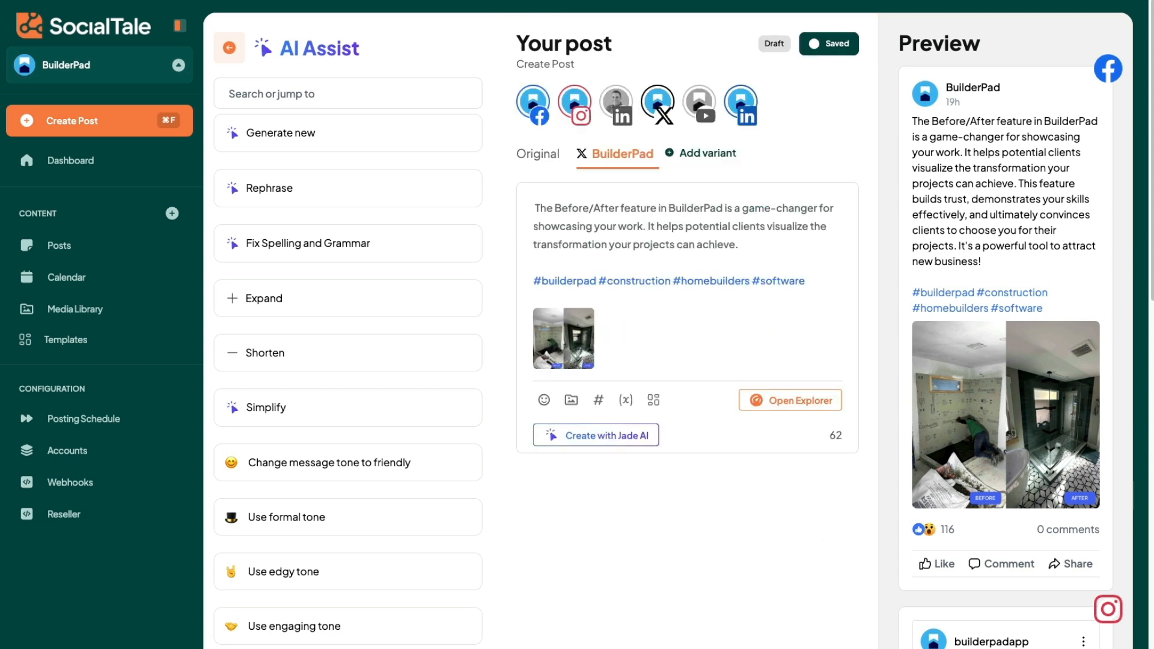
pyautogui.press('BackSpace')
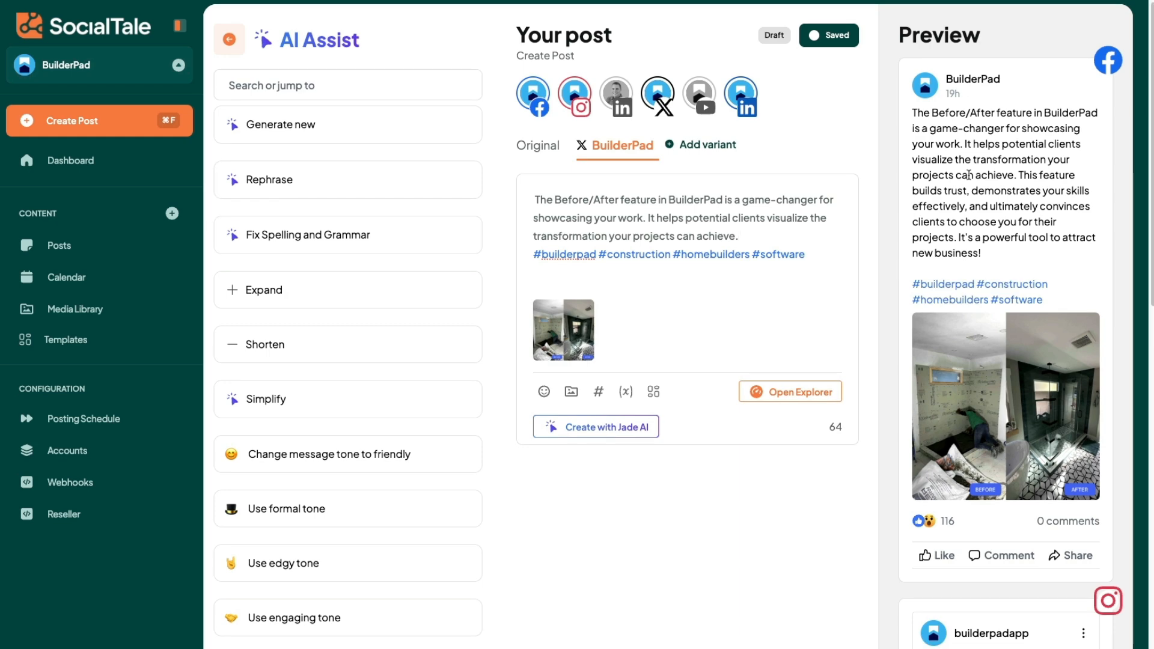
# Step: Check the shortened text in the X preview and compare the Original version with the X variant
pyautogui.scroll(-8, 993, 257)
pyautogui.scroll(-4, 994, 300)
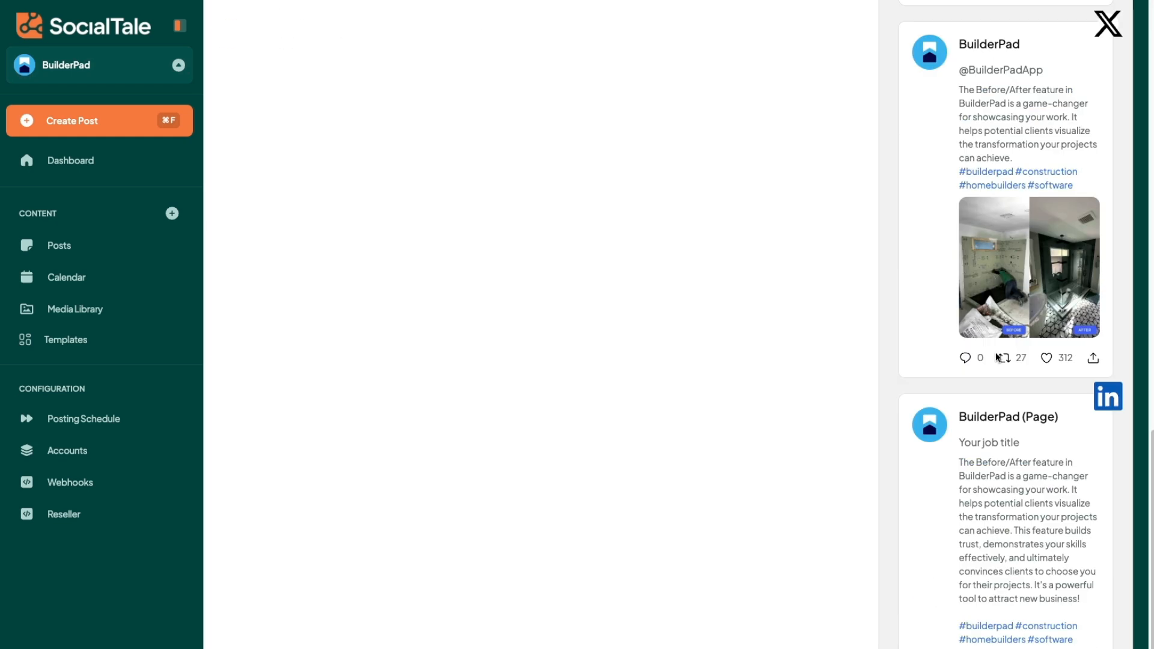
pyautogui.scroll(12, 995, 352)
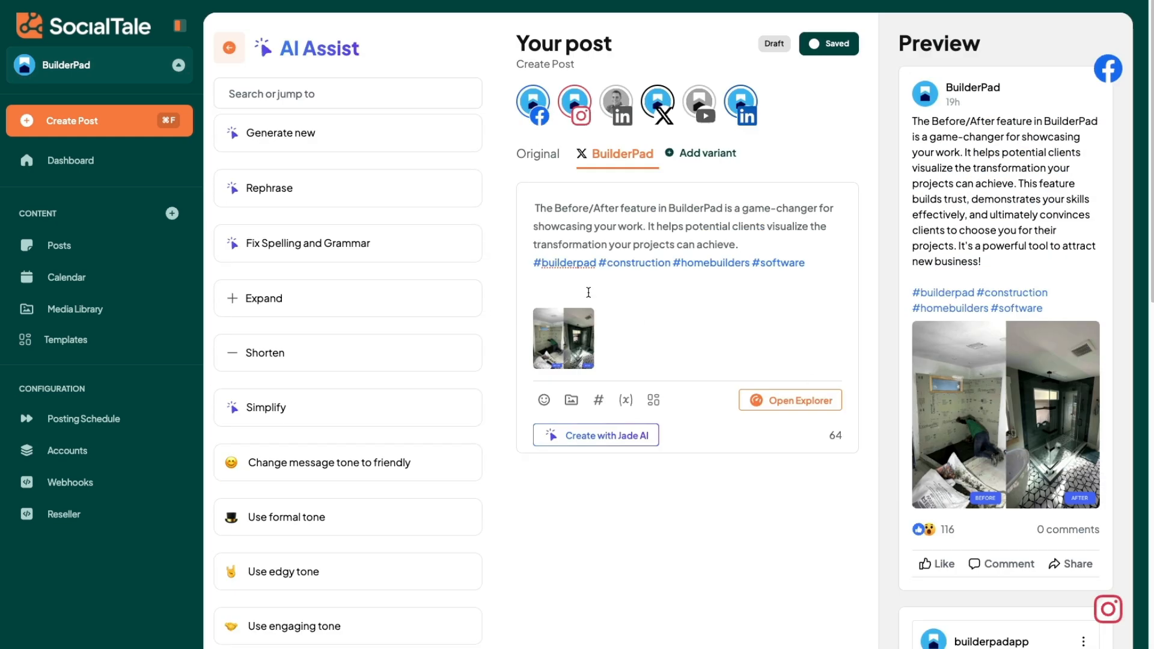
pyautogui.click(550, 155)
pyautogui.click(619, 154)
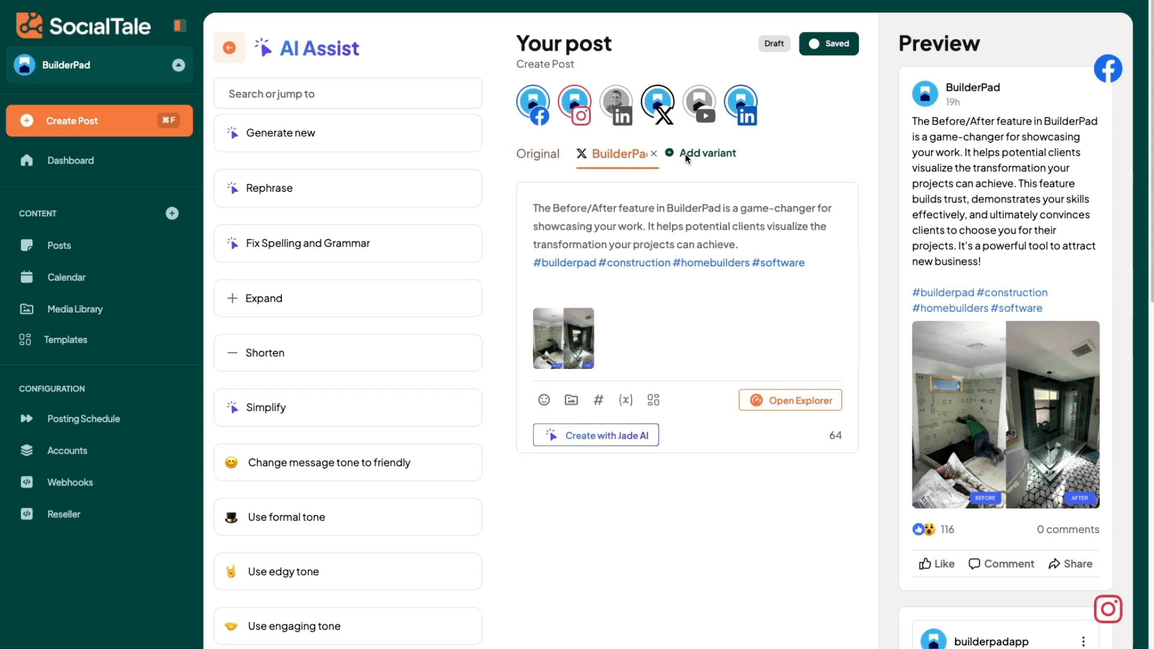
# Step: Add a post variant for the BuilderPad (Page) LinkedIn account
pyautogui.click(705, 153)
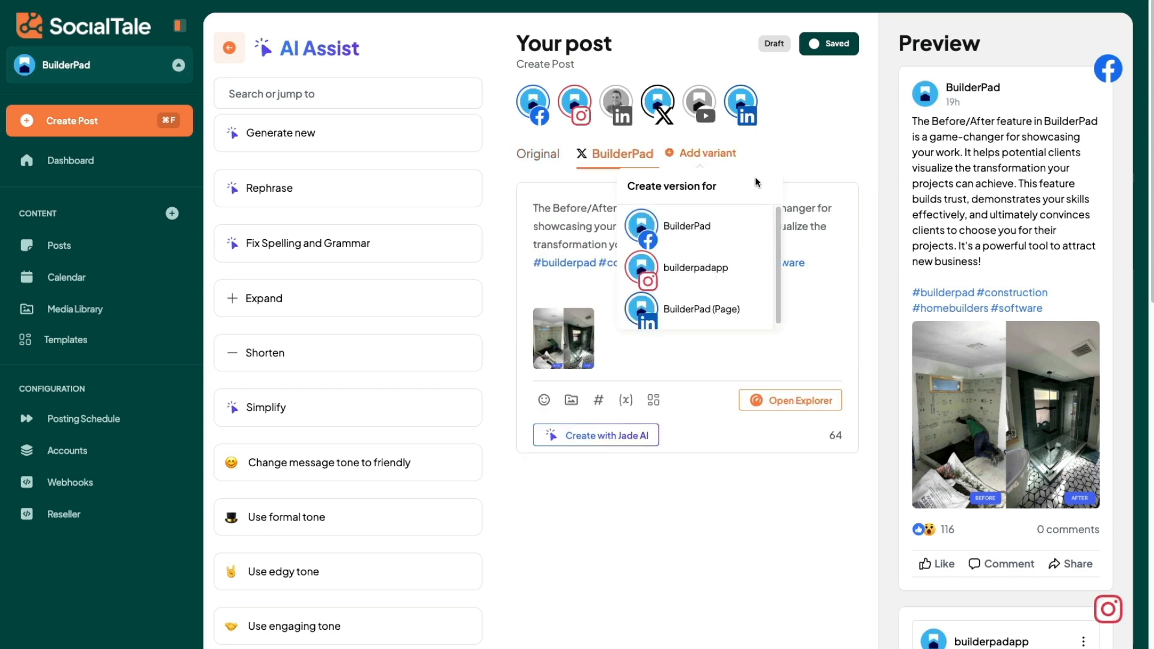
pyautogui.click(801, 160)
pyautogui.click(728, 156)
pyautogui.click(713, 311)
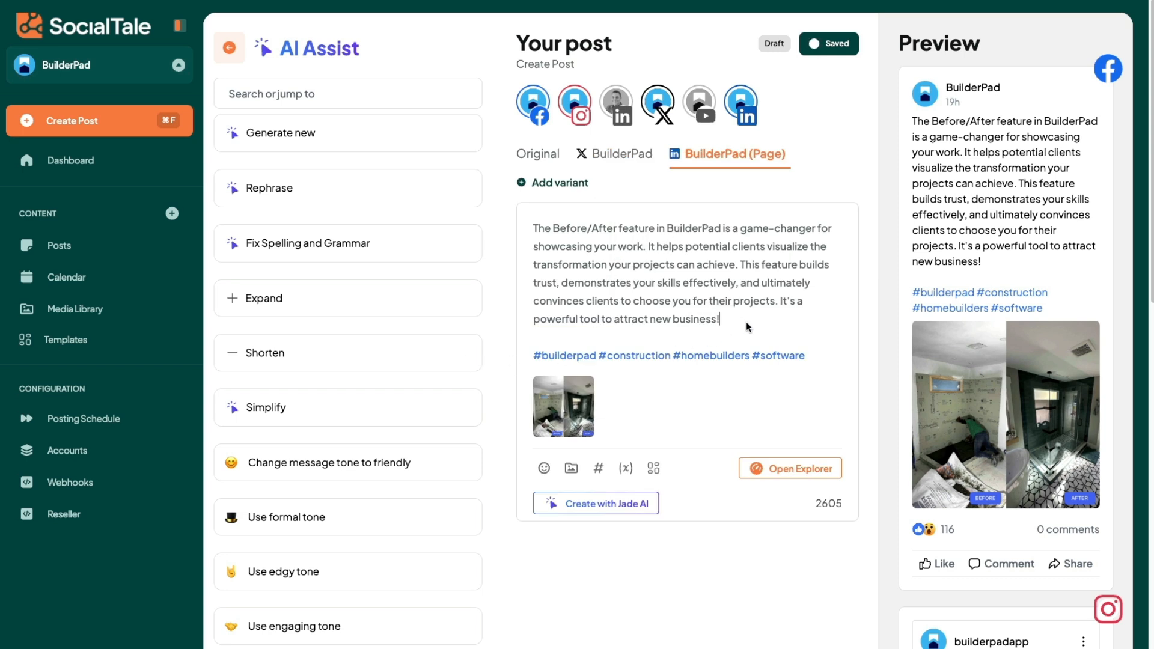
# Step: Expand the LinkedIn variant with AI Assist, replace its text with the generated content, and reload the page
pyautogui.click(278, 299)
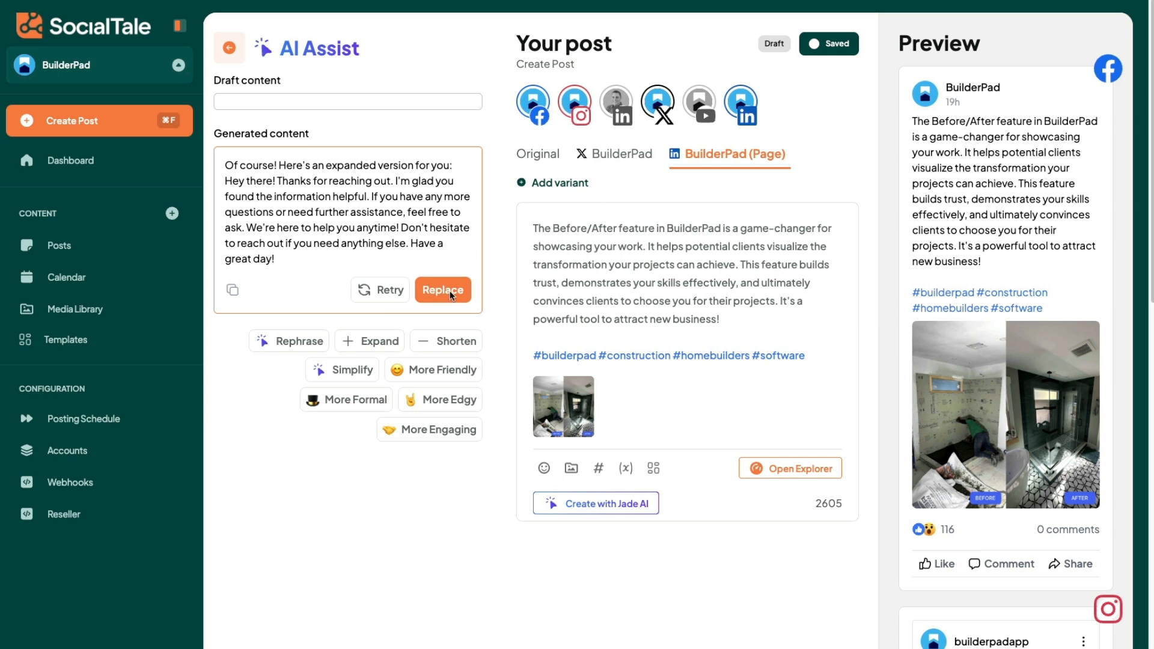
pyautogui.click(451, 291)
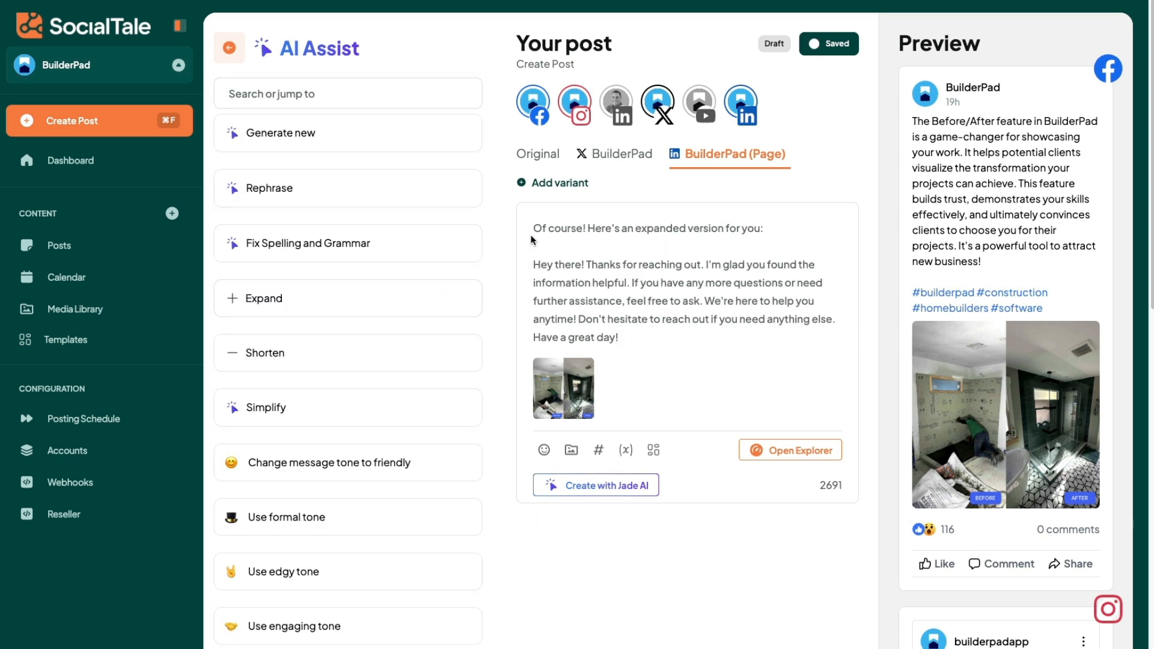
pyautogui.moveTo(534, 229); pyautogui.dragTo(560, 263)
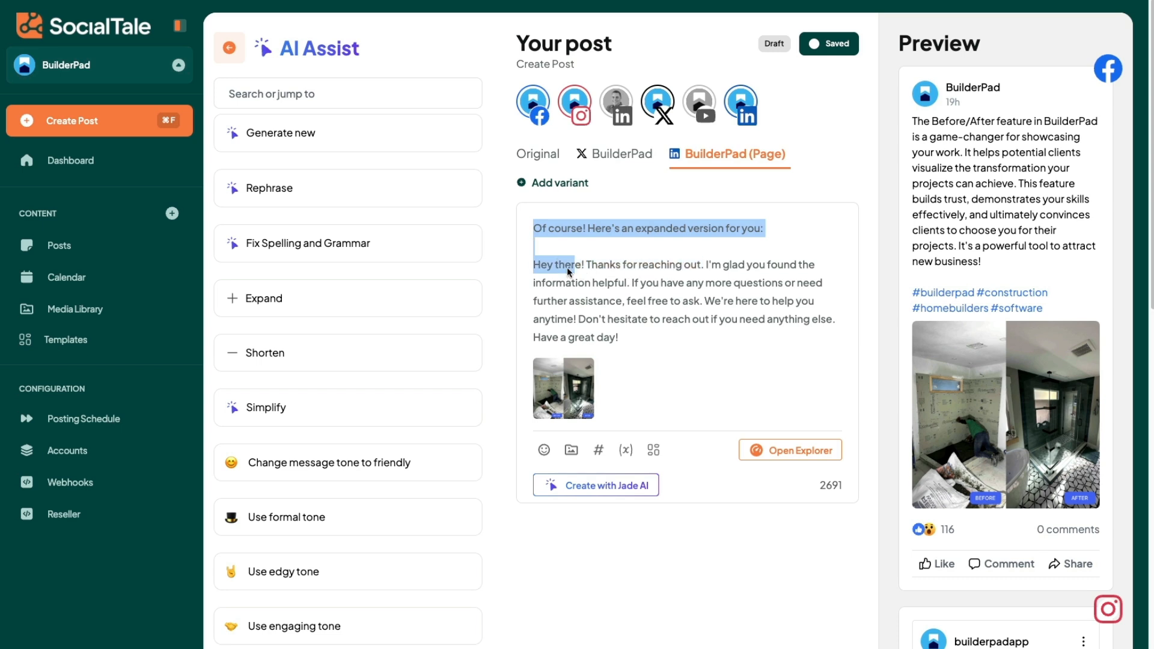
pyautogui.click(539, 201)
pyautogui.press('super+r')
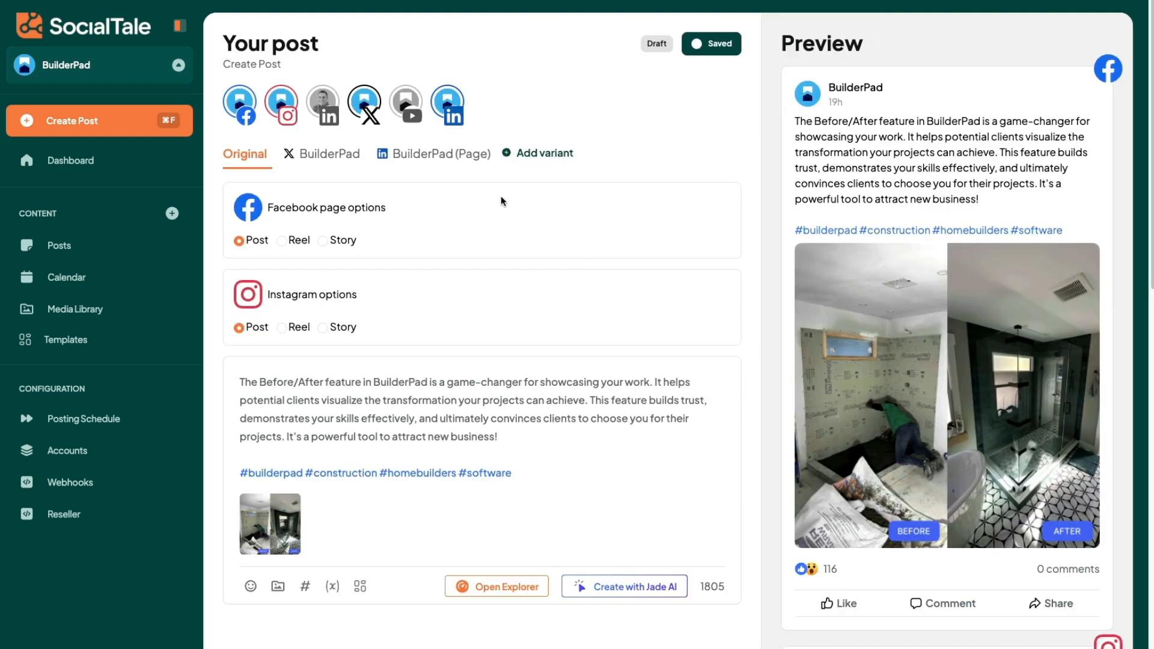
# Step: Deselect the Facebook account and select it again to compare the post options and previews
pyautogui.click(240, 114)
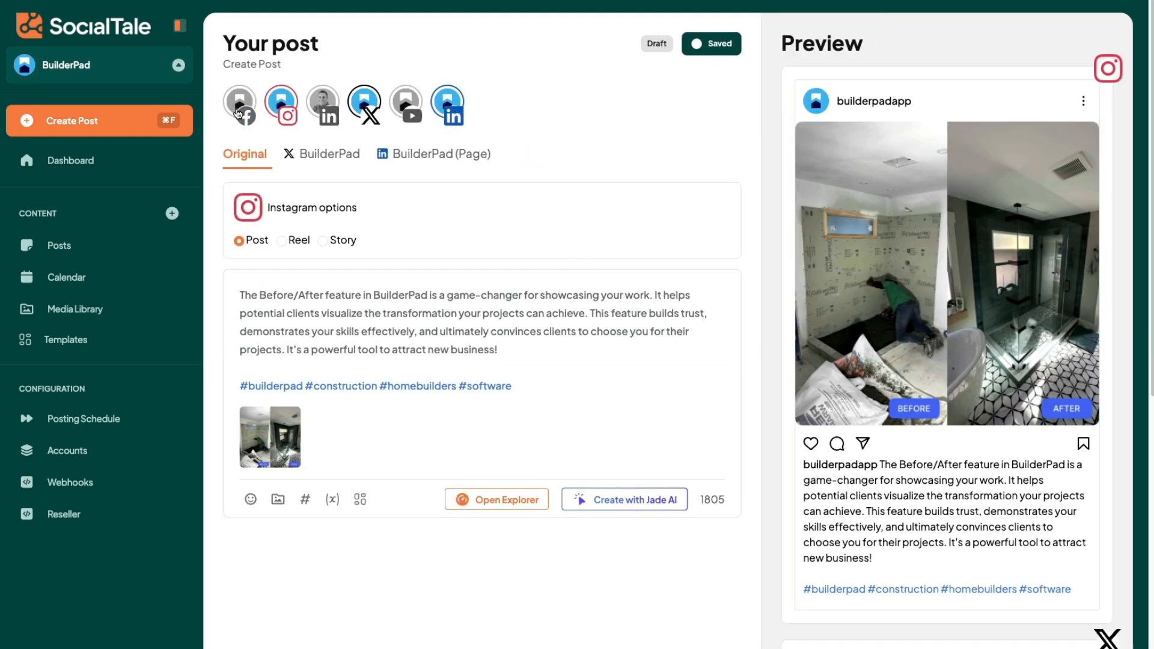
pyautogui.click(239, 115)
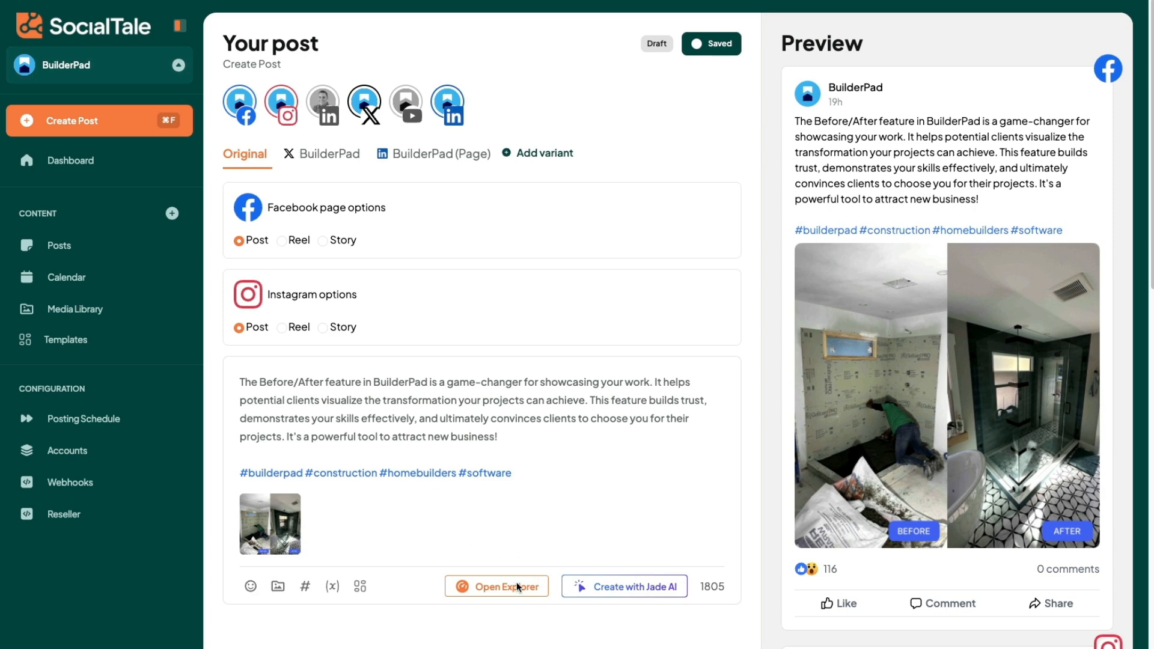
# Step: Use the original post's body text, without the hashtags, as Jade AI's custom prompt and generate a new version
pyautogui.click(586, 586)
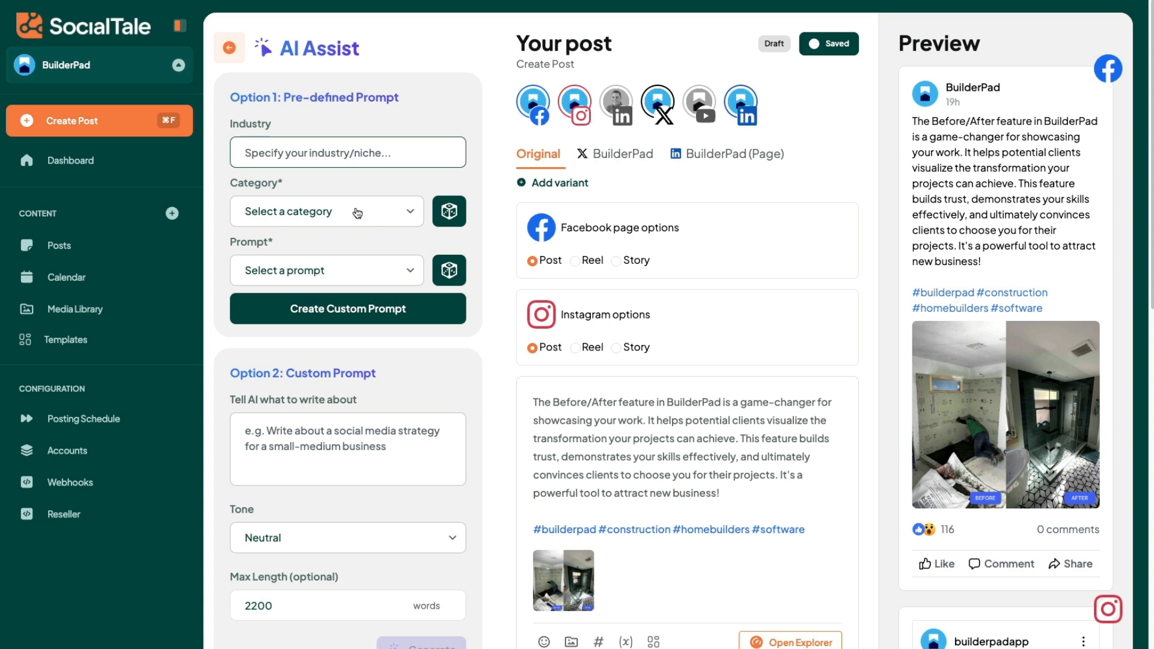
pyautogui.click(728, 492)
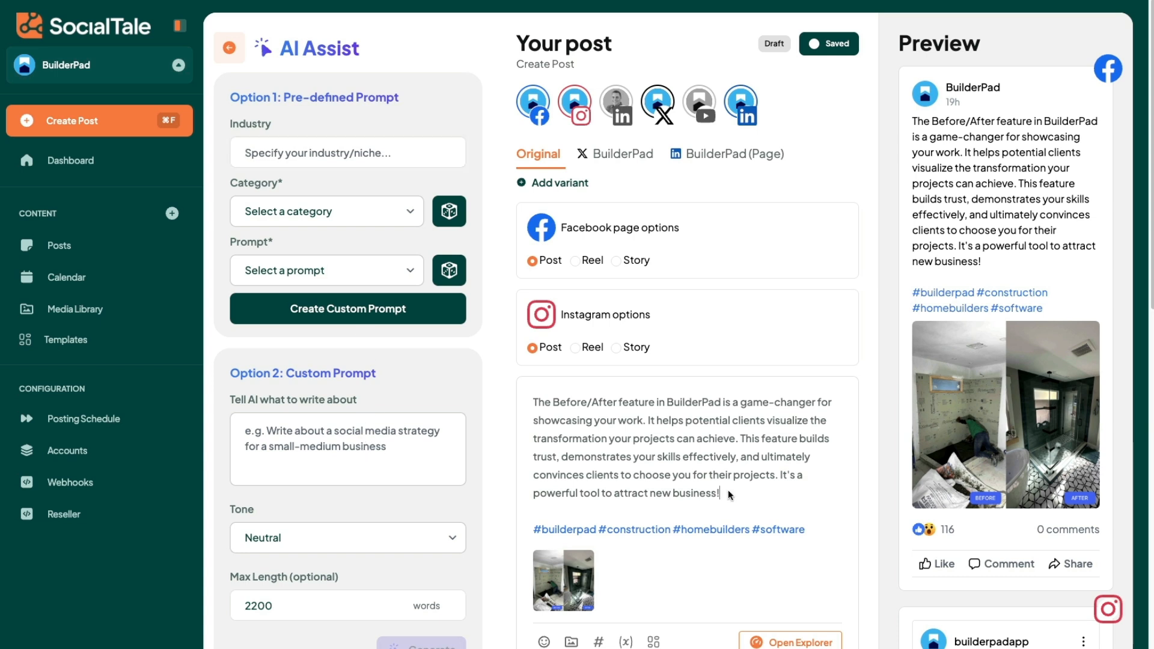
pyautogui.moveTo(729, 494); pyautogui.dragTo(503, 414)
pyautogui.hotkey('ctrl', 'c')
pyautogui.click(364, 454)
pyautogui.hotkey('ctrl', 'v')
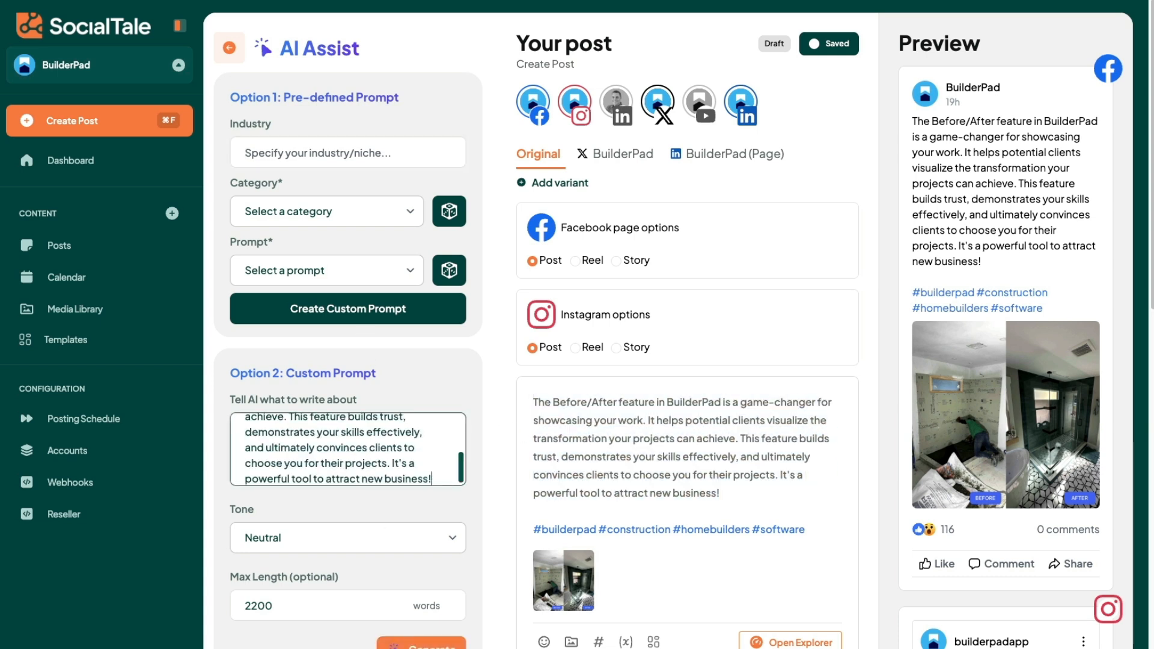
pyautogui.press('Return')
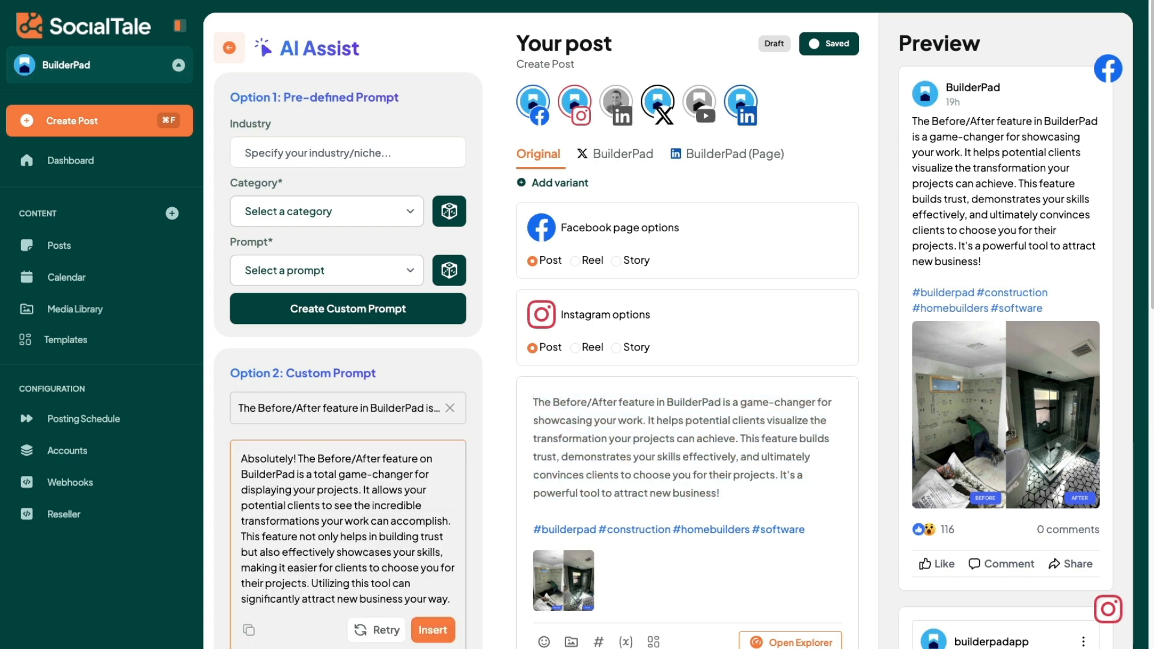
# Step: Schedule the Before/After post for March 13, 2025 at 5:00 PM
pyautogui.scroll(-1, 364, 475)
pyautogui.scroll(1, 362, 493)
pyautogui.scroll(-2, 363, 491)
pyautogui.scroll(2, 363, 491)
pyautogui.scroll(-10, 715, 634)
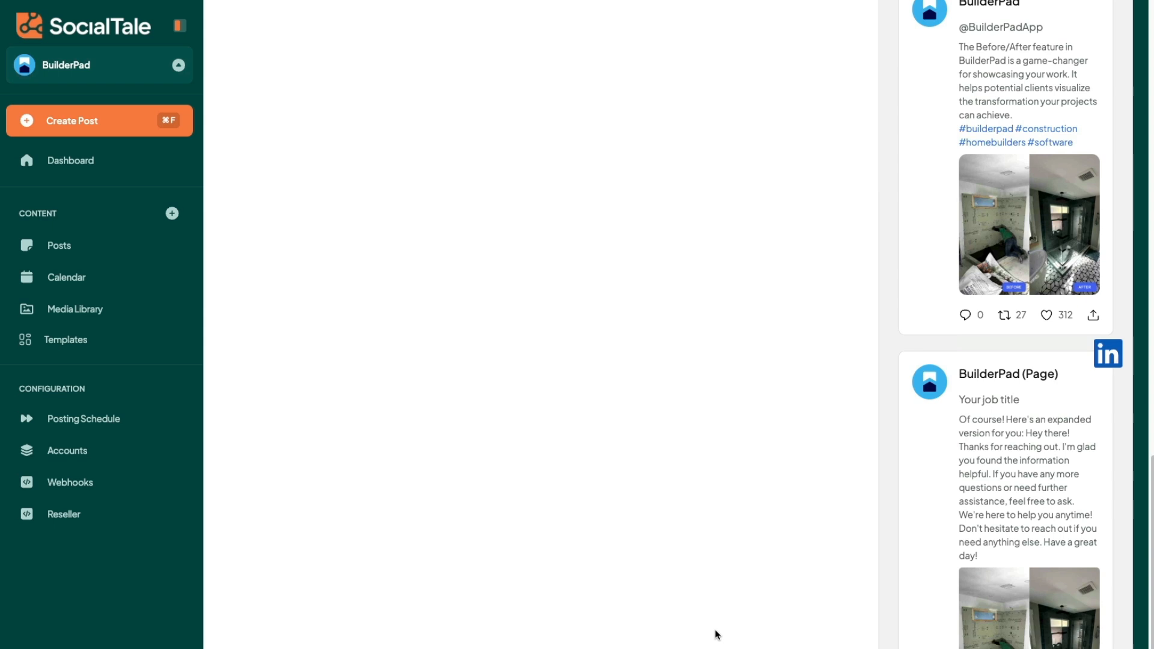
pyautogui.scroll(-1, 716, 634)
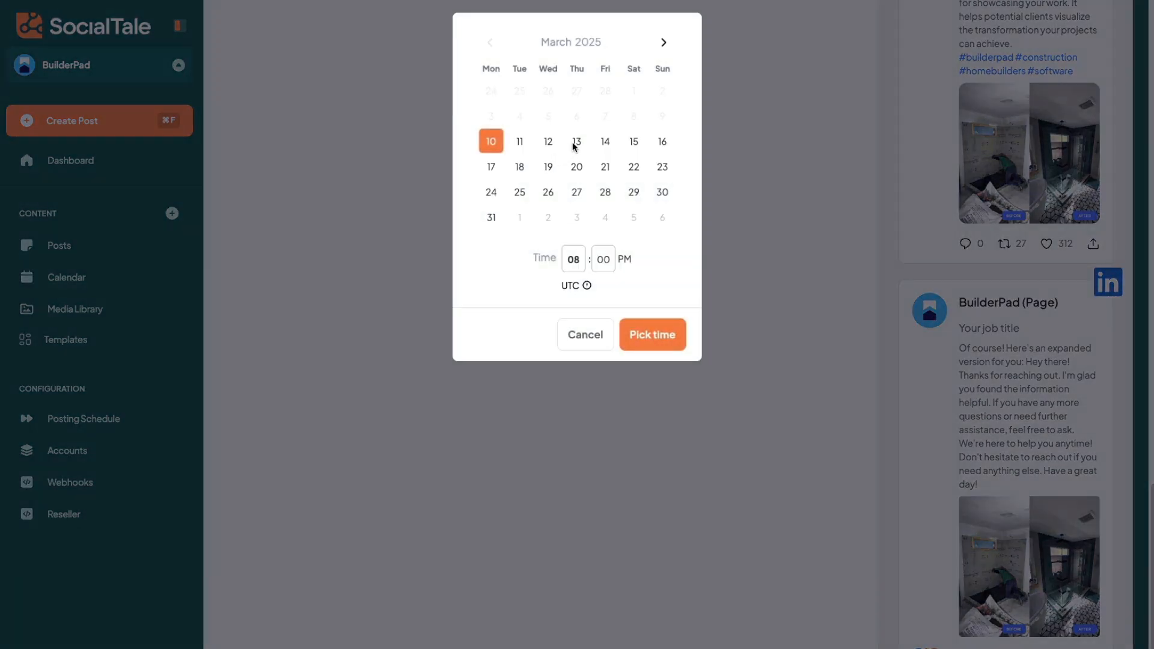
pyautogui.click(577, 142)
pyautogui.click(580, 265)
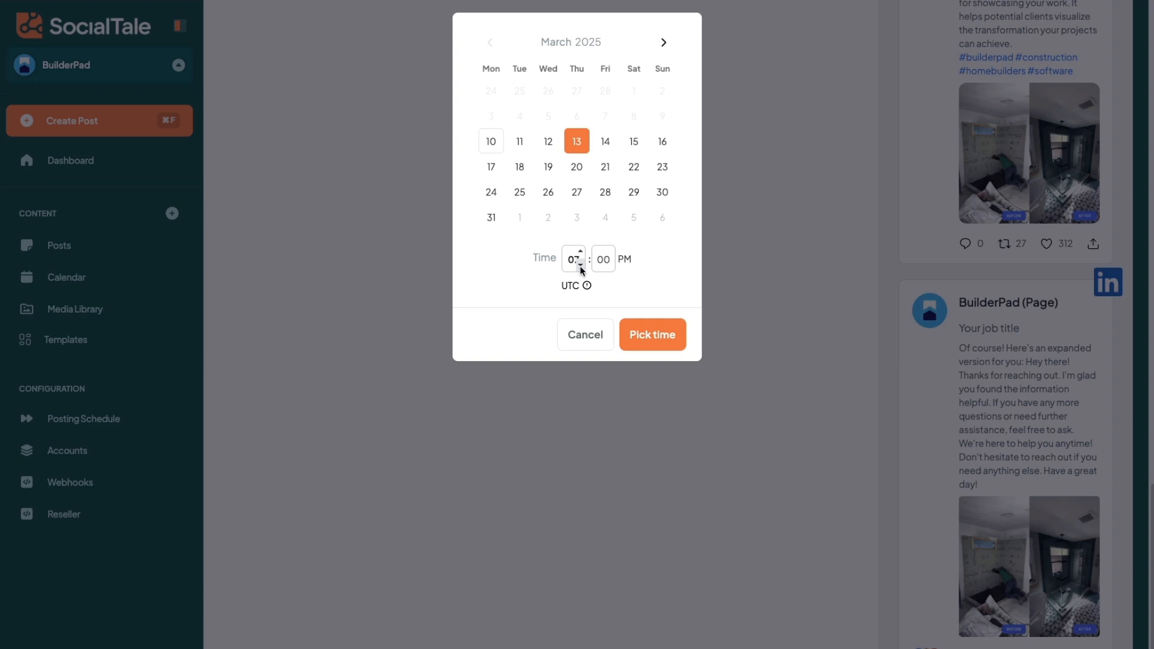
pyautogui.click(653, 332)
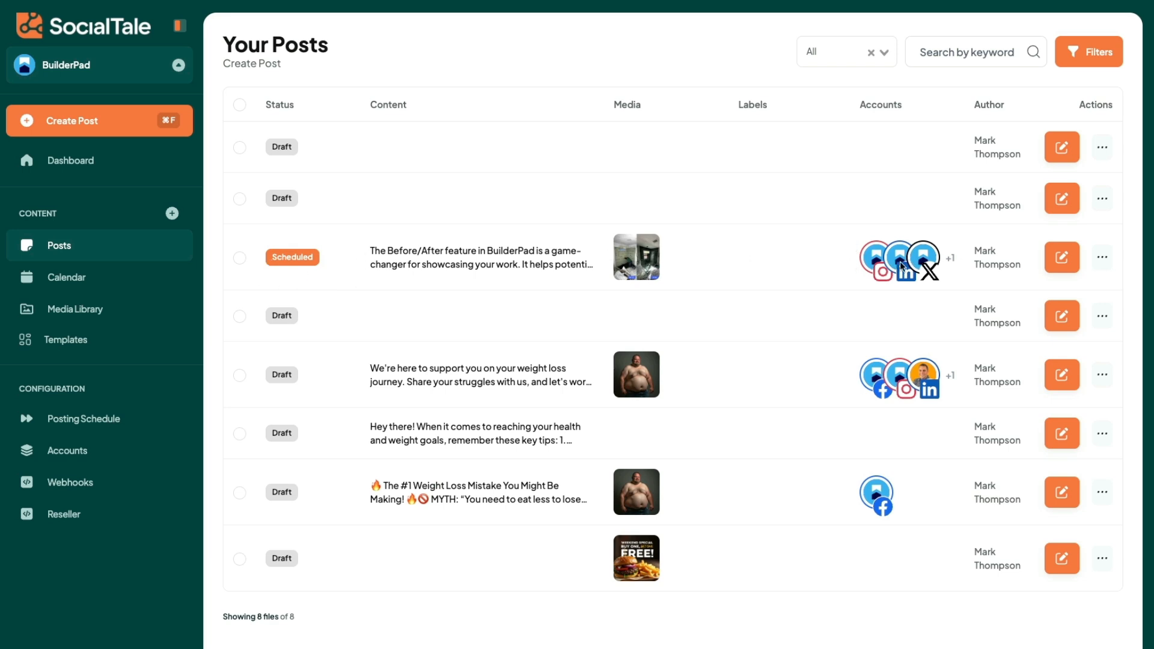
# Step: Start a new post with Jade AI and open AI image generation for its media
pyautogui.click(171, 213)
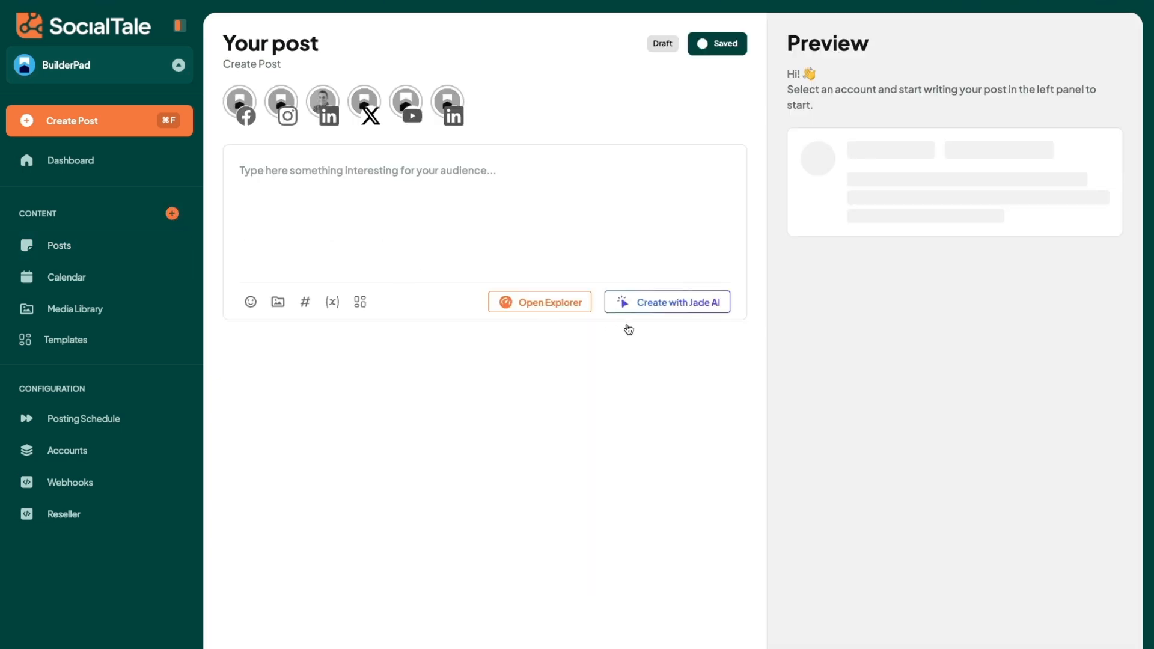
pyautogui.click(659, 306)
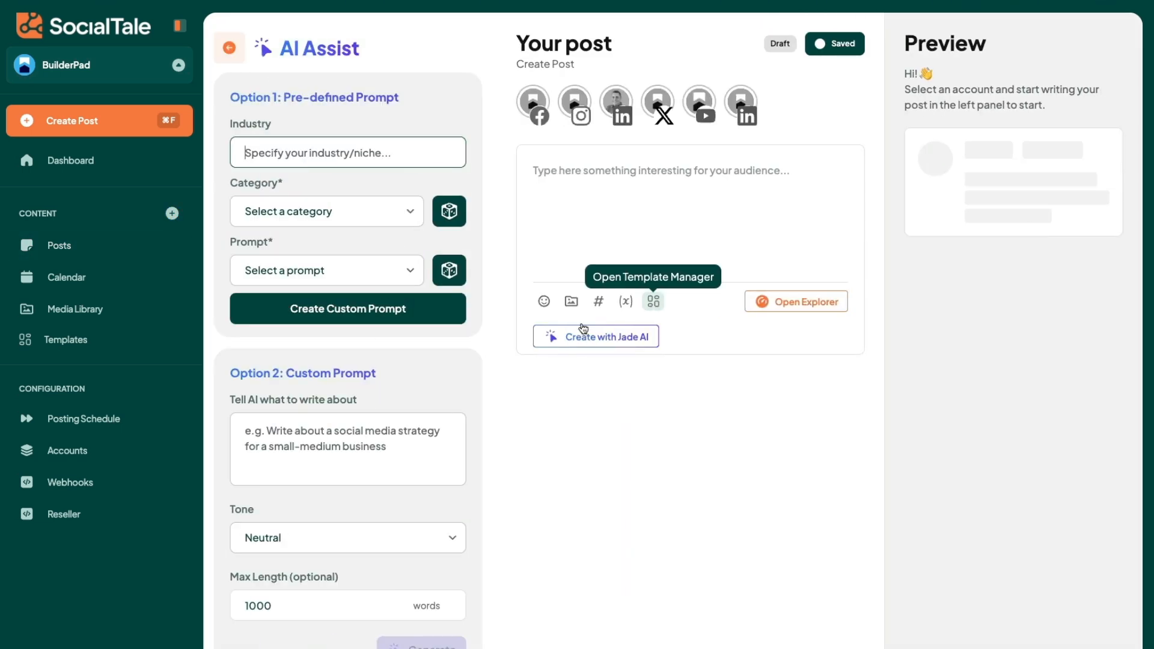
pyautogui.click(571, 304)
pyautogui.click(567, 90)
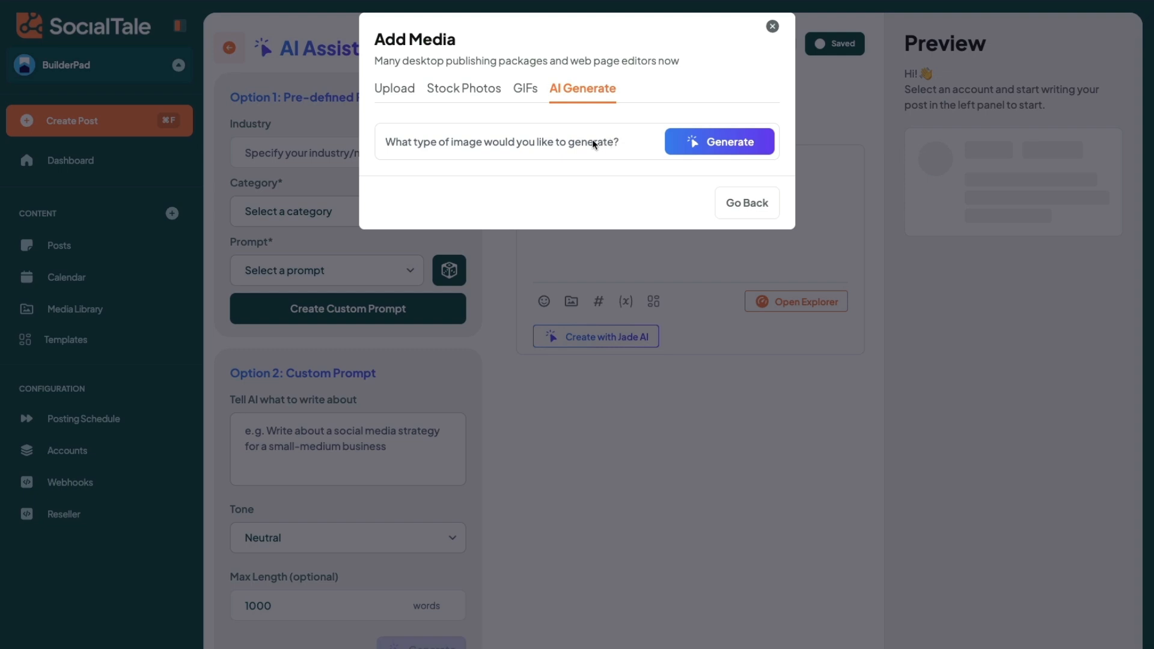
# Step: Generate AI images from the prompt "Create a funny realistic photo of a builder with lots of files by his file cabinet, looking upset"
pyautogui.click(562, 145)
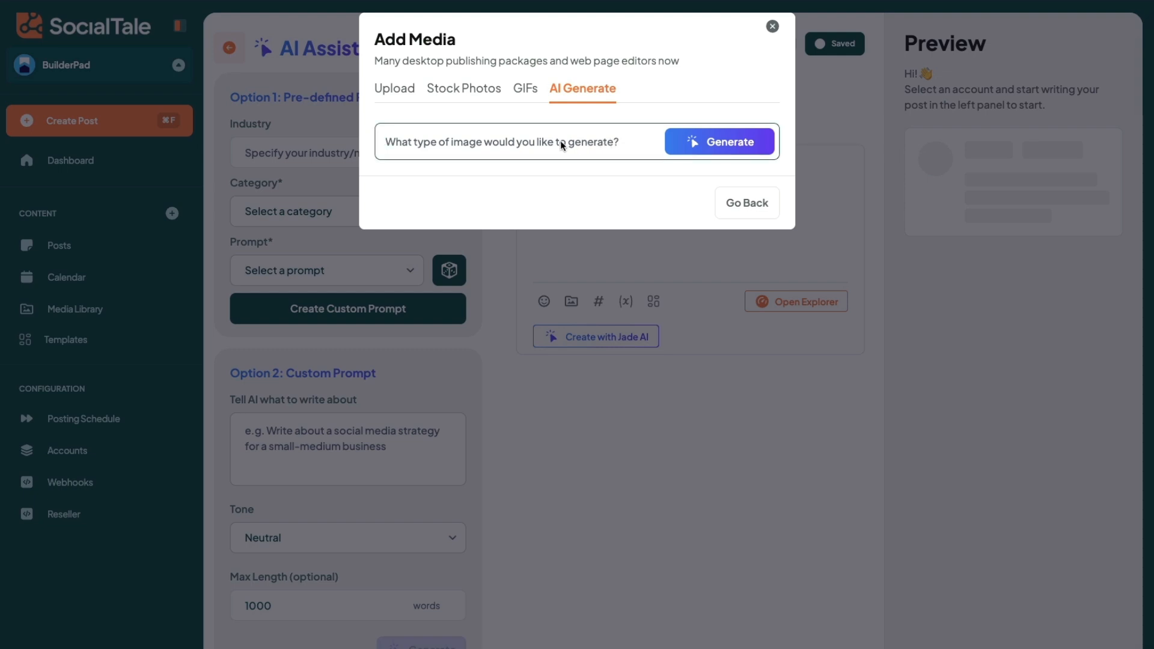
pyautogui.write('Create a funny ')
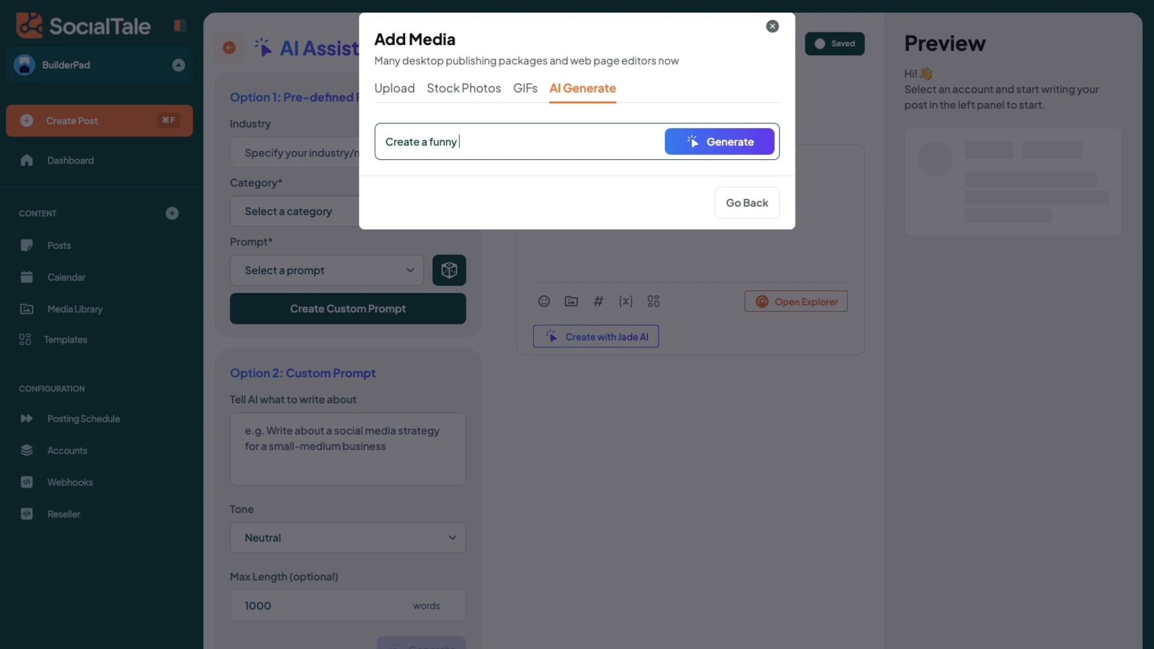
pyautogui.write('realistic phoot')
pyautogui.press('BackSpace')
pyautogui.press('BackSpace')
pyautogui.write('to of a builder with')
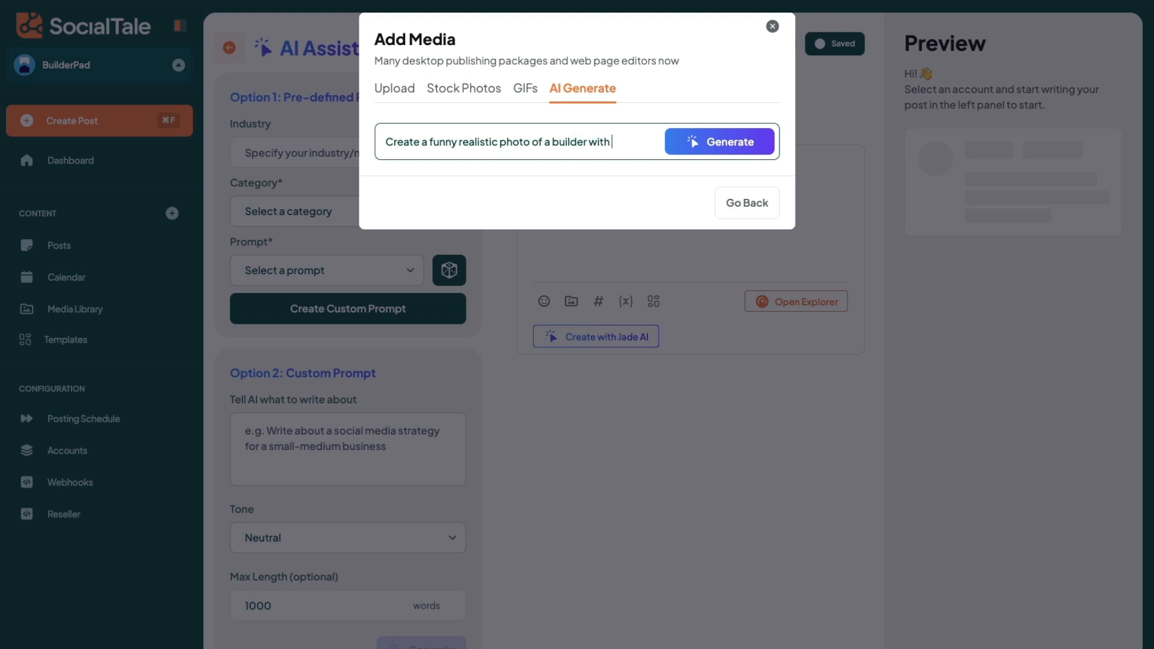
pyautogui.write(' lots of files by his file')
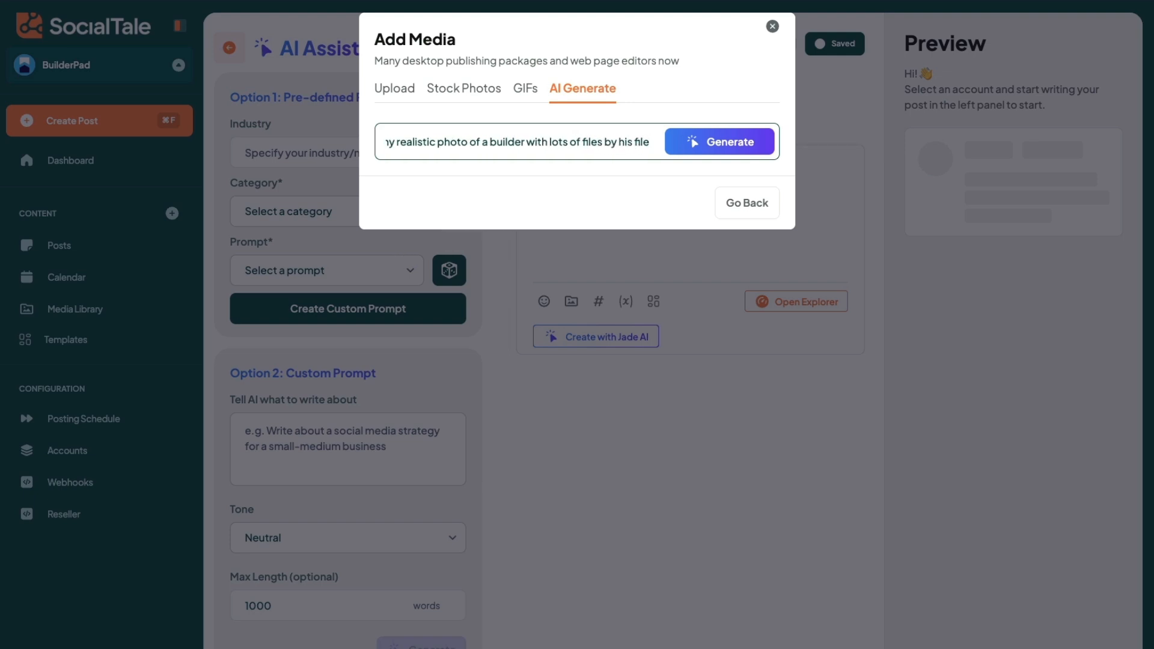
pyautogui.write(' cabinet, looking')
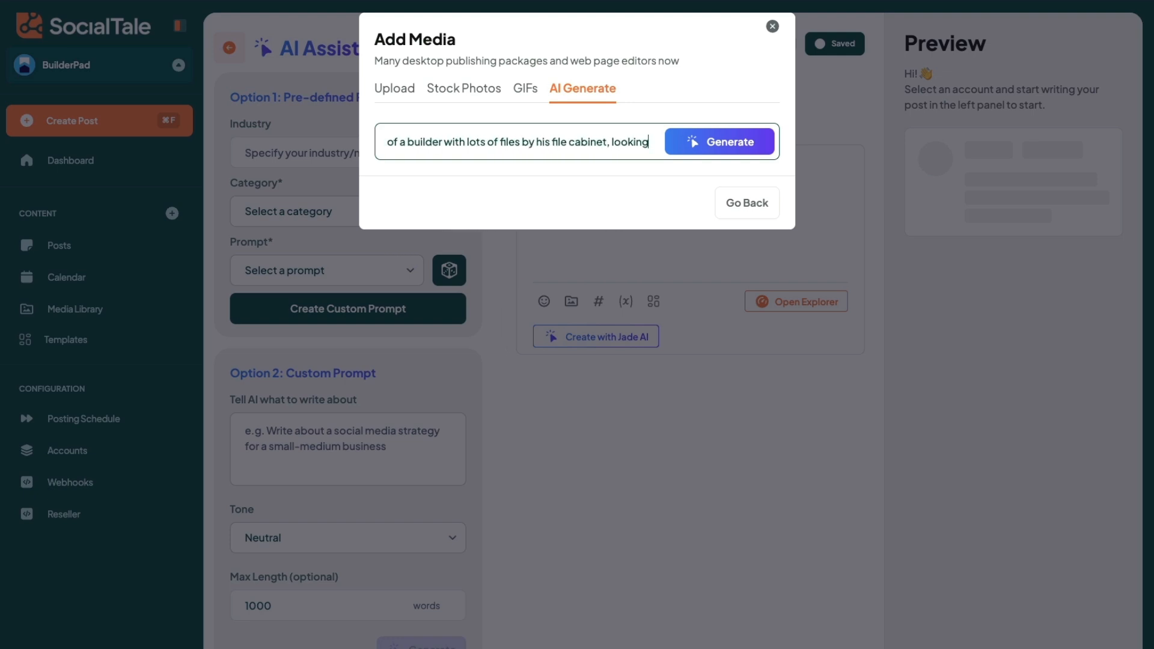
pyautogui.write(' upset')
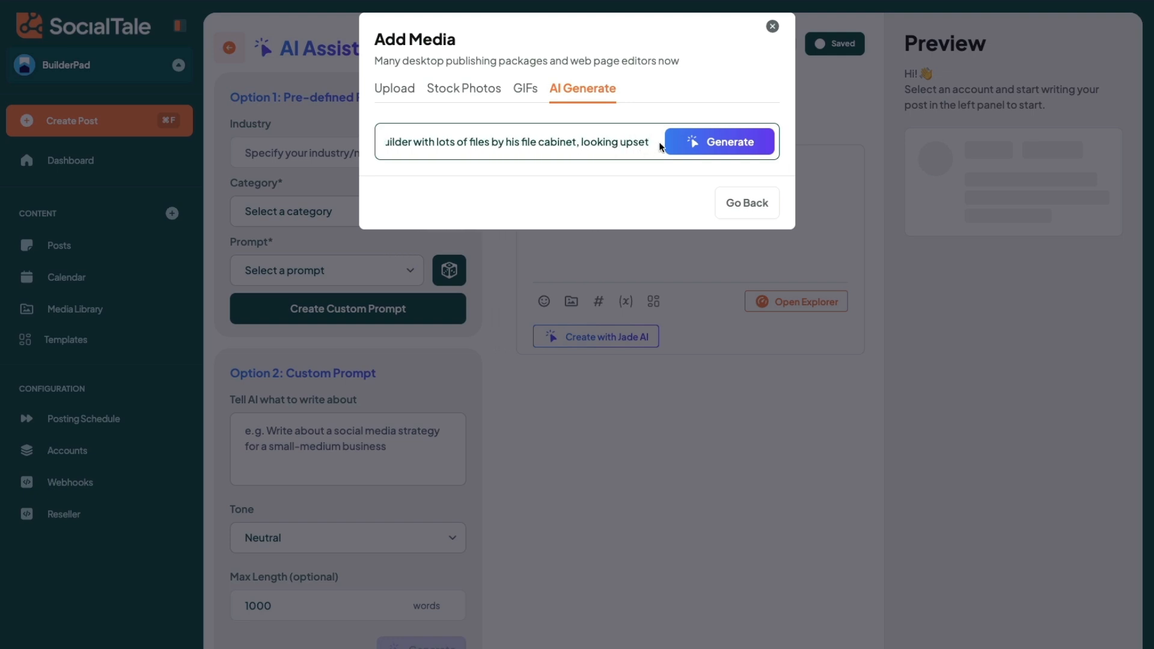
pyautogui.click(691, 141)
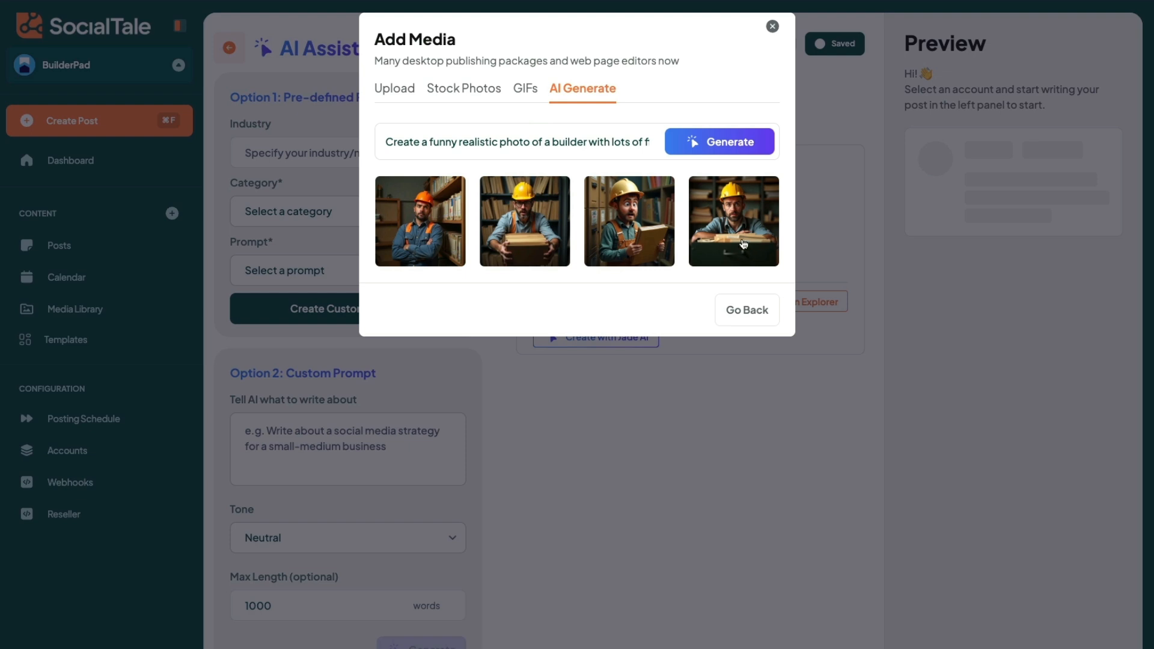
# Step: Attach the generated photo of the builder in glasses holding a stack of files and view it enlarged
pyautogui.click(536, 222)
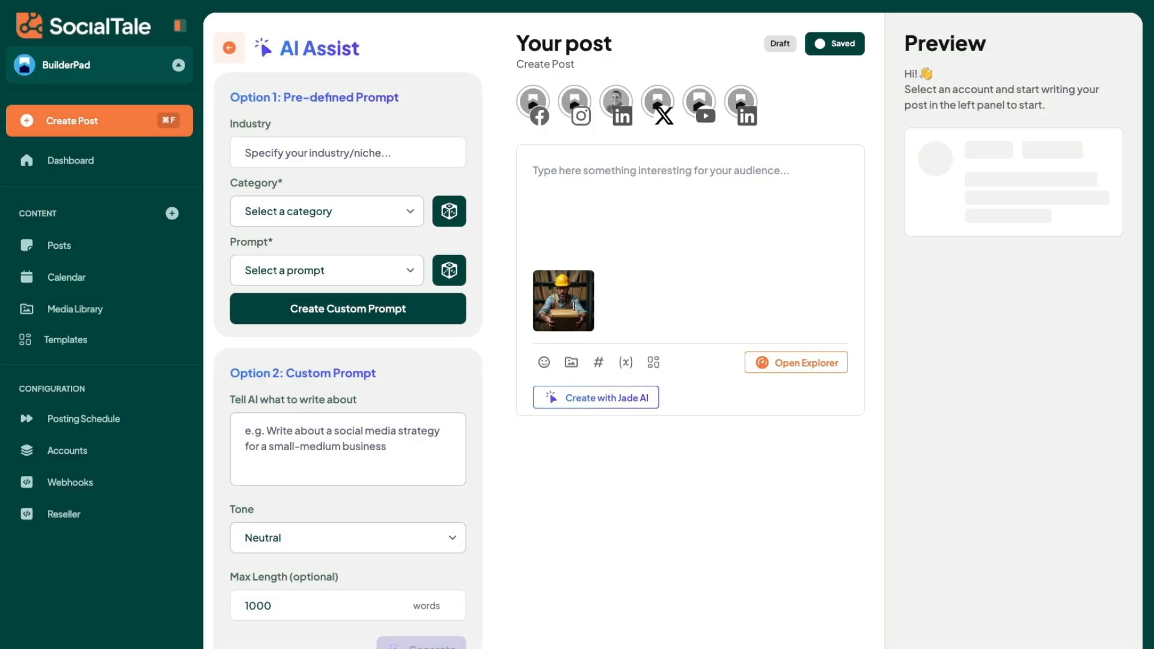
pyautogui.click(572, 300)
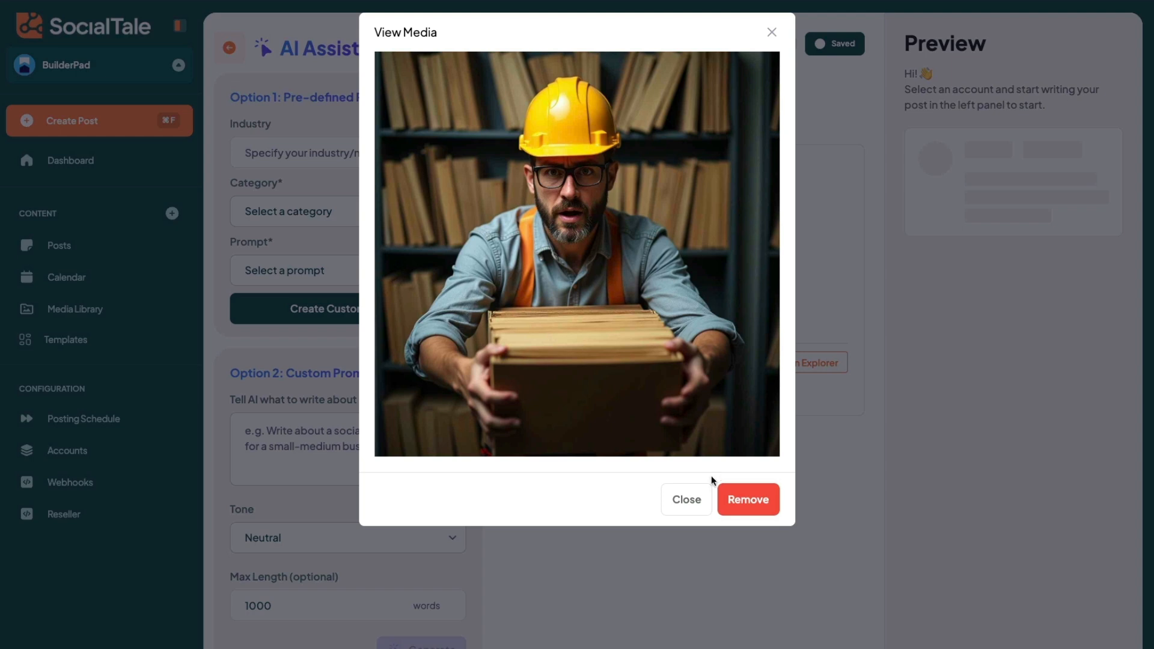
pyautogui.click(698, 497)
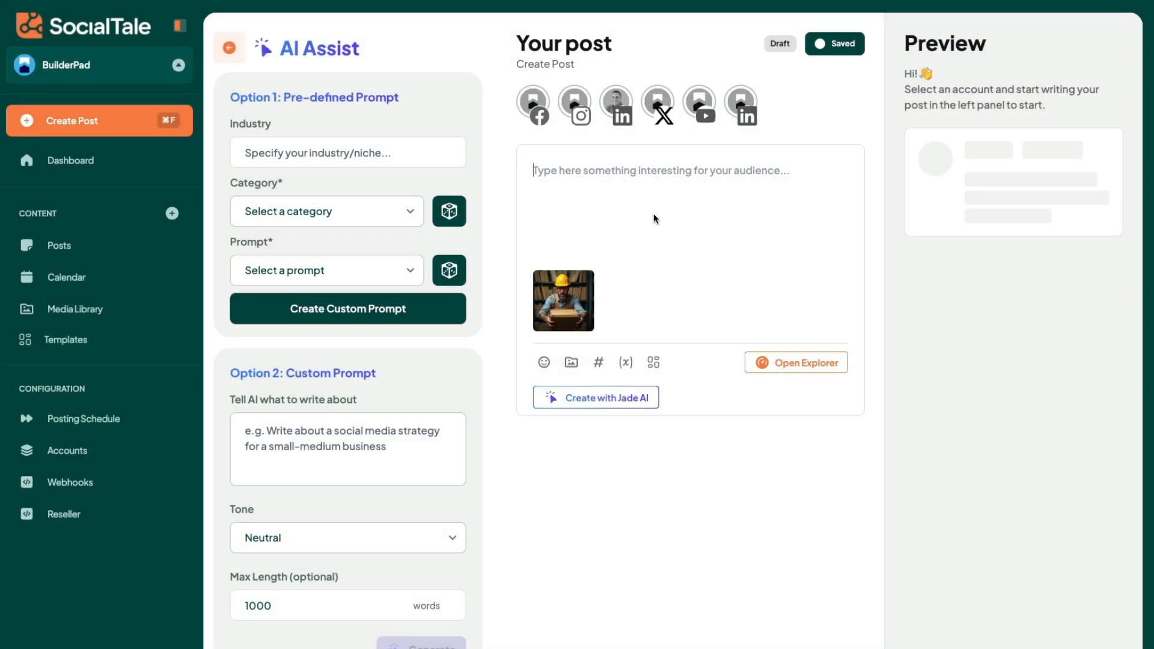
# Step: Begin the custom AI prompt with "Please write a feature update for our Scan & Digitize Documents Directly into the File Cabinet!"
pyautogui.click(354, 449)
pyautogui.hotkey('ctrl', 'v')
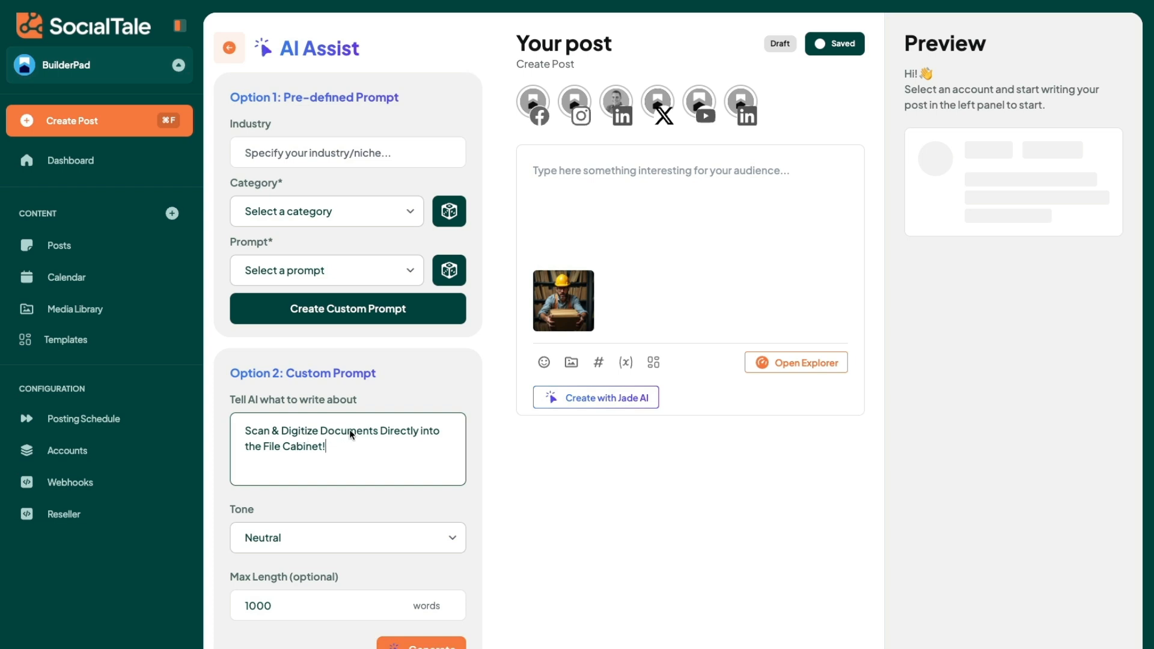
pyautogui.click(245, 430)
pyautogui.write('Please werite')
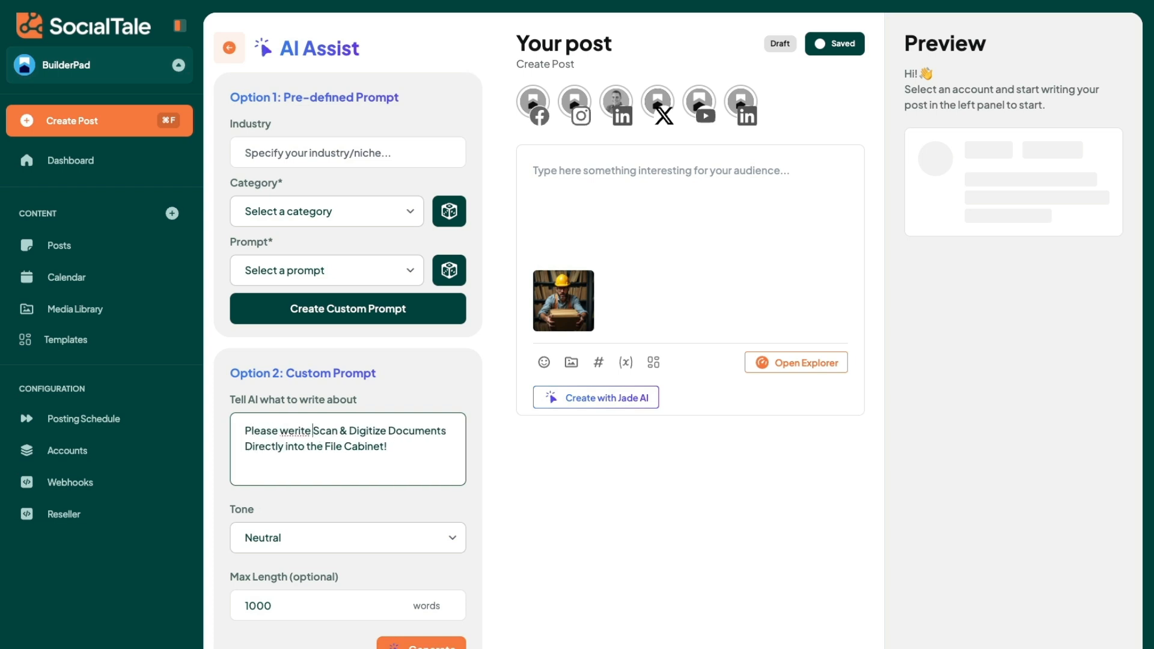
pyautogui.press('BackSpace')
pyautogui.press('BackSpace')
pyautogui.press('BackSpace')
pyautogui.press('BackSpace')
pyautogui.press('BackSpace')
pyautogui.write('rite a')
pyautogui.write('feature update')
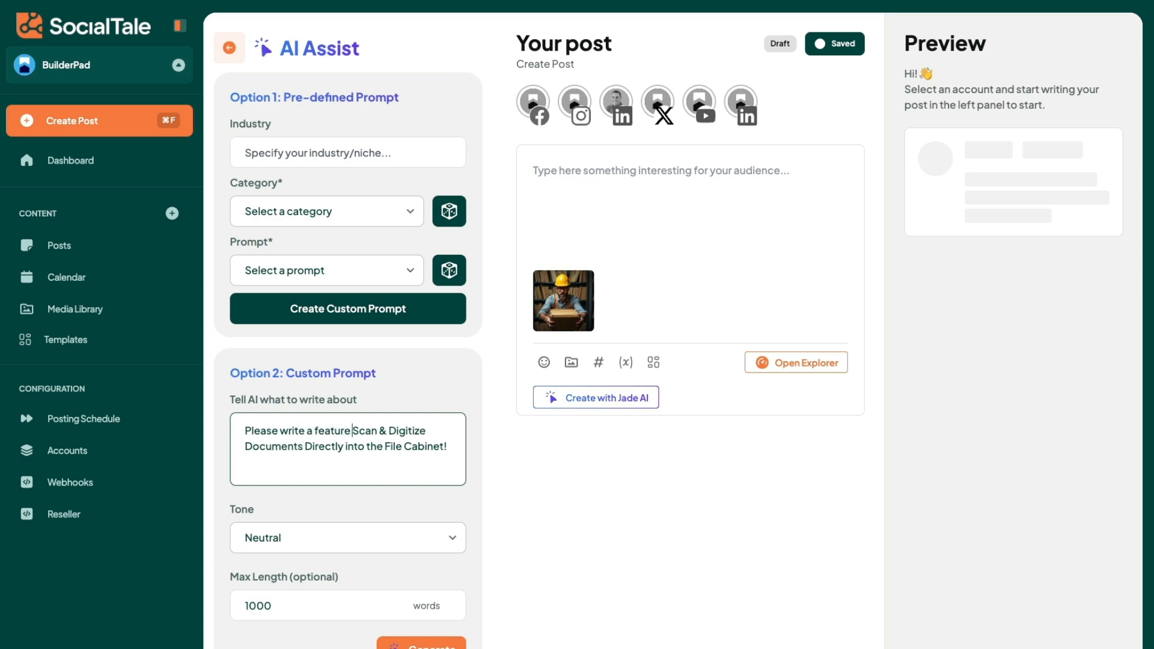
pyautogui.write(' for our ')
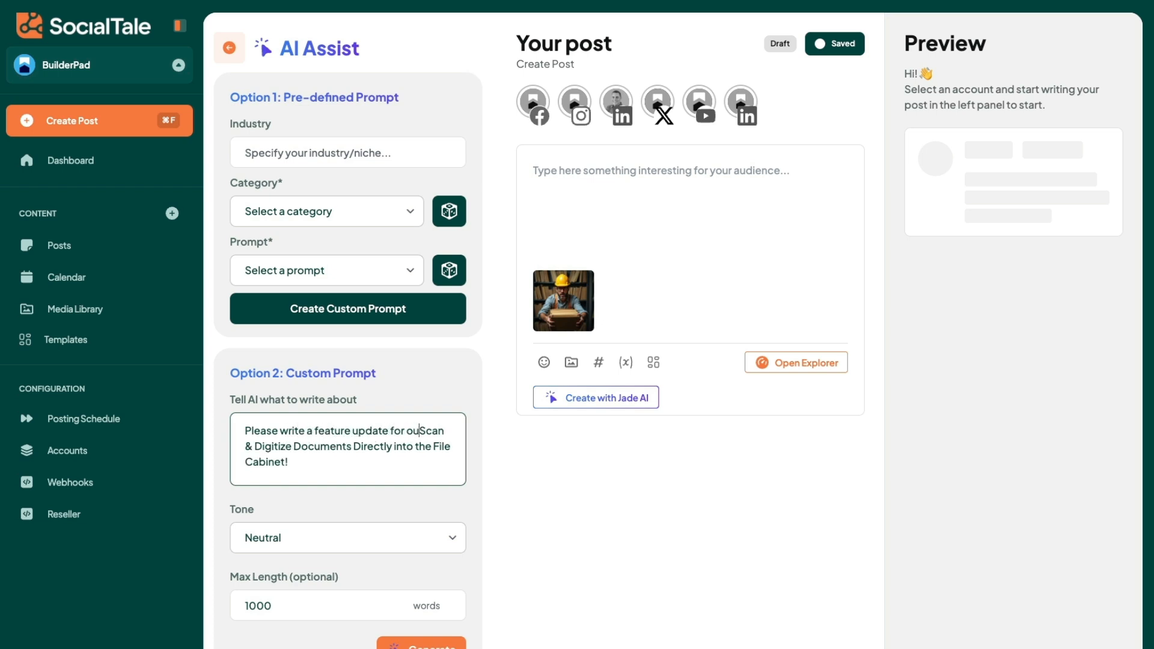
pyautogui.write(' Make sure to exp')
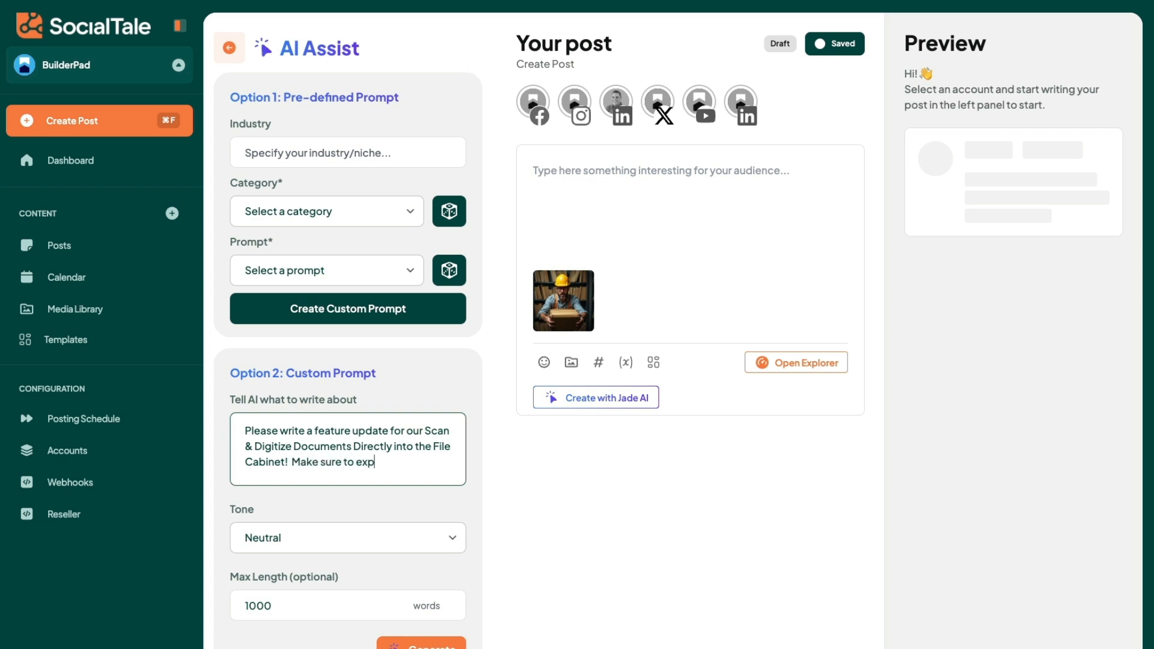
pyautogui.write('lain the benefits as to wh')
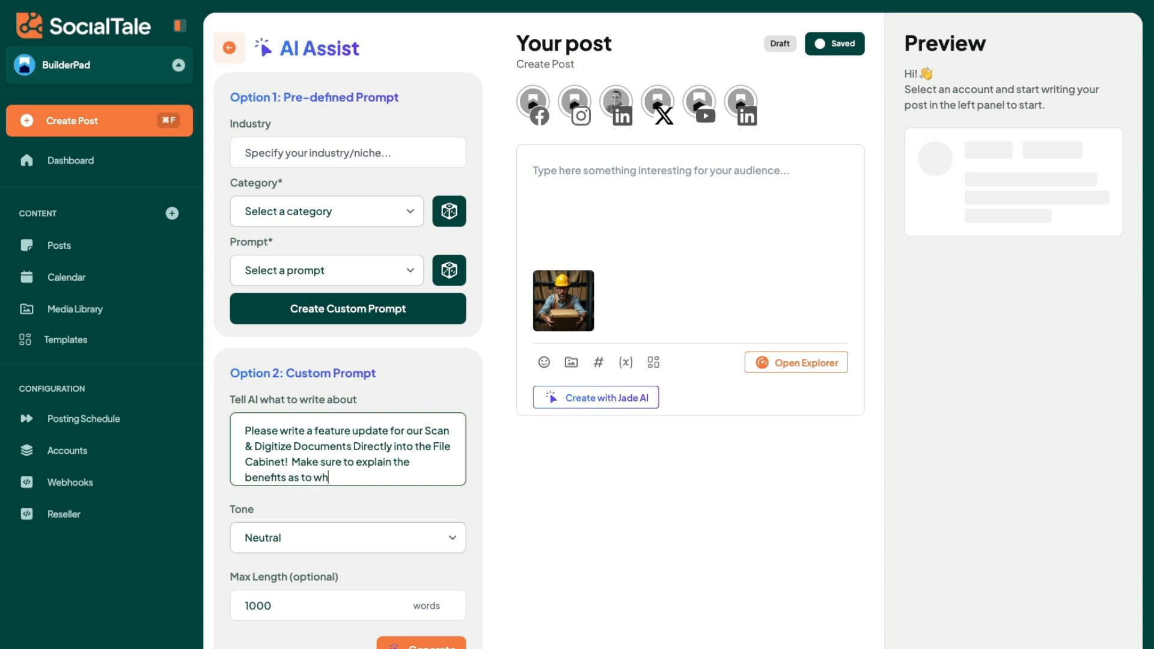
pyautogui.write('y you should digitize your do')
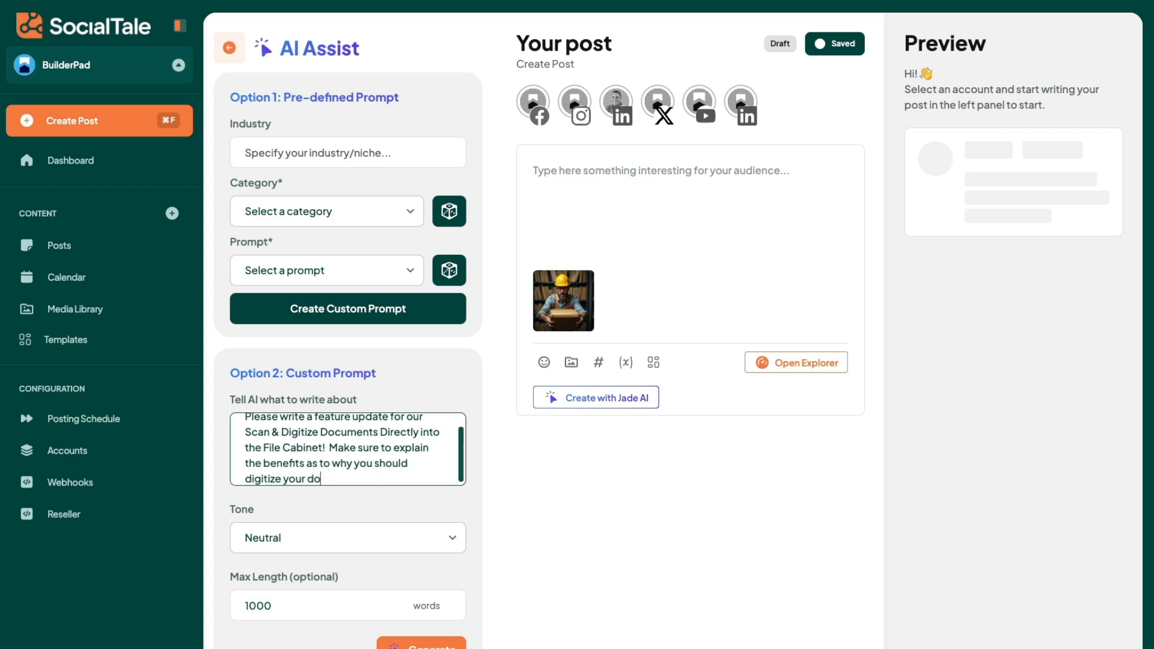
pyautogui.write('cuments instead of the old scho')
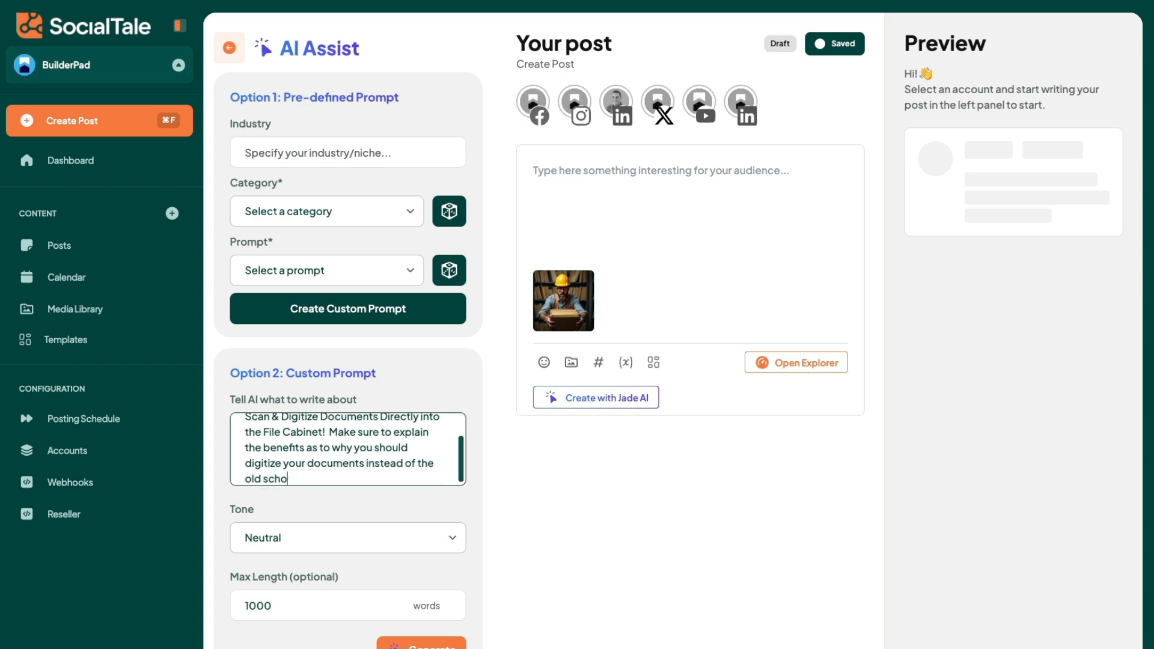
pyautogui.write('ol file cabinet')
# Step: Set the custom prompt's tone to Edgy and generate the post text
pyautogui.click(312, 537)
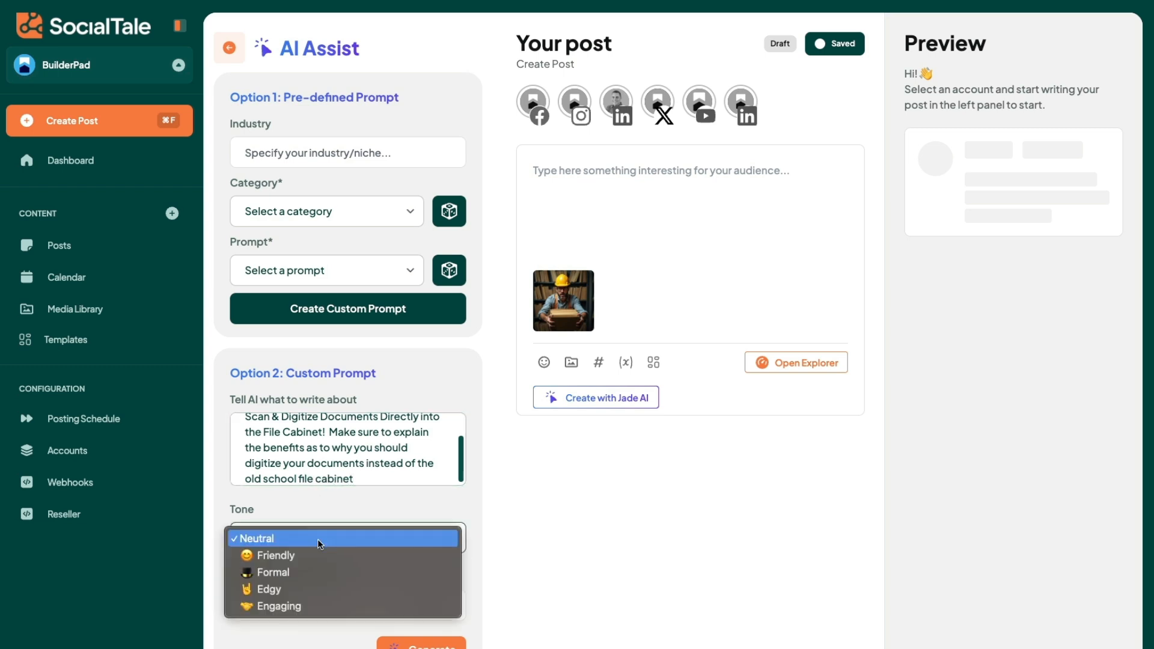
pyautogui.click(313, 594)
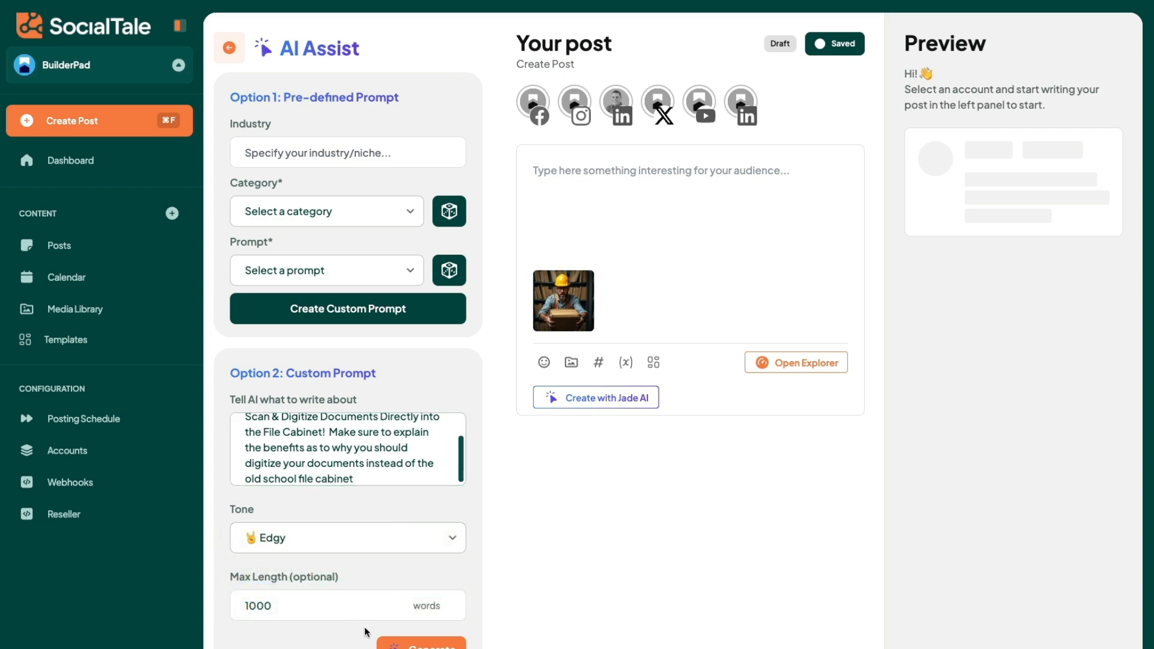
pyautogui.click(405, 644)
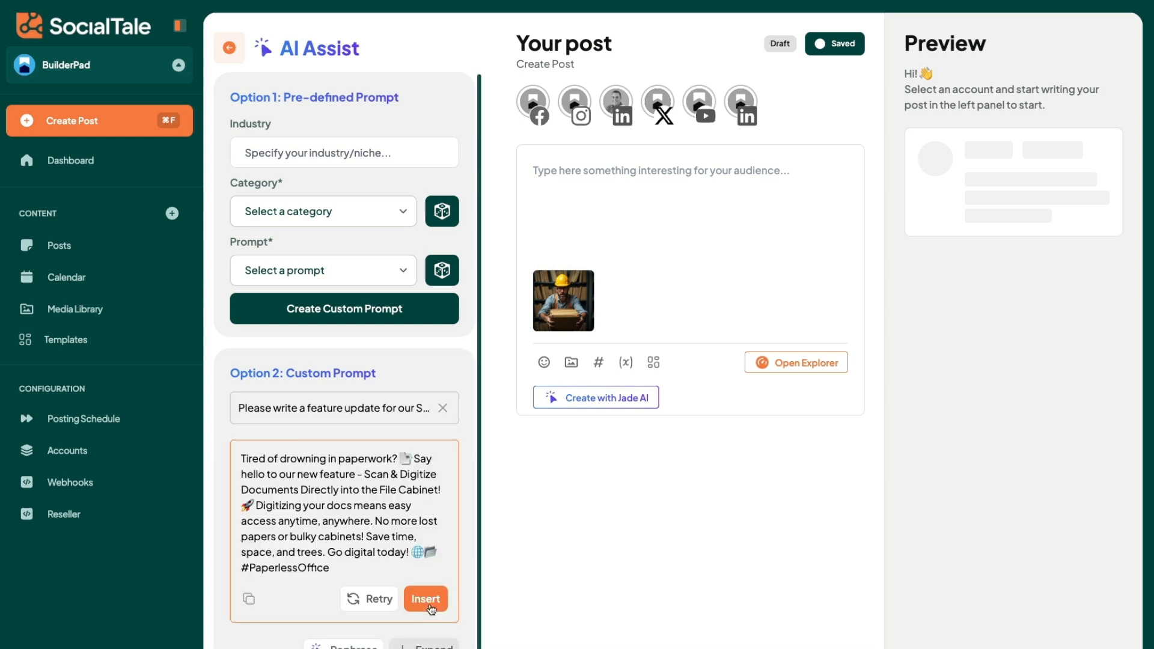
# Step: Insert the generated text into the post and select the BuilderPad (Page) LinkedIn account
pyautogui.click(427, 598)
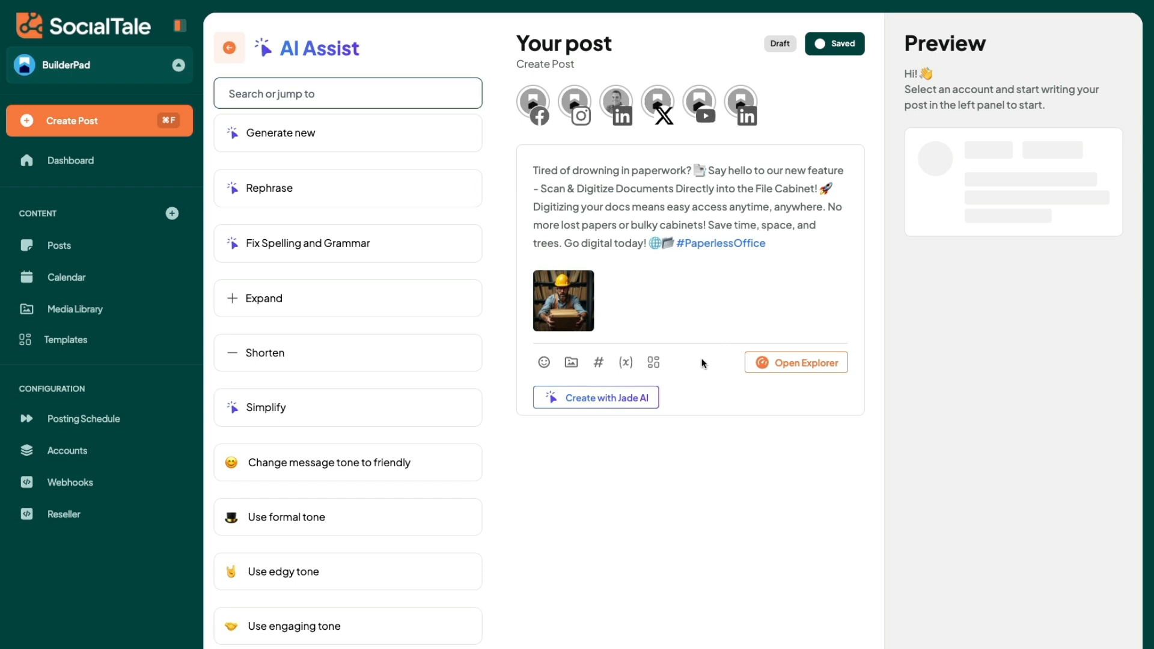
pyautogui.click(689, 407)
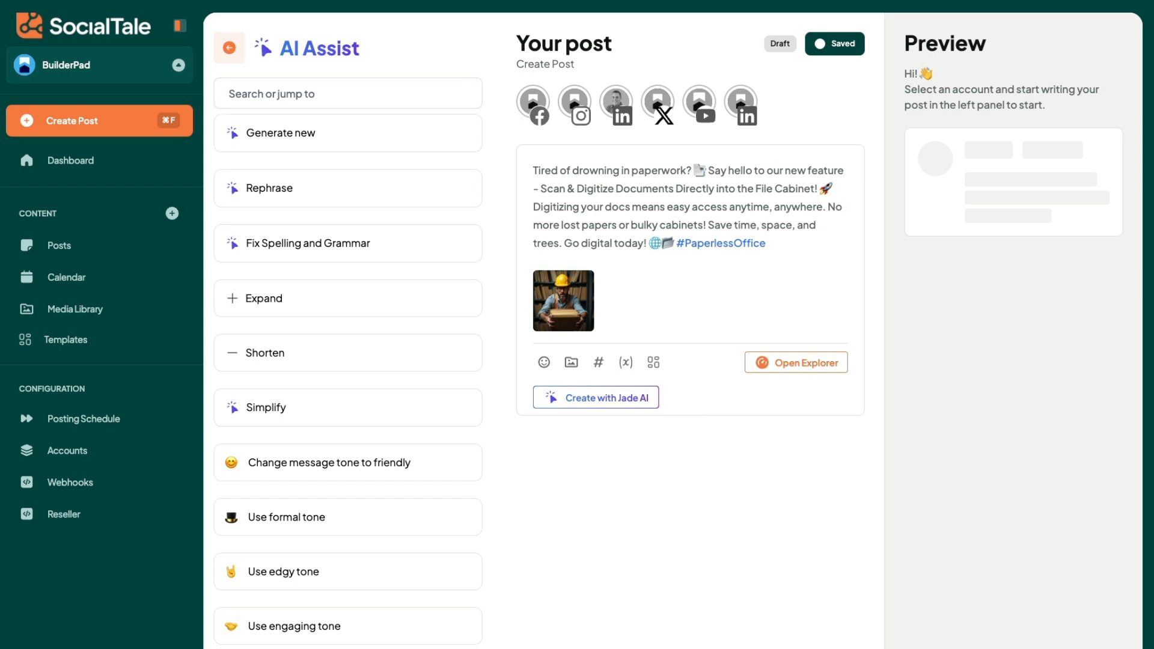
pyautogui.click(741, 103)
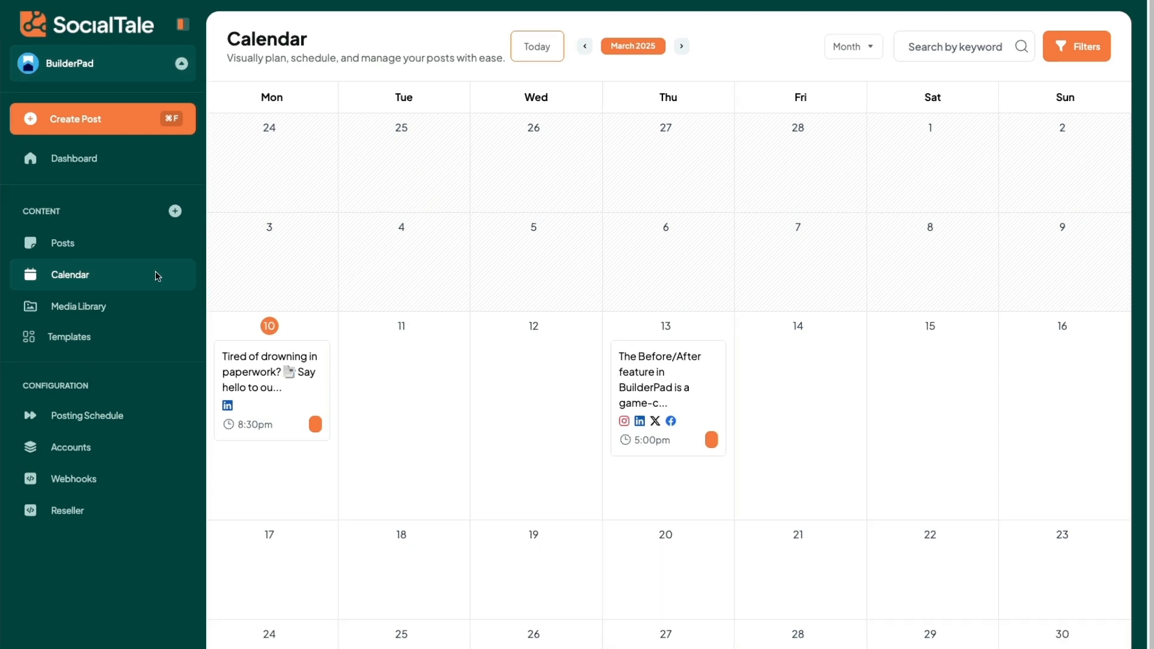
# Step: Create another new post and open Jade AI to show its pre-defined prompt option
pyautogui.click(175, 212)
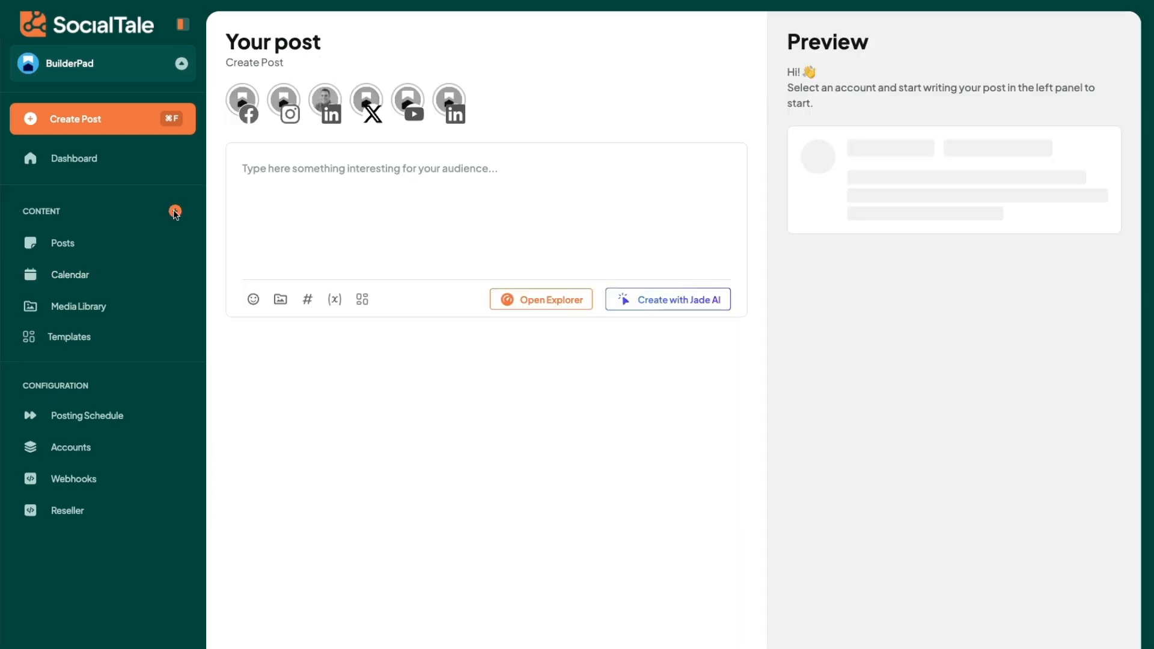
pyautogui.click(559, 302)
pyautogui.click(801, 297)
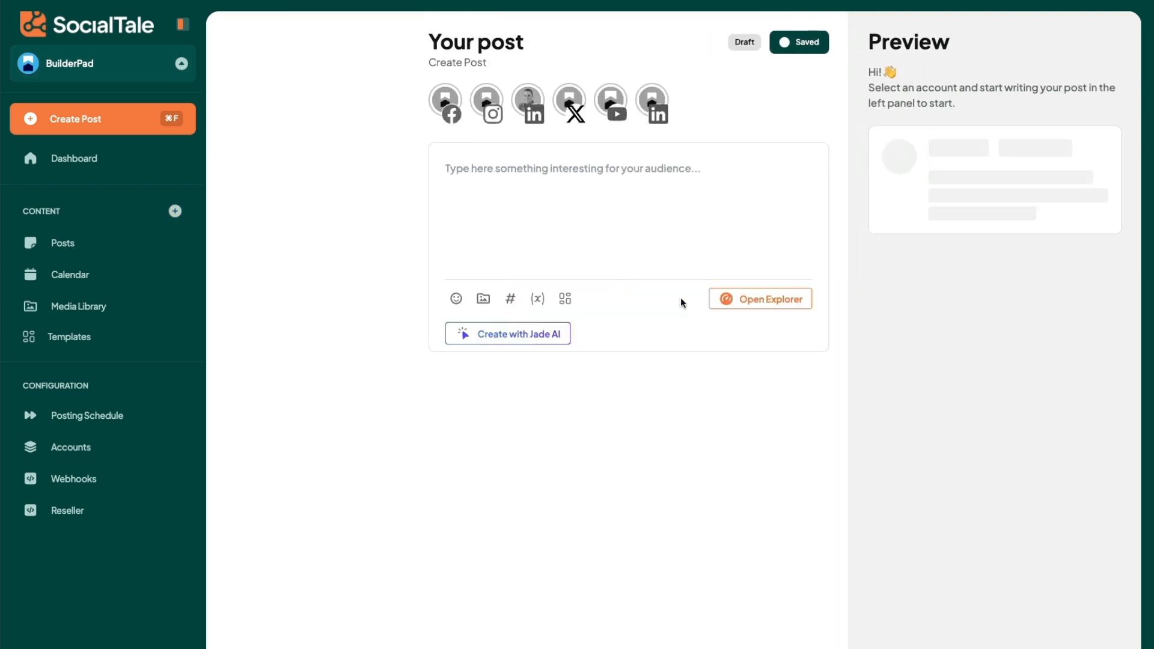
pyautogui.click(531, 333)
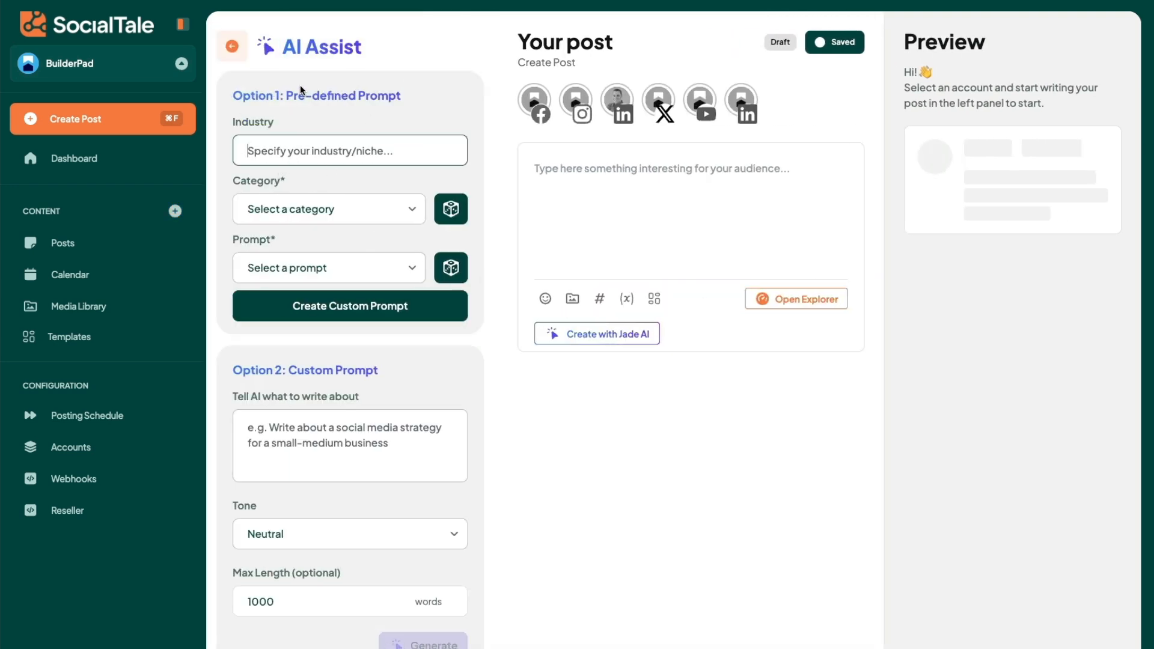
pyautogui.moveTo(285, 101); pyautogui.dragTo(407, 100)
pyautogui.click(433, 102)
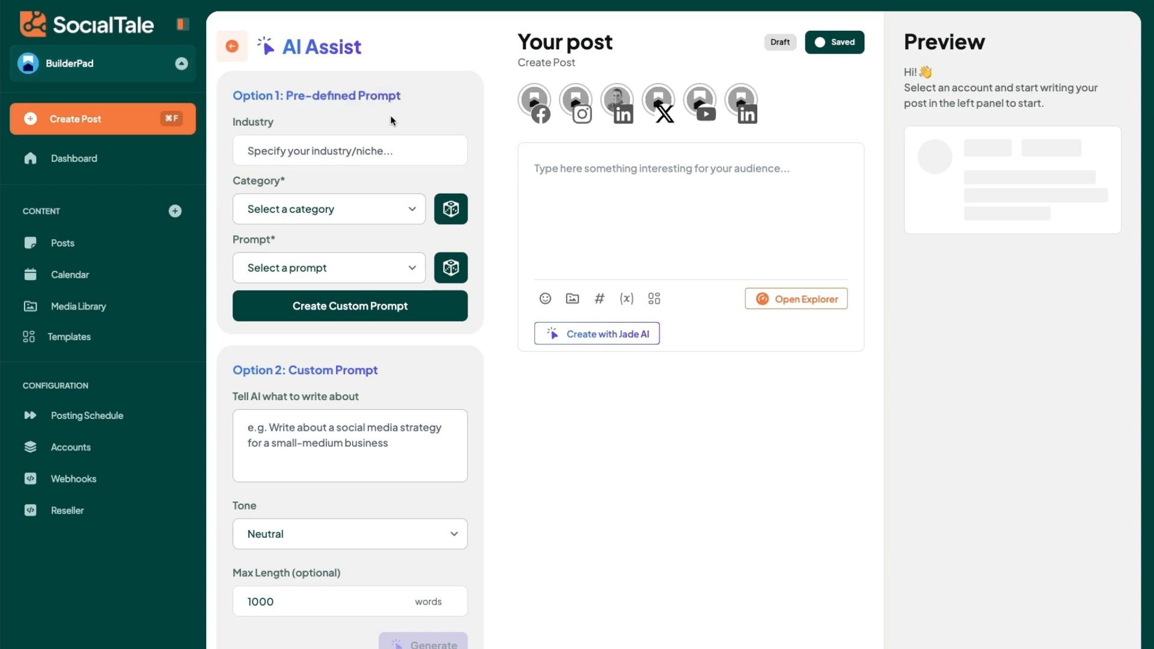
# Step: Set up a pre-defined prompt with industry Construction, category Sales & Promotional Prompts and prompt A Common Misconception
pyautogui.click(326, 140)
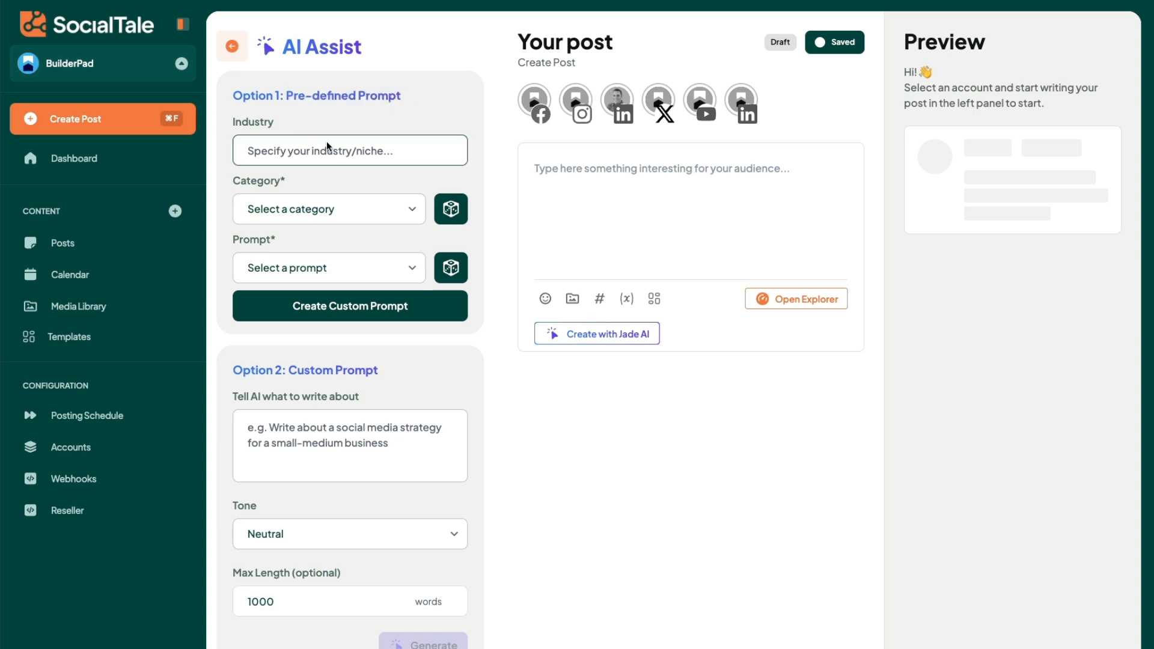
pyautogui.write('Construction')
pyautogui.click(317, 210)
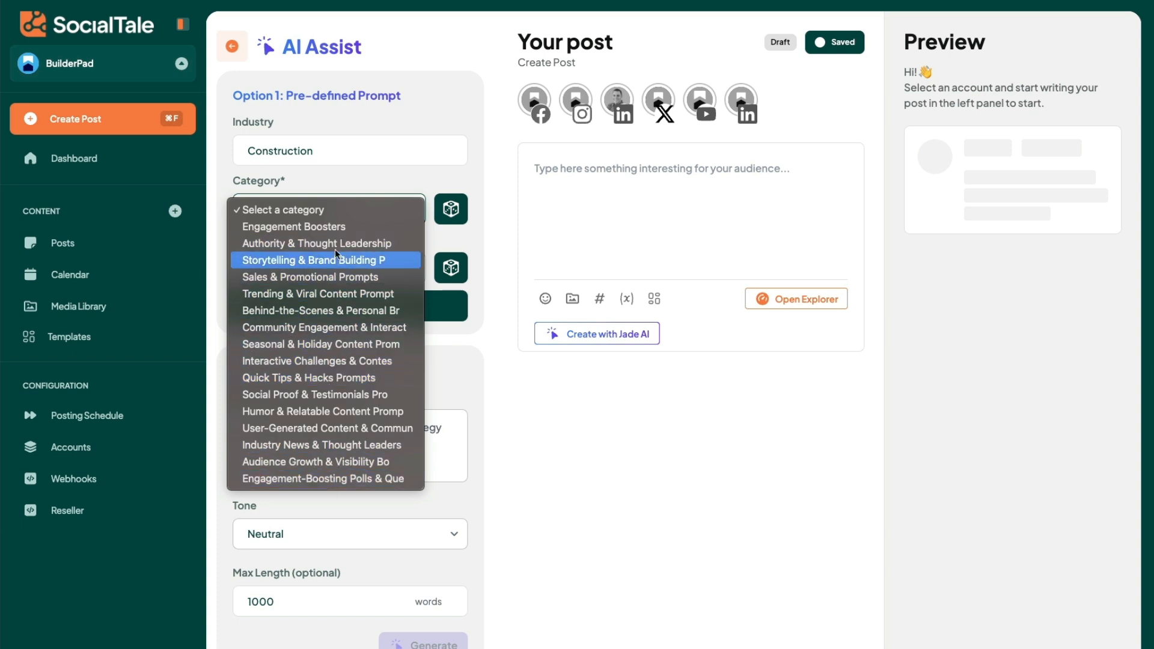
pyautogui.click(318, 276)
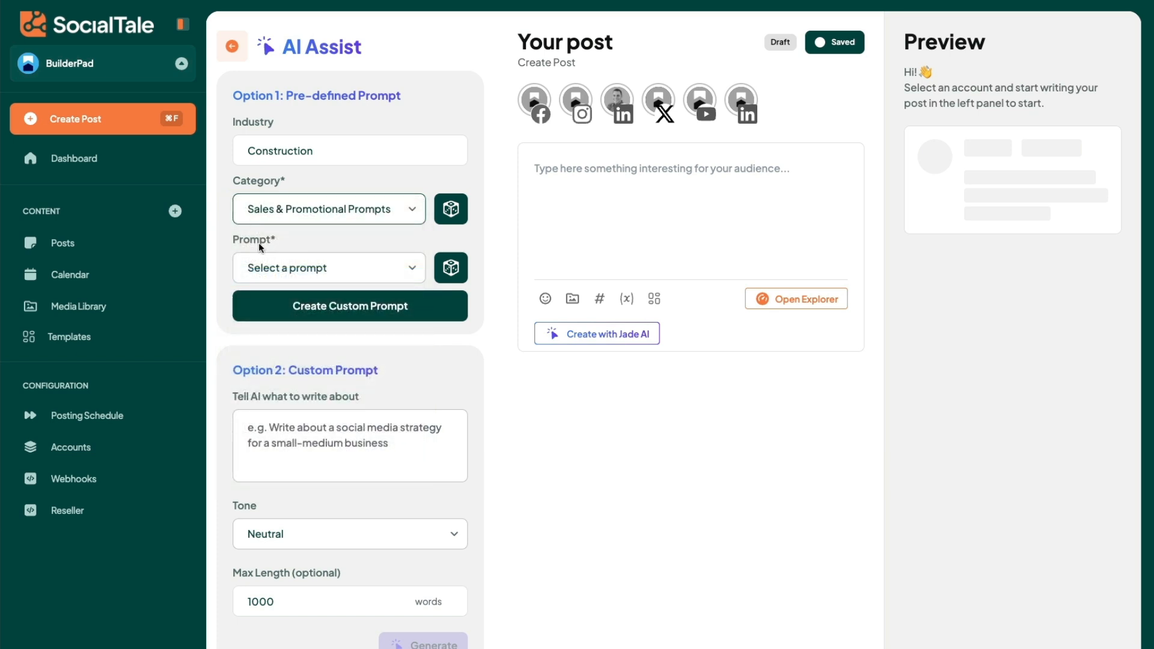
pyautogui.click(281, 264)
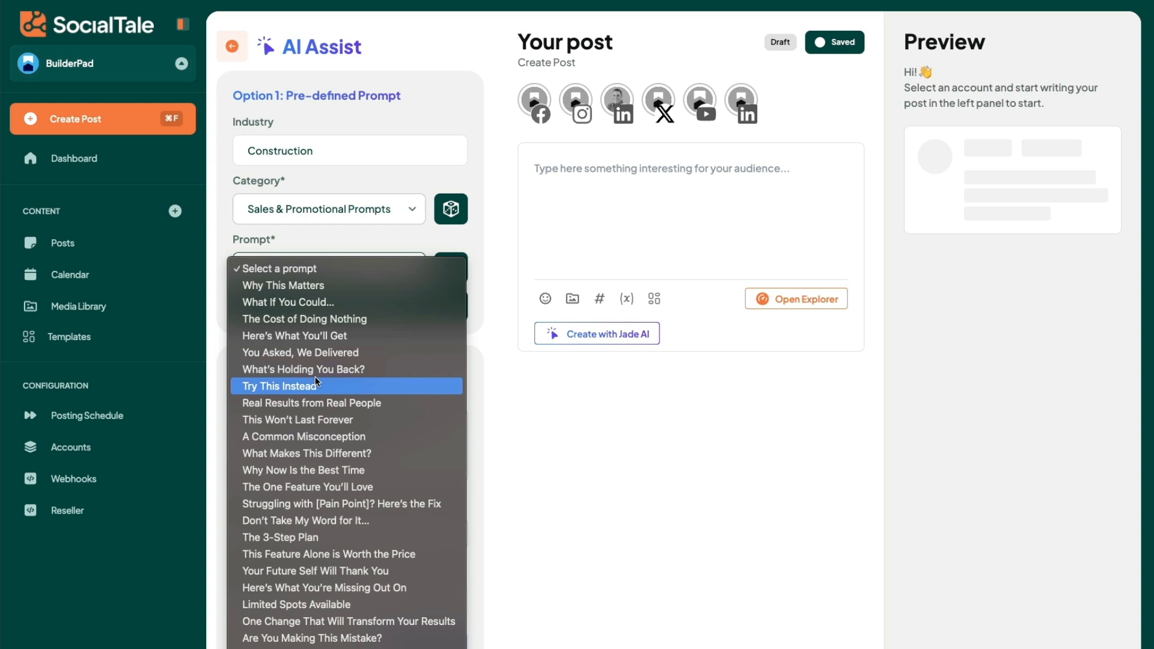
pyautogui.click(295, 437)
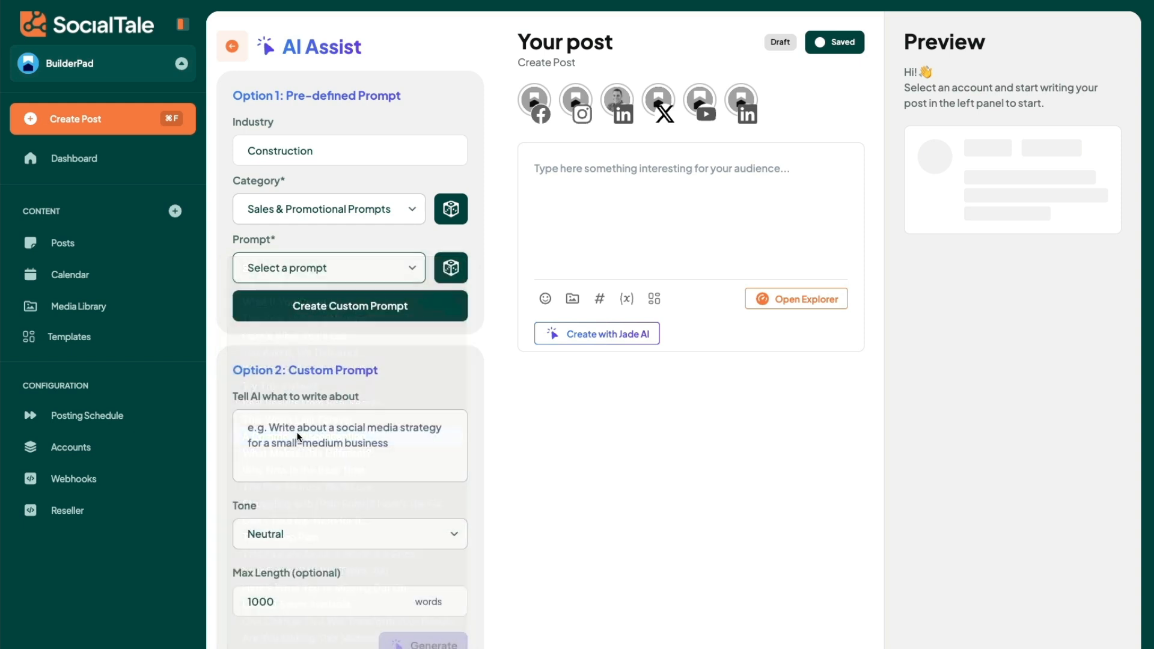
# Step: Extend the industry to "Construction and home building" and create the custom prompt from the pre-defined selection
pyautogui.click(326, 150)
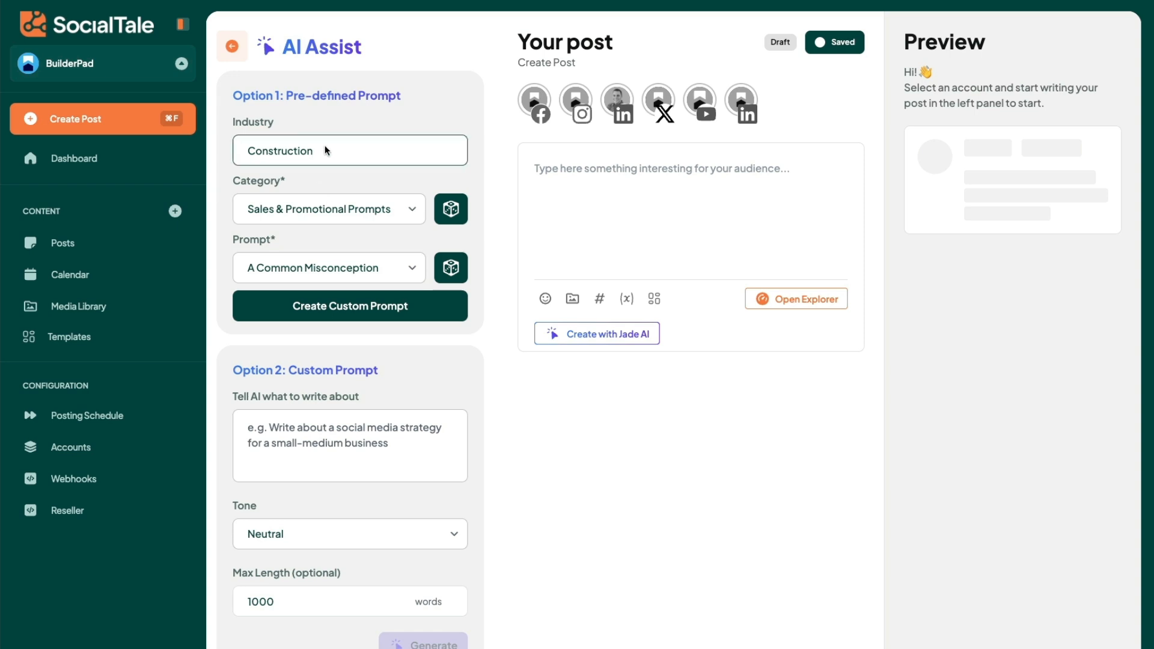
pyautogui.write('and home buildeing')
pyautogui.click(335, 114)
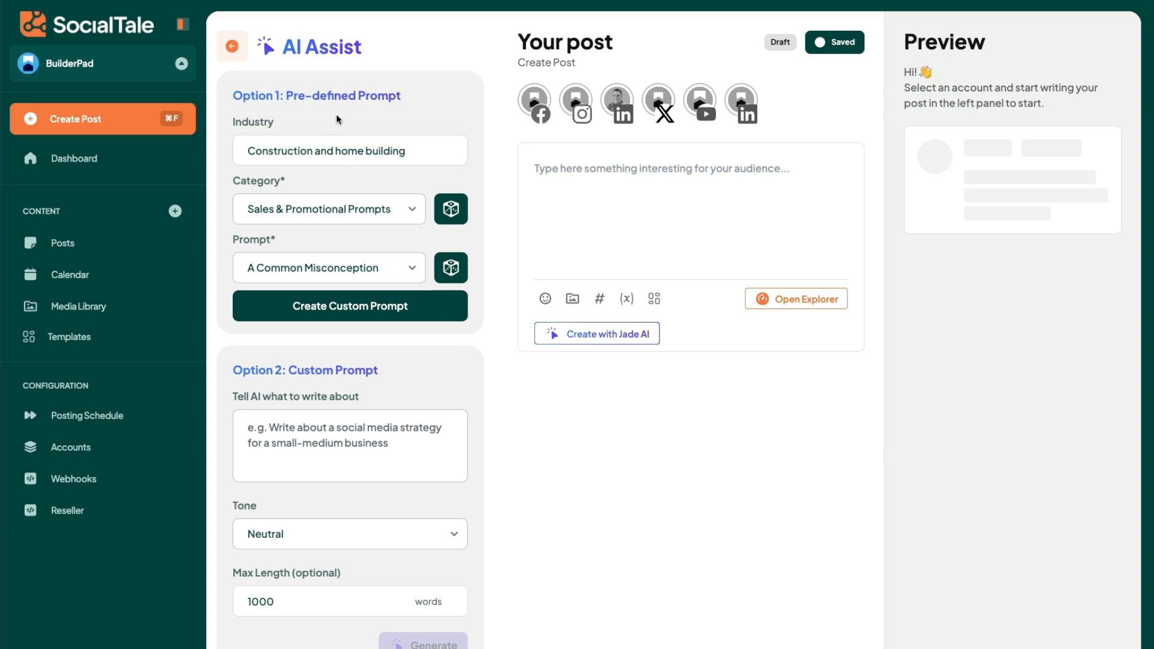
pyautogui.click(341, 308)
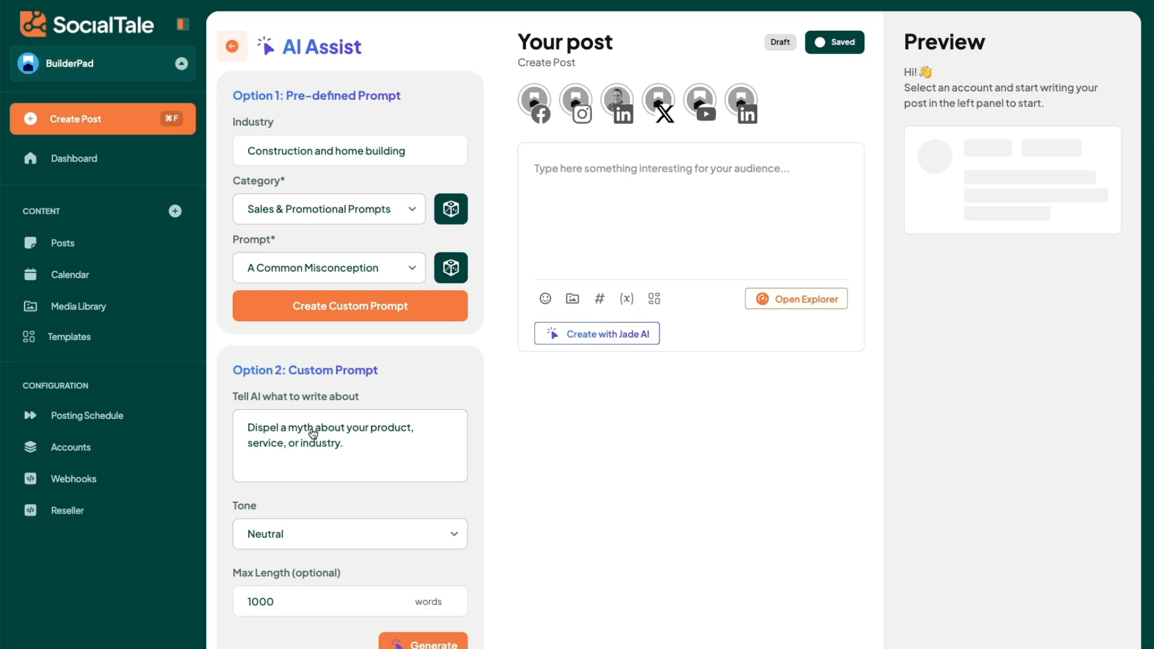
# Step: Insert "home construction software" before "product" in the custom prompt text, with the spelling corrected
pyautogui.click(369, 433)
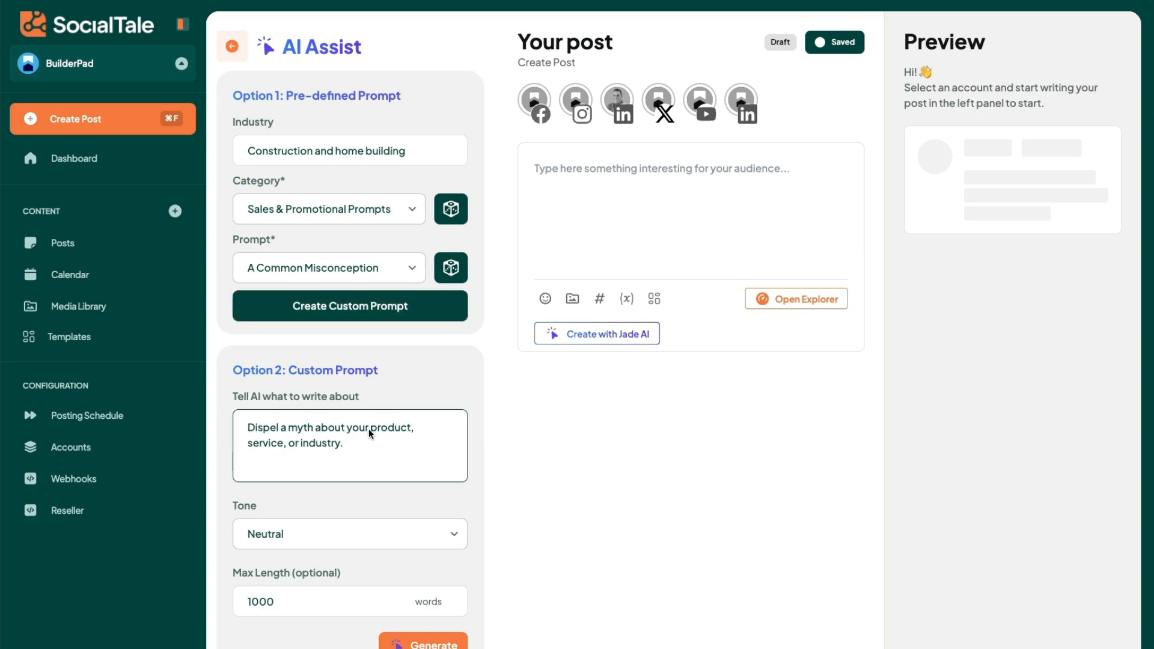
pyautogui.write('home construciton')
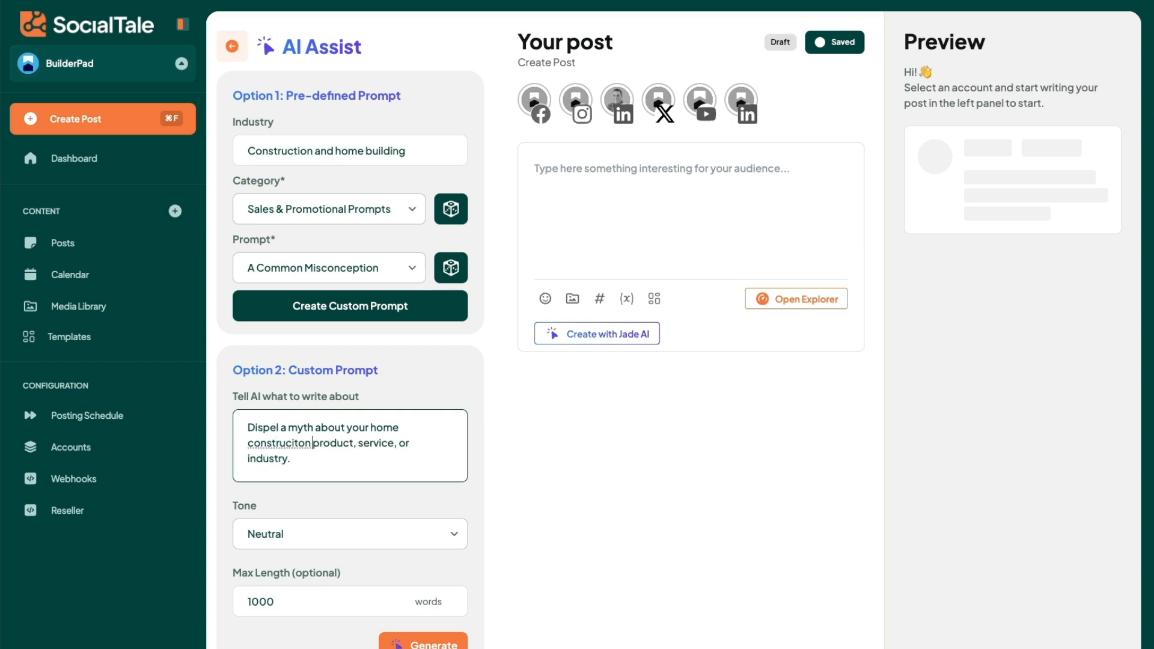
pyautogui.write(' software')
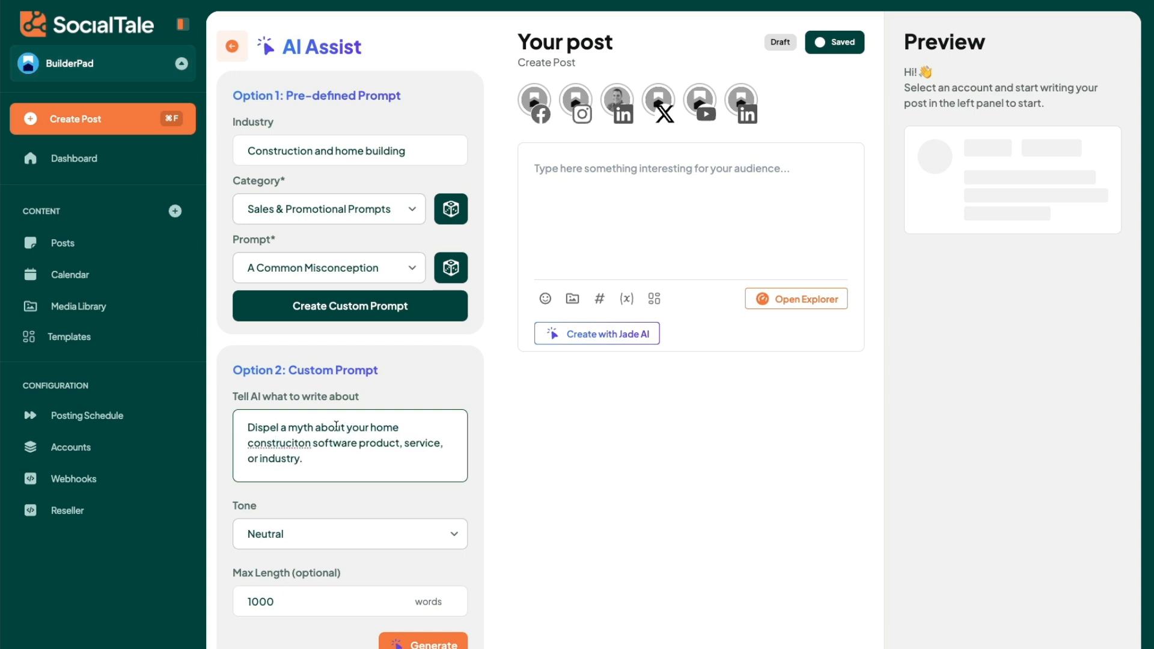
pyautogui.doubleClick(272, 444)
pyautogui.write('construction')
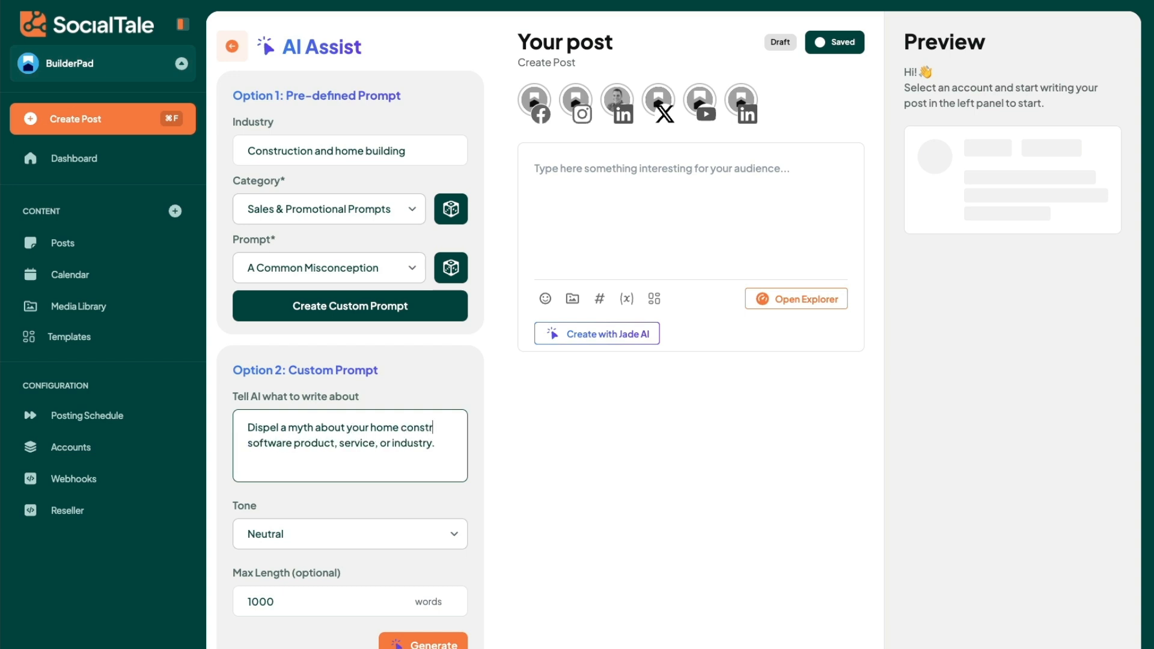
# Step: Set the tone to Edgy and the maximum length to 50 words, and generate and insert the post text
pyautogui.click(330, 529)
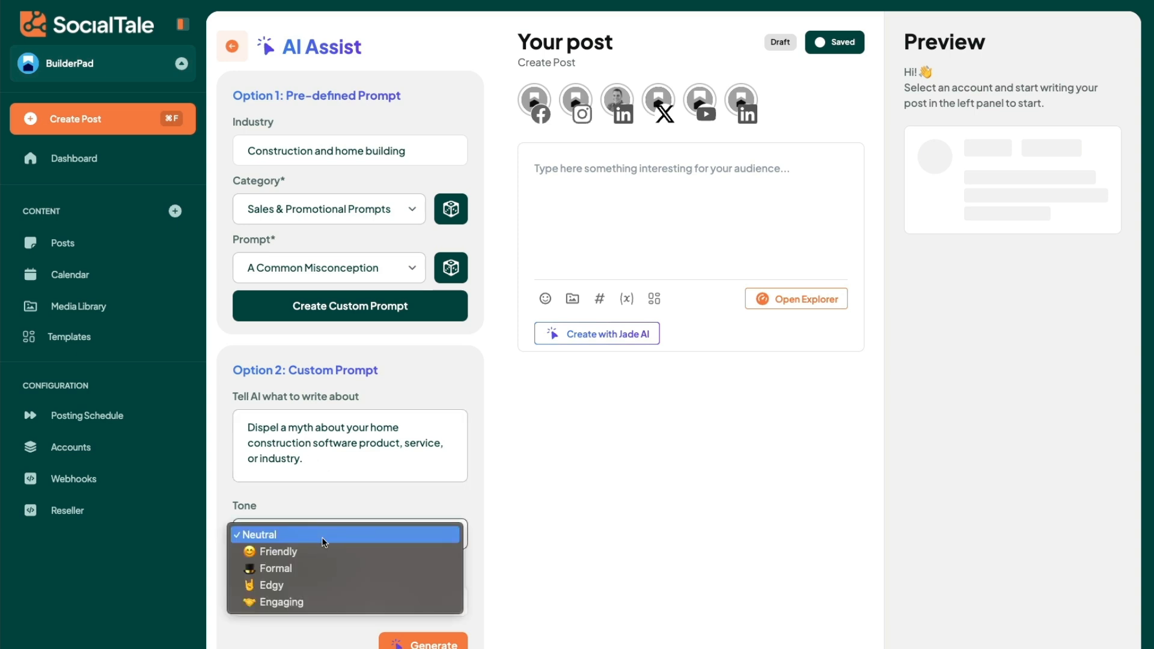
pyautogui.click(312, 586)
pyautogui.moveTo(318, 600); pyautogui.dragTo(223, 598)
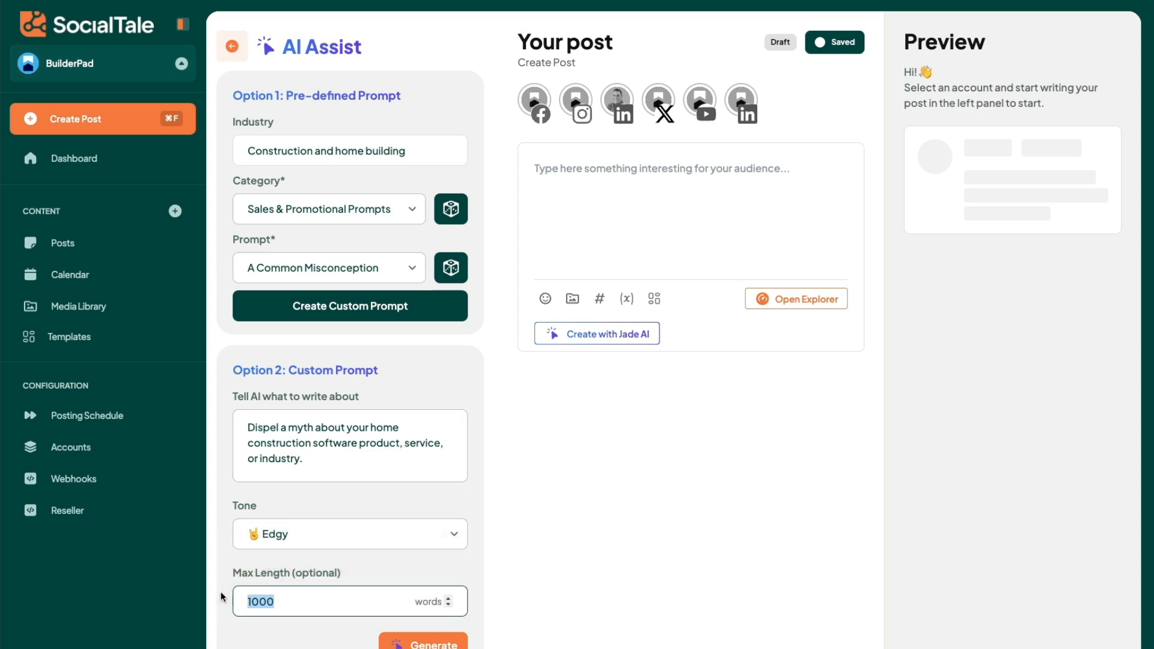
pyautogui.write('50')
pyautogui.click(381, 566)
pyautogui.click(417, 643)
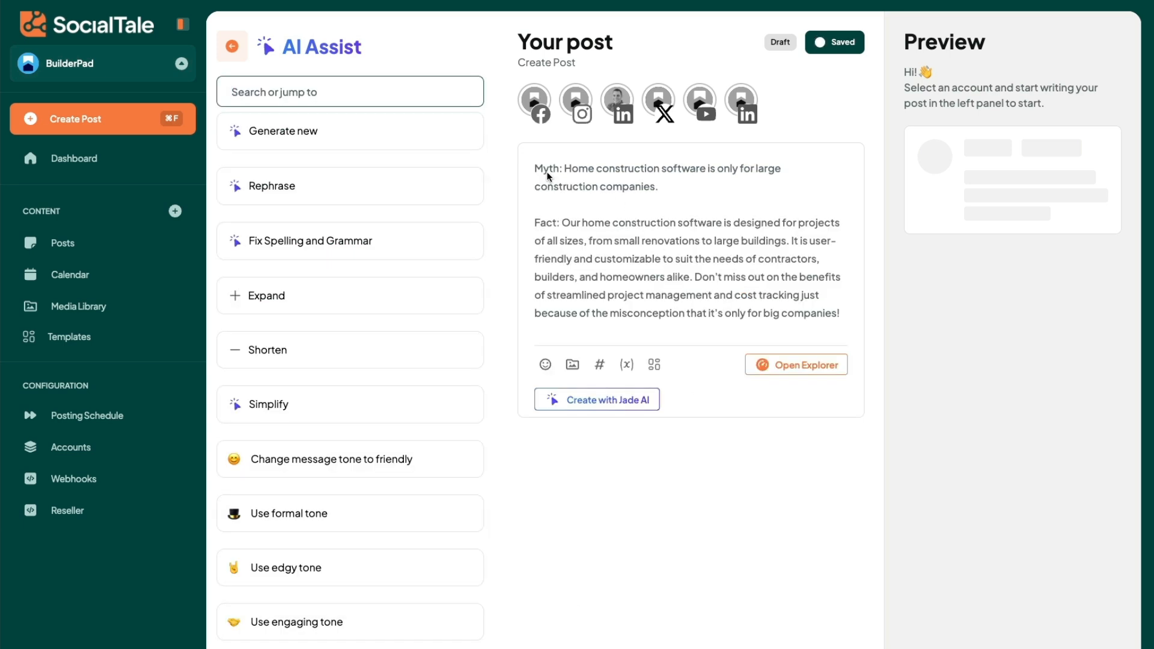
# Step: Read through the generated myth and fact text in the post and close AI Assist
pyautogui.moveTo(565, 171)
pyautogui.mouseDown()
pyautogui.moveTo(707, 181)
pyautogui.moveTo(584, 171)
pyautogui.mouseUp()
pyautogui.moveTo(562, 225); pyautogui.dragTo(804, 261)
pyautogui.click(617, 298)
pyautogui.click(232, 46)
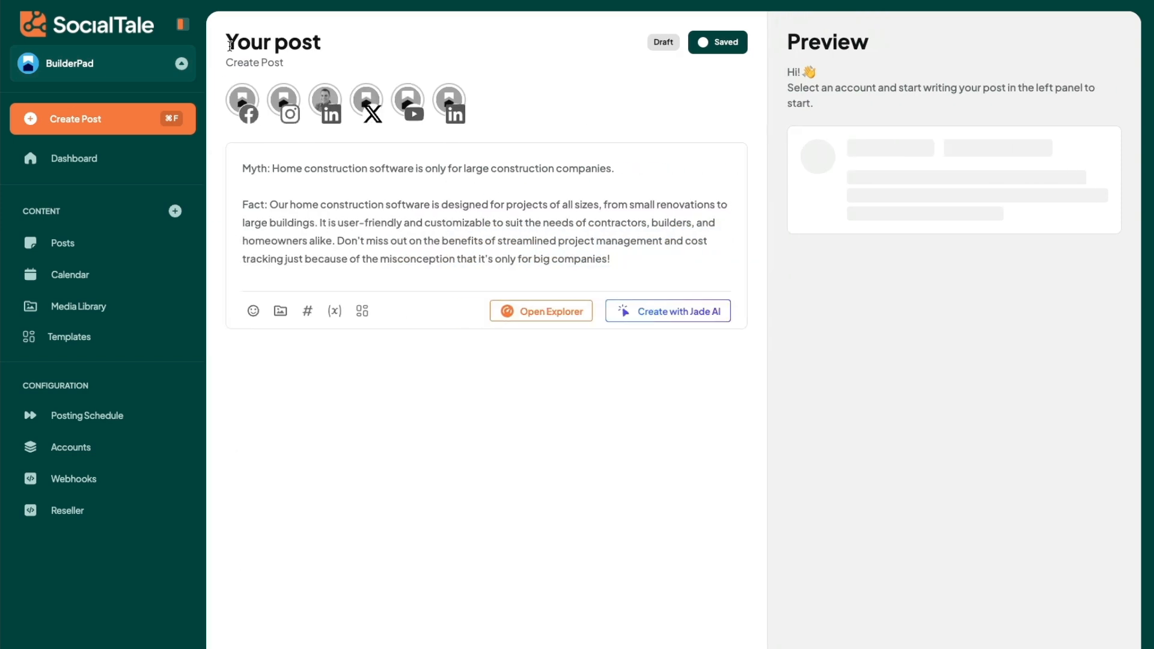
# Step: Reopen Jade AI for the post and set the pre-defined prompt's industry to "construction"
pyautogui.click(656, 312)
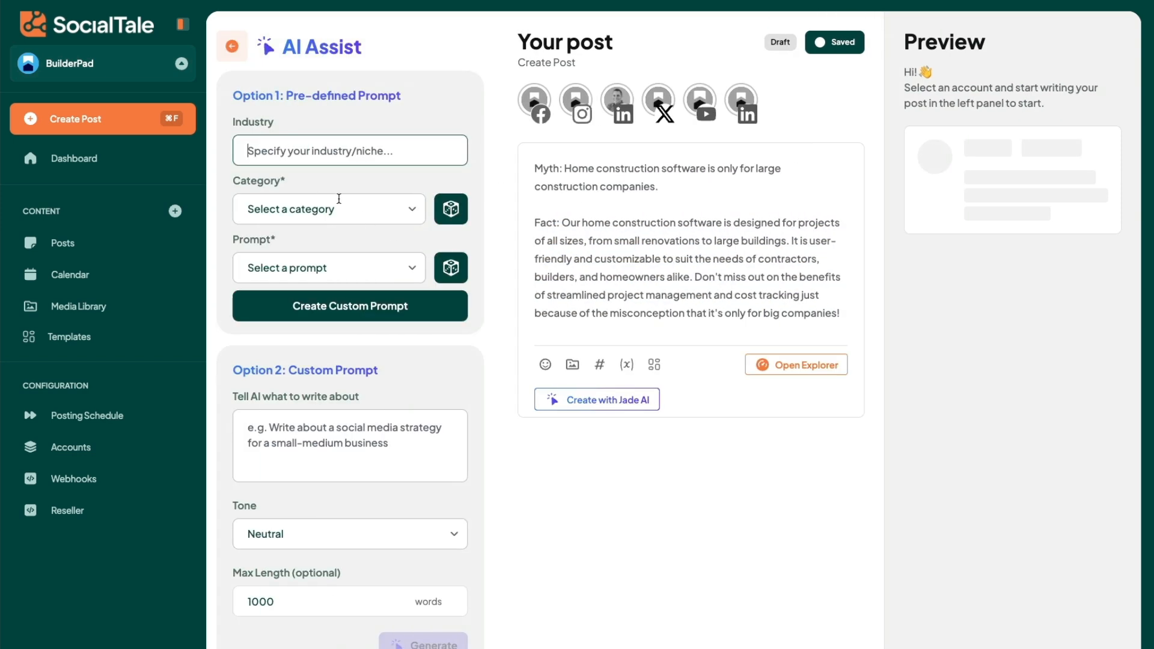
pyautogui.click(309, 156)
pyautogui.write('const')
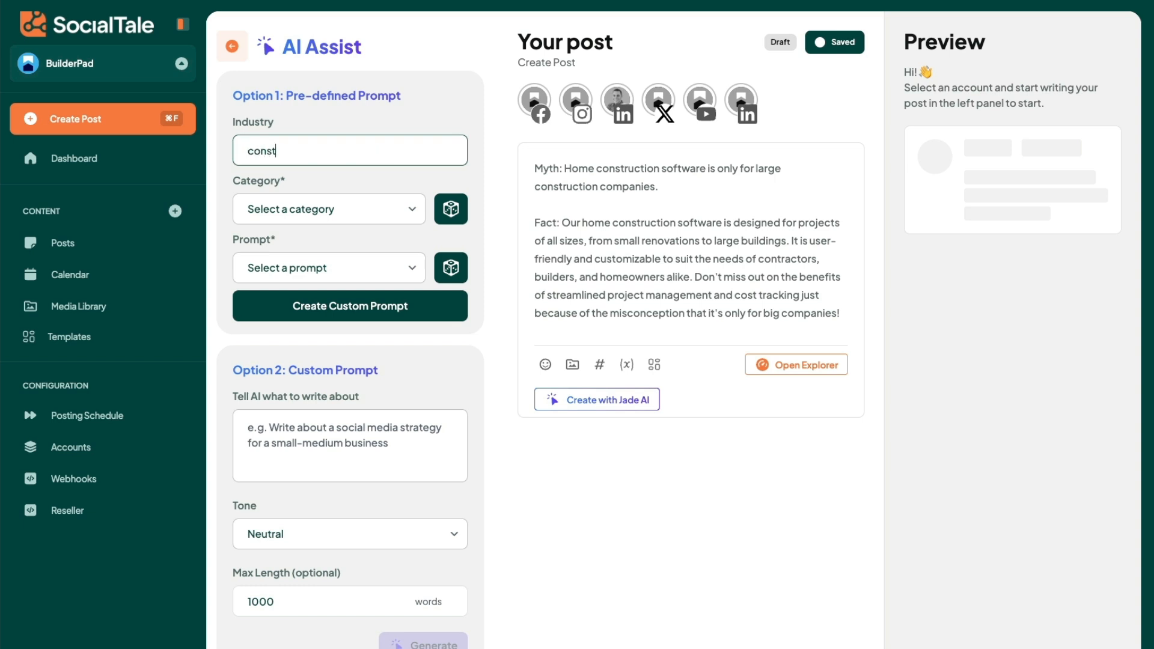
pyautogui.write('ruction')
pyautogui.click(313, 209)
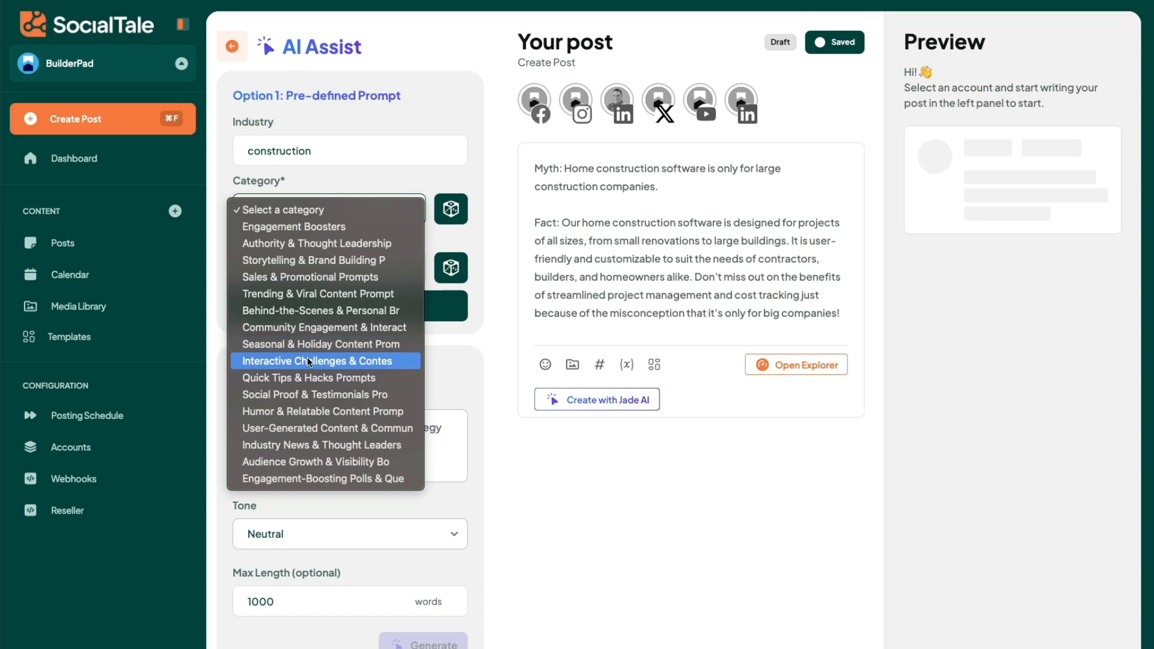
pyautogui.click(306, 377)
pyautogui.click(319, 265)
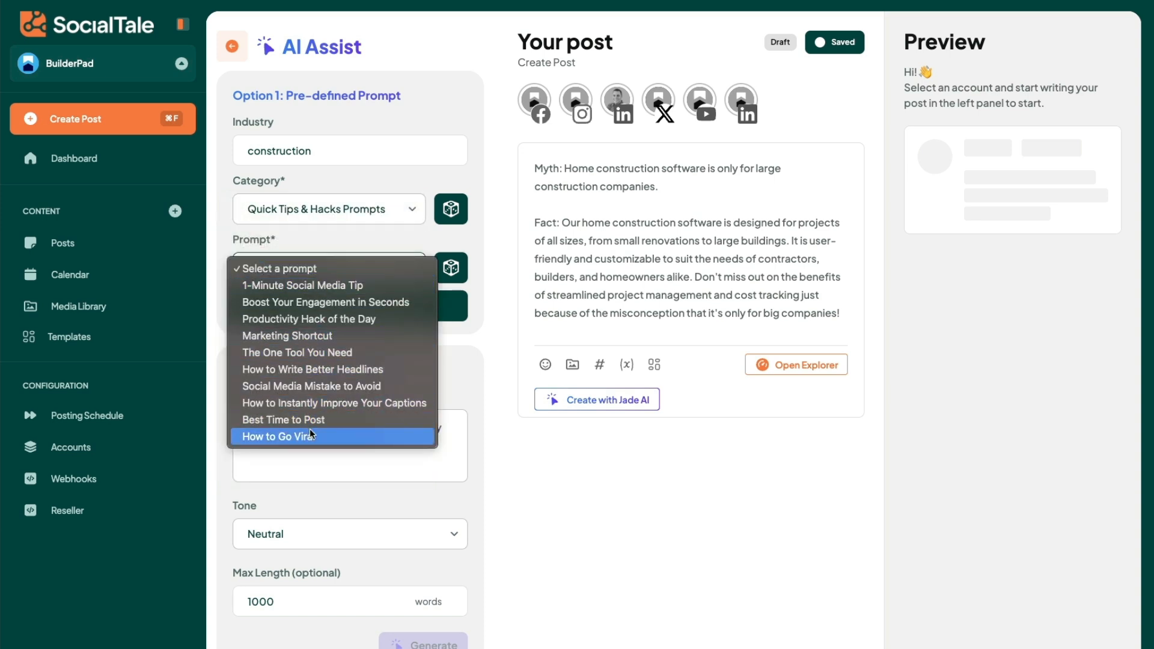
# Step: Choose the Industry News & Thought Leaders category with the prompt The Future of [Industry] and create the custom prompt
pyautogui.click(295, 207)
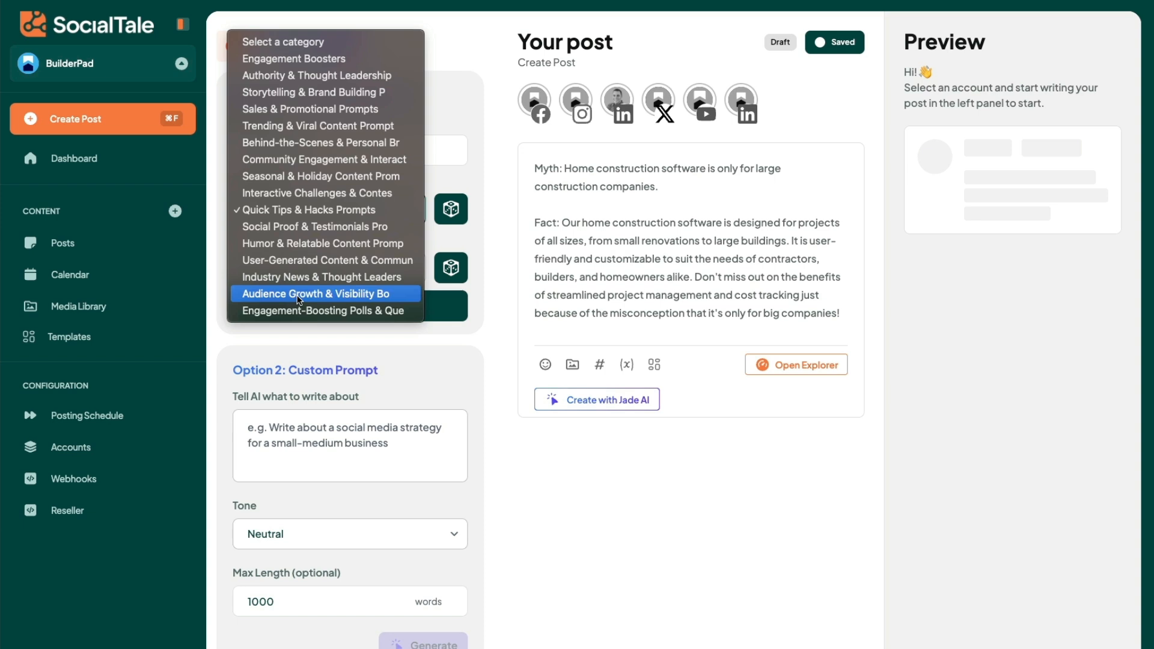
pyautogui.click(300, 276)
pyautogui.click(310, 257)
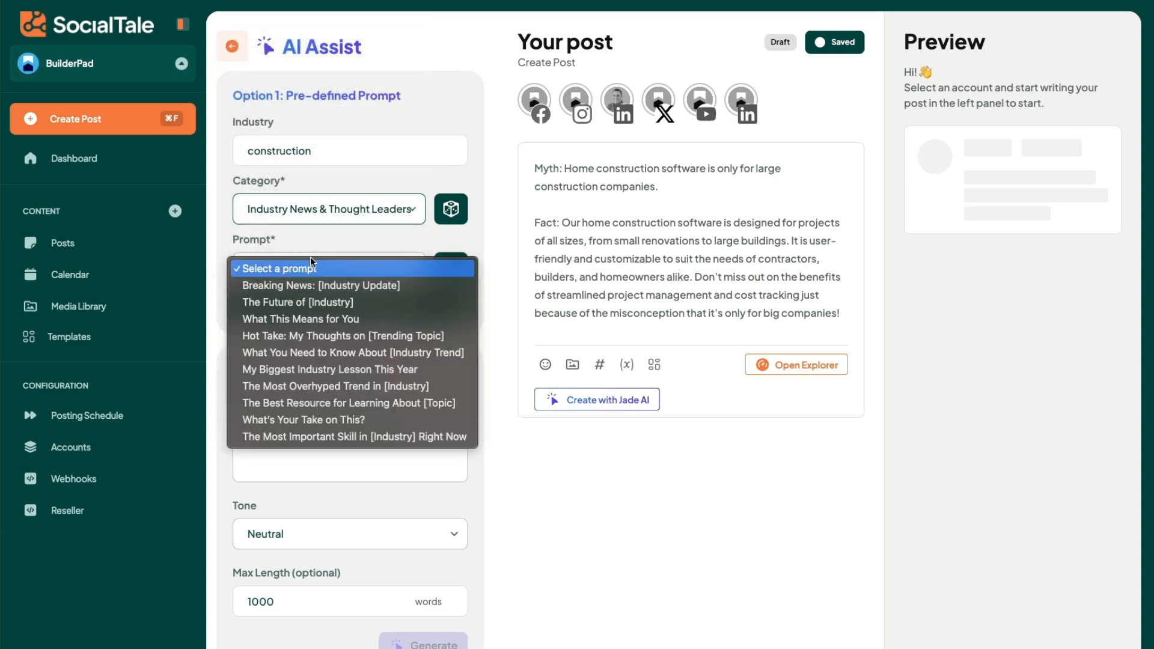
pyautogui.click(318, 301)
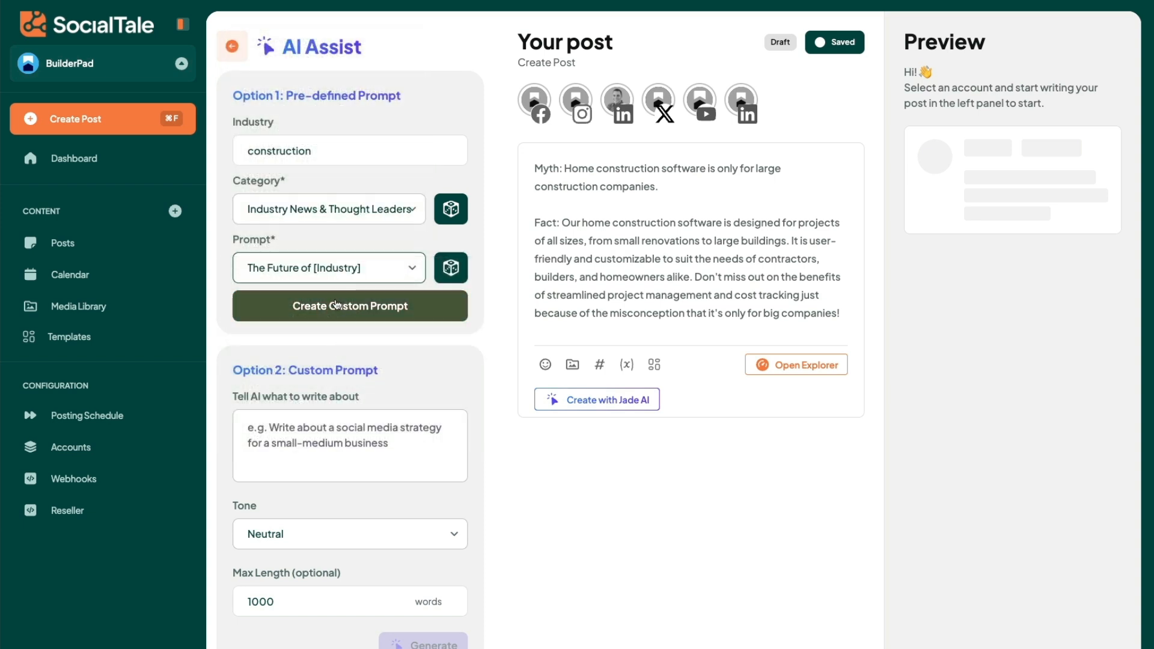
pyautogui.click(335, 305)
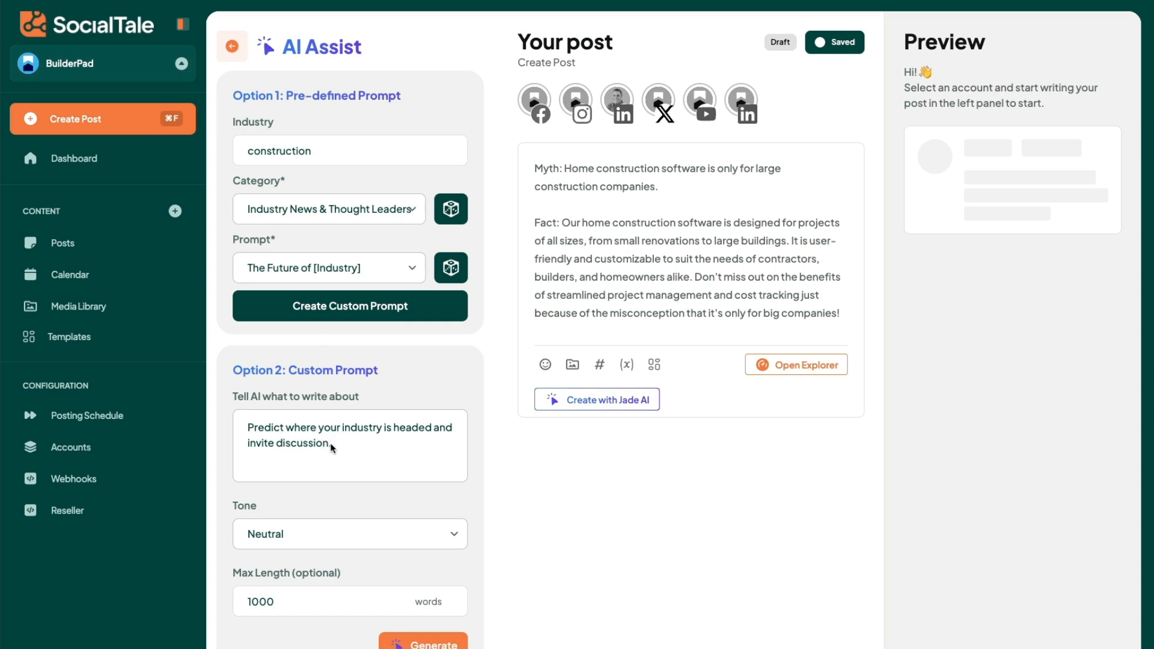
# Step: Change the custom prompt to "Predict where your construction industry is headed and invite discussion."
pyautogui.click(345, 434)
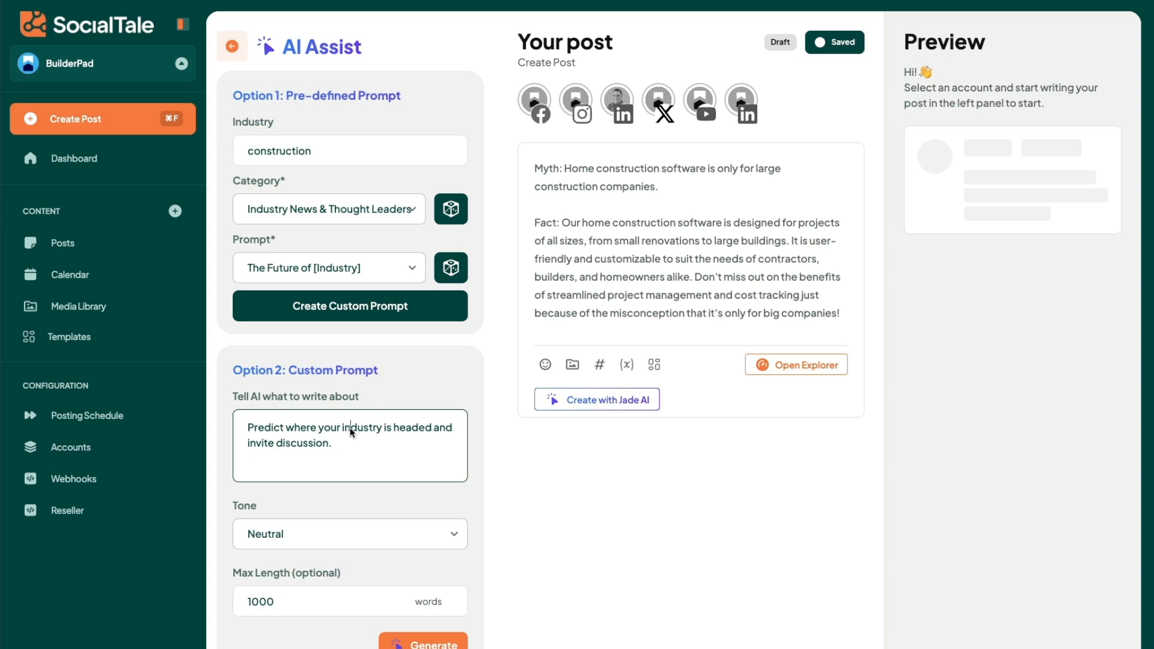
pyautogui.write('construction ind')
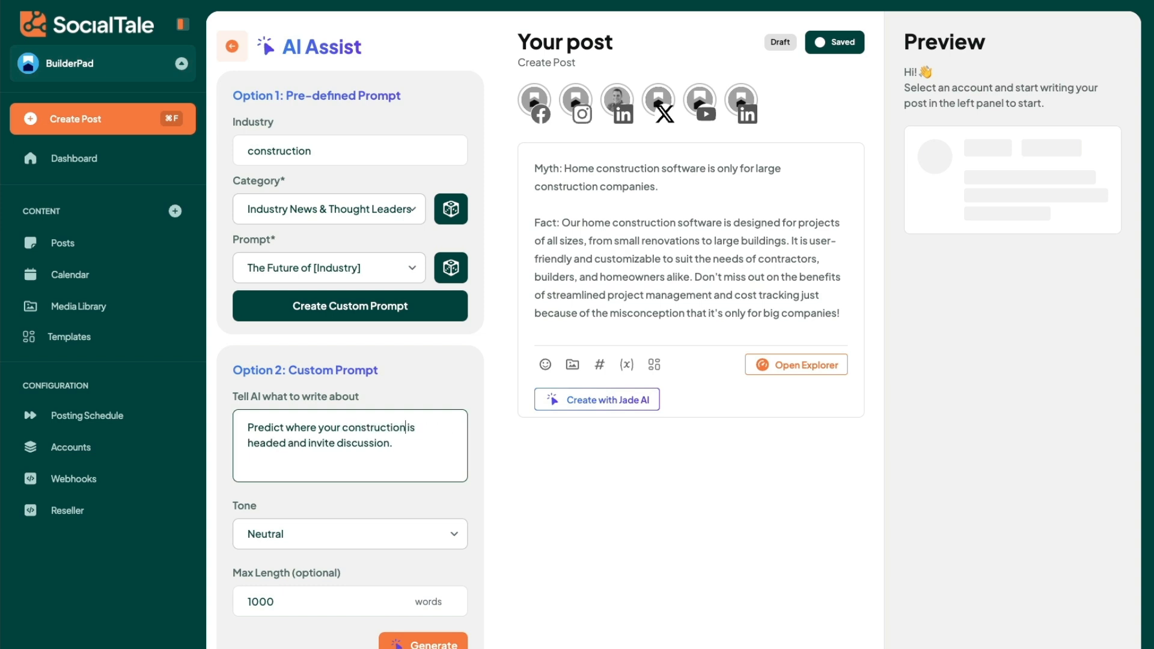
pyautogui.write('ustry')
# Step: Set the custom prompt's tone to Friendly and generate the post text
pyautogui.click(424, 542)
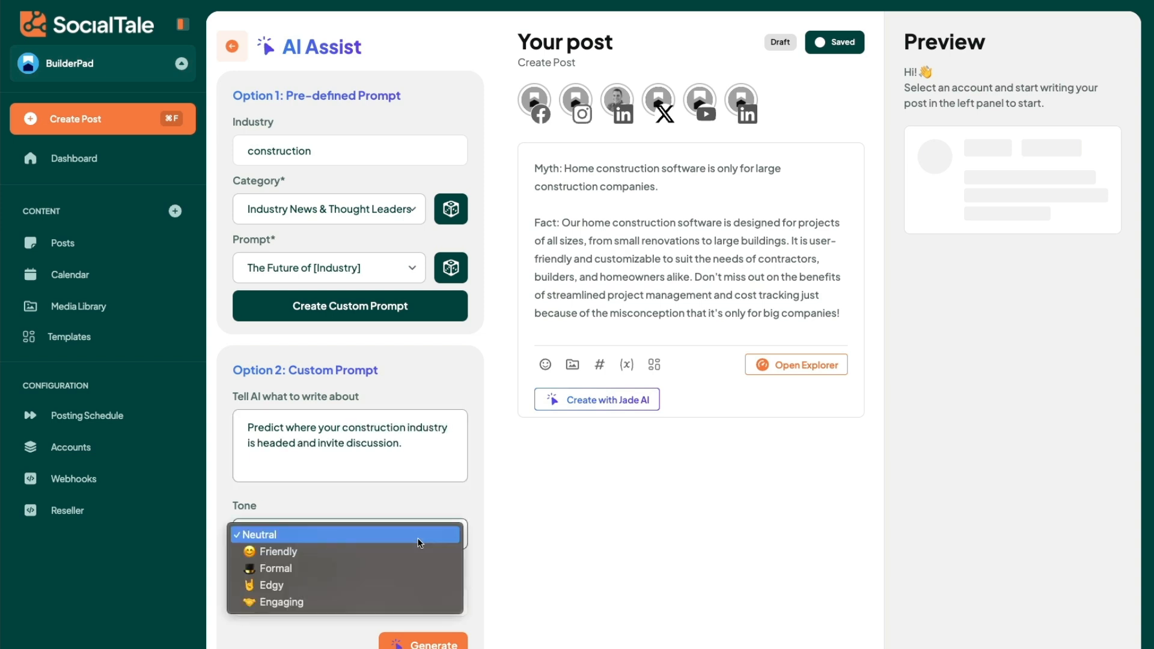
pyautogui.click(328, 553)
pyautogui.click(415, 640)
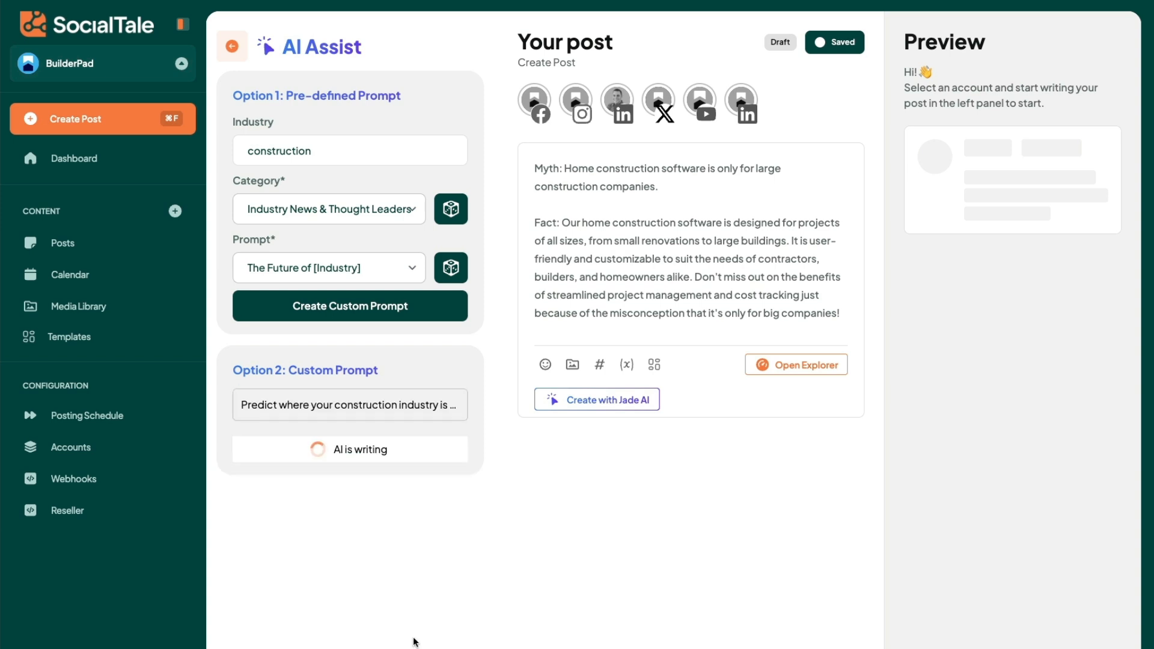
# Step: Replace the existing post text with the newly generated construction industry text and close AI Assist
pyautogui.tripleClick(625, 290)
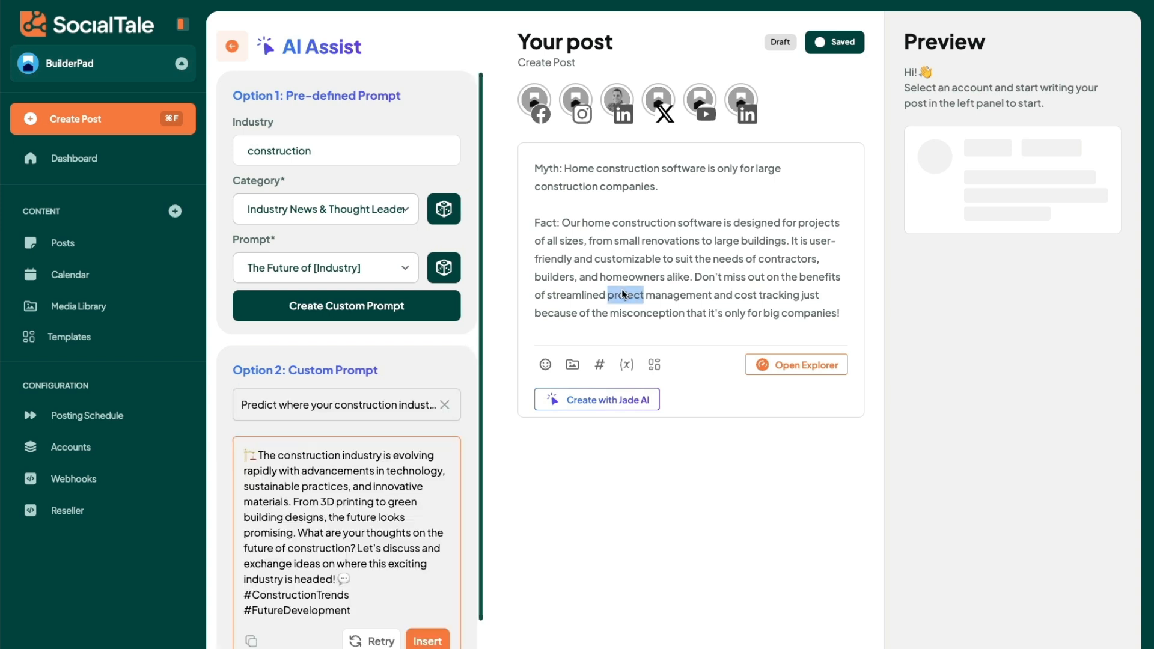
pyautogui.press('BackSpace')
pyautogui.click(427, 641)
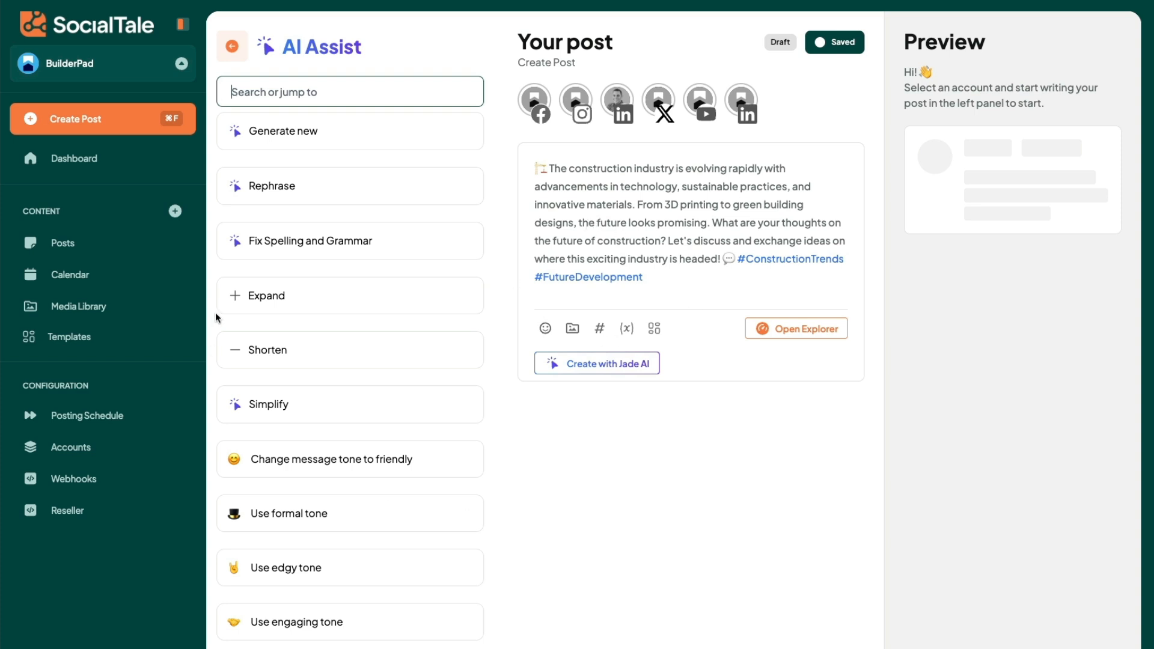
pyautogui.click(233, 47)
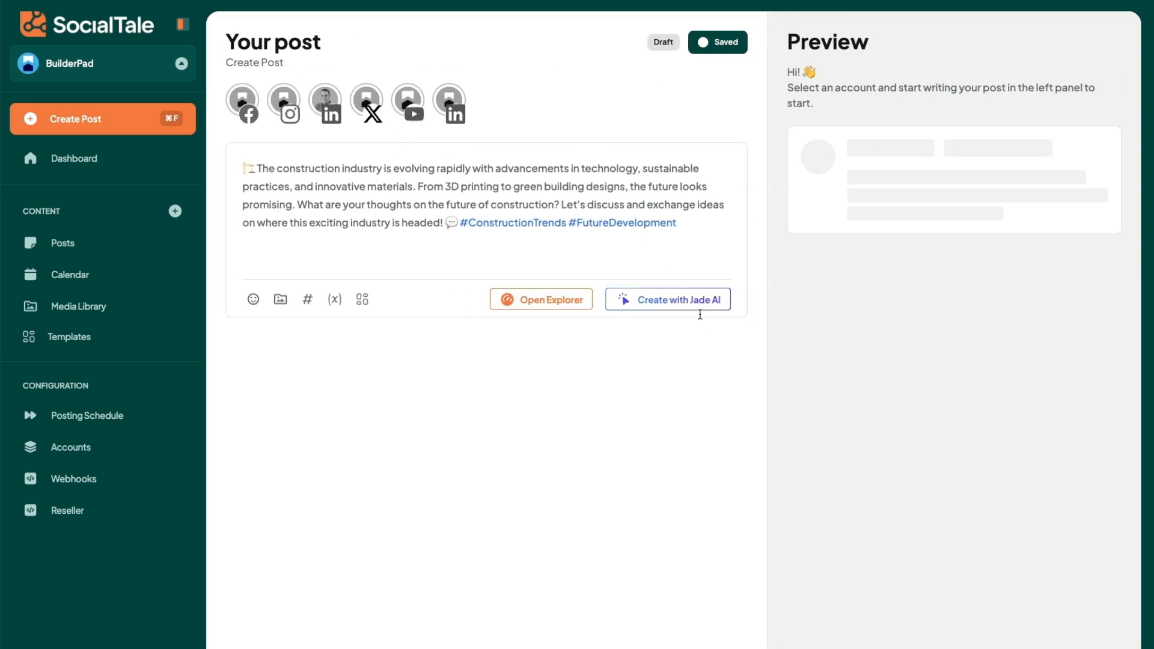
# Step: Reopen Jade AI for the post and pick a random category for the pre-defined prompt
pyautogui.click(699, 306)
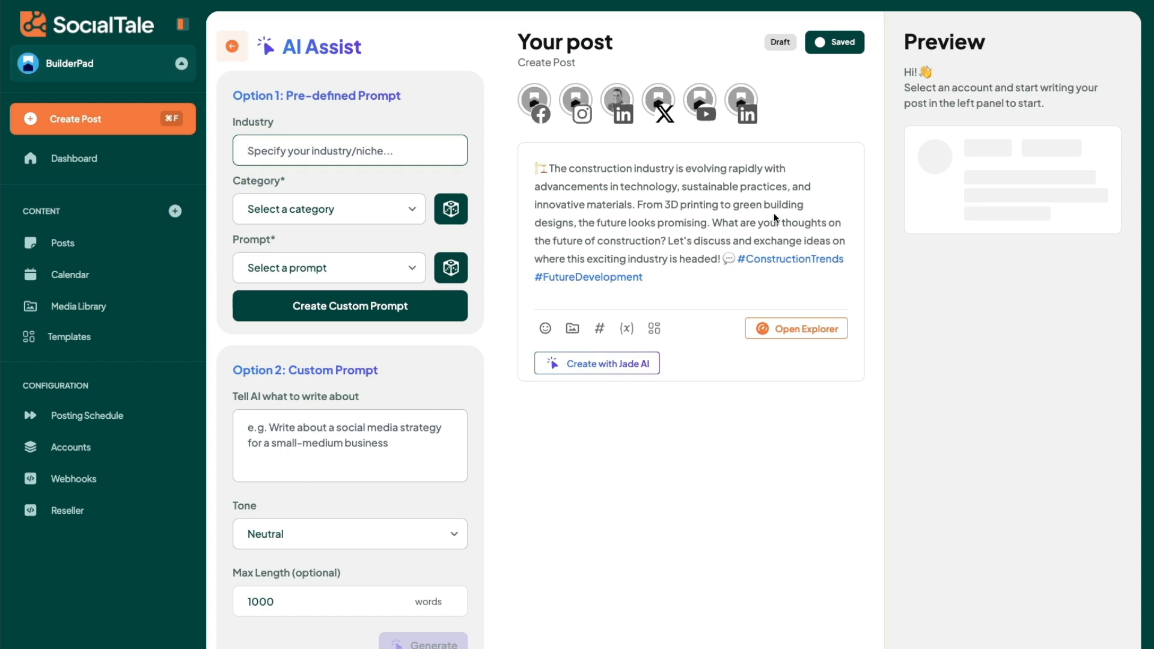
pyautogui.click(352, 268)
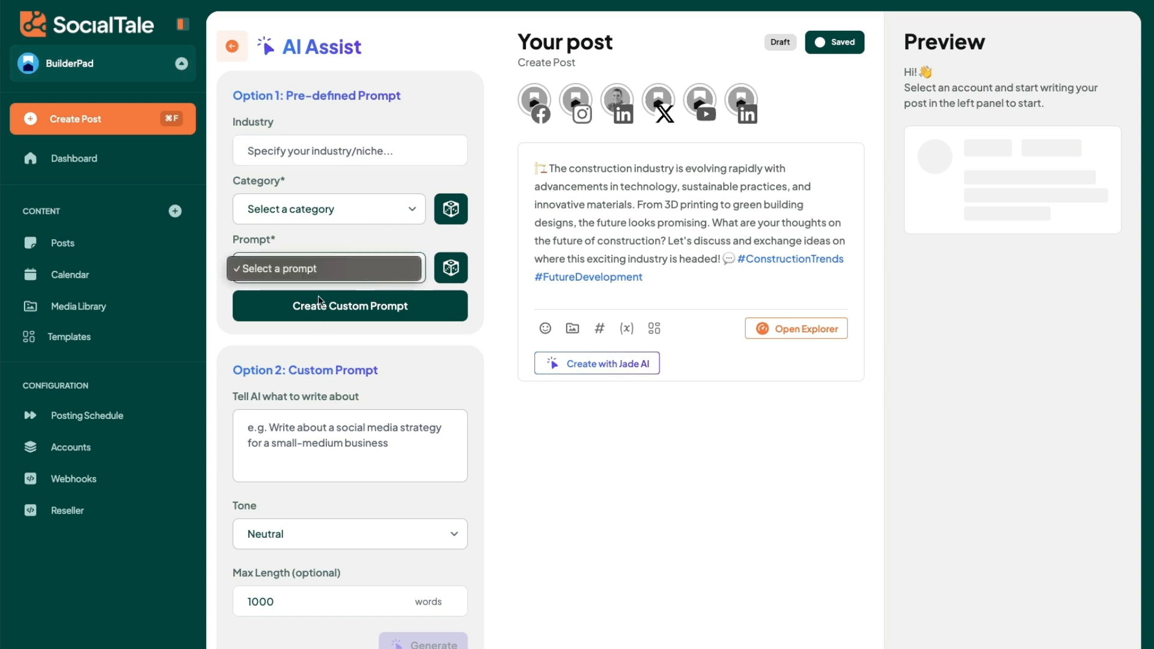
pyautogui.click(329, 220)
pyautogui.click(329, 222)
pyautogui.click(312, 327)
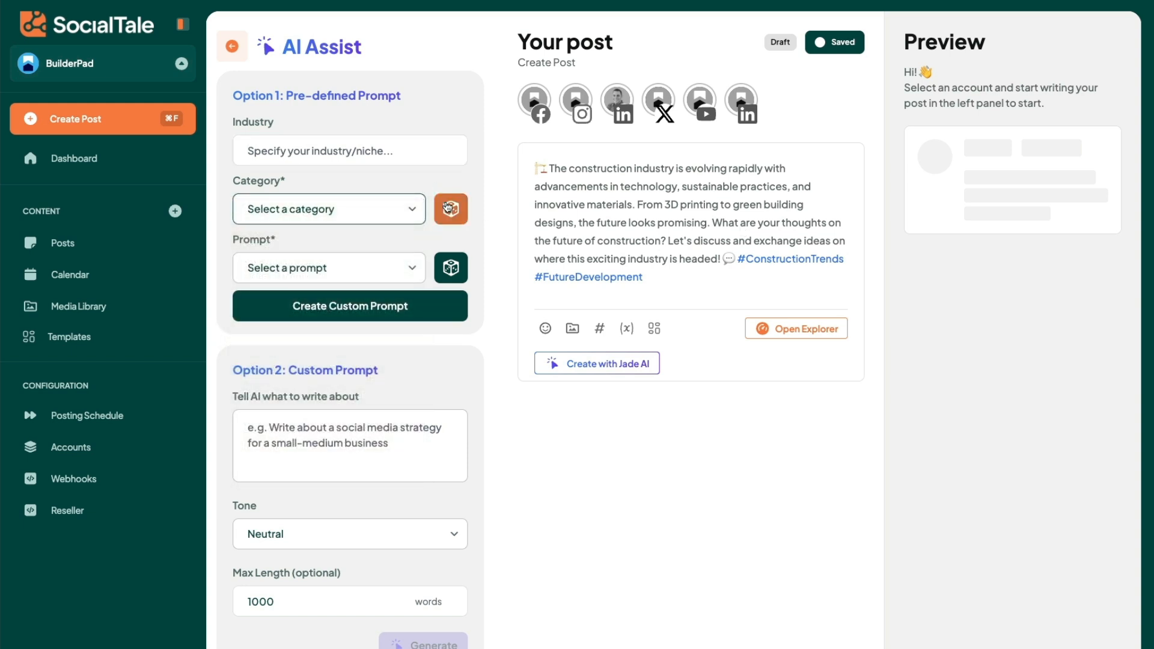
pyautogui.click(454, 262)
pyautogui.click(450, 215)
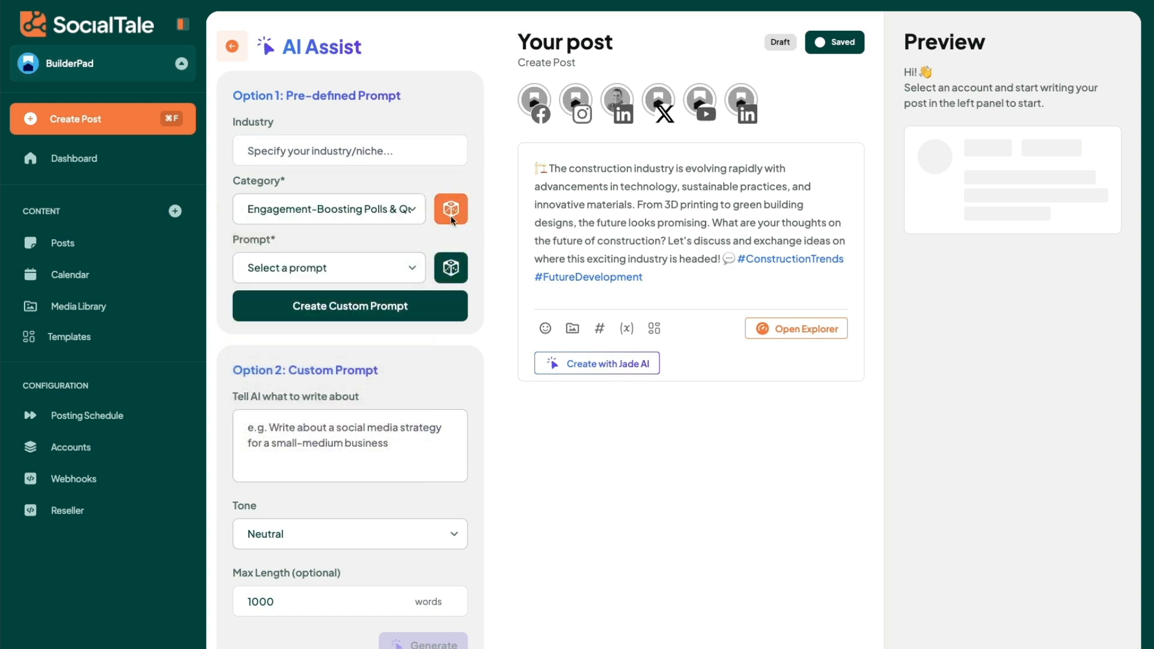
# Step: Pick a random pre-defined prompt, set the industry to "construction", and create the custom prompt from it
pyautogui.click(448, 264)
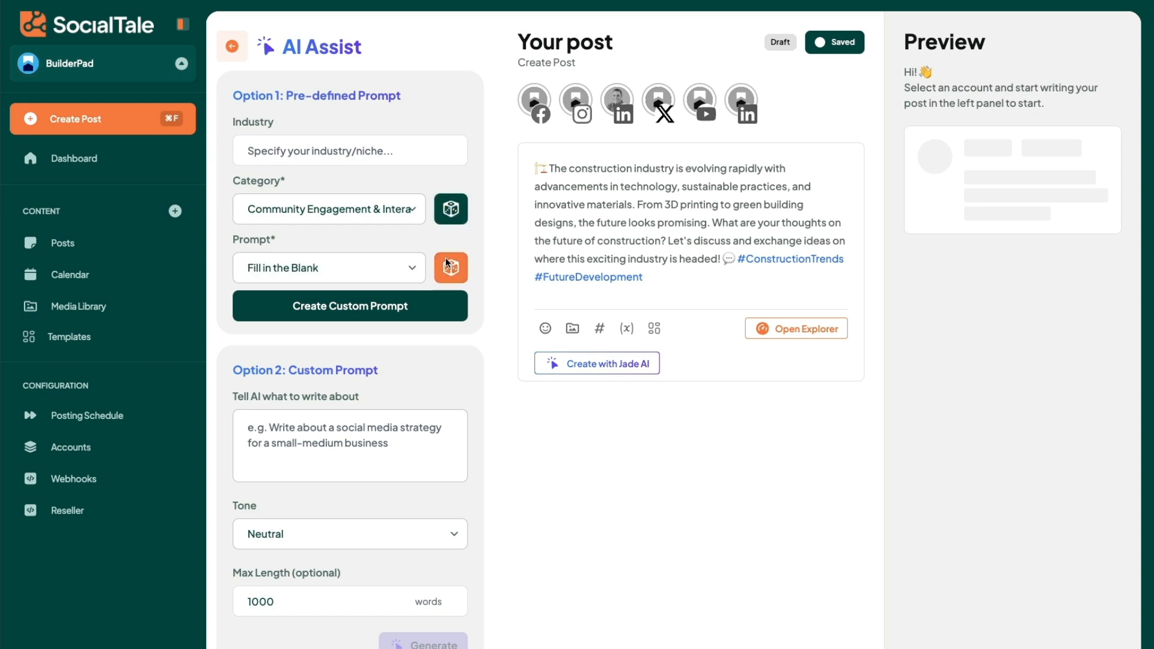
pyautogui.click(402, 301)
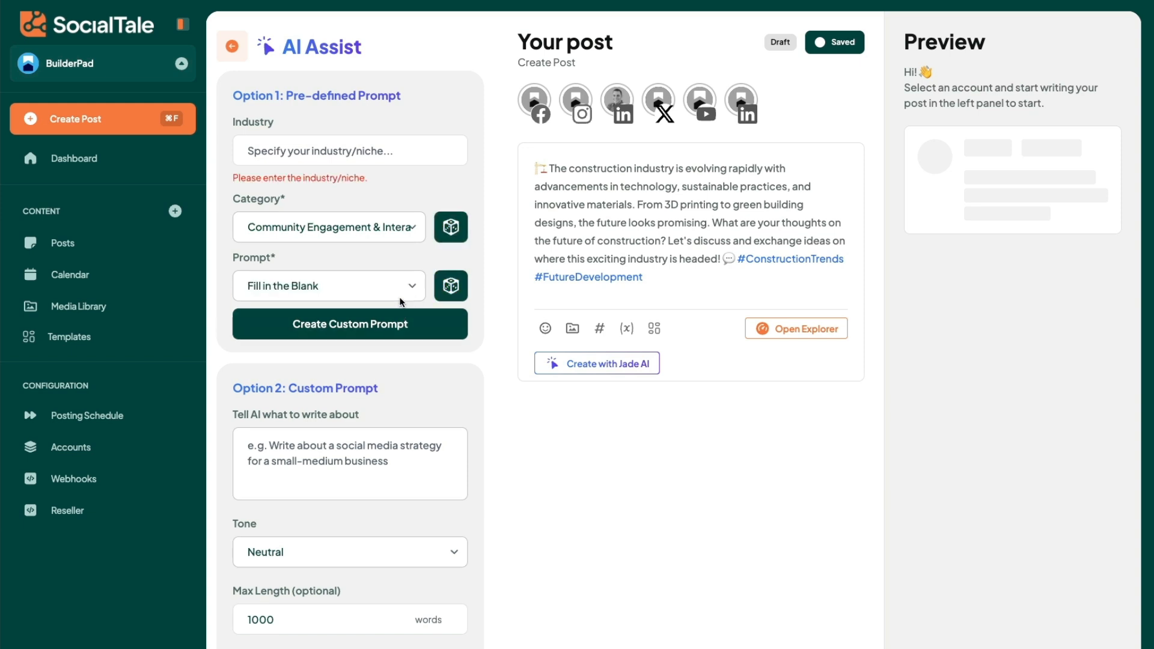
pyautogui.click(366, 154)
pyautogui.write('construction')
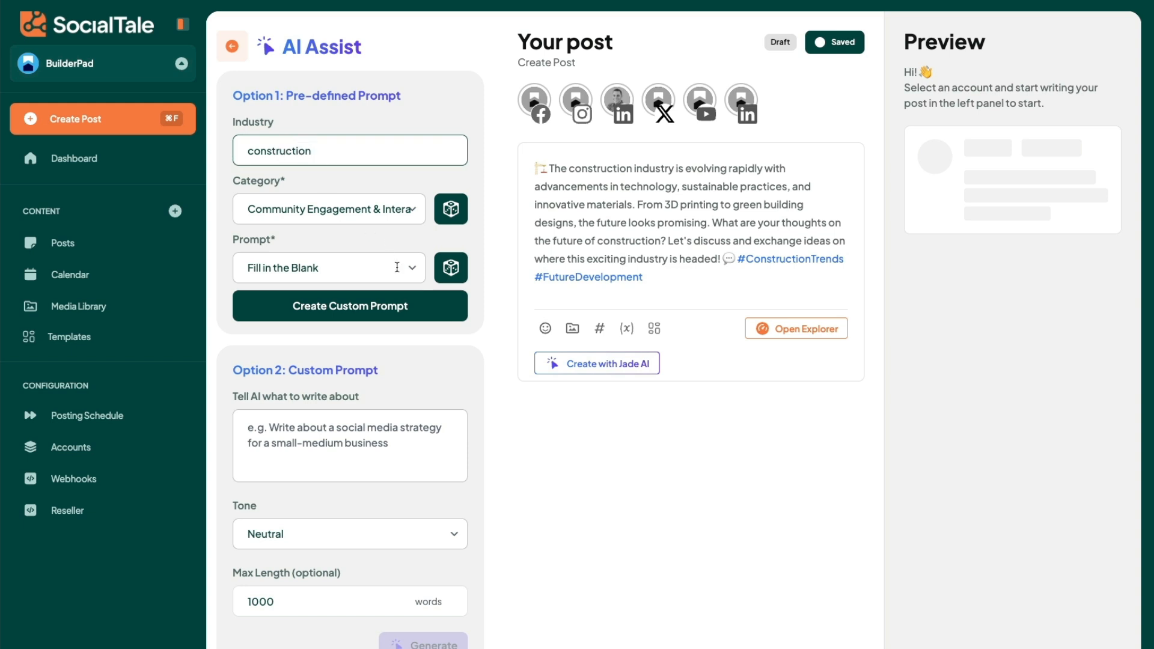
pyautogui.click(393, 310)
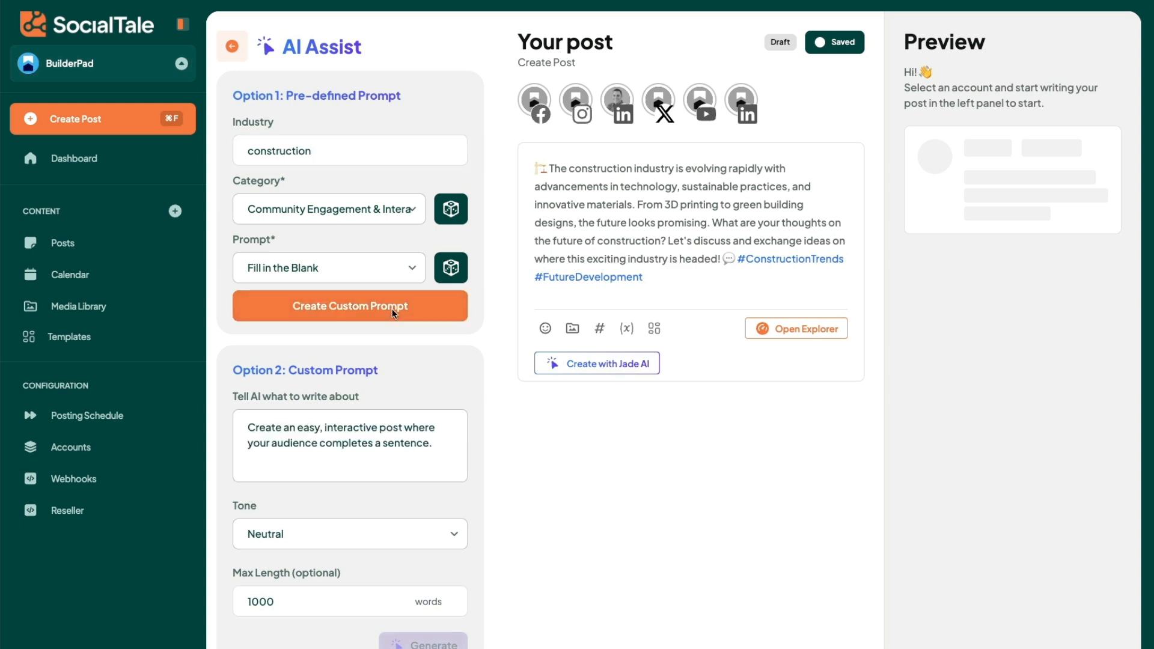
# Step: Append "targeting home builders" to the custom prompt and generate the post text
pyautogui.click(349, 445)
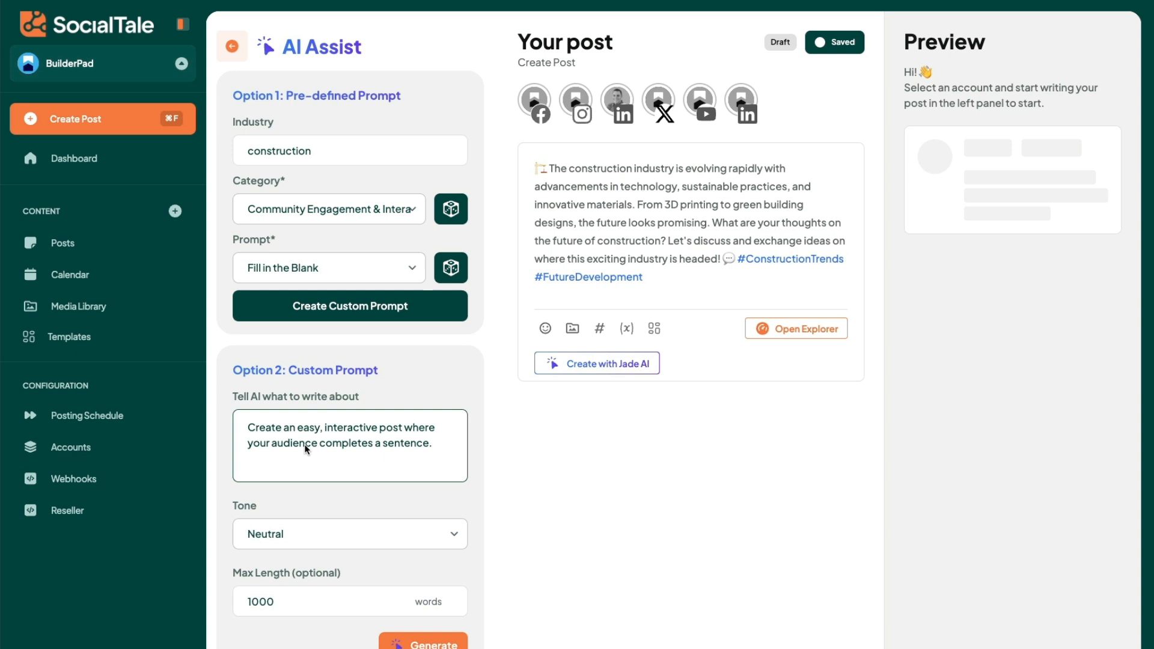
pyautogui.click(428, 445)
pyautogui.write('targeting home builders')
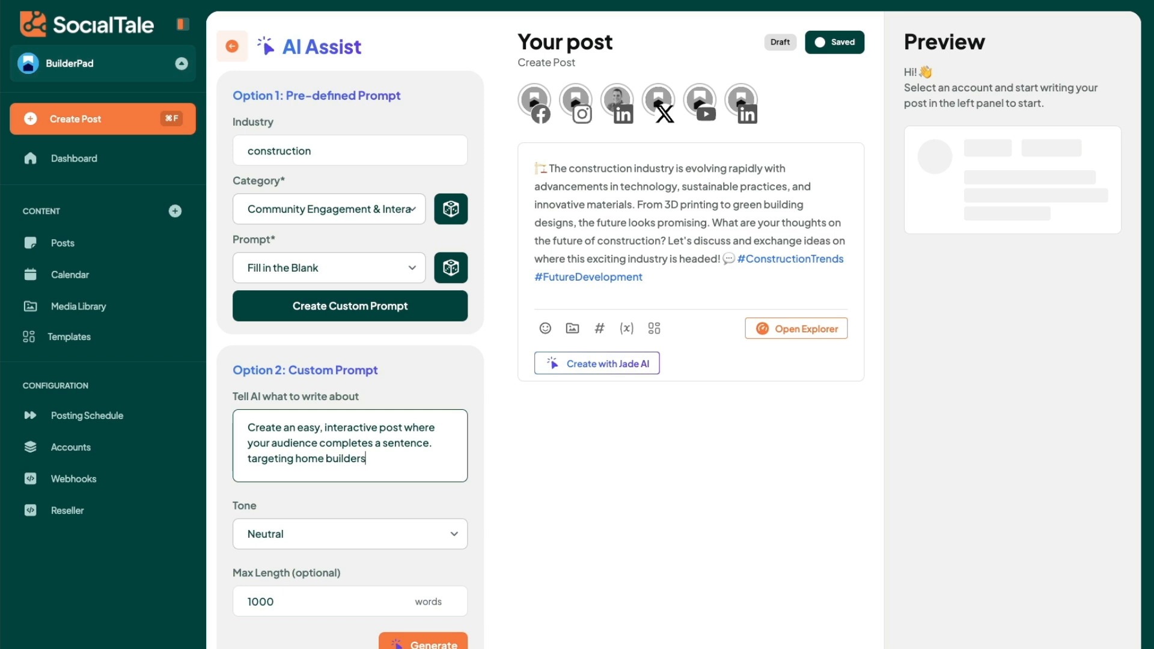
pyautogui.click(427, 642)
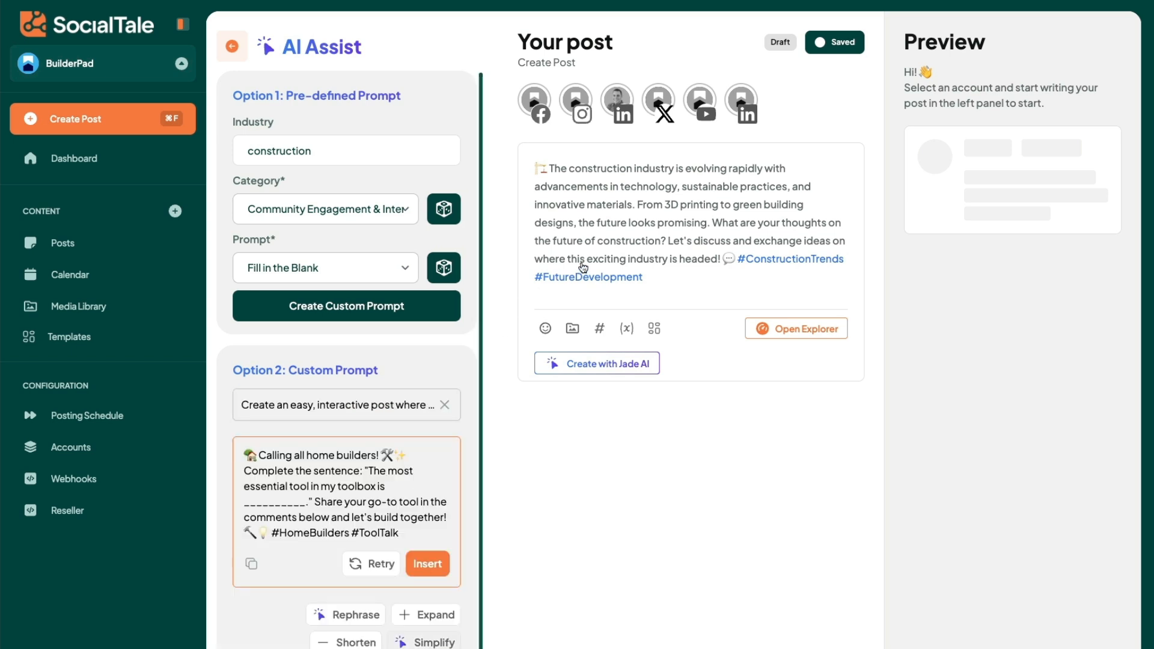
# Step: Replace the existing post text with the generated home builders text and reopen Jade AI's prompt options
pyautogui.tripleClick(583, 259)
pyautogui.press('BackSpace')
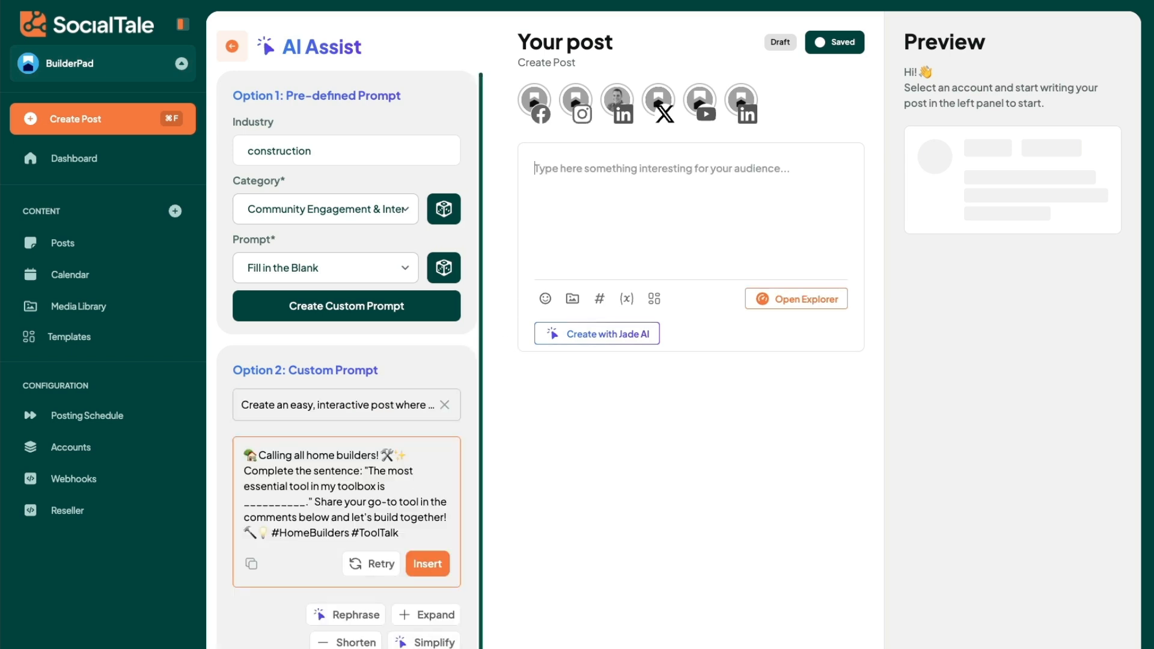
pyautogui.click(427, 563)
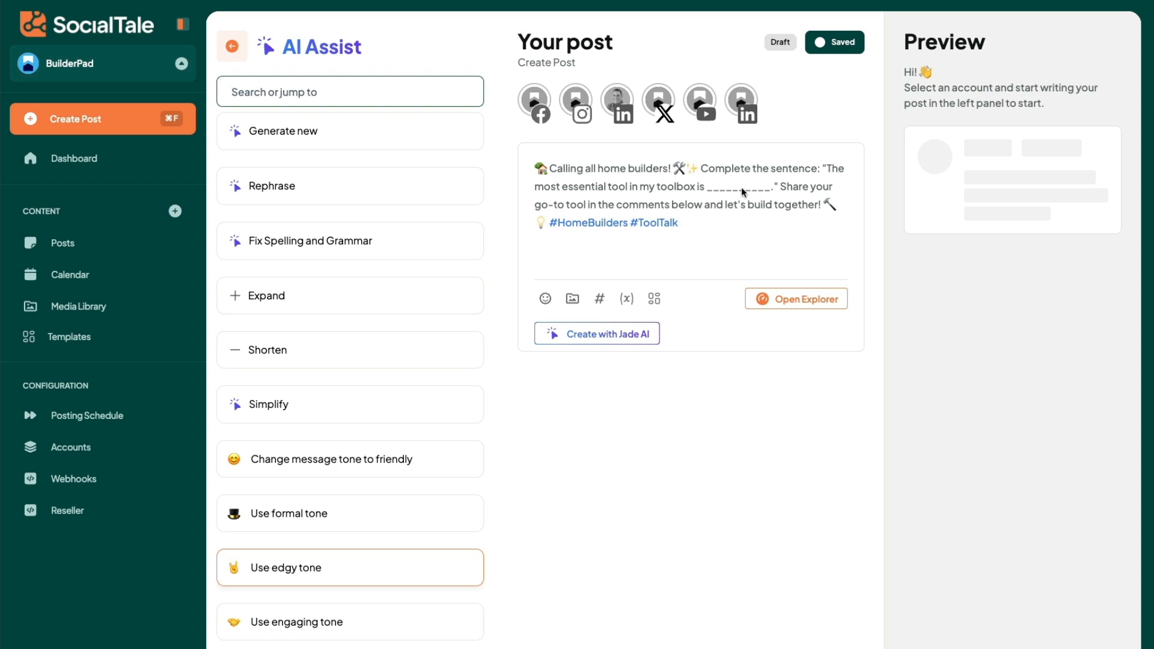
pyautogui.click(225, 45)
pyautogui.click(660, 290)
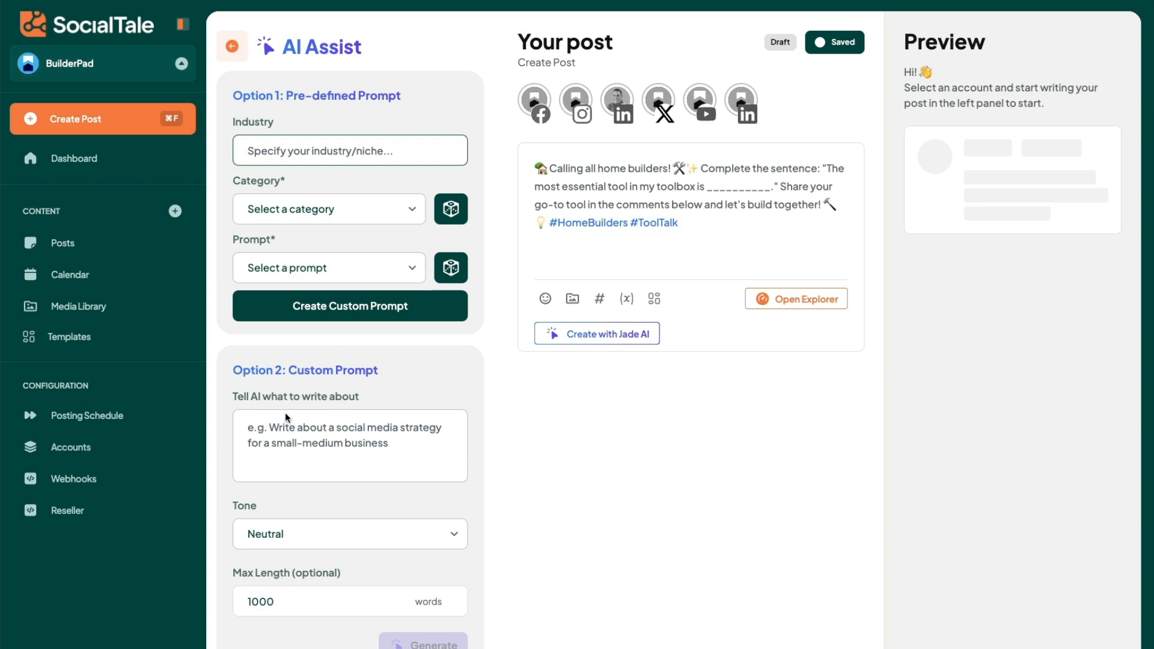
# Step: Go to the content calendar, start a new post and open Explorer for it
pyautogui.click(60, 279)
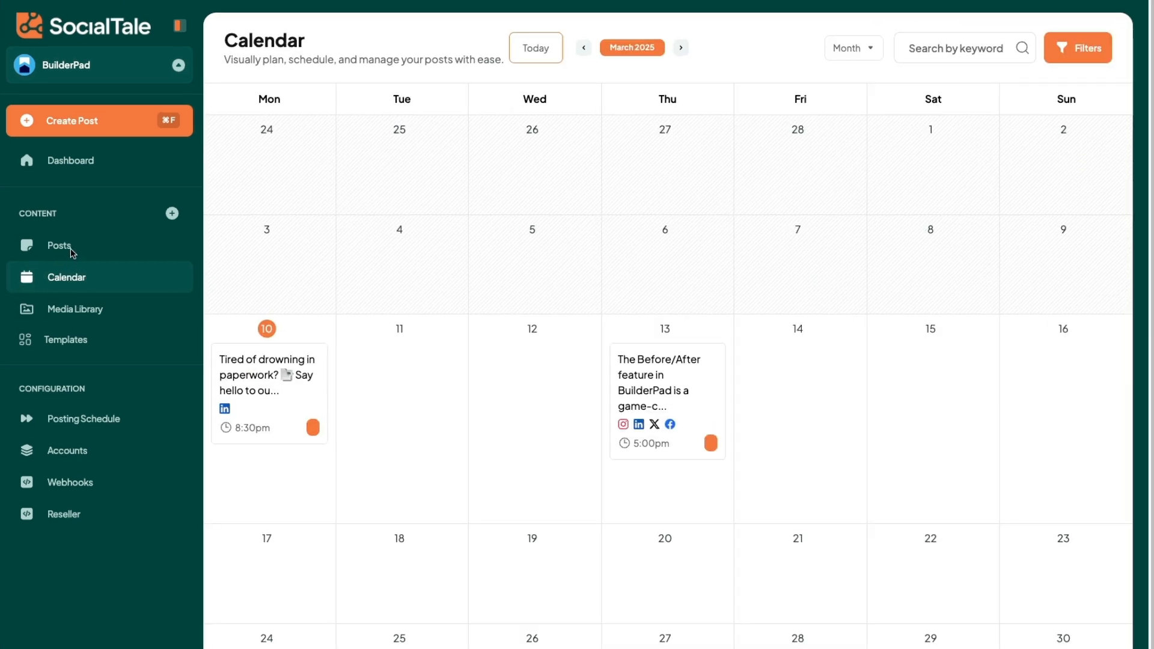
pyautogui.click(172, 213)
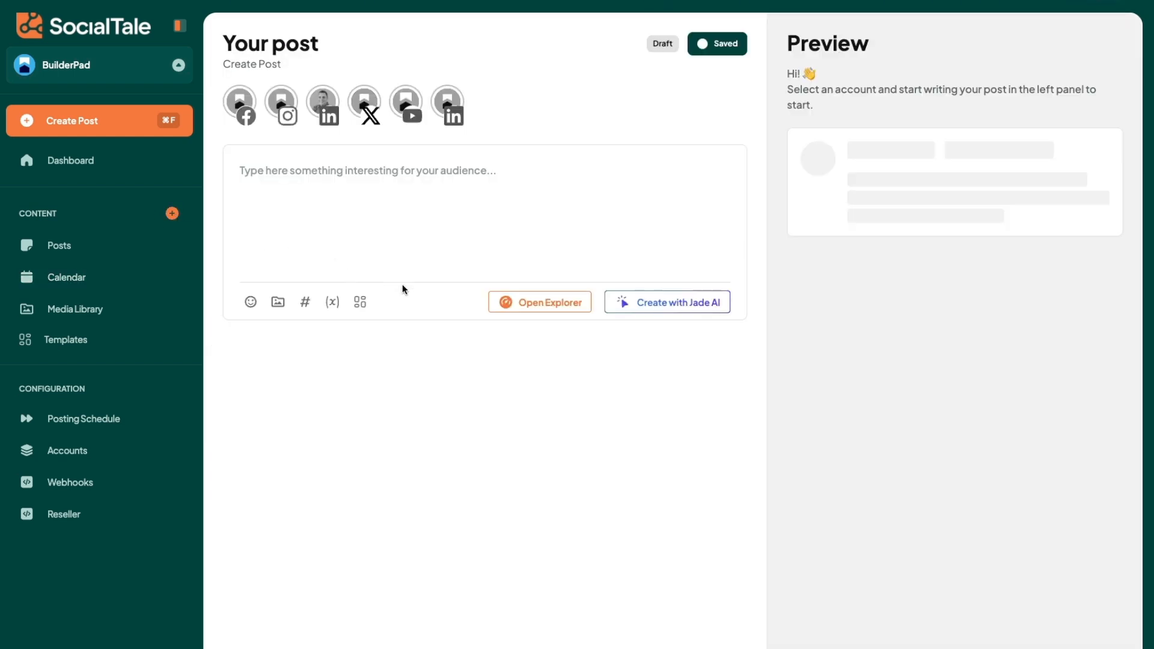
pyautogui.click(557, 307)
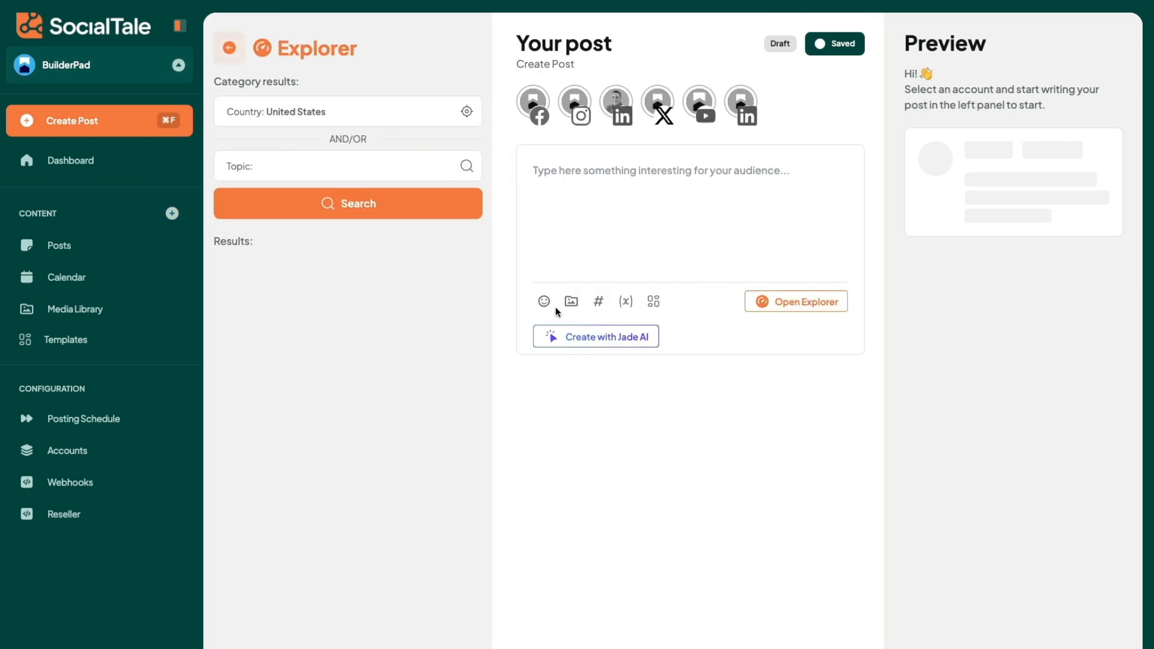
# Step: Search Explorer for the topic "international builders show" with United States as the country
pyautogui.click(332, 114)
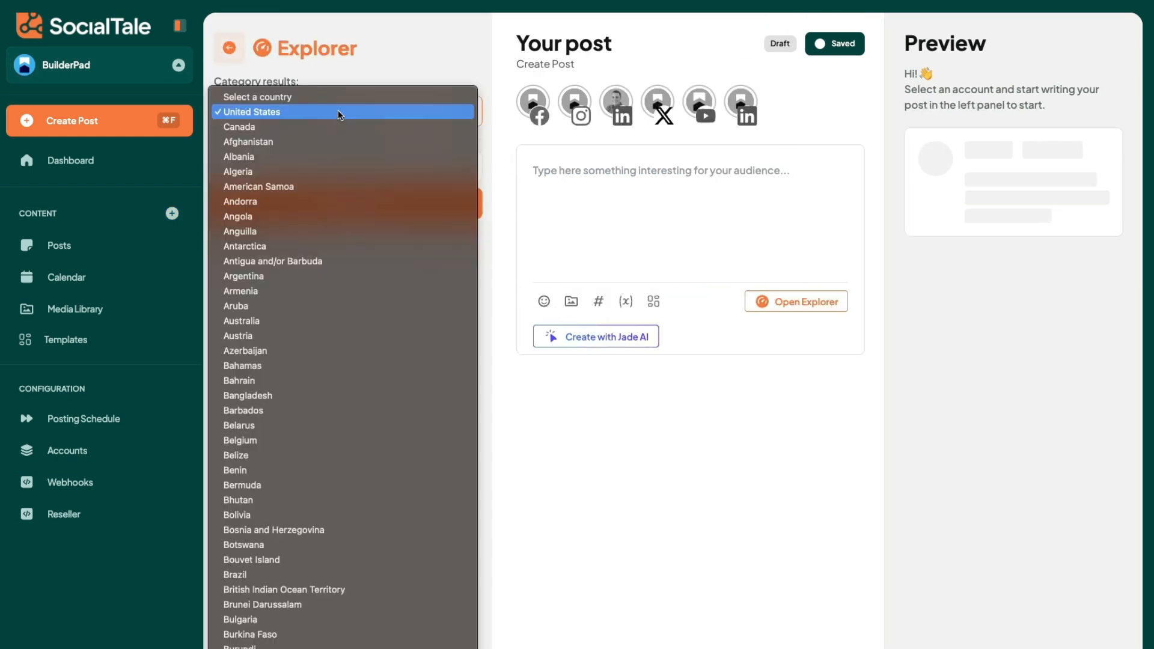
pyautogui.click(337, 111)
pyautogui.click(324, 155)
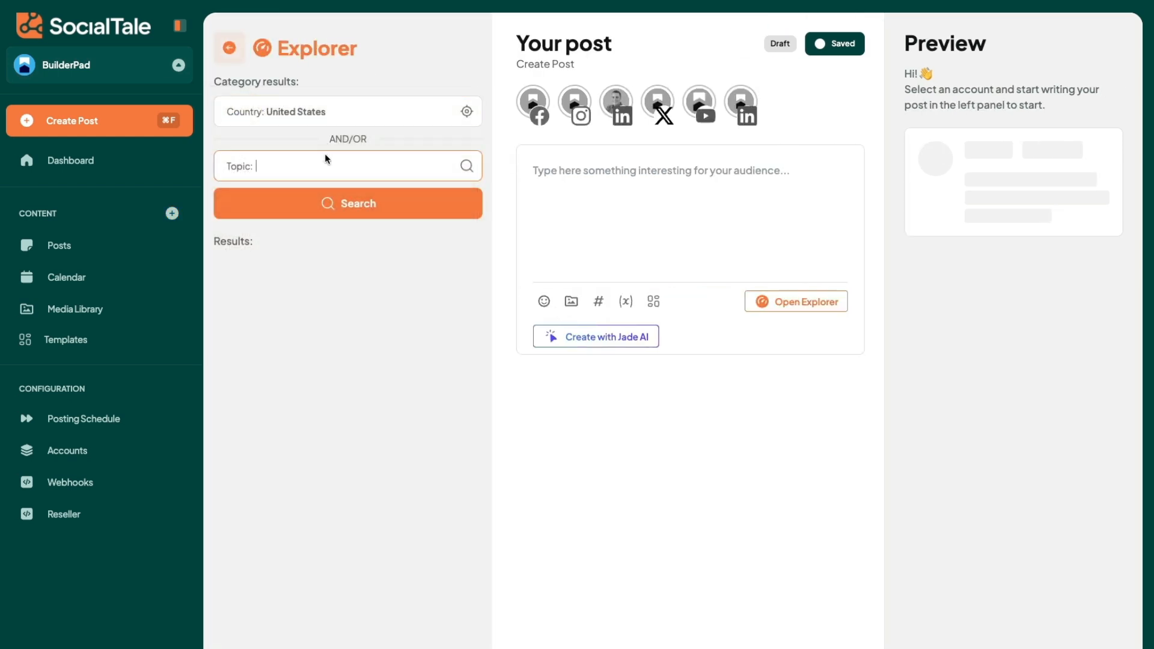
pyautogui.write('internation builders ds')
pyautogui.press('BackSpace')
pyautogui.press('BackSpace')
pyautogui.write('show')
pyautogui.write('international')
pyautogui.click(317, 205)
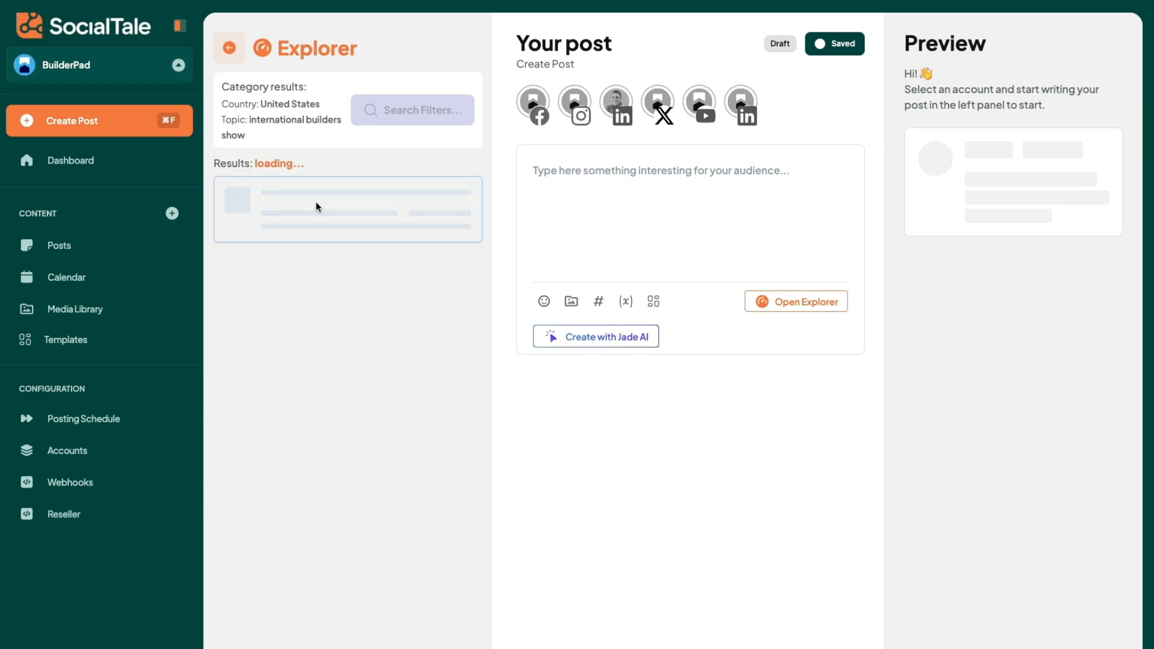
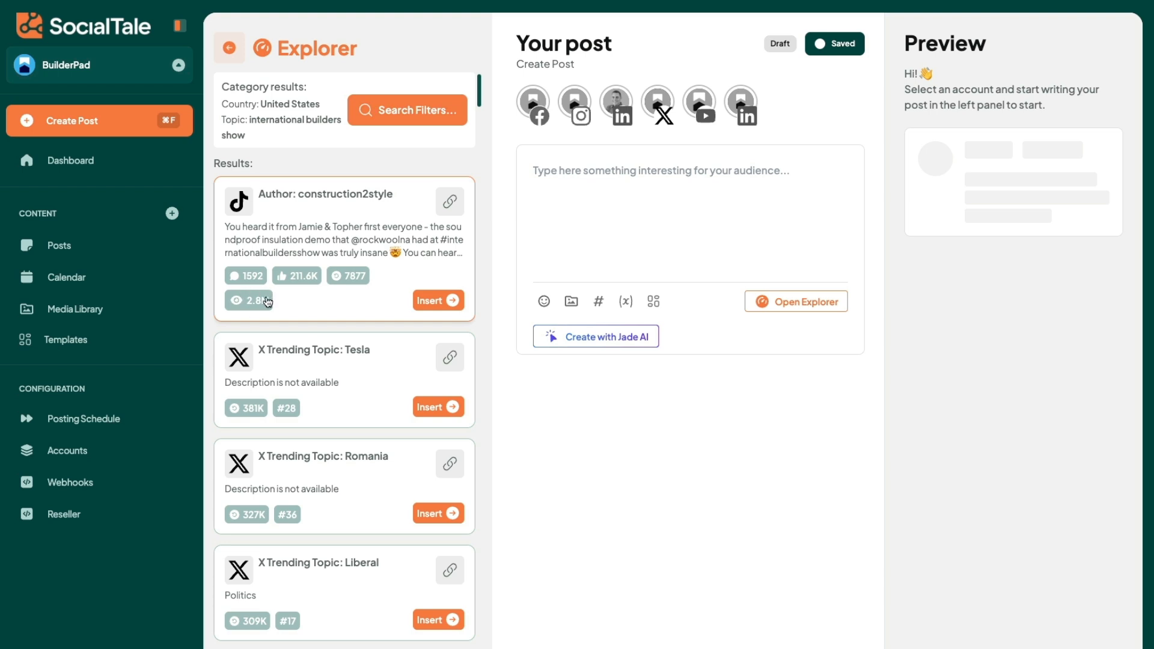
# Step: Insert the construction2style TikTok result into the post and open its source video
pyautogui.click(438, 300)
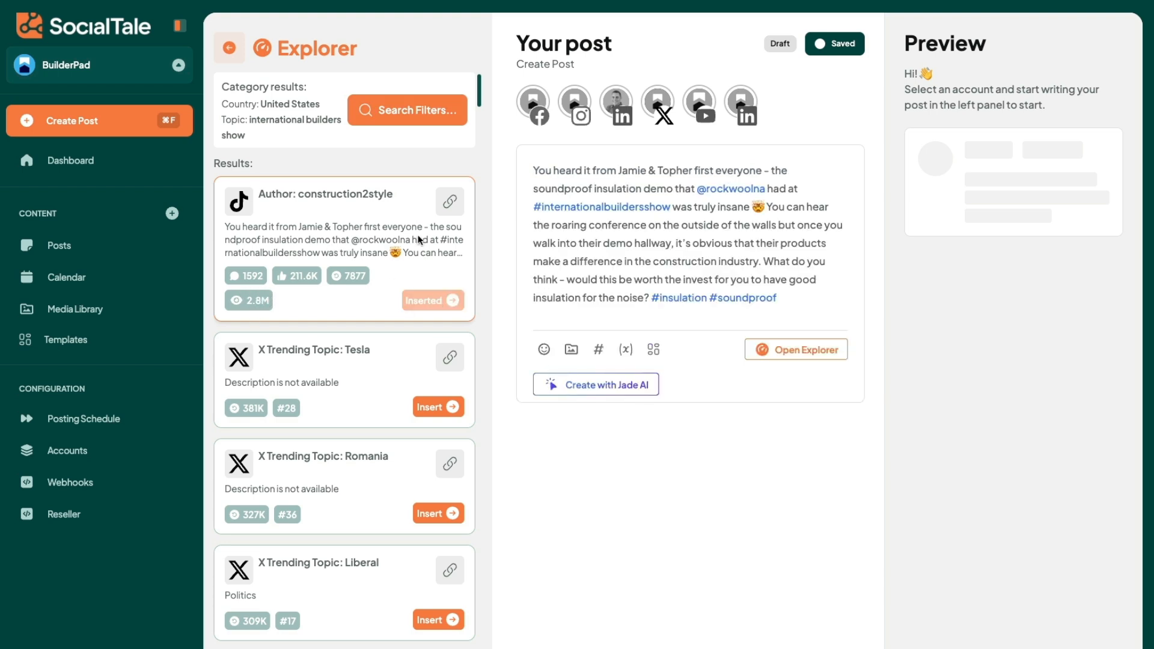
pyautogui.rightClick(445, 203)
pyautogui.click(492, 188)
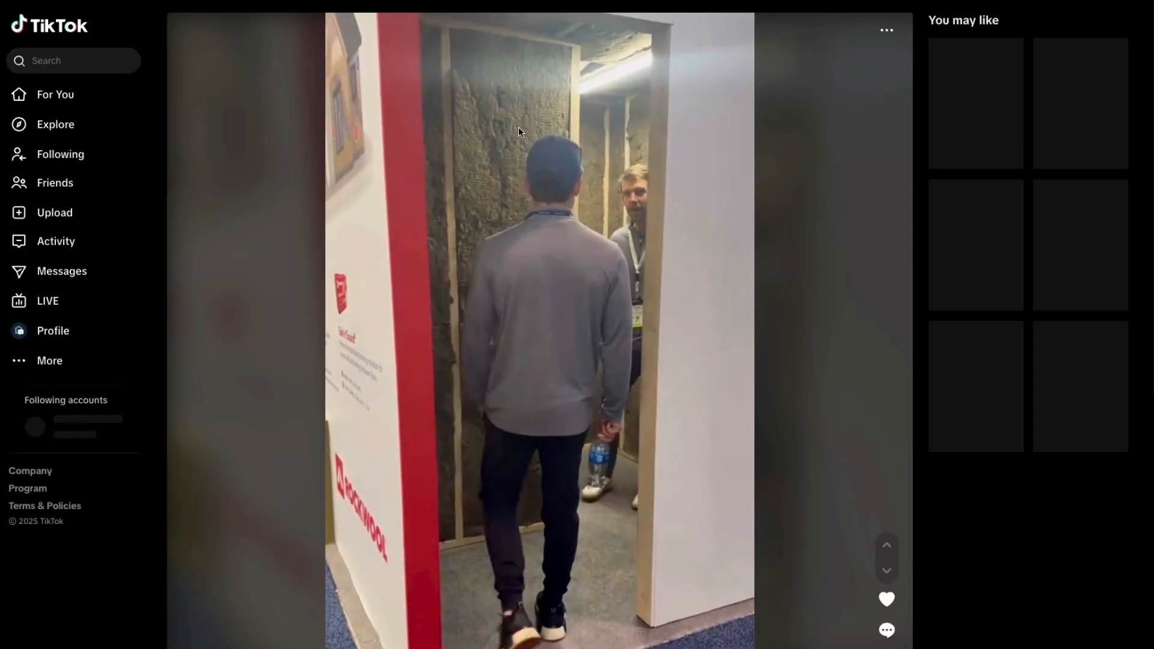
pyautogui.press('space')
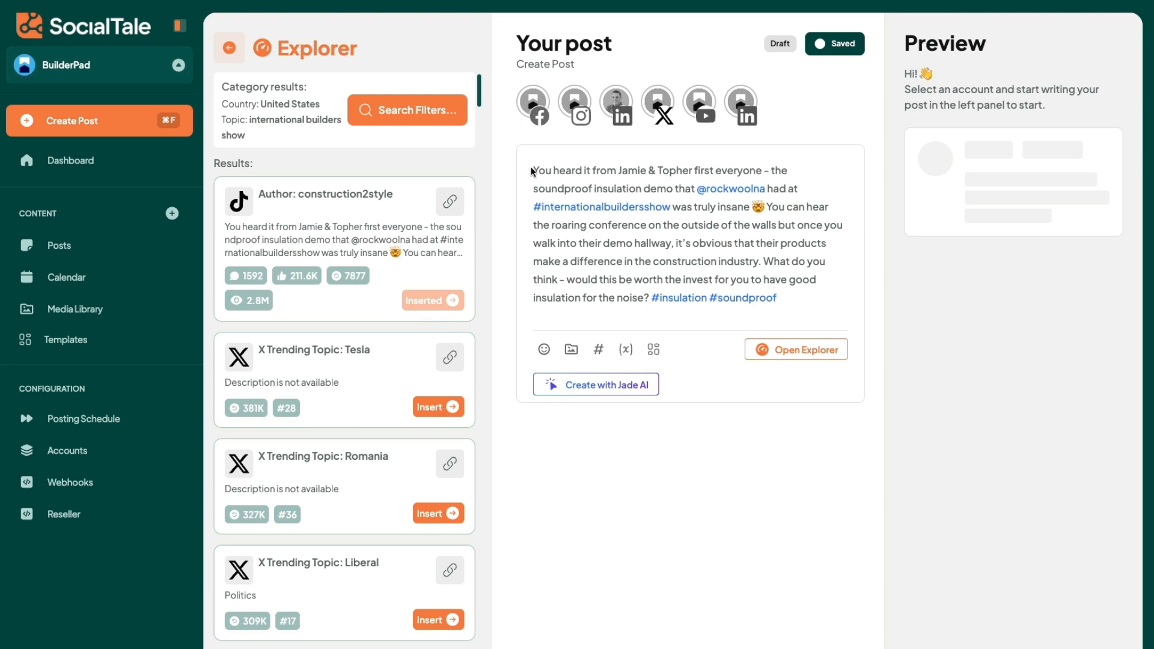
# Step: Break the post text after the opening "truly insane" sentence, leaving blank lines for an extra paragraph
pyautogui.moveTo(532, 165); pyautogui.dragTo(644, 165)
pyautogui.click(592, 170)
pyautogui.moveTo(539, 173); pyautogui.dragTo(784, 182)
pyautogui.click(782, 171)
pyautogui.click(767, 207)
pyautogui.press('Return')
pyautogui.press('Return')
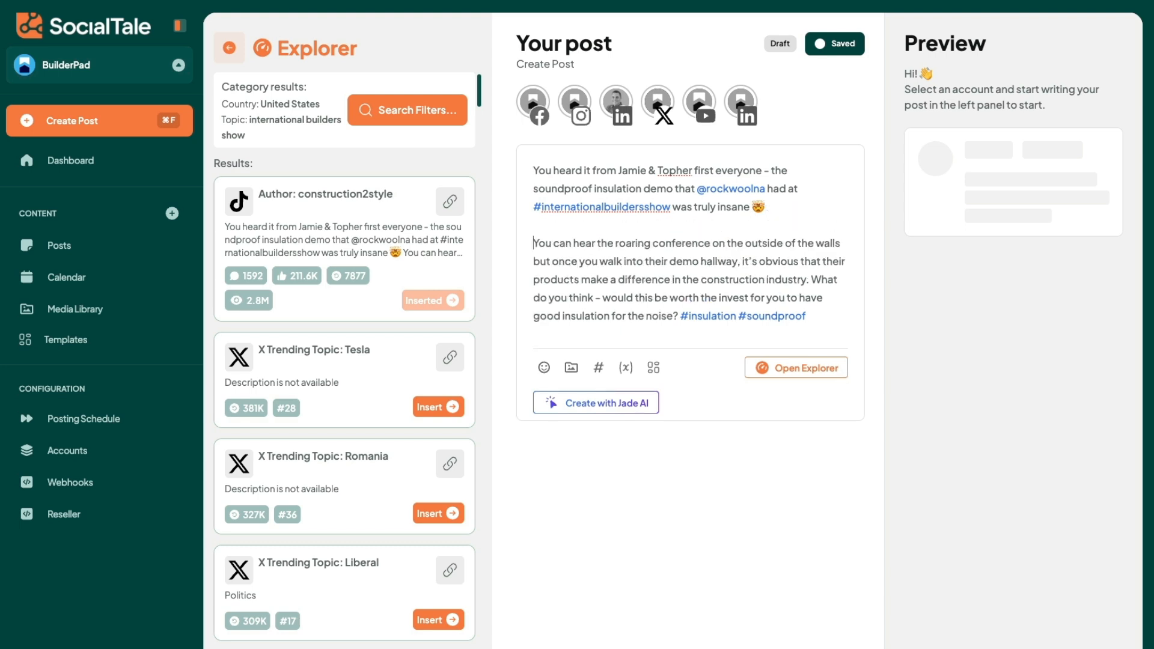
pyautogui.press('Return')
pyautogui.press('Return')
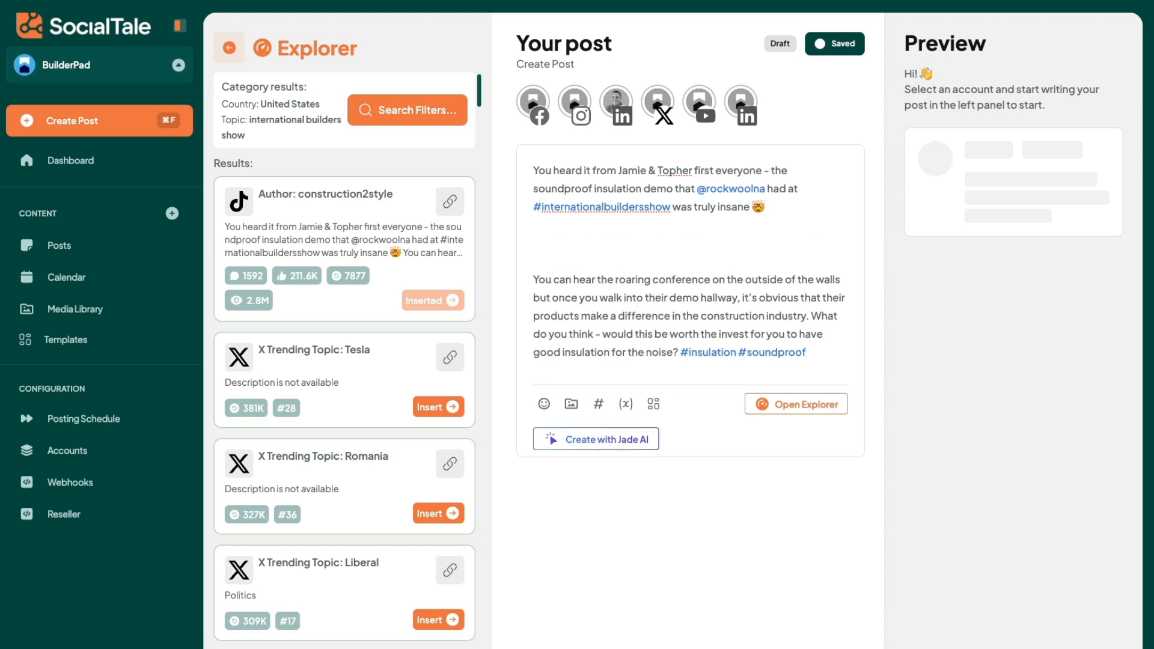
# Step: Add the paragraph "Was great to have a cocktail after the event as well :-)" in the gap
pyautogui.write('Was great to have a cockt')
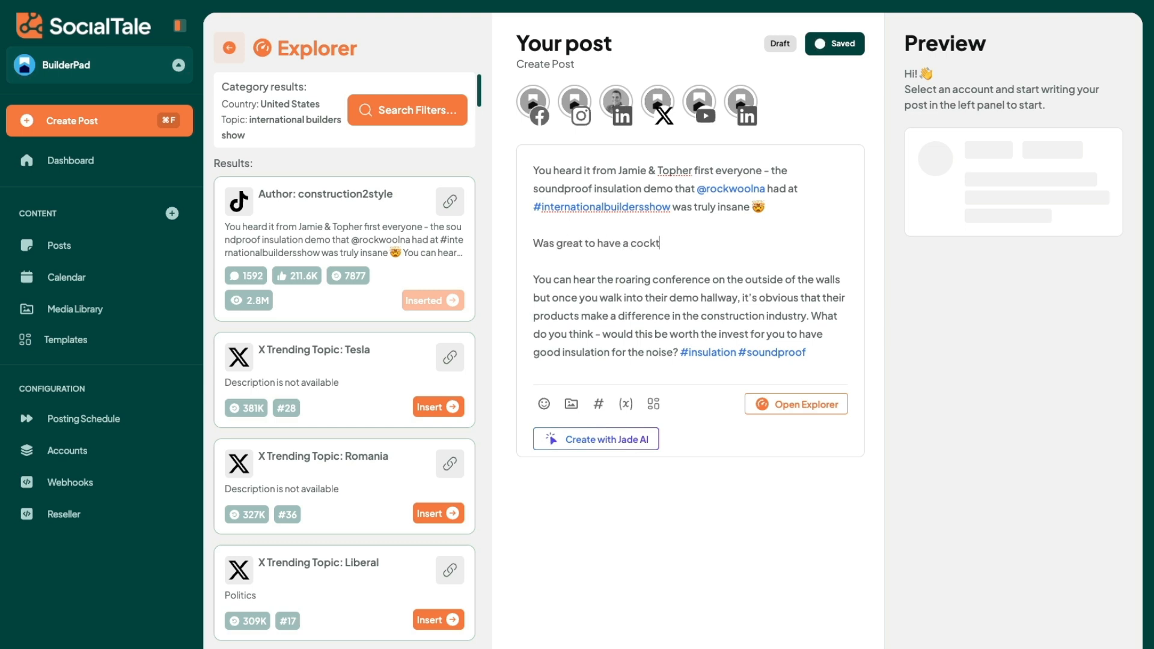
pyautogui.write('ail after the event as well :-)')
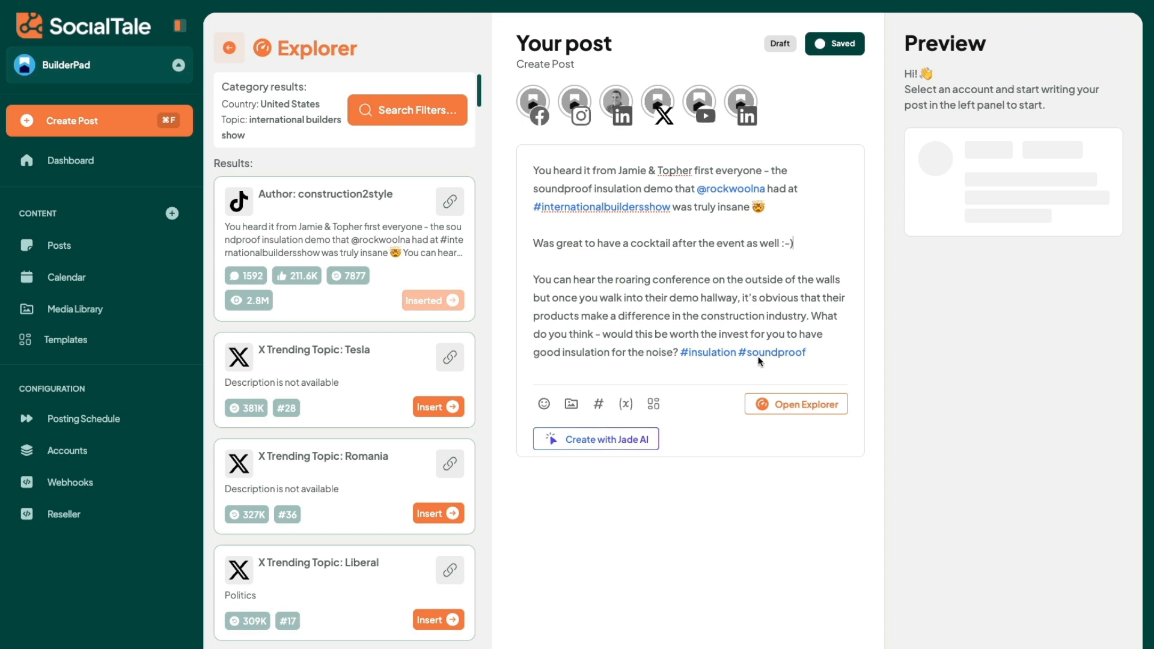
pyautogui.click(762, 280)
# Step: Look through the Explorer results and open the source article "KNB Associates demonstration home to be unveiled at NAHB"
pyautogui.scroll(-10, 343, 408)
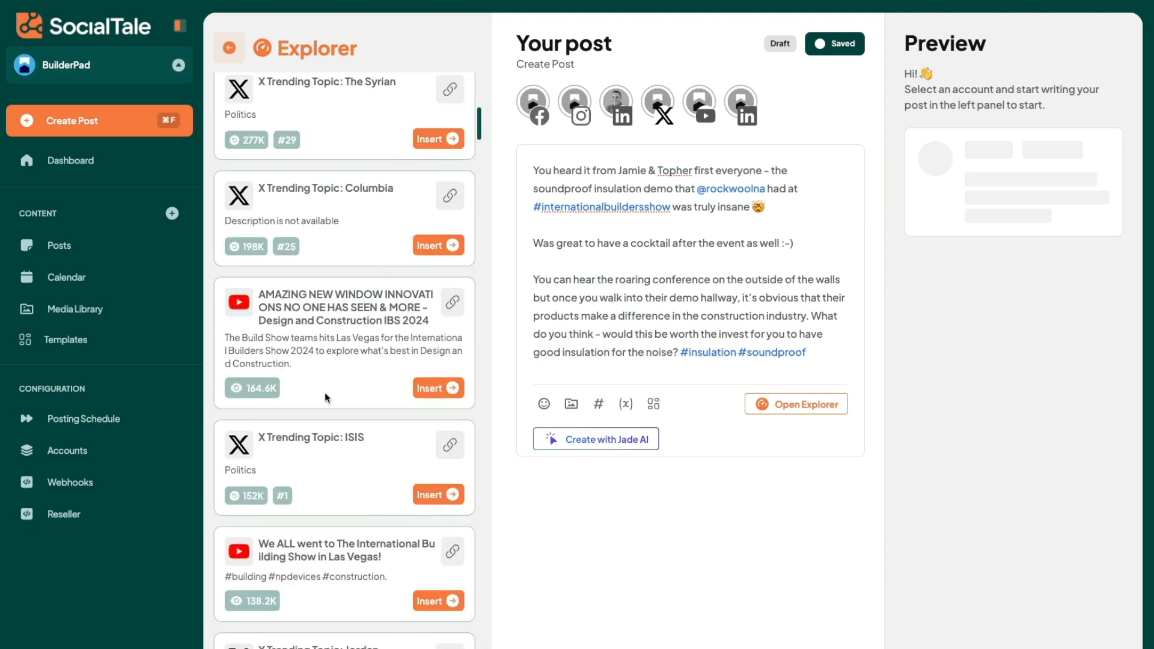
pyautogui.scroll(-10, 340, 379)
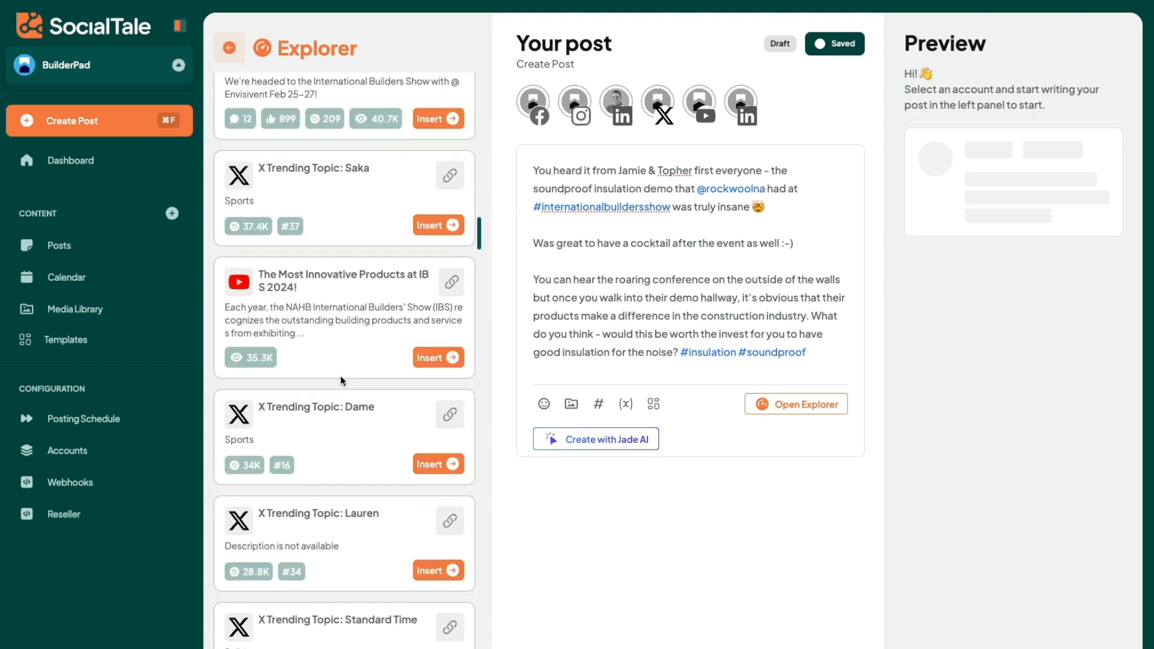
pyautogui.scroll(-10, 340, 375)
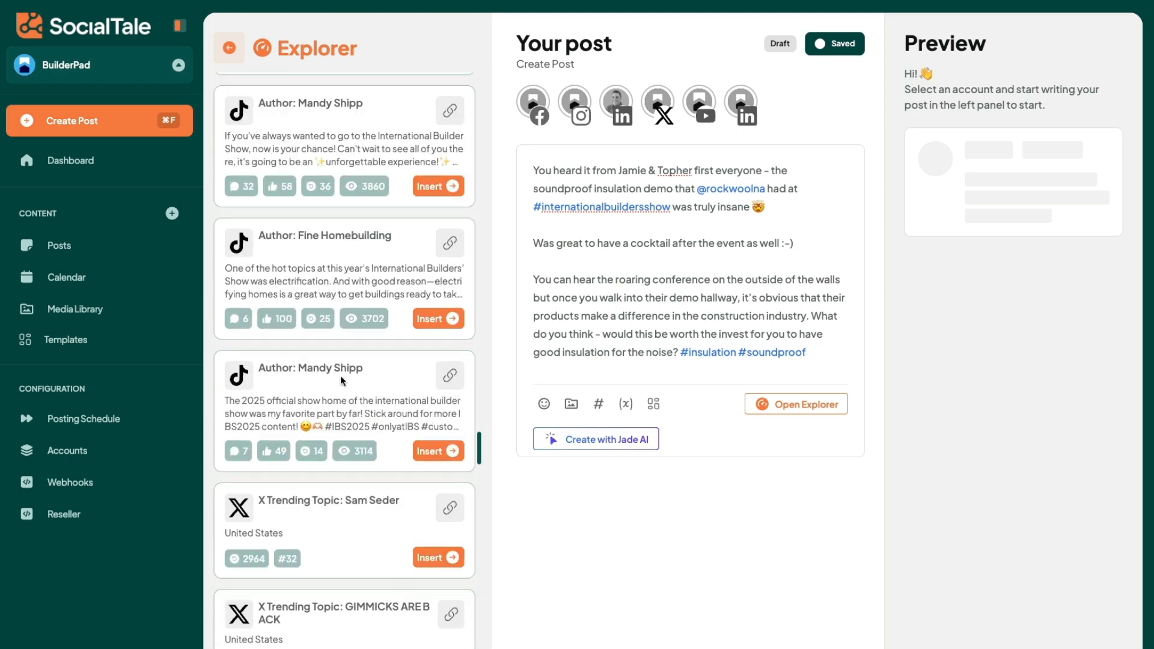
pyautogui.scroll(-6, 340, 375)
pyautogui.scroll(3, 325, 301)
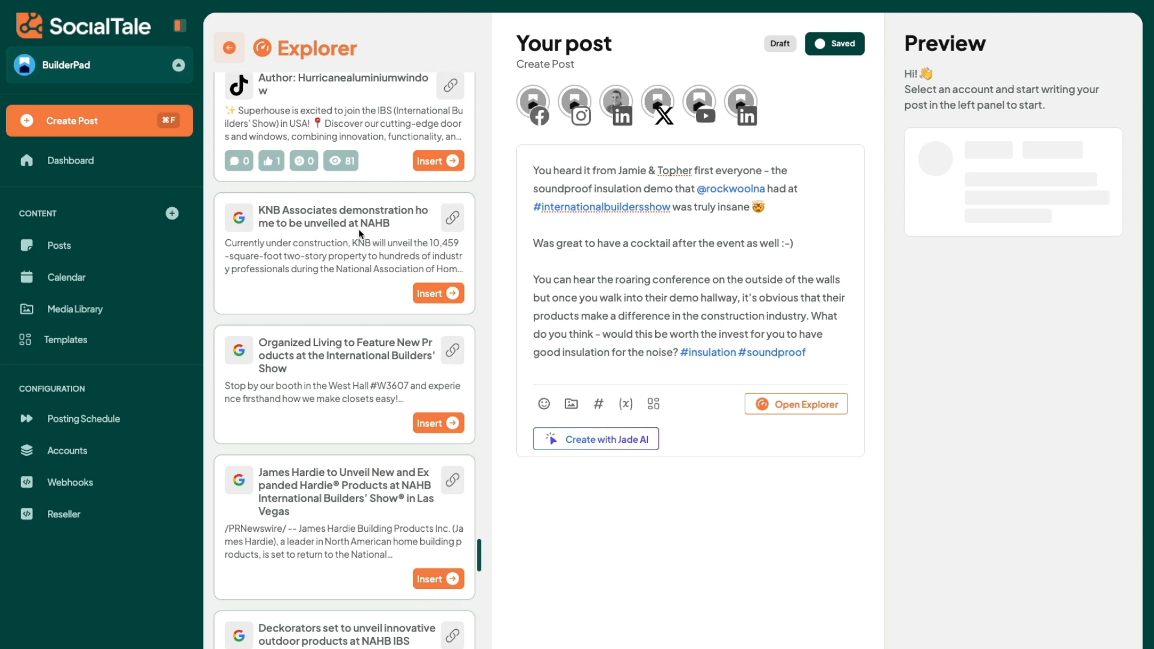
pyautogui.scroll(-1, 358, 276)
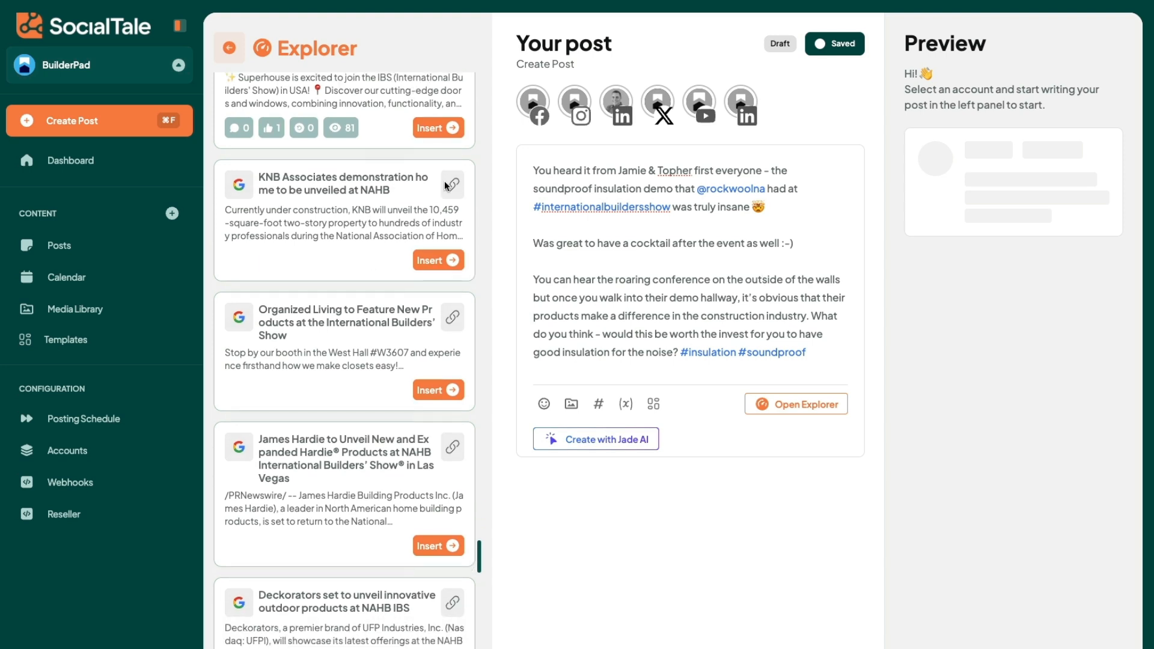
pyautogui.rightClick(447, 184)
pyautogui.click(498, 188)
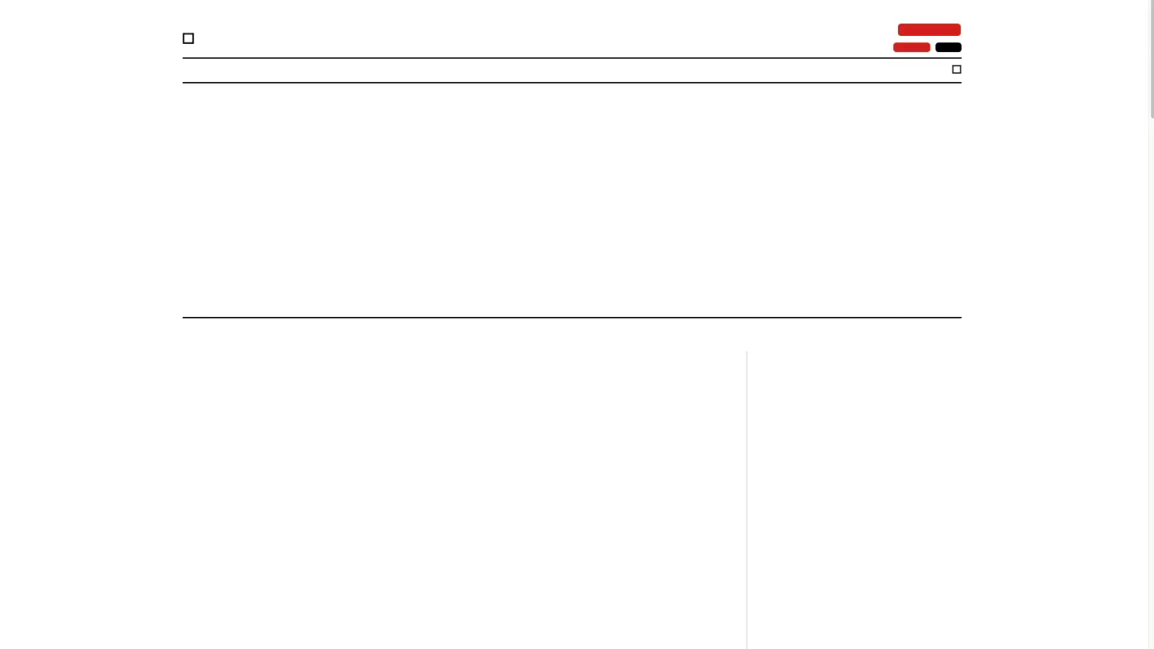
pyautogui.scroll(-8, 628, 201)
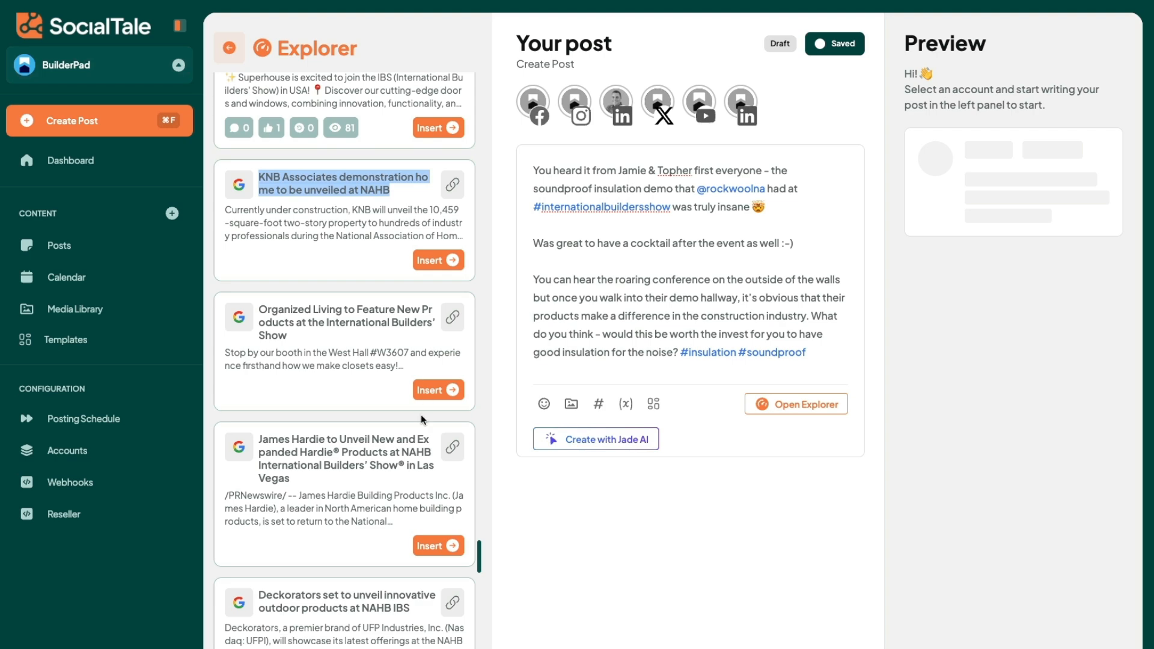
# Step: Look through the remaining Explorer news results and select the Facebook account for the post
pyautogui.scroll(-20, 405, 467)
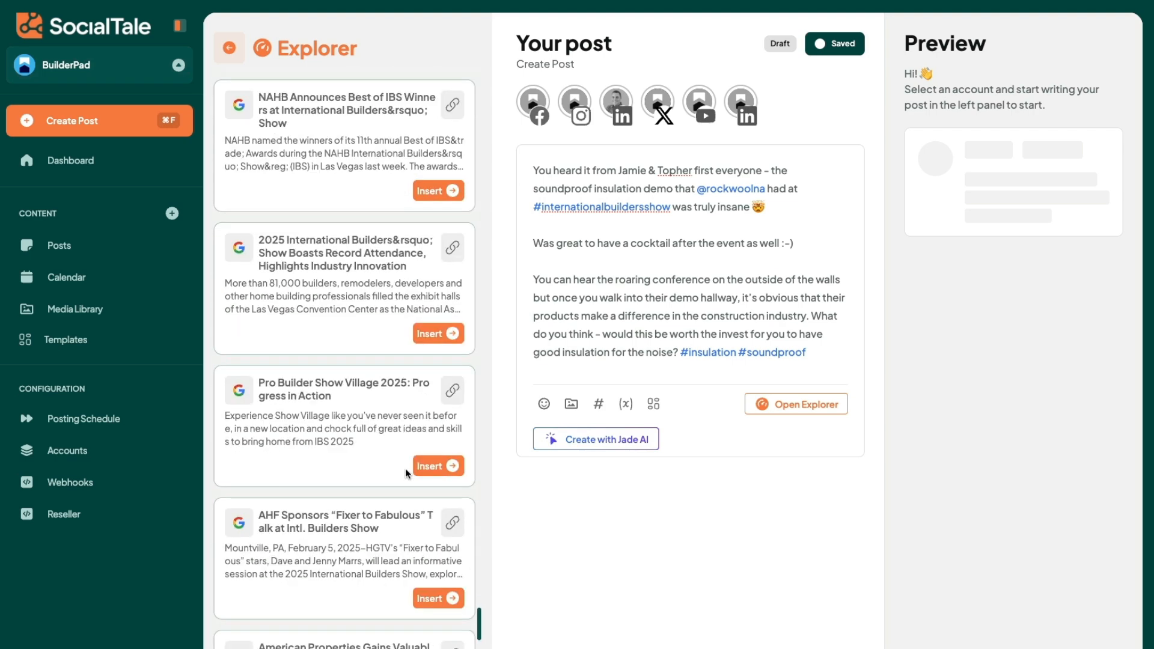
pyautogui.scroll(-9, 405, 467)
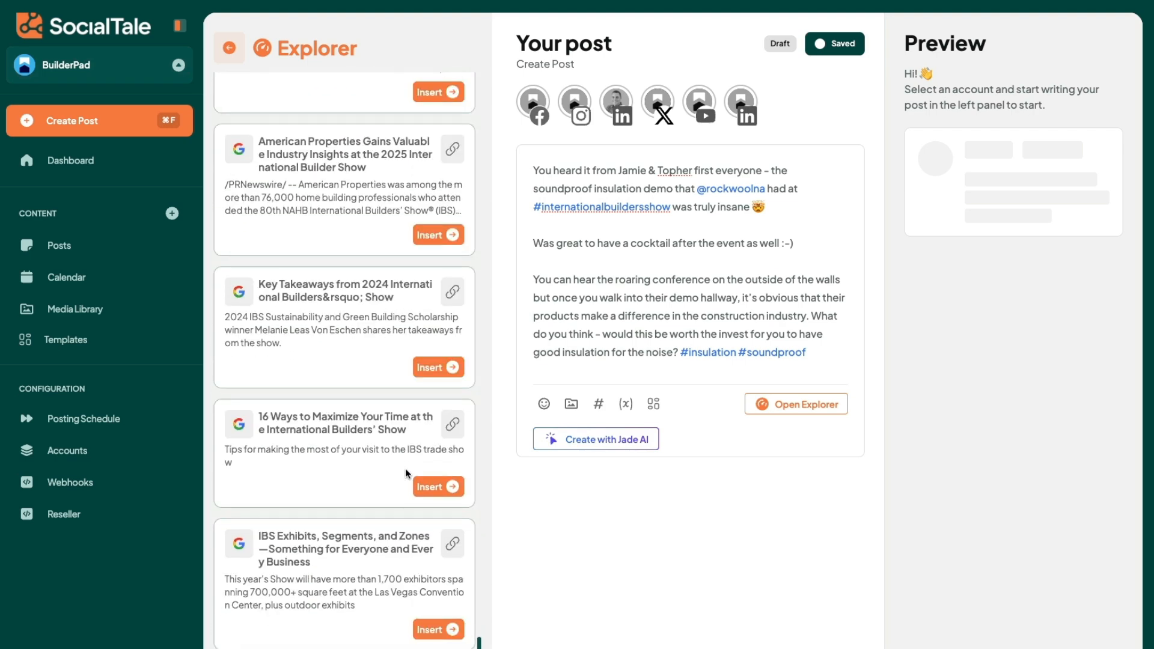
pyautogui.scroll(-8, 406, 473)
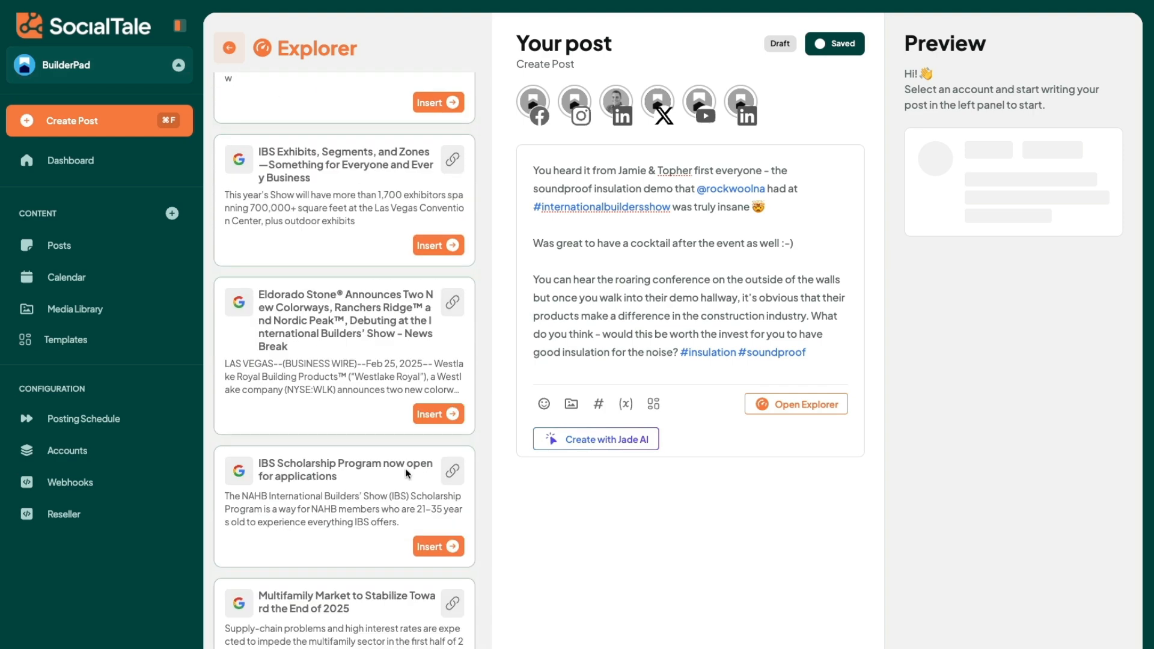
pyautogui.scroll(-2, 405, 471)
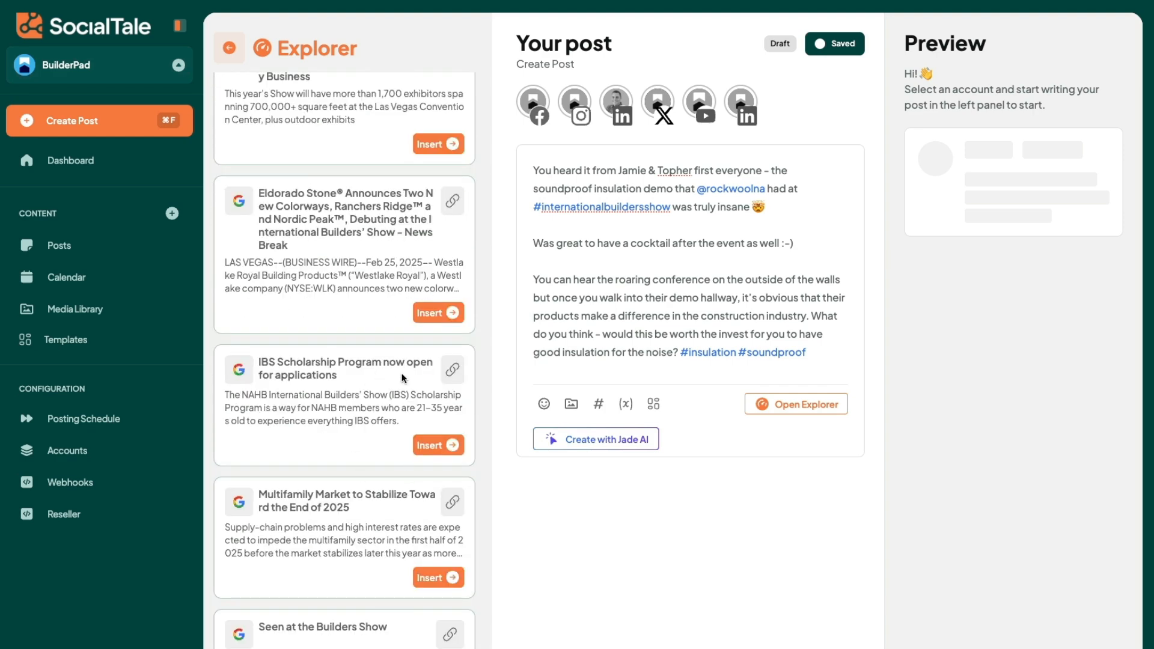
pyautogui.scroll(10, 354, 412)
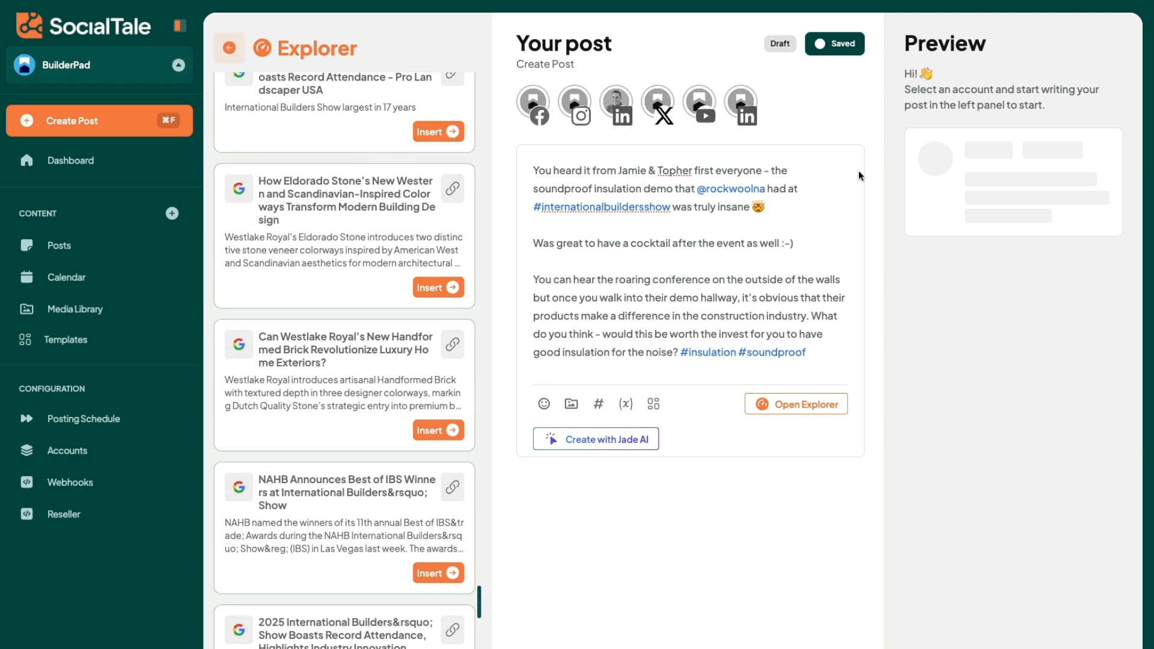
pyautogui.click(530, 101)
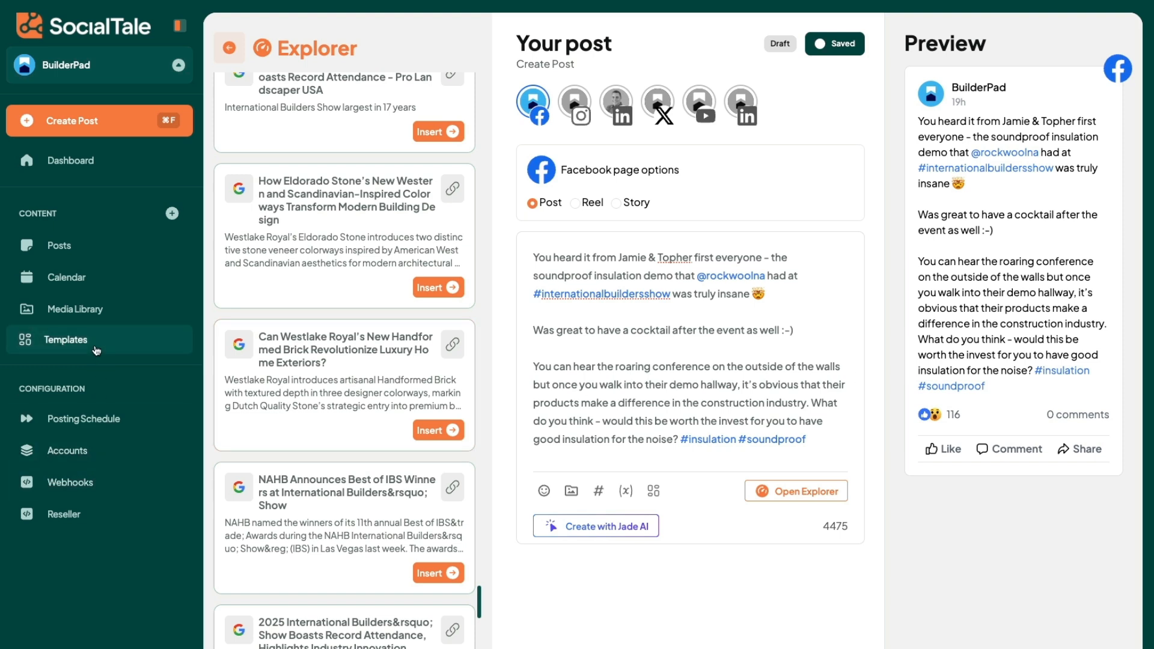
# Step: Open the Media Library and look through its uploaded images
pyautogui.click(105, 314)
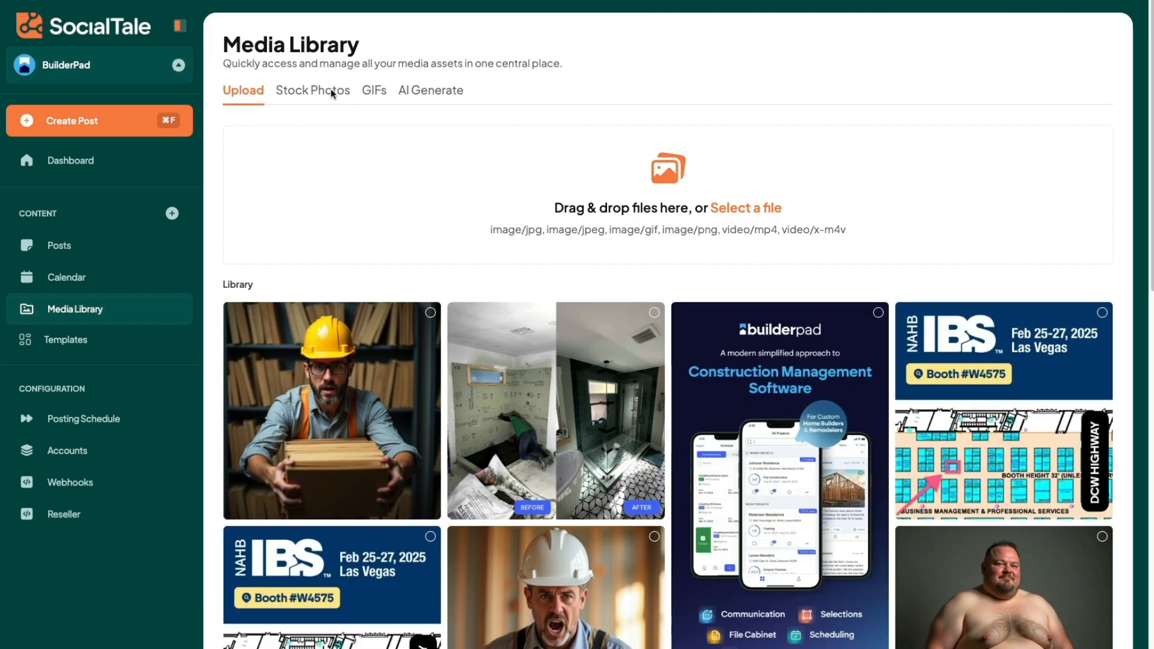
pyautogui.scroll(-5, 720, 320)
pyautogui.scroll(5, 697, 349)
pyautogui.scroll(-8, 697, 348)
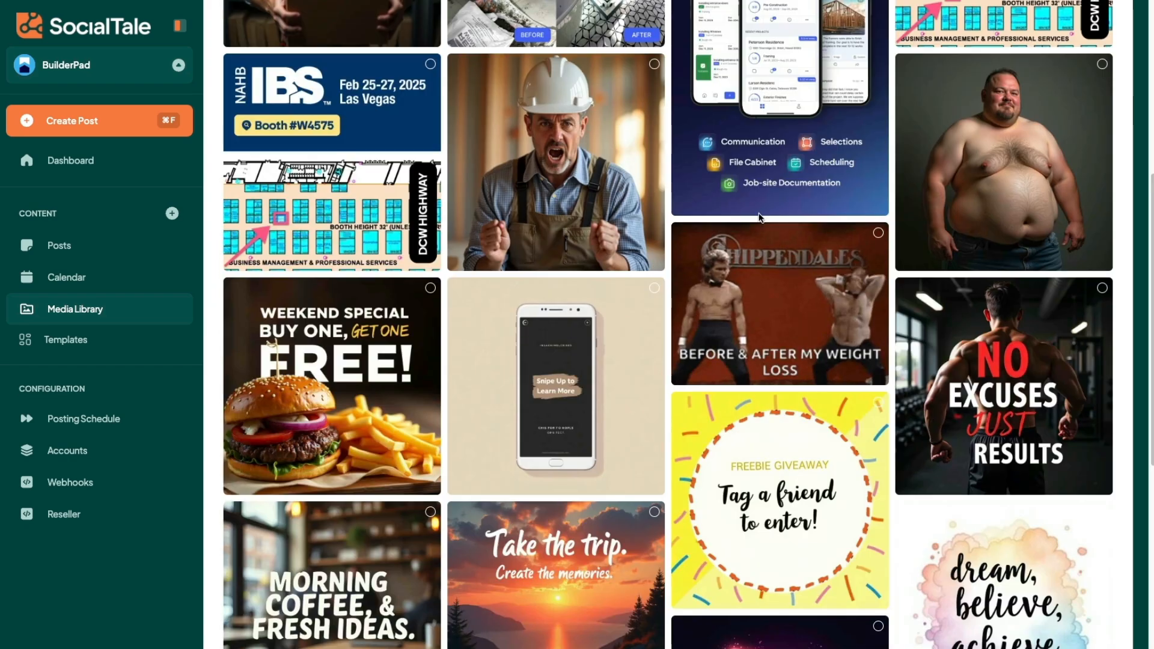
pyautogui.scroll(-3, 759, 218)
pyautogui.scroll(10, 601, 240)
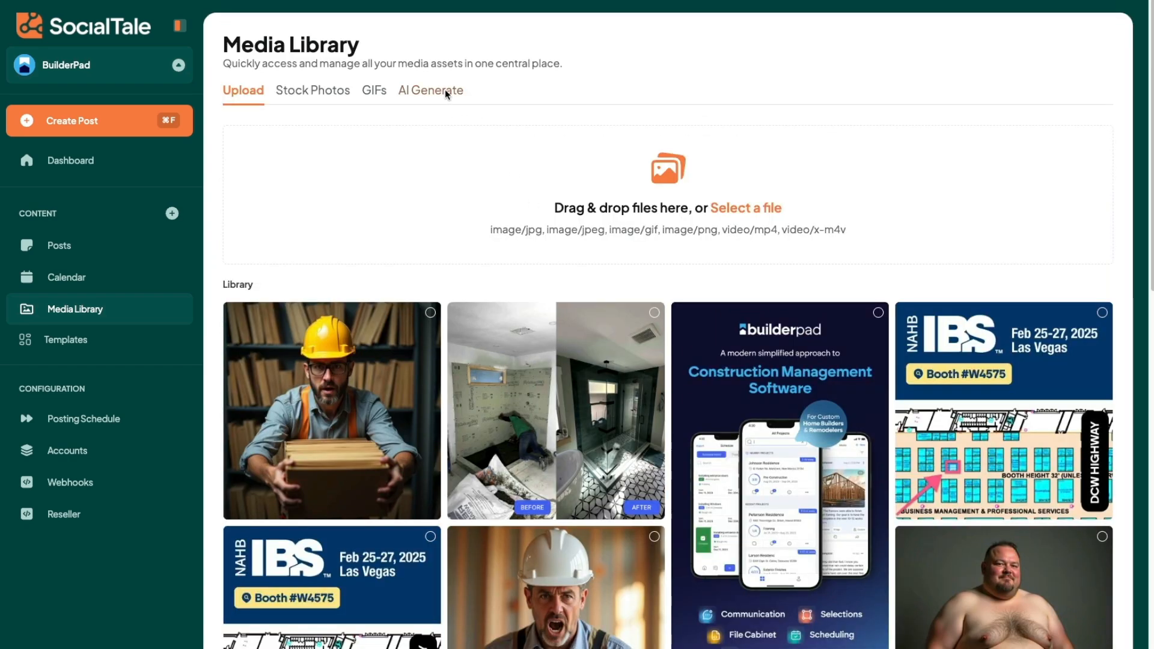
# Step: Check the Media Library's AI image generator, GIF search and the file formats supported for uploads
pyautogui.click(445, 91)
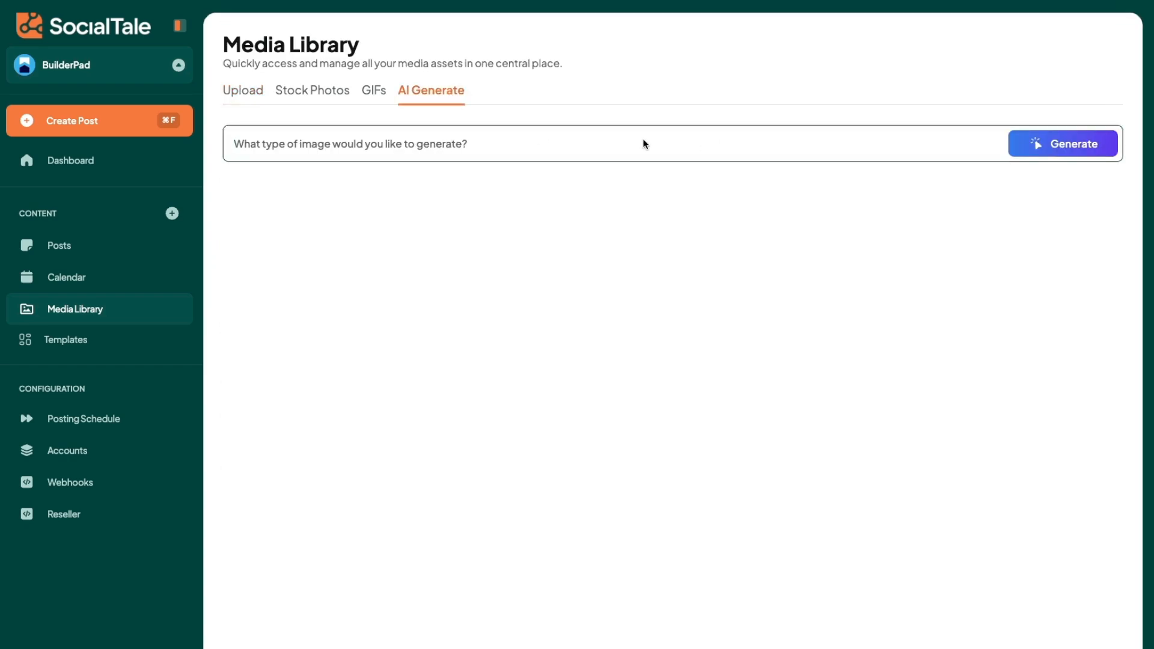
pyautogui.click(371, 91)
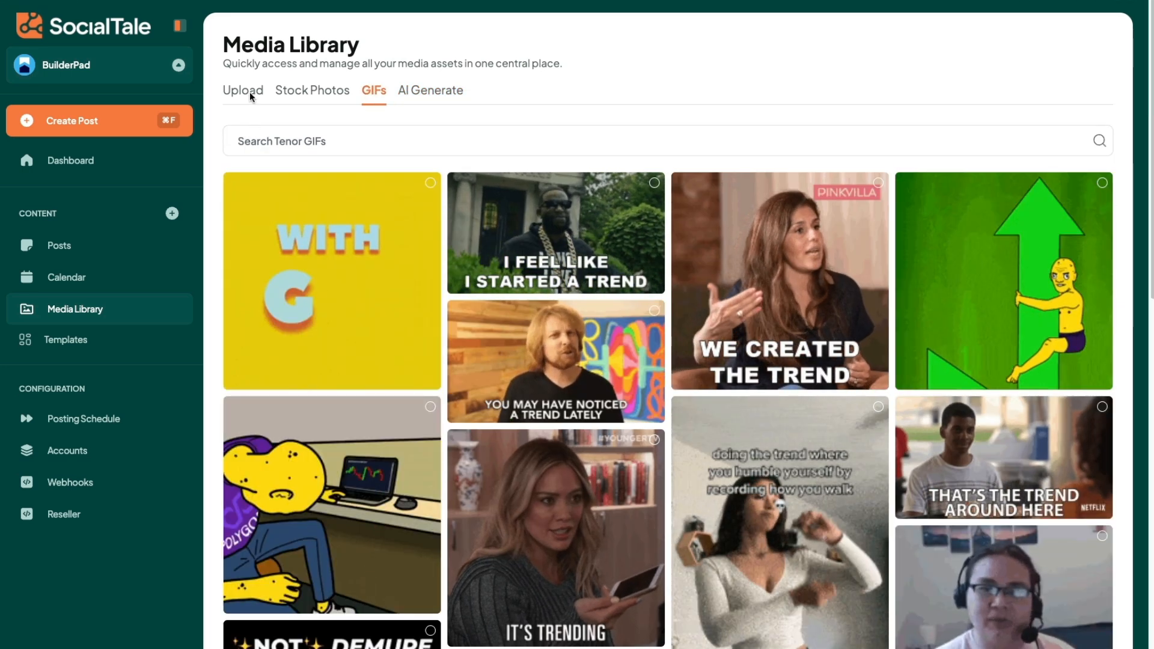
pyautogui.click(250, 92)
pyautogui.moveTo(755, 231)
pyautogui.mouseDown()
pyautogui.moveTo(851, 233)
pyautogui.moveTo(745, 235)
pyautogui.mouseUp()
pyautogui.click(742, 235)
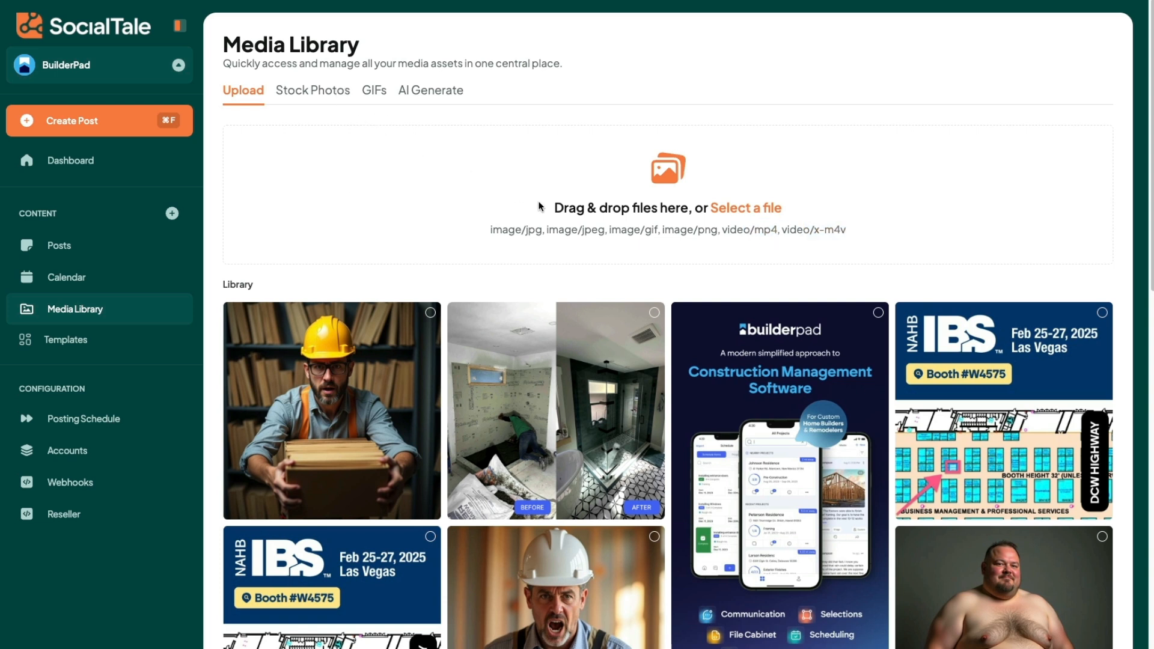
pyautogui.moveTo(515, 231); pyautogui.dragTo(626, 232)
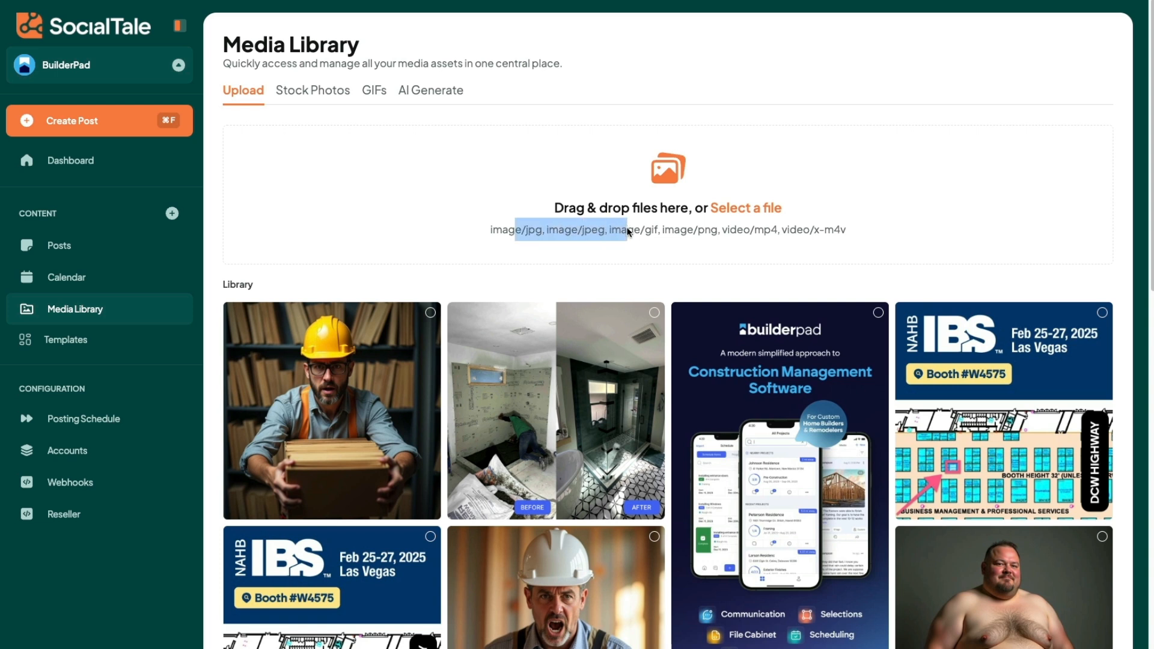
pyautogui.click(427, 94)
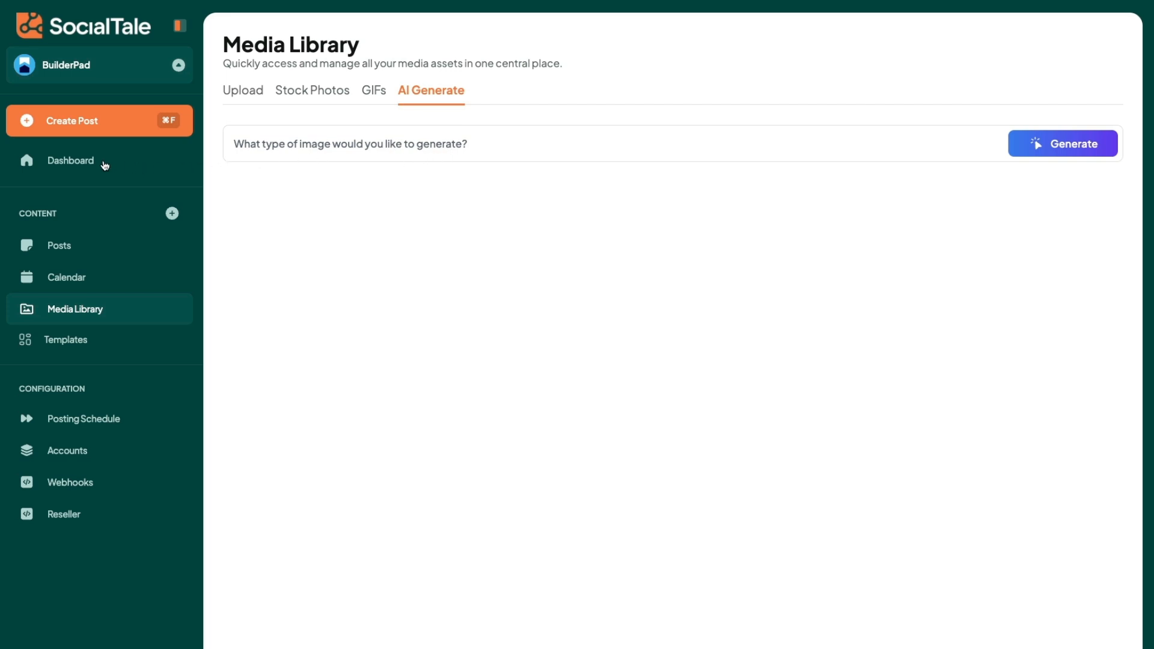
# Step: Start a new post template and name it "IBS"
pyautogui.click(88, 346)
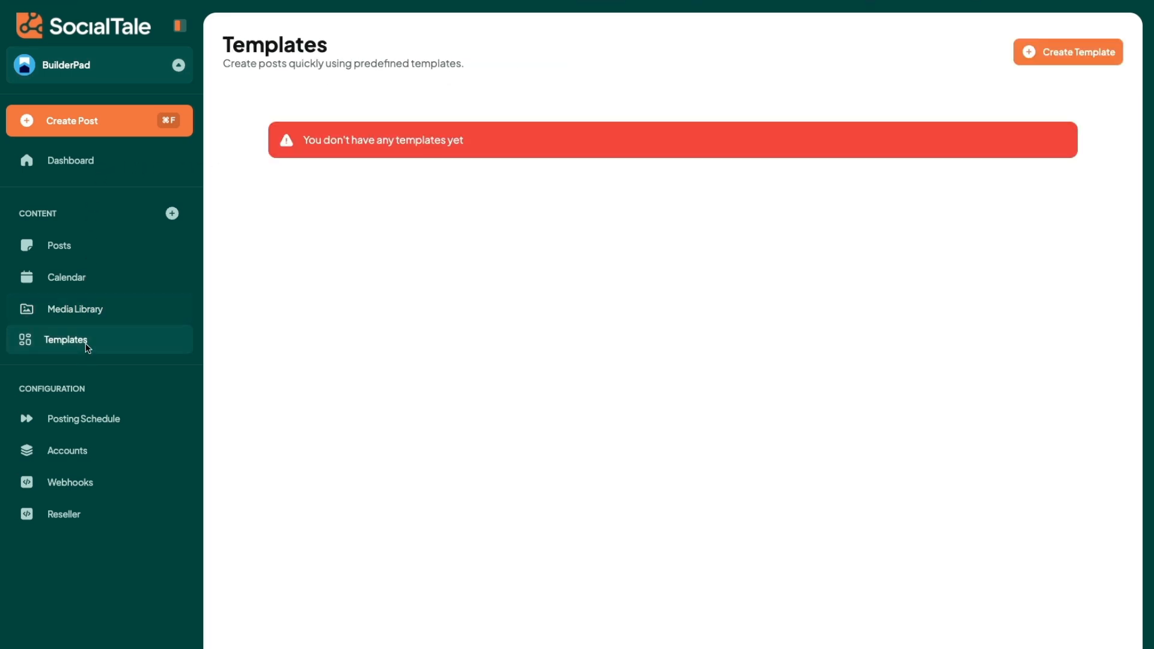
pyautogui.click(1052, 53)
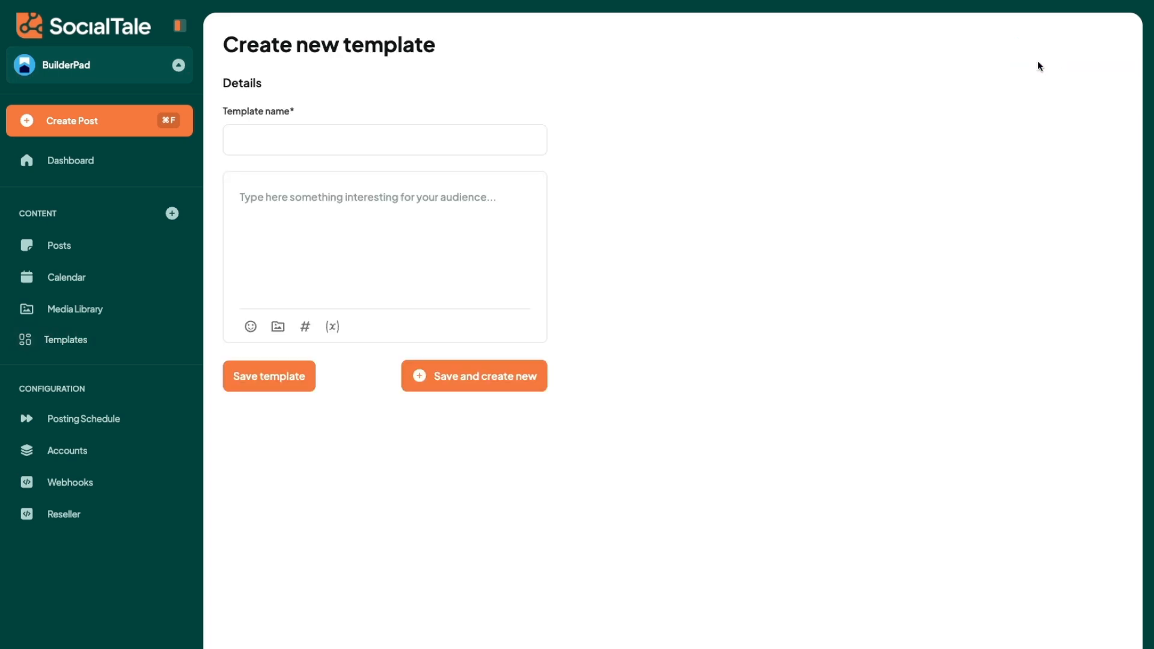
pyautogui.click(388, 135)
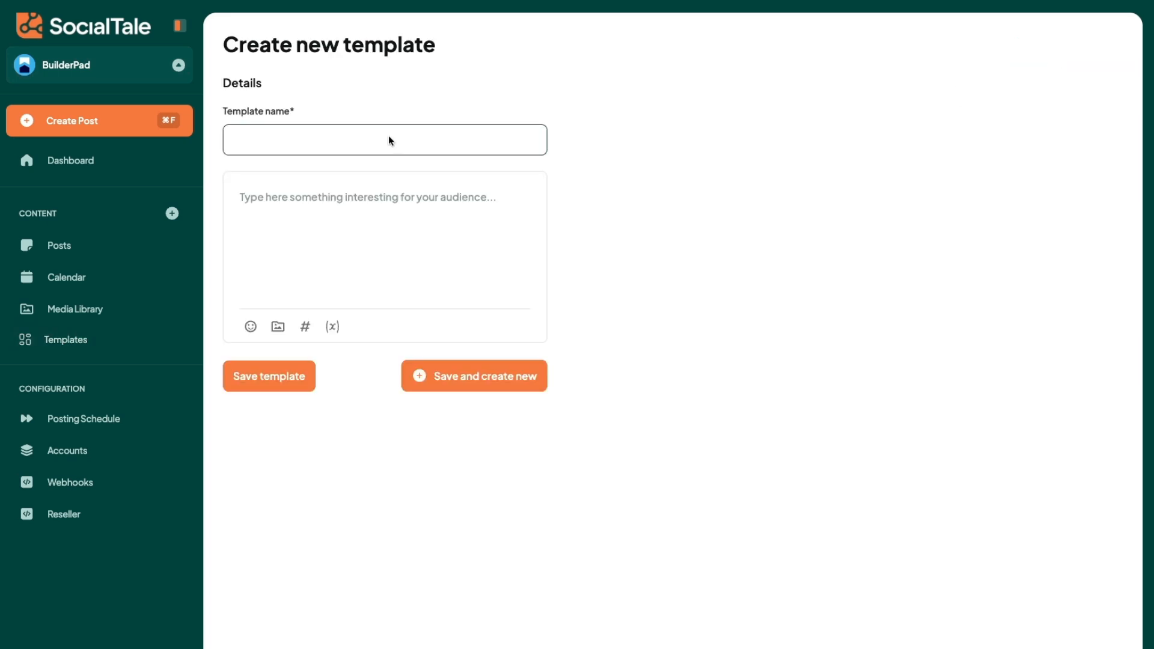
pyautogui.write('IBS')
pyautogui.click(320, 201)
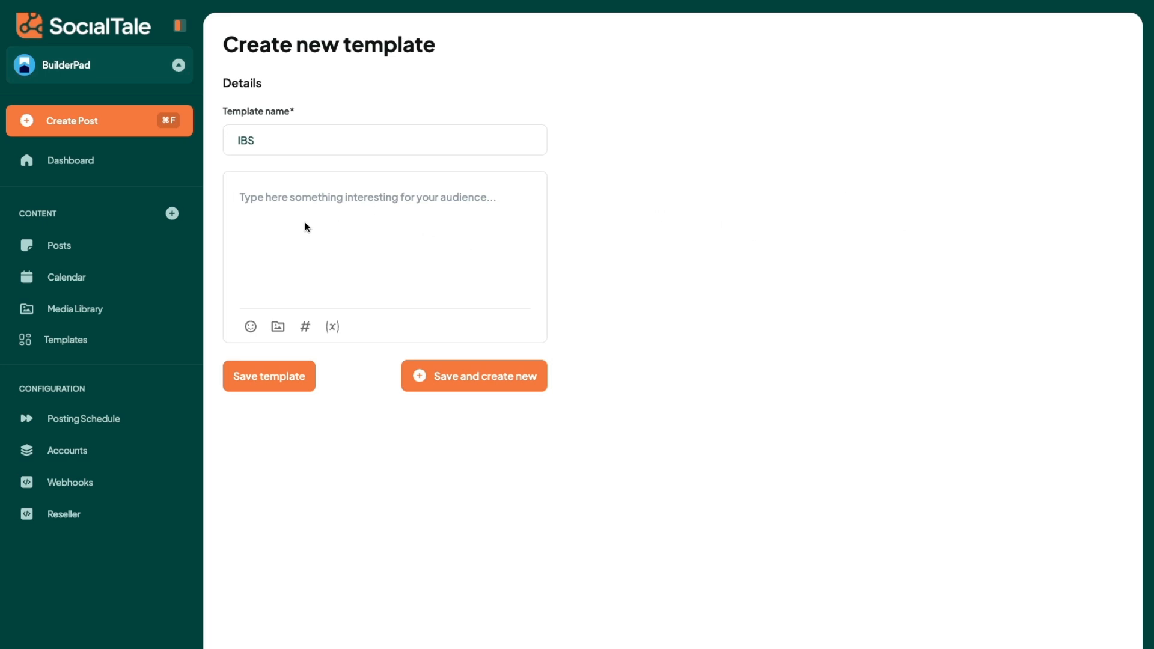
# Step: Replace the template name with "New Feature Alert"
pyautogui.doubleClick(294, 148)
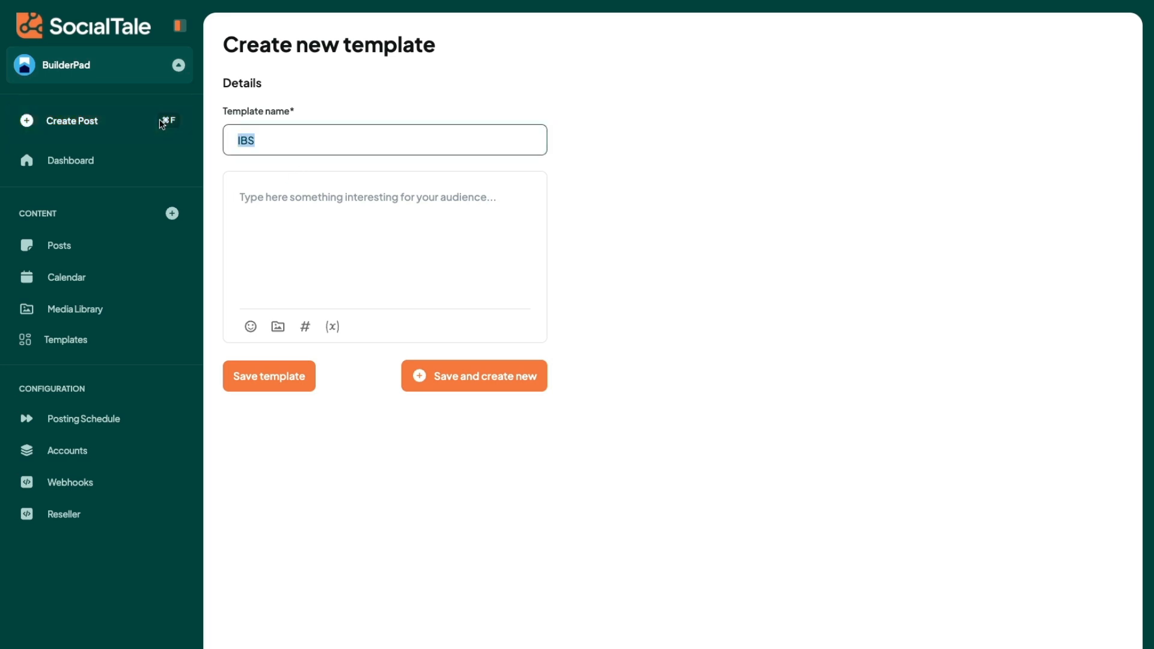
pyautogui.write('New Fitature')
pyautogui.press('BackSpace')
pyautogui.press('BackSpace')
pyautogui.press('BackSpace')
pyautogui.press('BackSpace')
pyautogui.press('BackSpace')
pyautogui.press('BackSpace')
pyautogui.press('BackSpace')
pyautogui.write('eature')
pyautogui.press('BackSpace')
pyautogui.write('re Alert')
# Step: Start the template body with the line "New Feature Alert" followed by a fire emoji
pyautogui.click(277, 198)
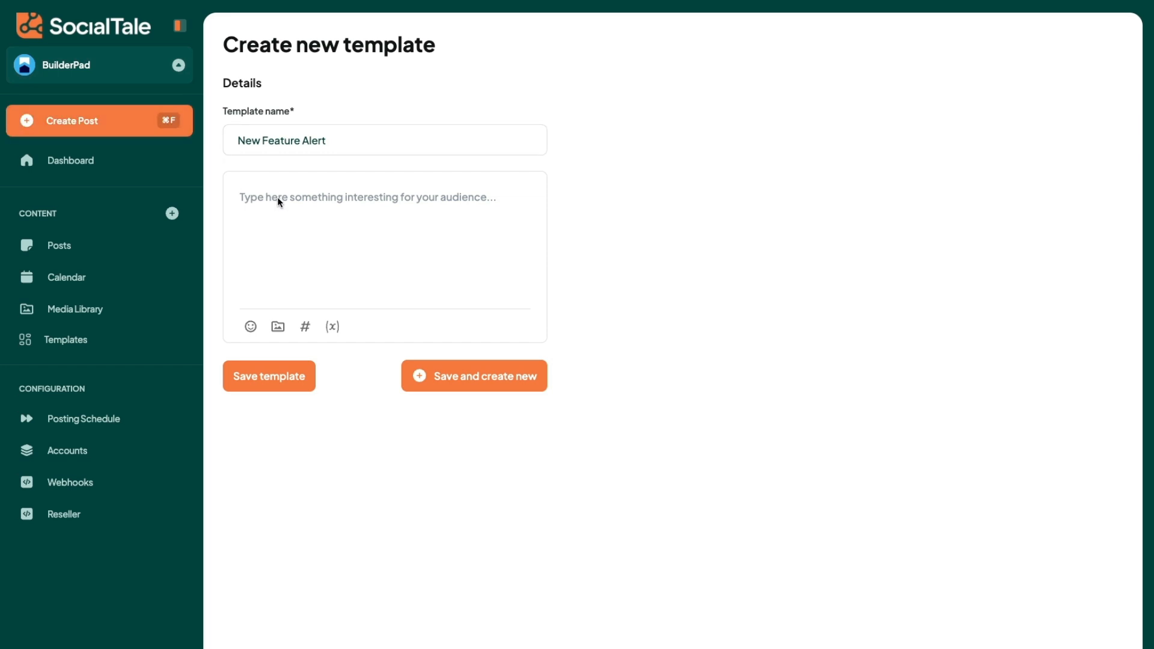
pyautogui.write('New Feature')
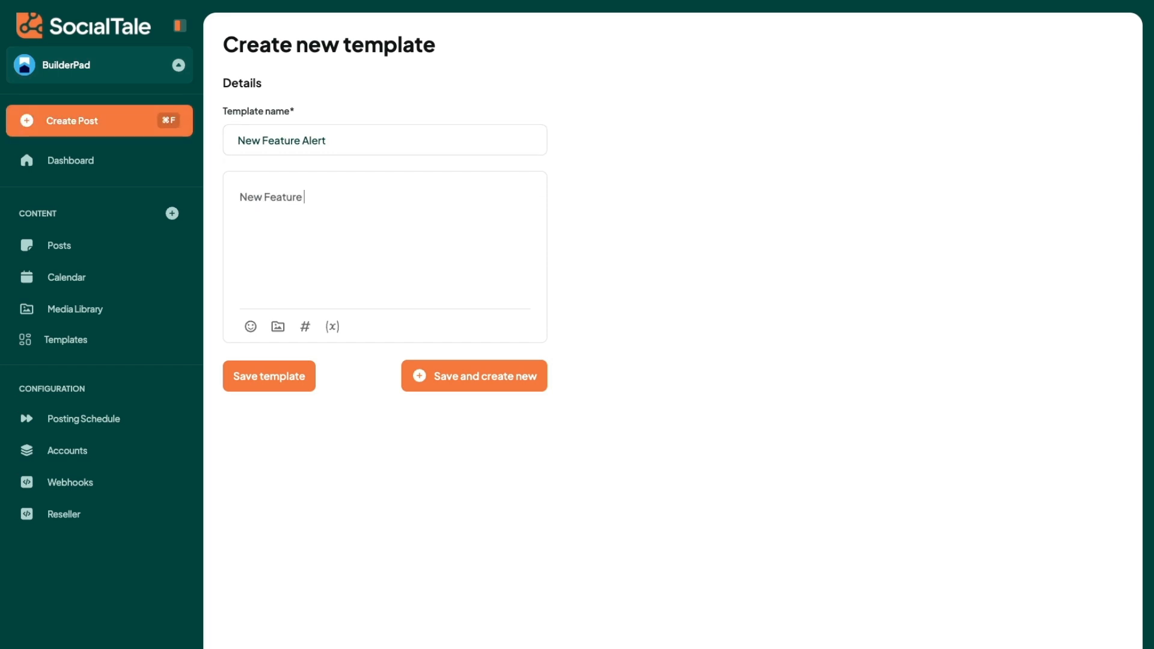
pyautogui.write(' Alert')
pyautogui.click(251, 326)
pyautogui.click(320, 376)
pyautogui.write('f')
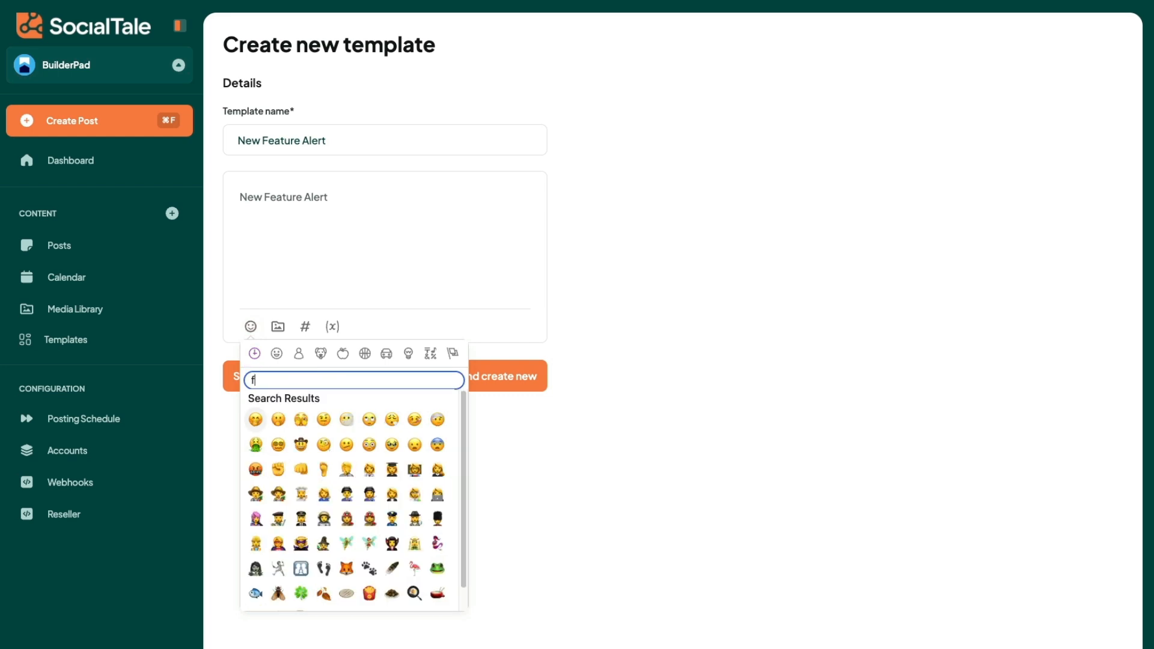
pyautogui.write('ire')
pyautogui.click(255, 419)
pyautogui.click(387, 212)
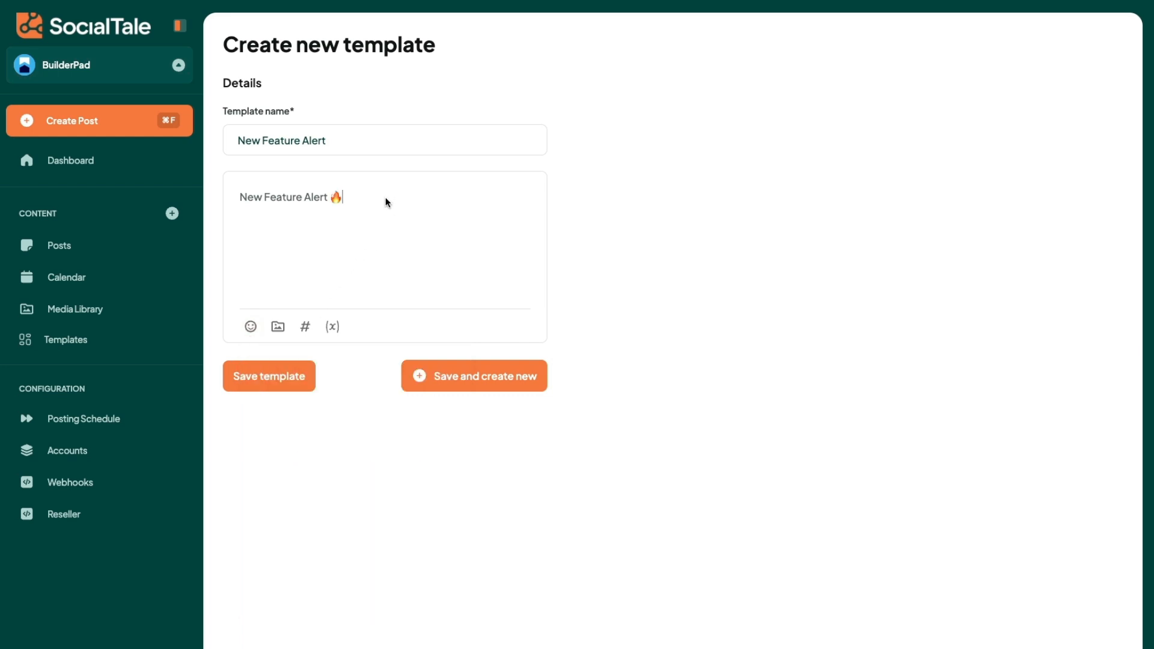
# Step: Add the prompts "What the feature does:" and "How to use it inside BuilderPad:" below the heading, separated by blank lines
pyautogui.press('Return')
pyautogui.press('Return')
pyautogui.write('What the feature does:  ')
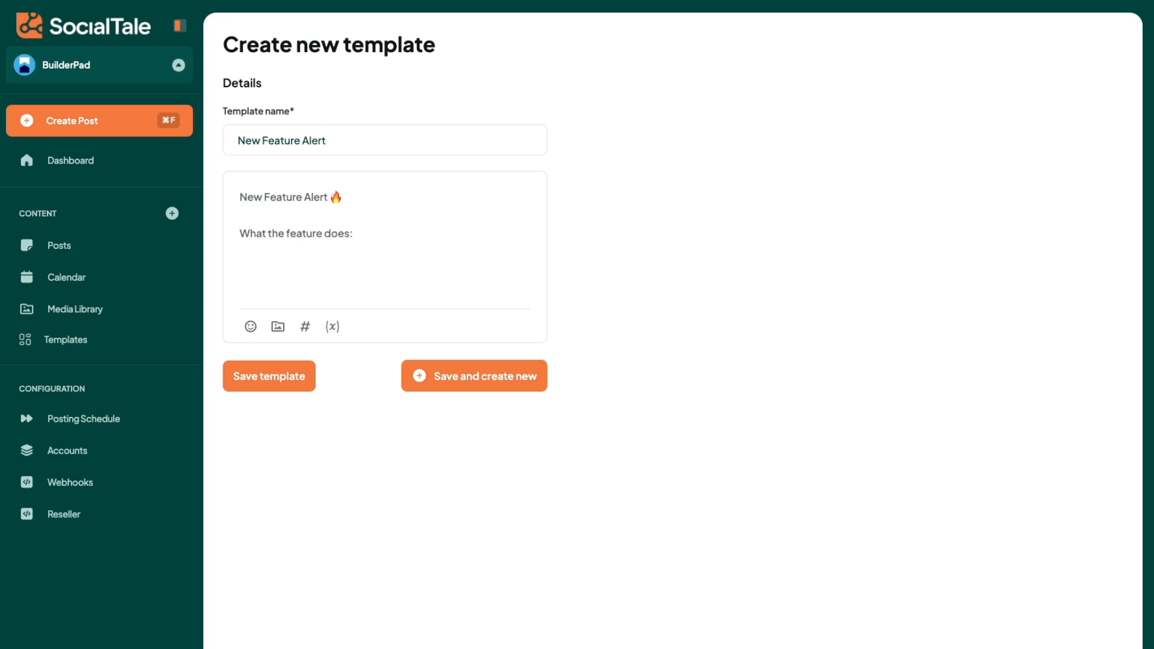
pyautogui.write('How to use it inside BuilderPad:')
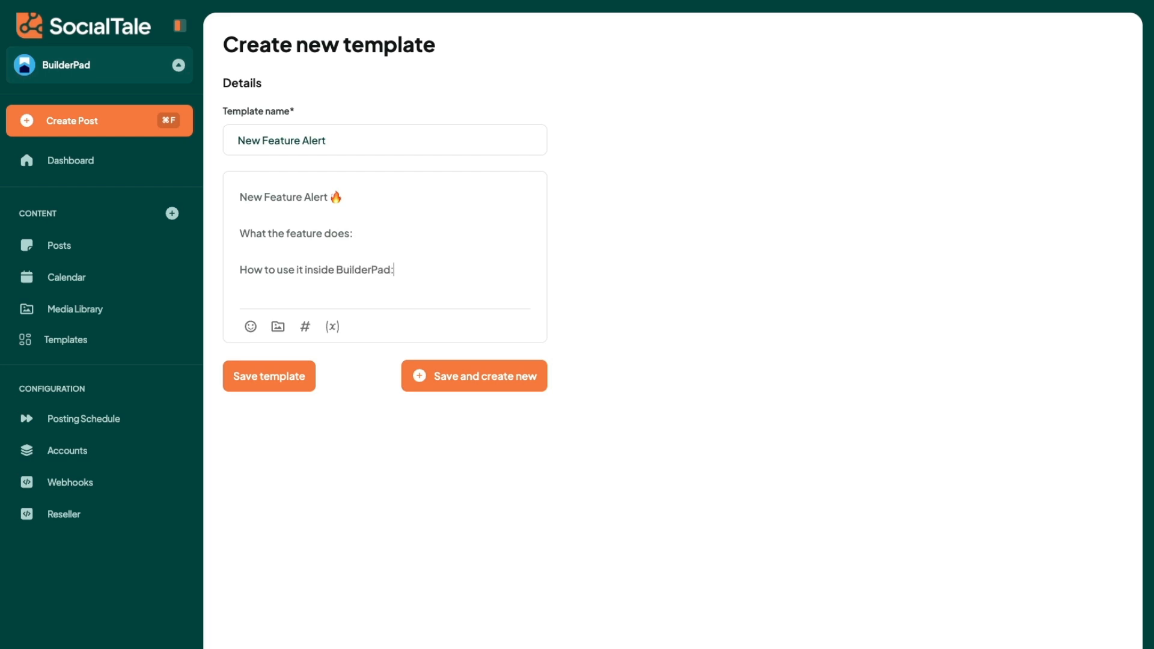
# Step: Add the closing prompt "How this benefits you:" to the template body and save the template
pyautogui.press('Return')
pyautogui.write('How this beneefit')
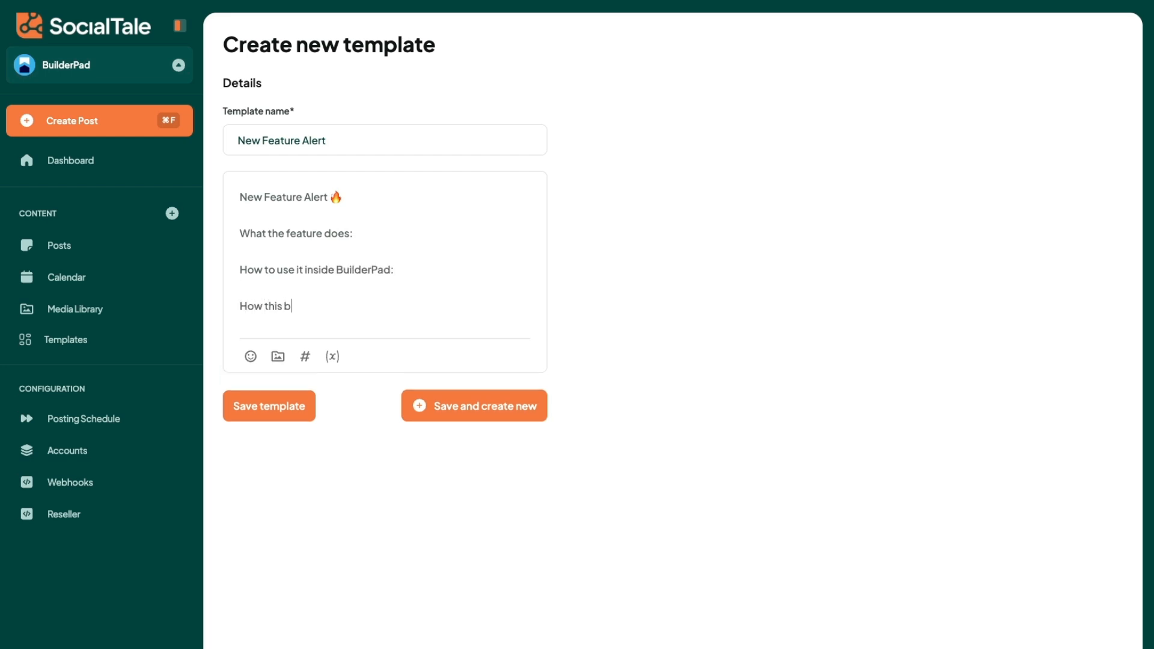
pyautogui.press('BackSpace')
pyautogui.press('BackSpace')
pyautogui.press('BackSpace')
pyautogui.press('BackSpace')
pyautogui.write('fits you:')
pyautogui.press('Return')
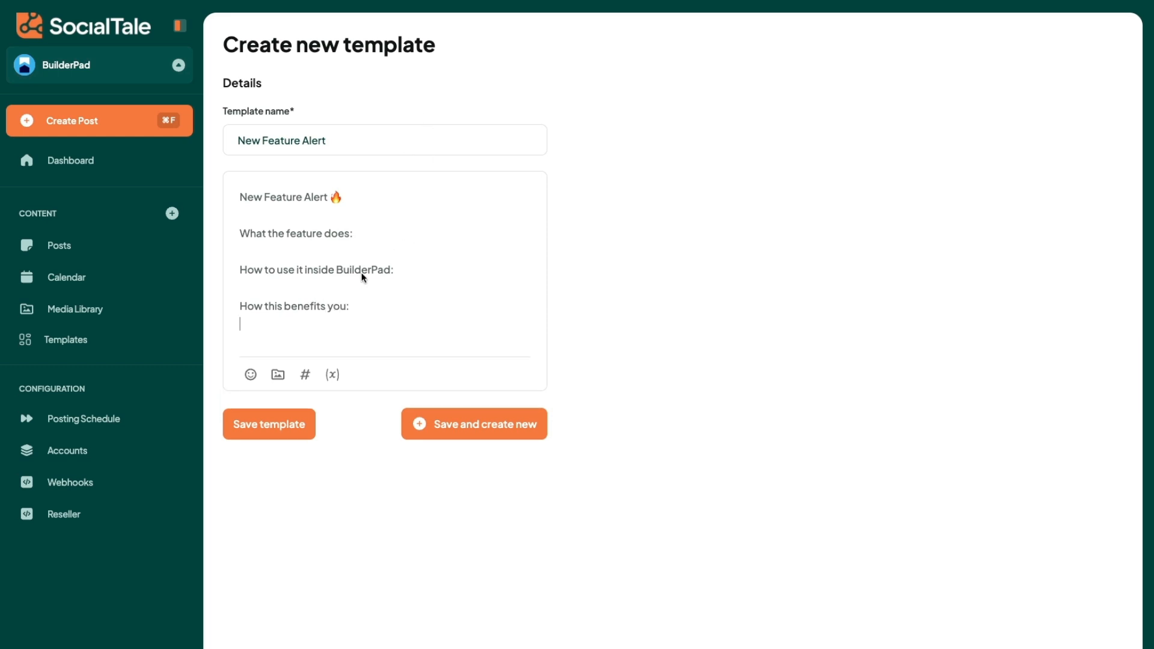
pyautogui.moveTo(331, 309); pyautogui.dragTo(236, 195)
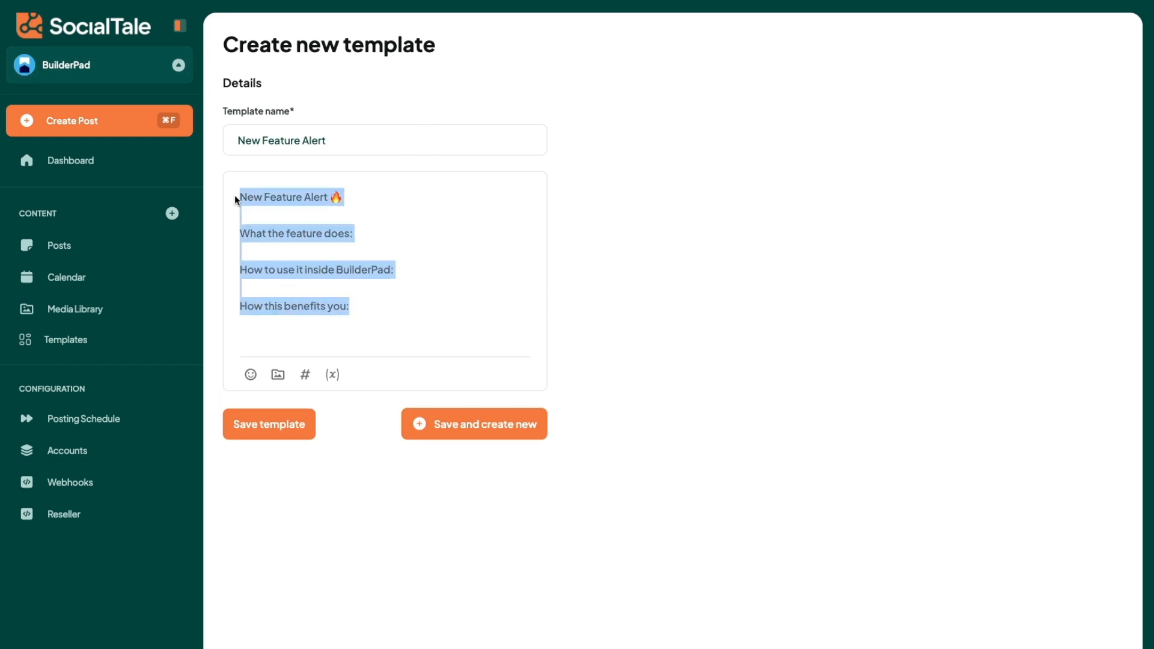
pyautogui.click(273, 432)
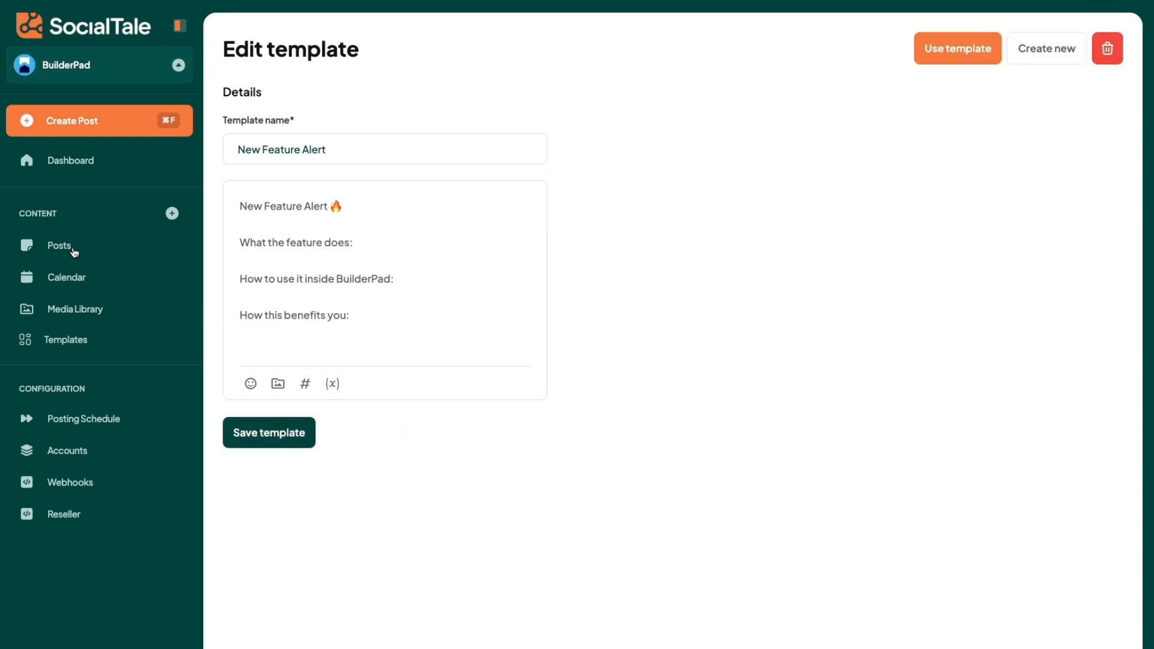
# Step: Create a new post and fill it with the "New Feature Alert" template
pyautogui.click(172, 216)
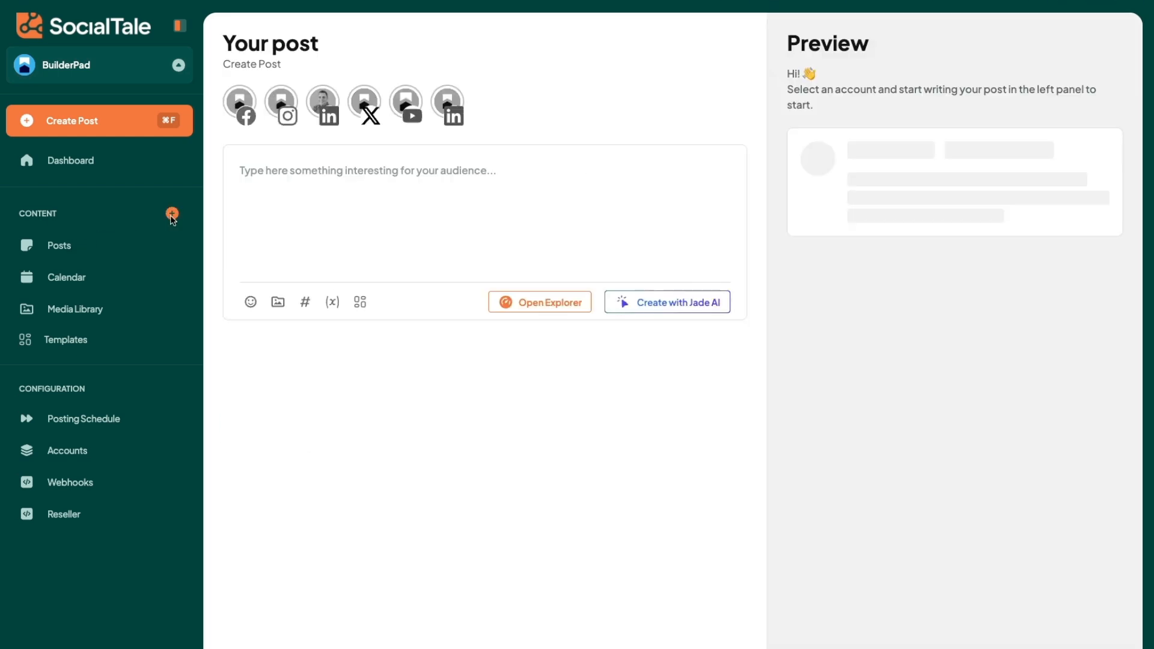
pyautogui.click(357, 301)
pyautogui.click(555, 101)
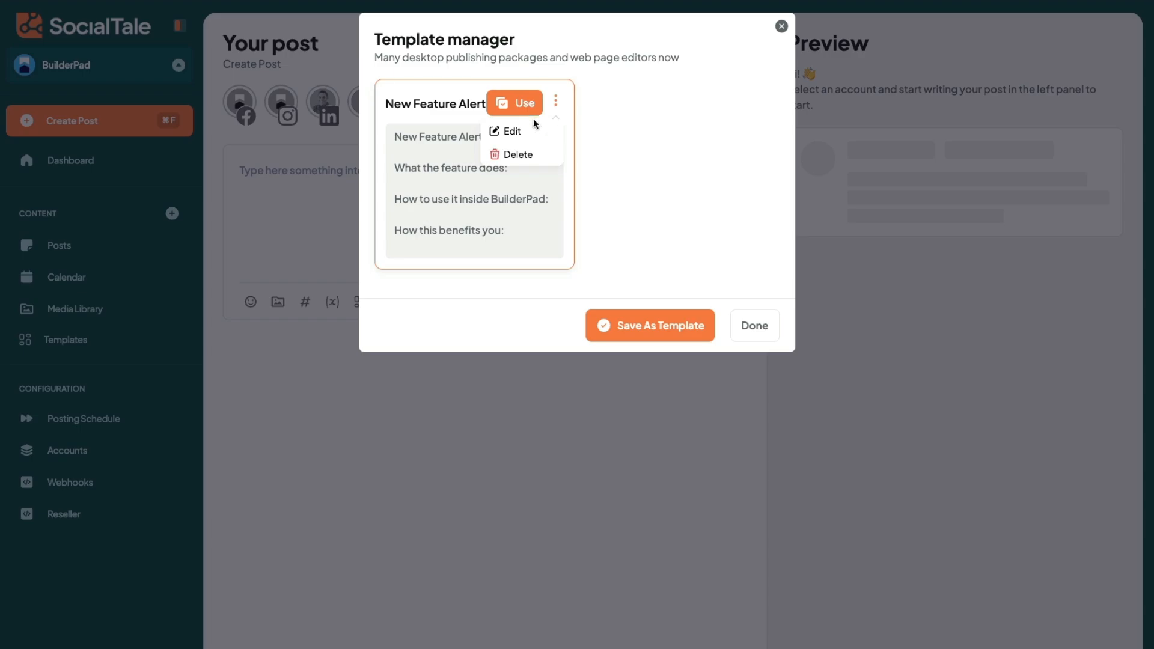
pyautogui.click(515, 103)
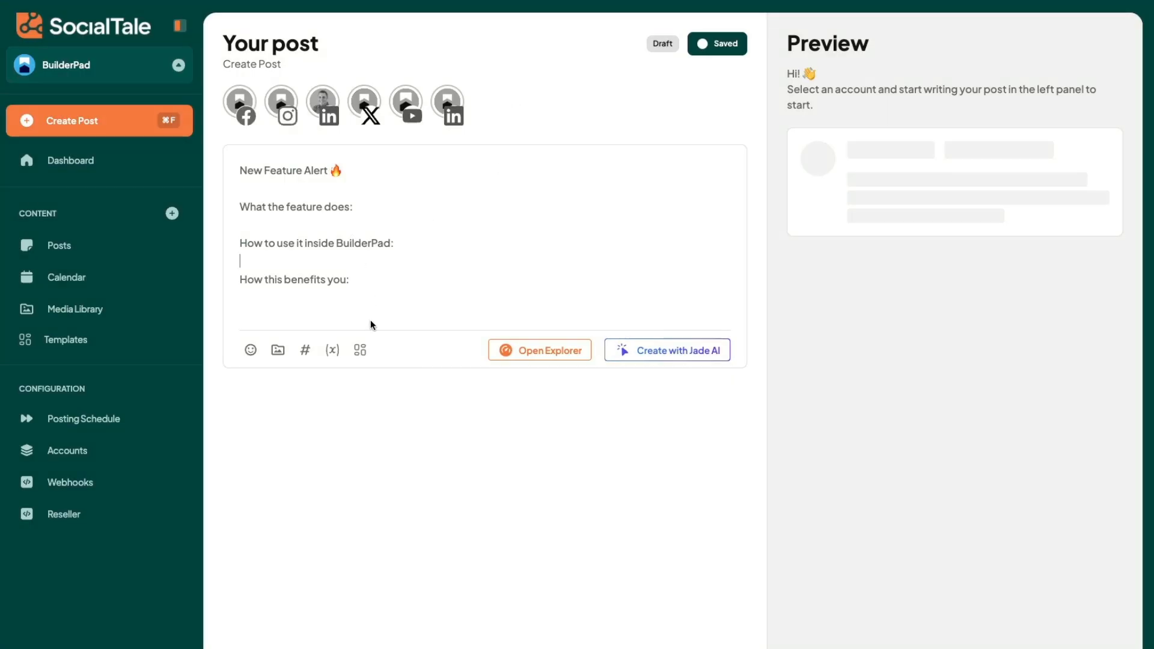
# Step: Copy the template text from the post into Jade AI's custom prompt
pyautogui.moveTo(350, 281); pyautogui.dragTo(229, 170)
pyautogui.hotkey('ctrl', 'c')
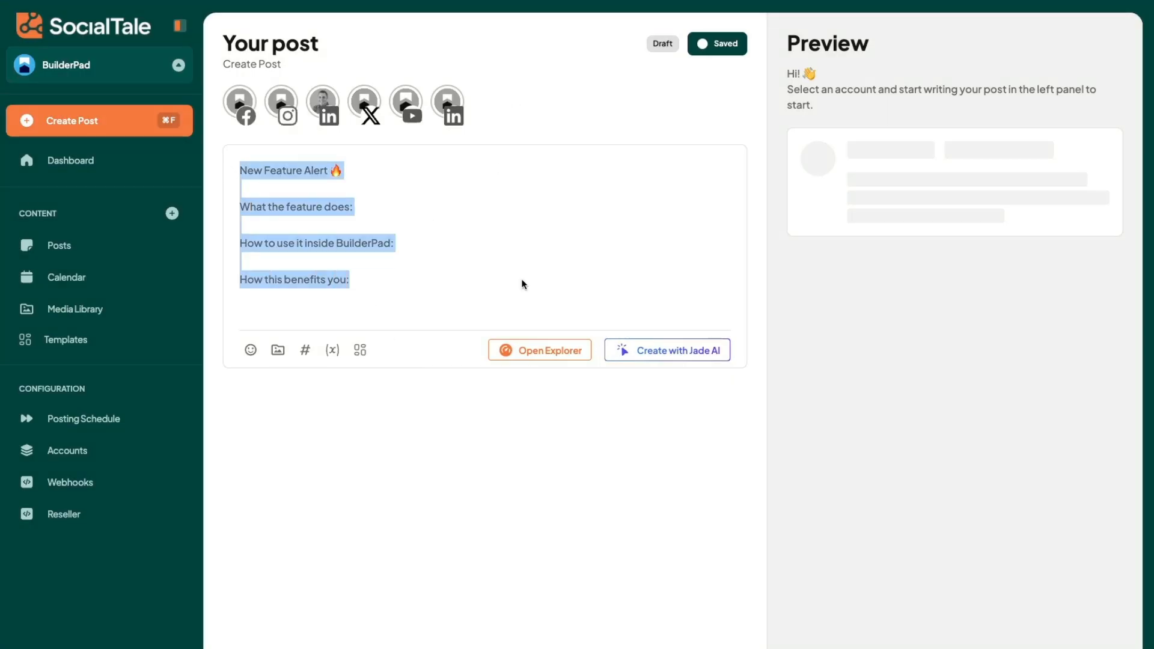
pyautogui.click(647, 349)
pyautogui.click(380, 434)
pyautogui.hotkey('ctrl', 'v')
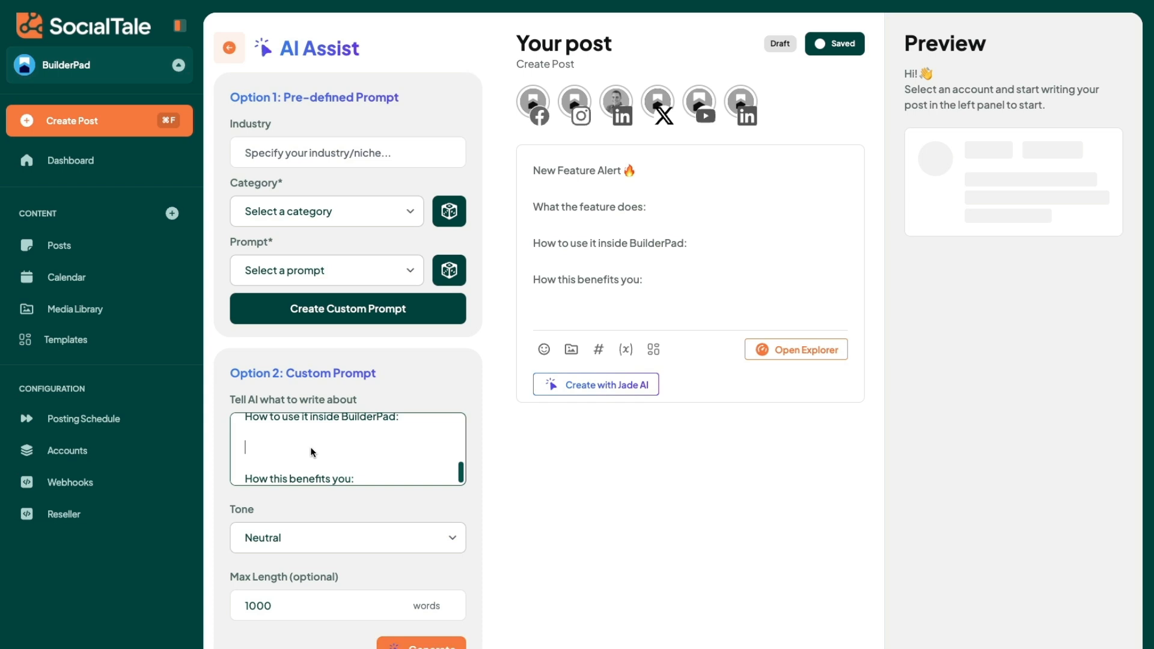
# Step: Remove the extra blank lines beneath the "New Feature Alert" heading in the custom prompt
pyautogui.scroll(5, 310, 446)
pyautogui.scroll(1, 261, 451)
pyautogui.click(261, 451)
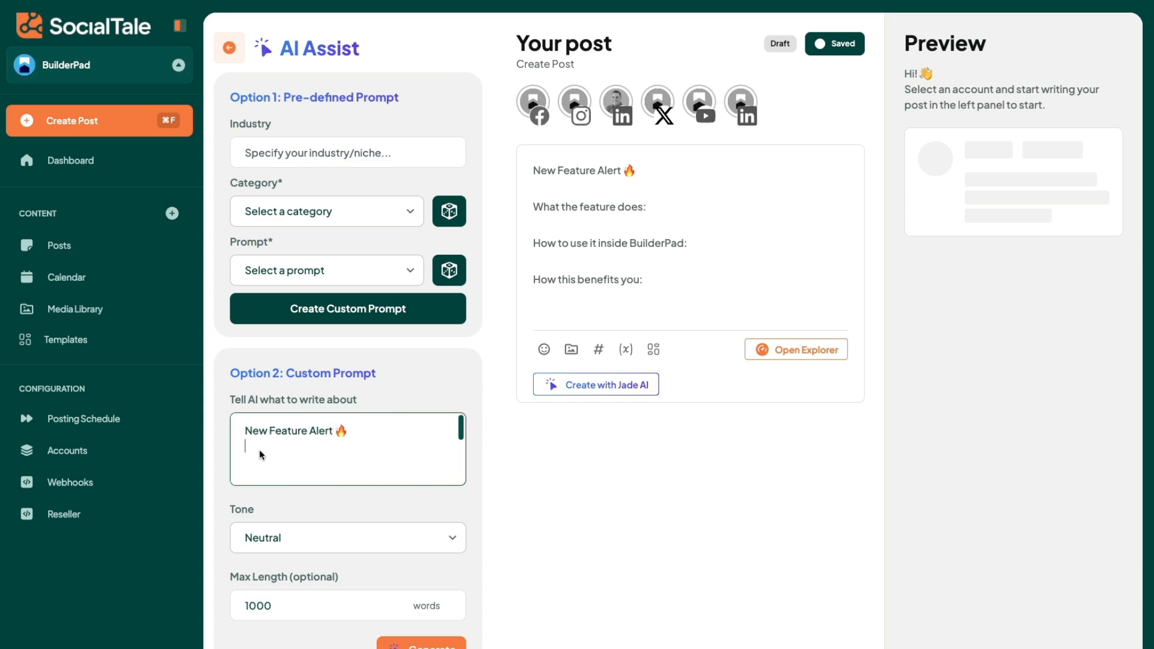
pyautogui.press('BackSpace')
pyautogui.click(262, 459)
pyautogui.press('BackSpace')
# Step: Begin the custom prompt with "Use this template for filling out the new feature that allow for before and after photos", set apart from the template text
pyautogui.click(244, 431)
pyautogui.write('Use this templa')
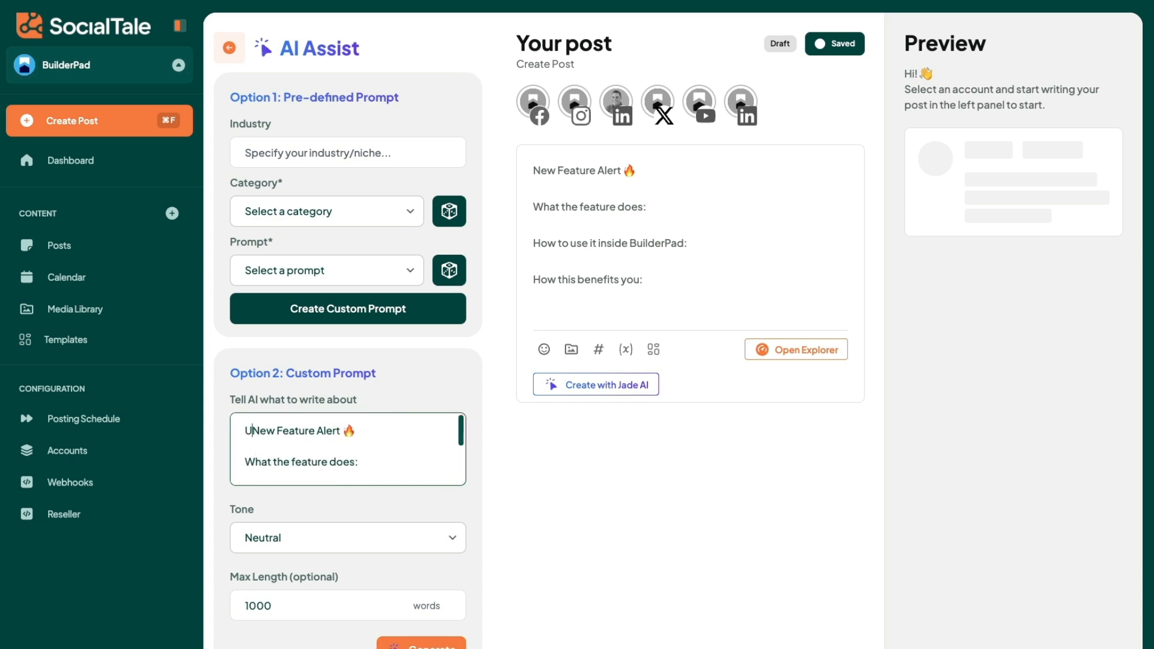
pyautogui.write('te for')
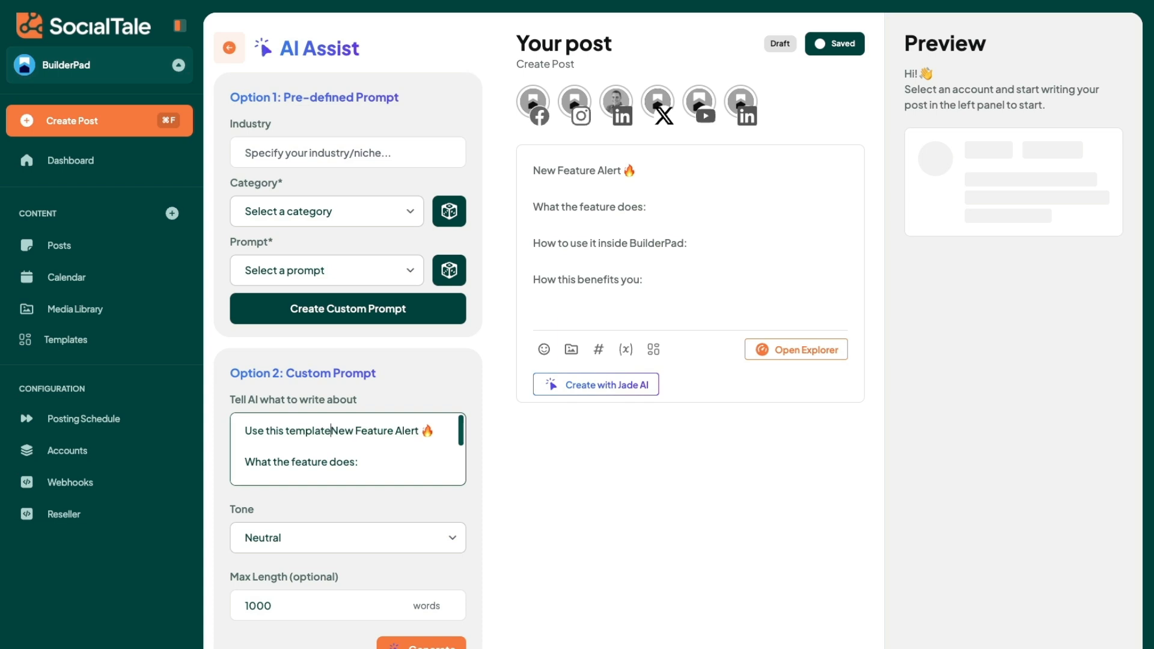
pyautogui.write(' filling out the')
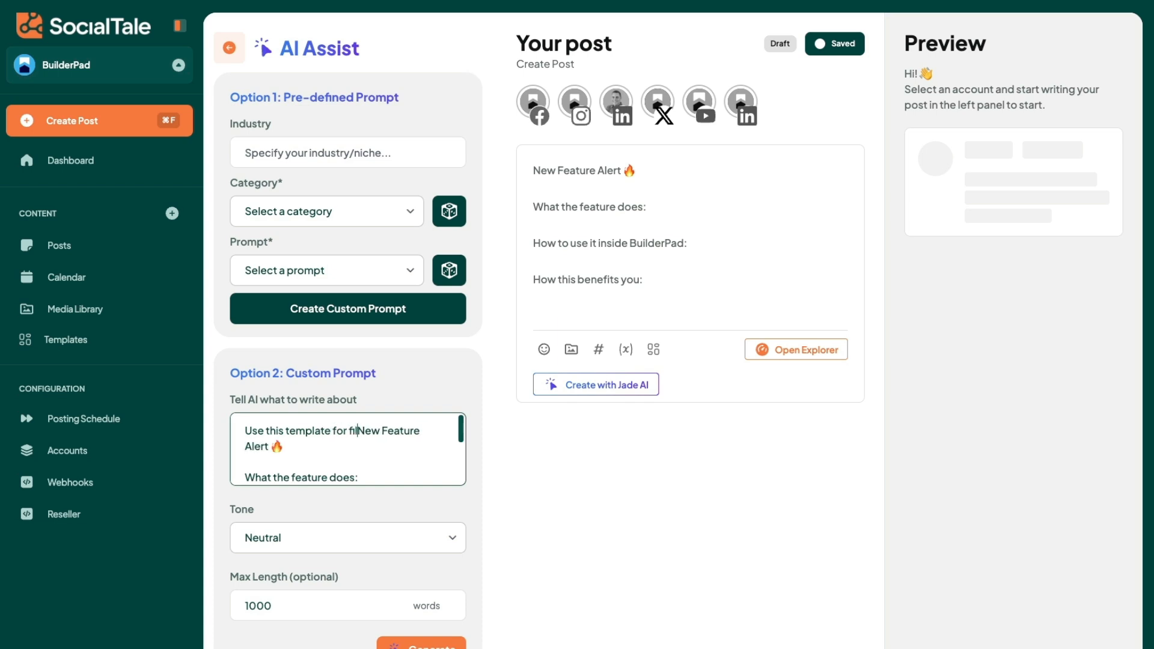
pyautogui.press('Return')
pyautogui.press('Return')
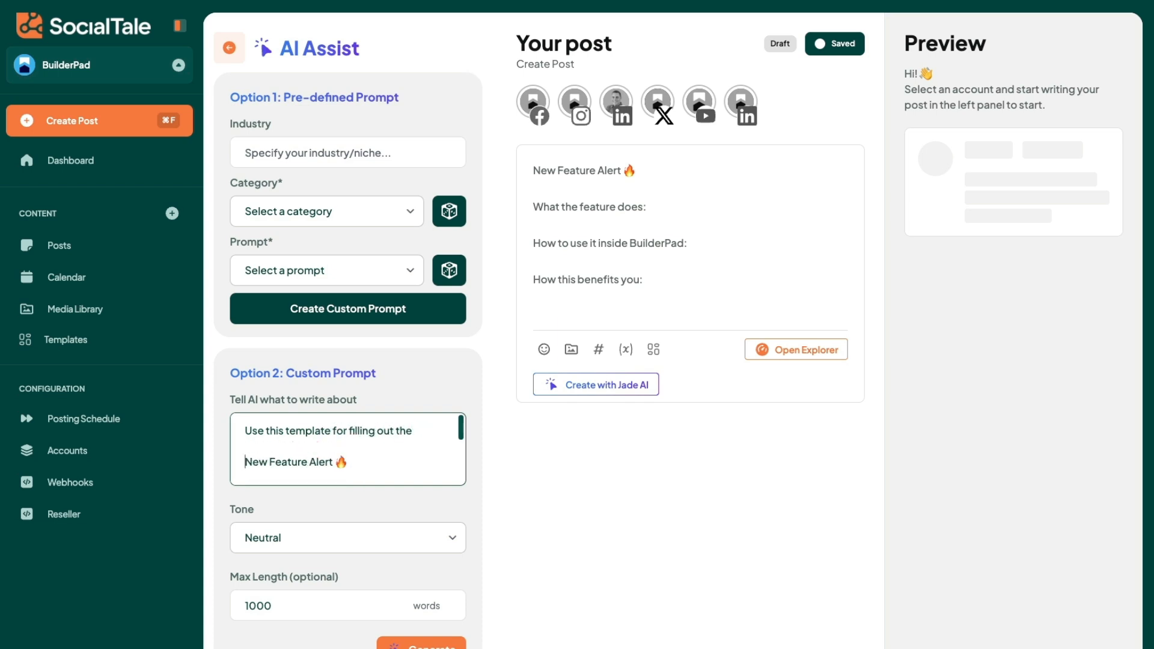
pyautogui.click(416, 430)
pyautogui.write('new feature that')
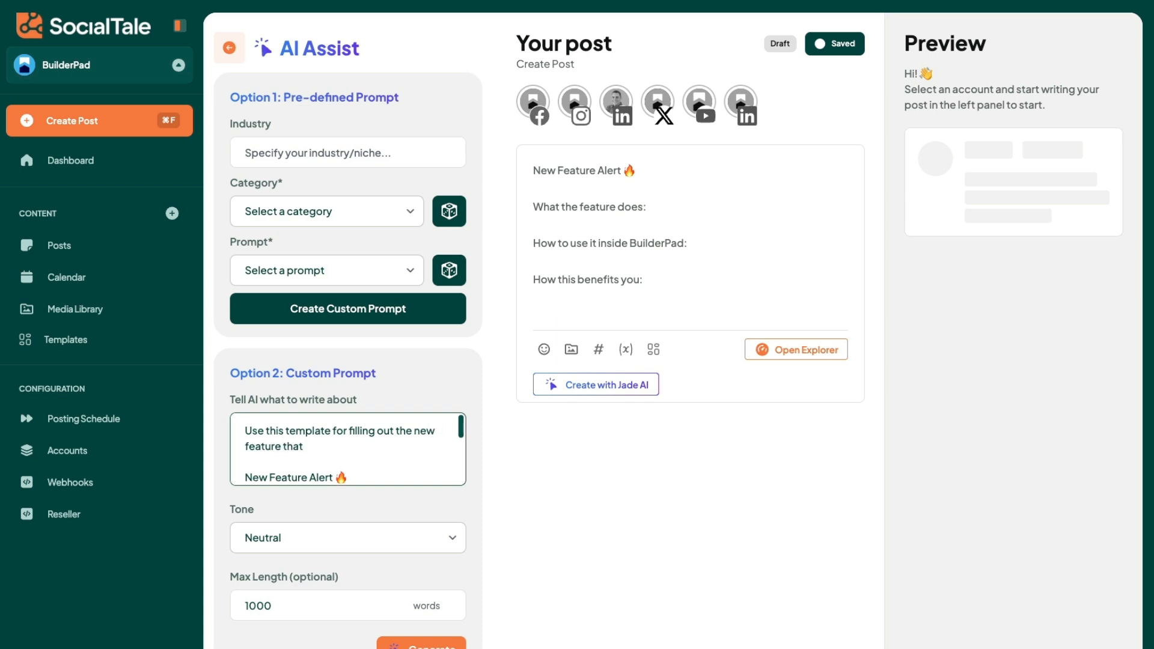
pyautogui.write(' allow for before and aft')
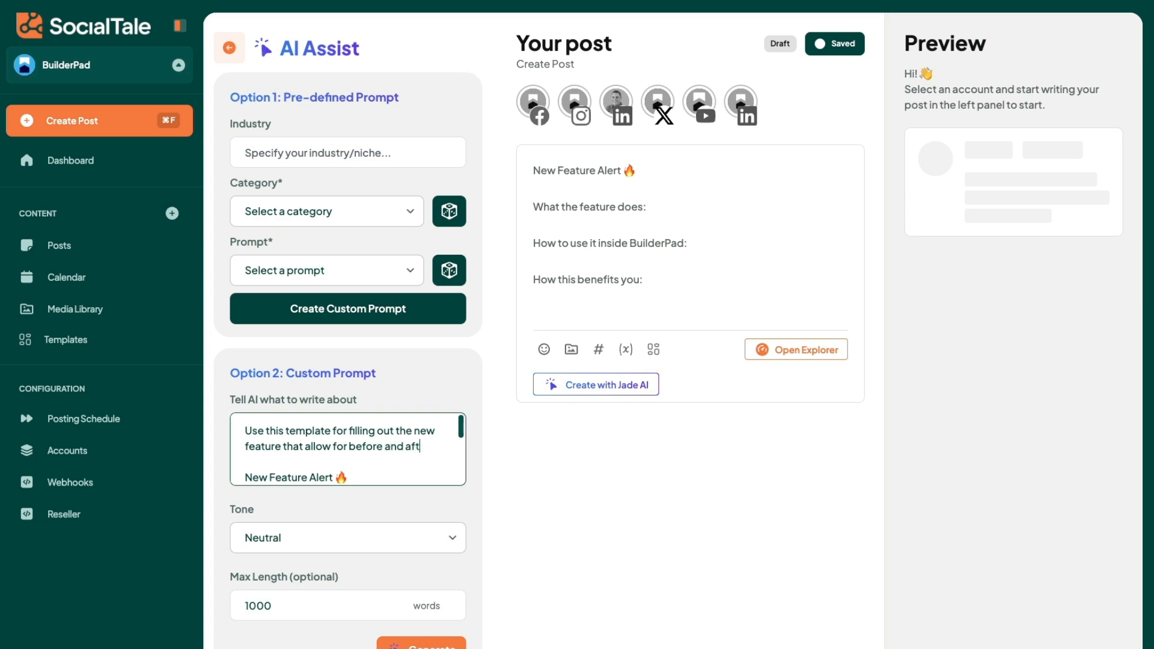
pyautogui.write('er photos')
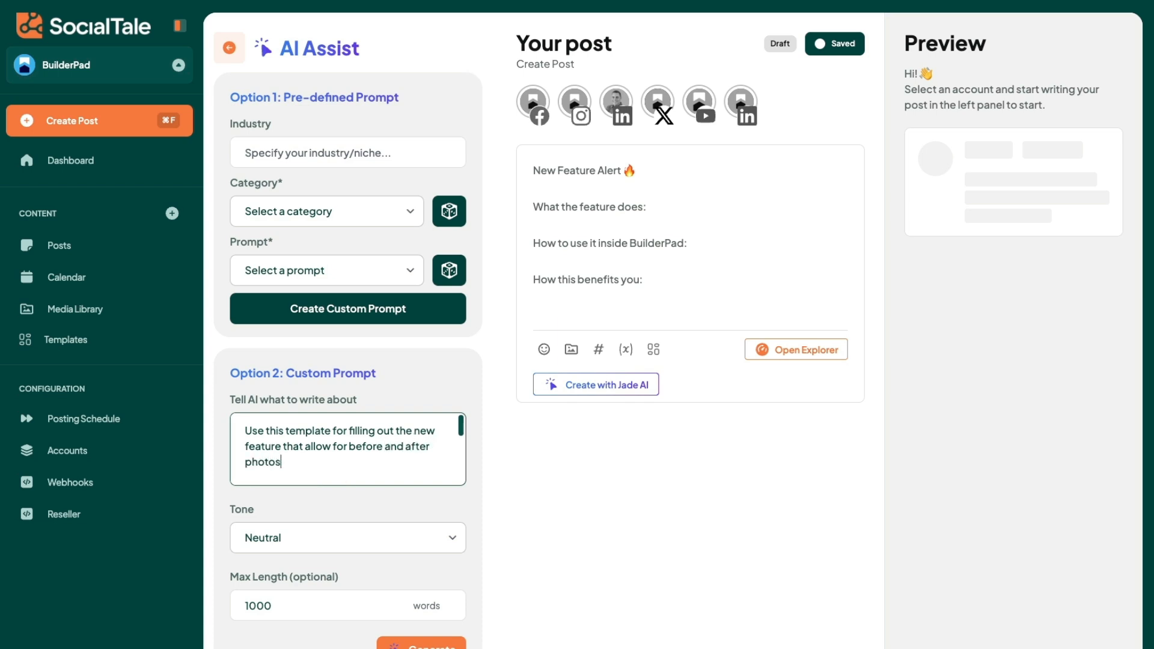
# Step: Generate the text from the custom prompt and insert the result into the post
pyautogui.click(431, 645)
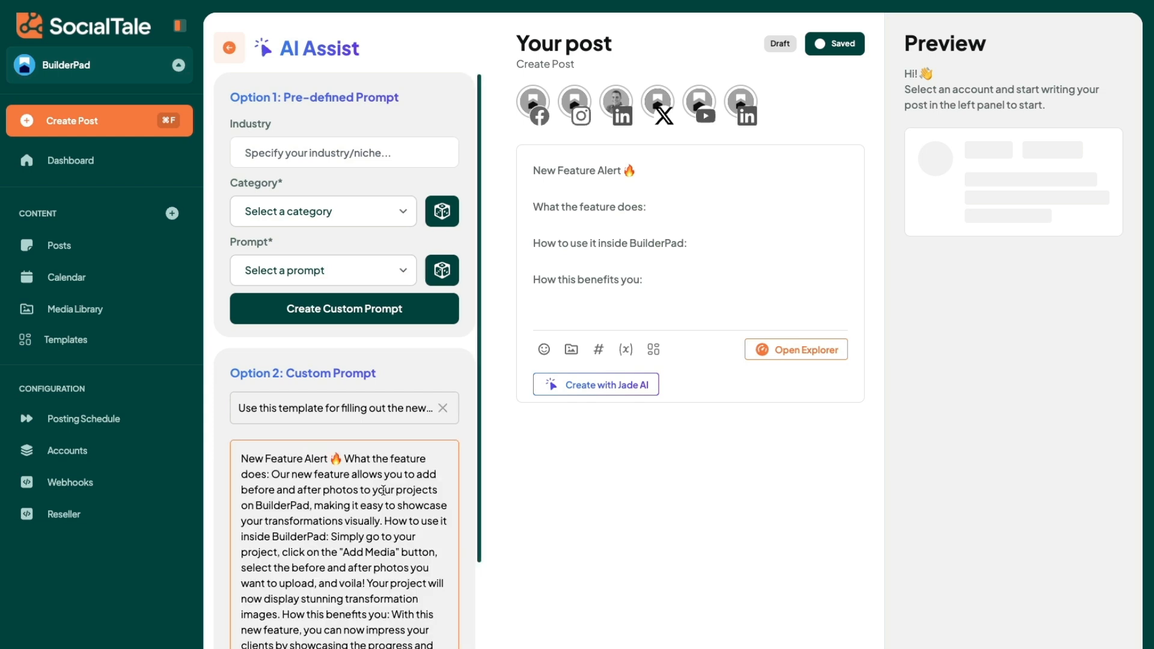
pyautogui.scroll(-3, 416, 574)
pyautogui.click(426, 583)
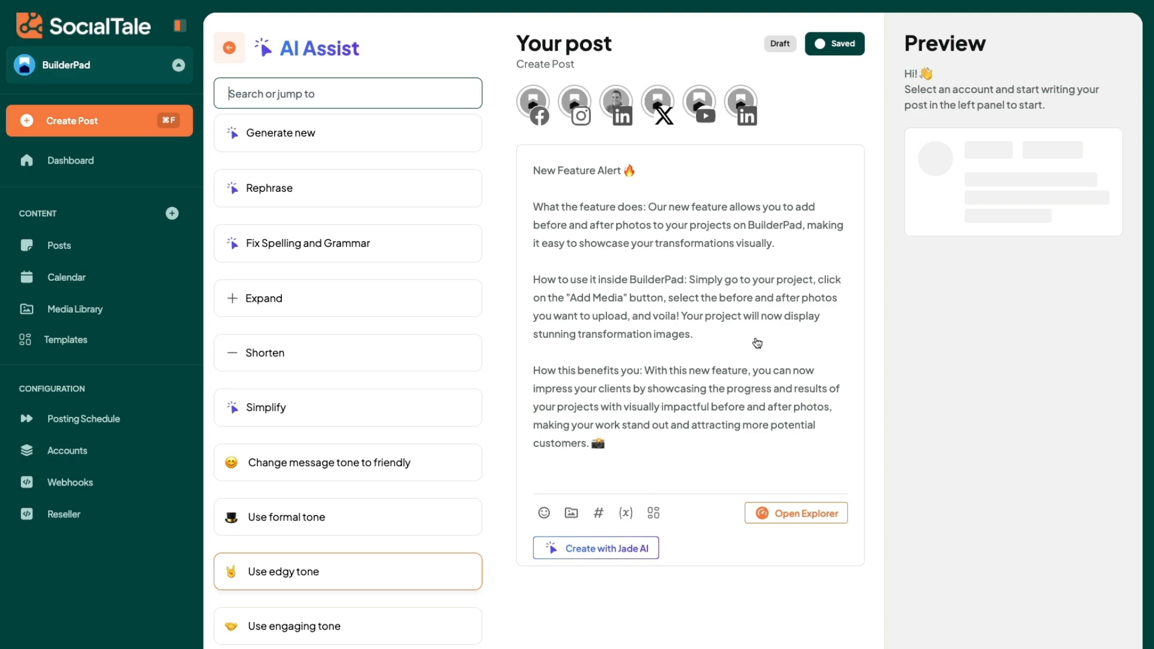
# Step: Review the template manager, the default {{platform}} and {{account}} variables, and the form for creating a new variable
pyautogui.click(653, 512)
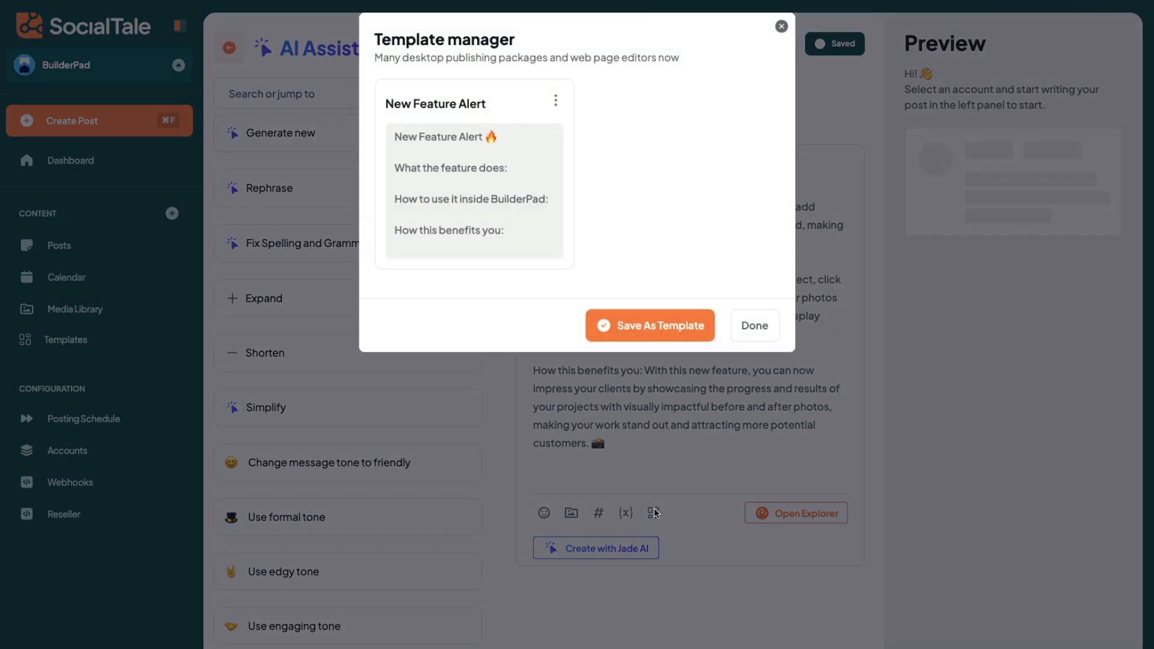
pyautogui.click(745, 339)
pyautogui.click(626, 519)
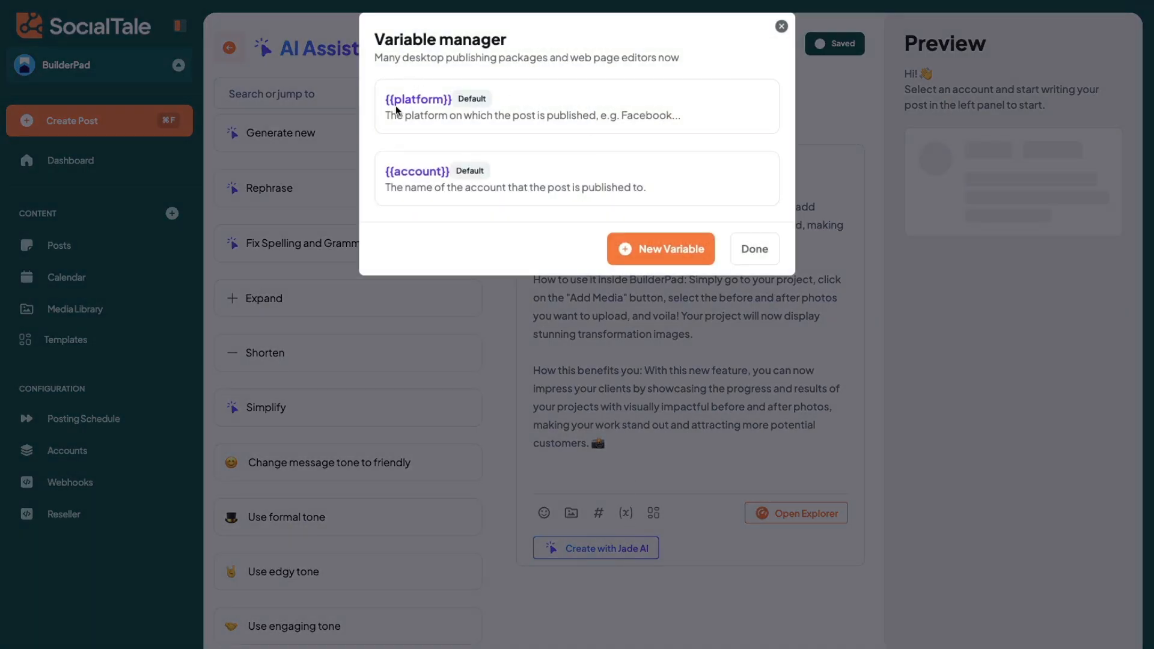
pyautogui.moveTo(390, 116); pyautogui.dragTo(549, 118)
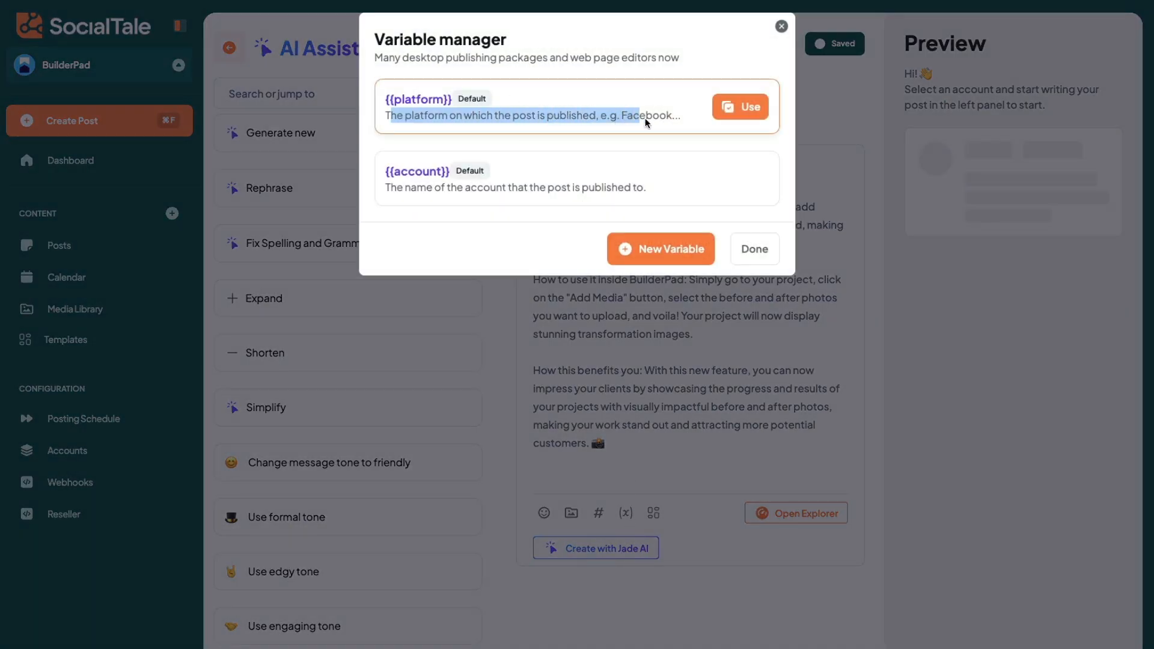
pyautogui.click(498, 98)
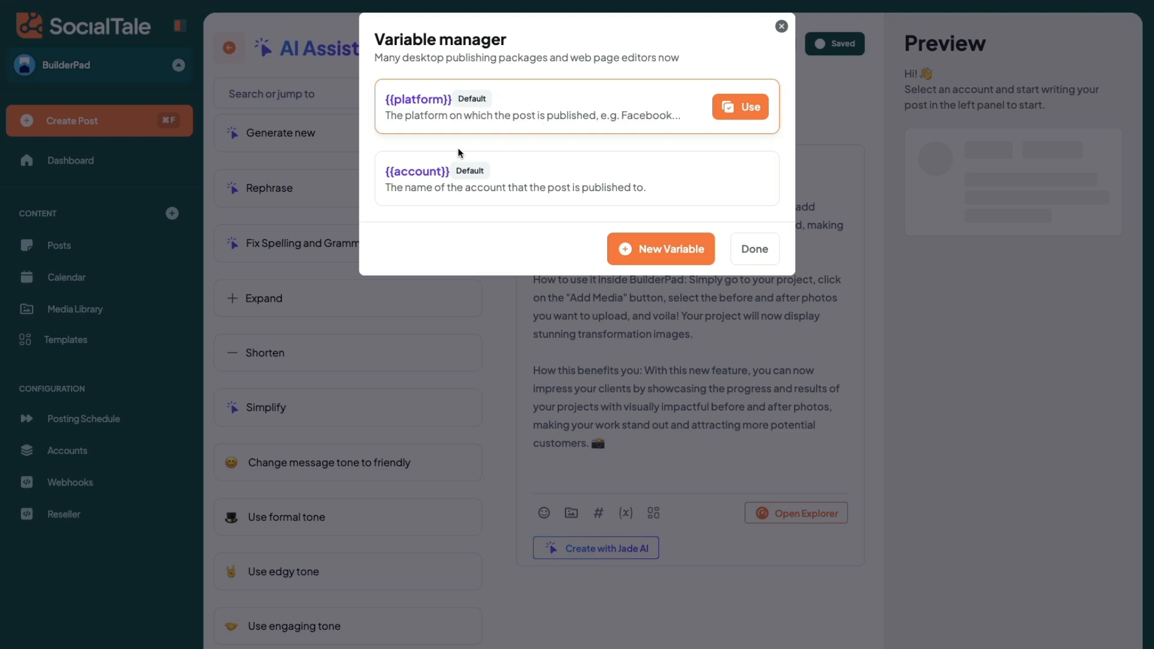
pyautogui.click(662, 255)
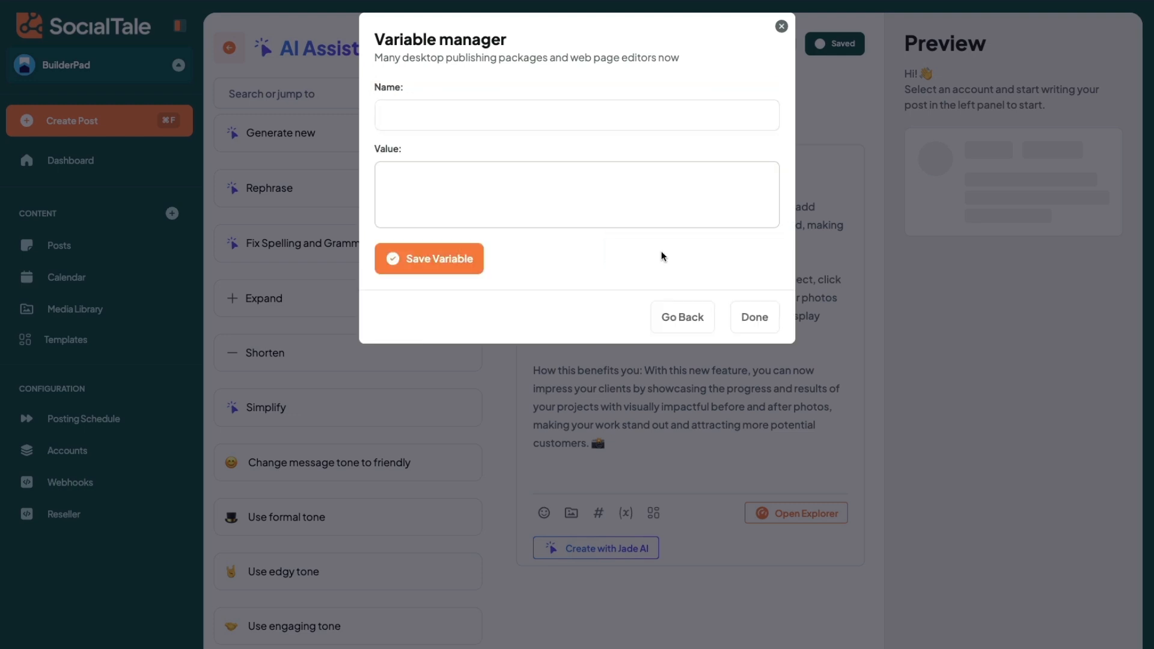
pyautogui.click(452, 126)
pyautogui.click(683, 315)
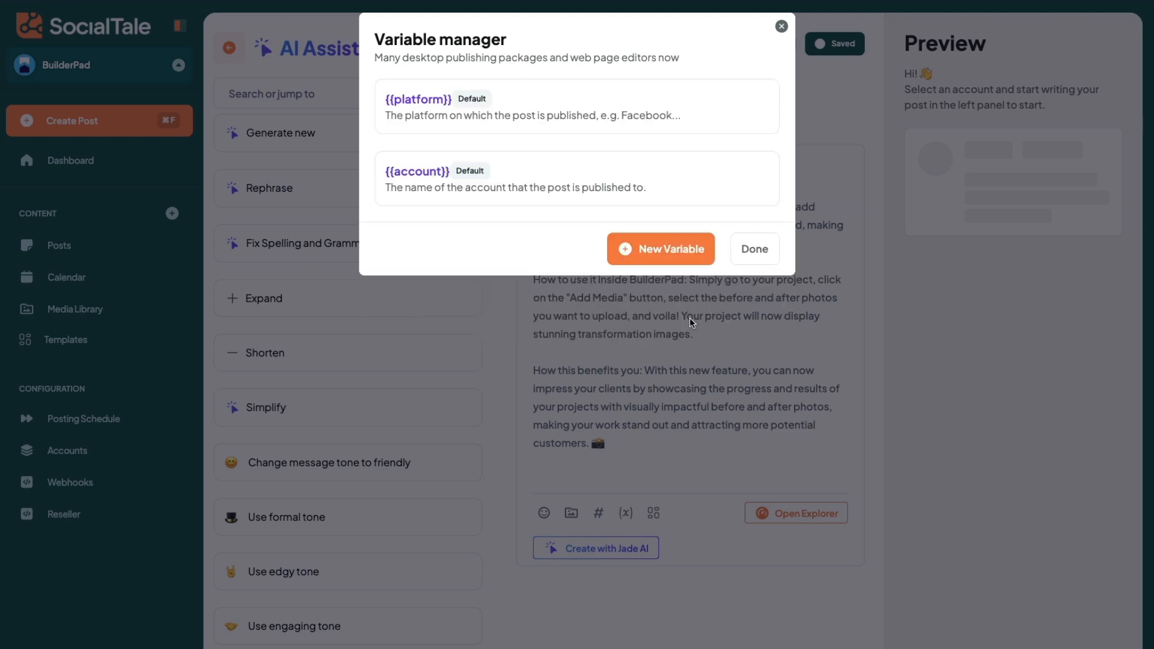
pyautogui.click(752, 244)
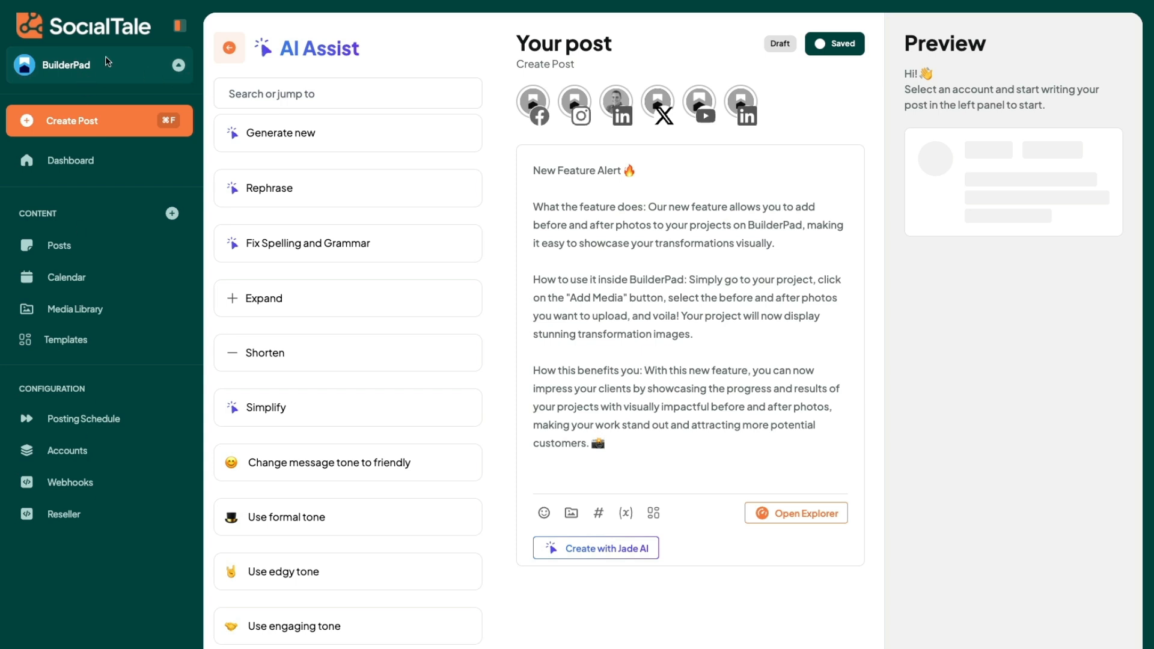
# Step: Start a new workspace and name it "New Workspace Name"
pyautogui.click(121, 80)
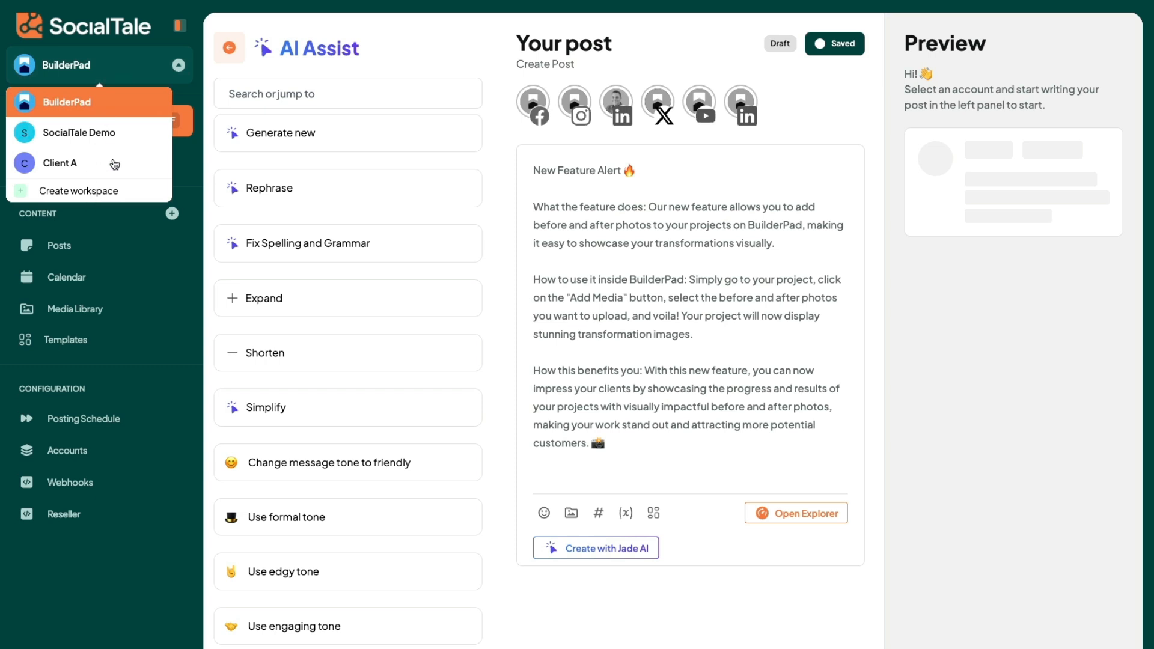
pyautogui.click(112, 192)
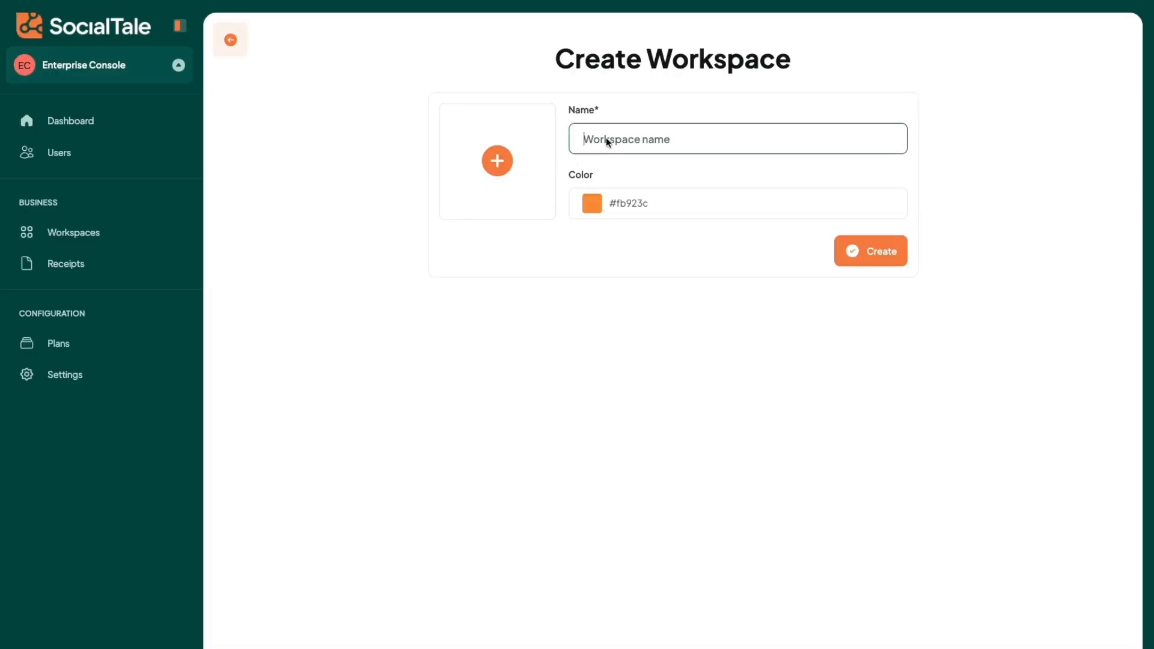
pyautogui.write('New Workspace Name')
# Step: Set the new workspace's color to the pink-red #fb7185 and create the workspace
pyautogui.click(592, 203)
pyautogui.click(550, 153)
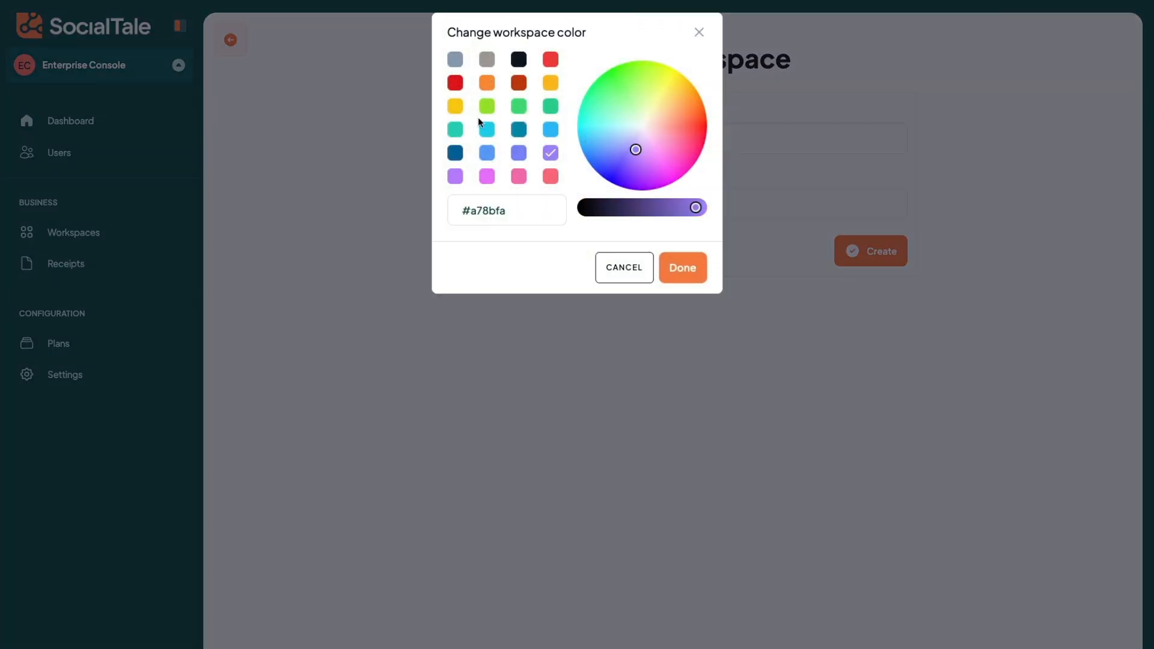
pyautogui.press('Escape')
pyautogui.click(574, 203)
pyautogui.click(548, 178)
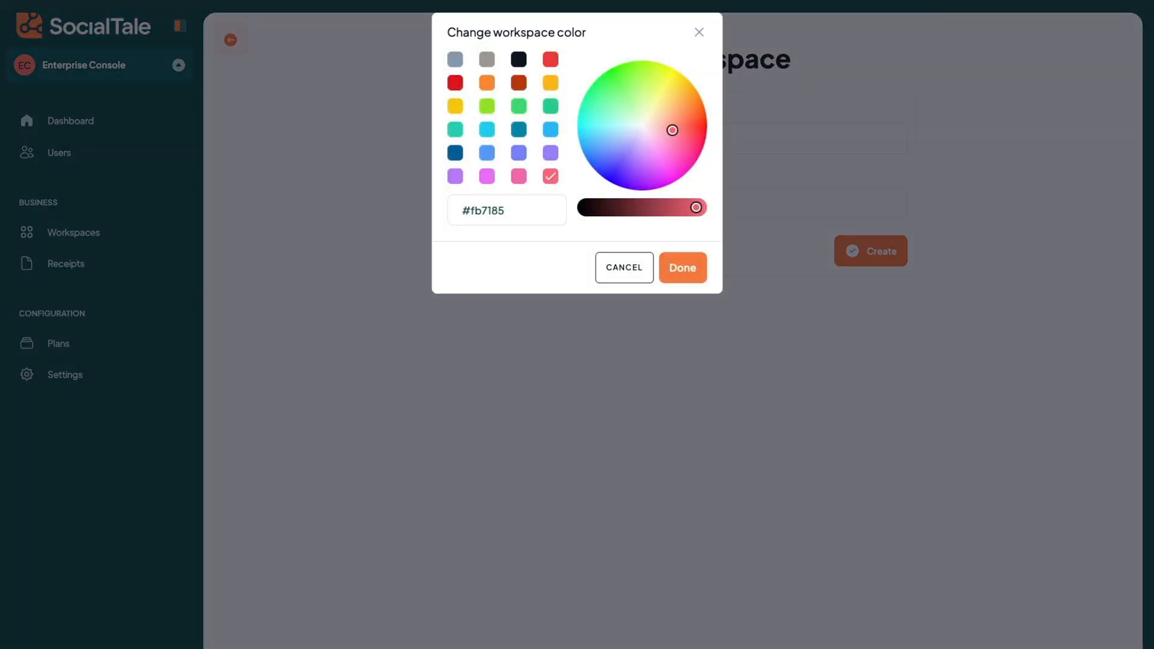
pyautogui.click(681, 265)
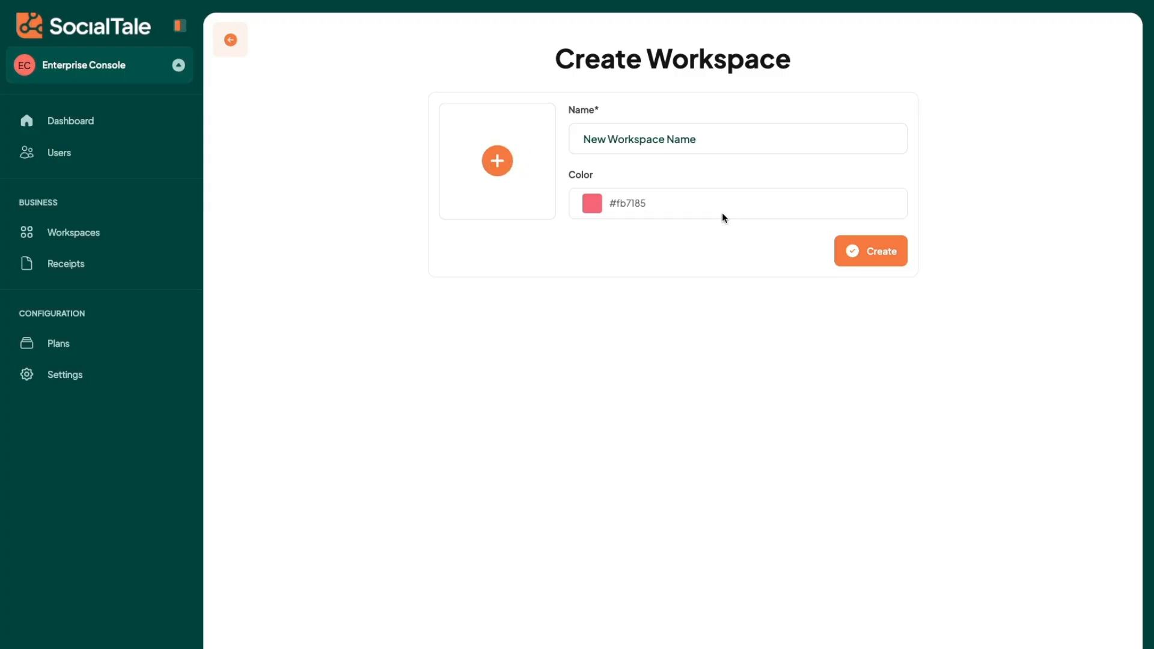
pyautogui.click(868, 251)
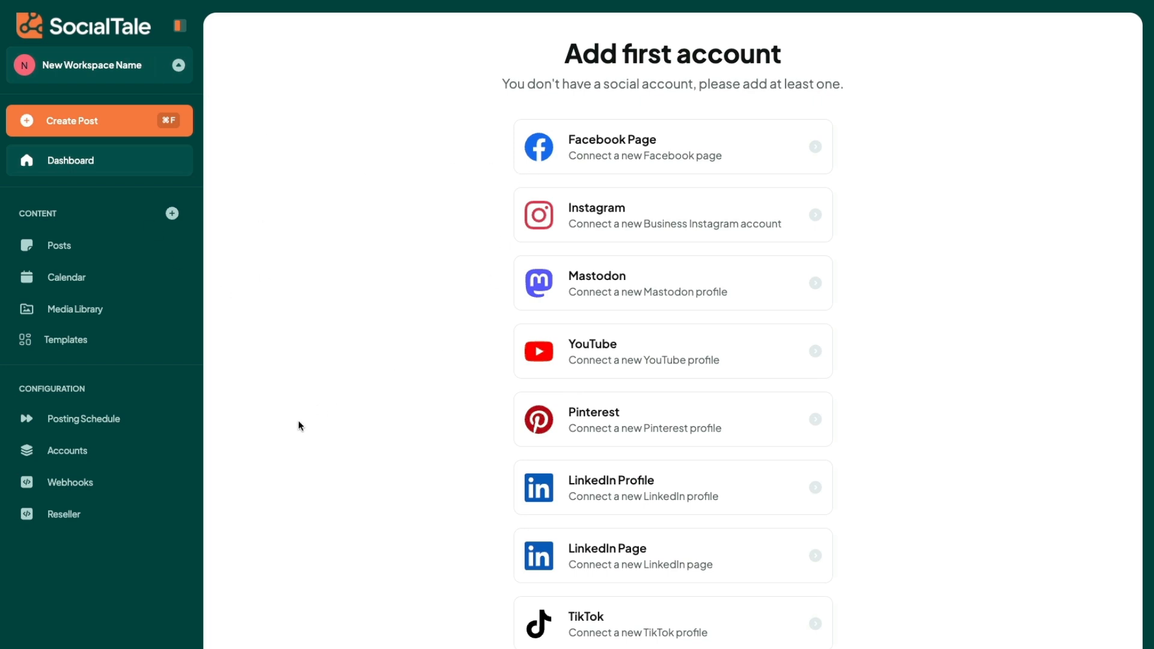
# Step: Read the notice about when reselling becomes available and close it
pyautogui.click(81, 518)
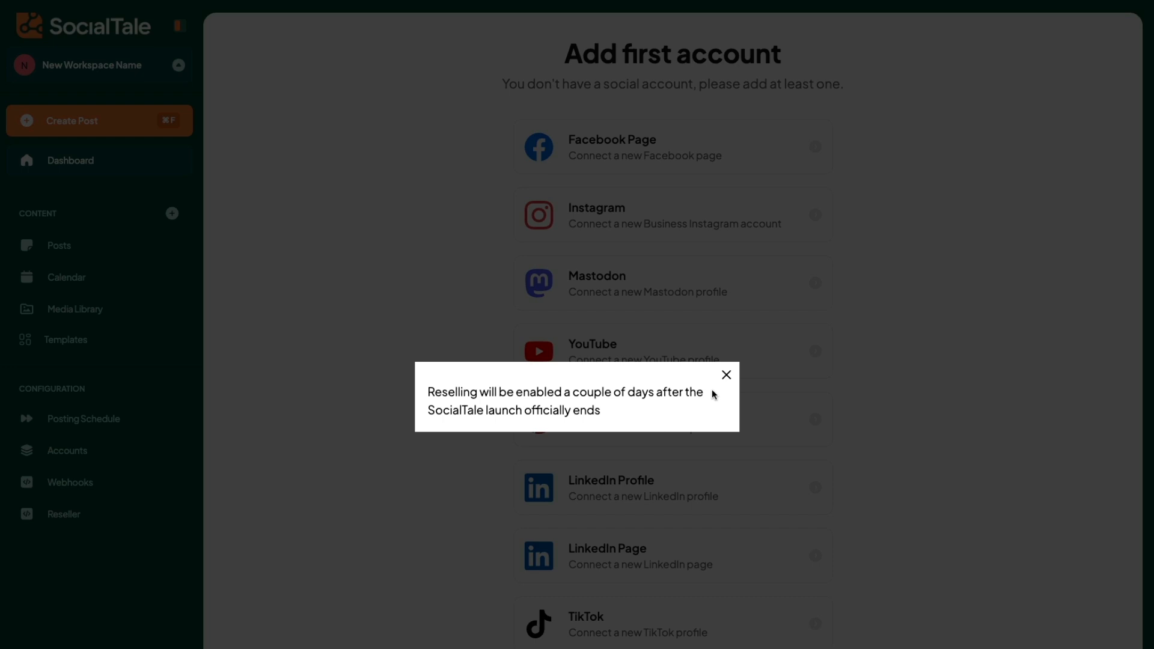
pyautogui.moveTo(427, 400); pyautogui.dragTo(602, 412)
pyautogui.click(602, 413)
pyautogui.moveTo(603, 413); pyautogui.dragTo(425, 384)
pyautogui.click(426, 386)
pyautogui.click(726, 375)
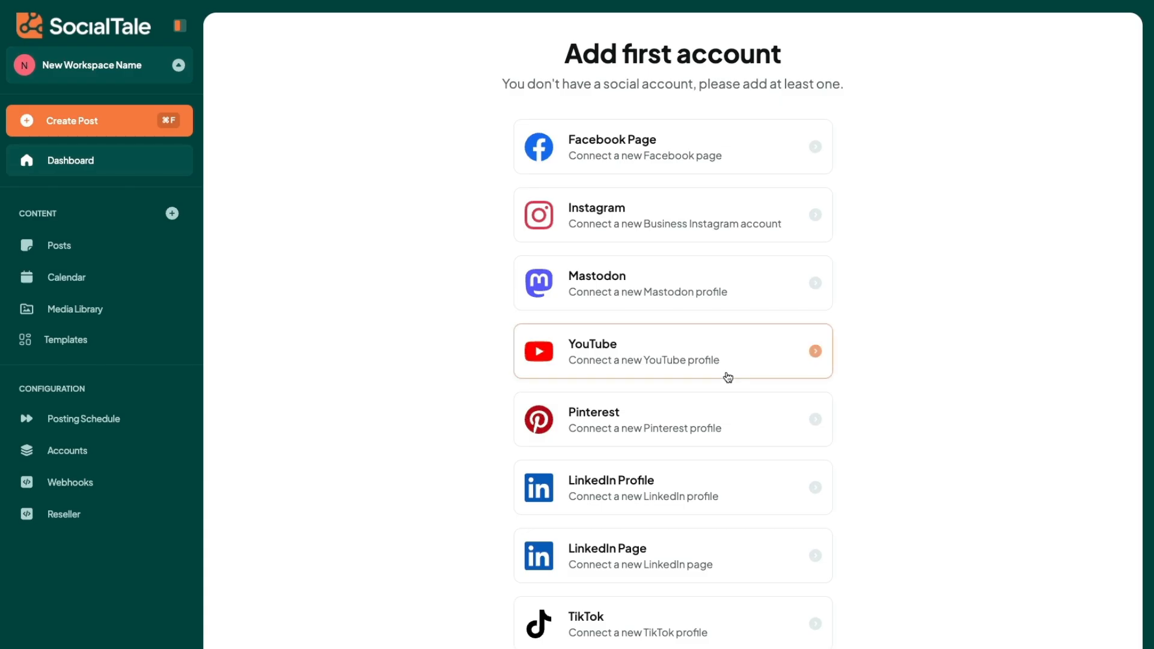
# Step: Review the form for creating a webhook, trying out the Account Added, Publishing Post Failed and Account Updated events
pyautogui.click(100, 486)
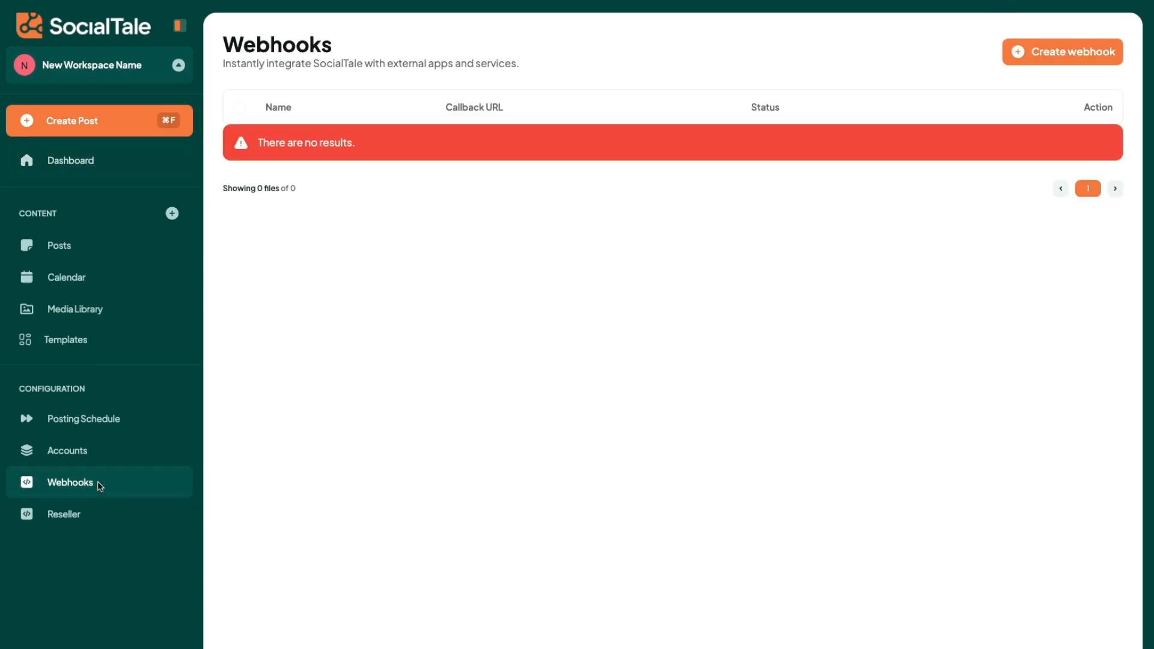
pyautogui.click(1059, 52)
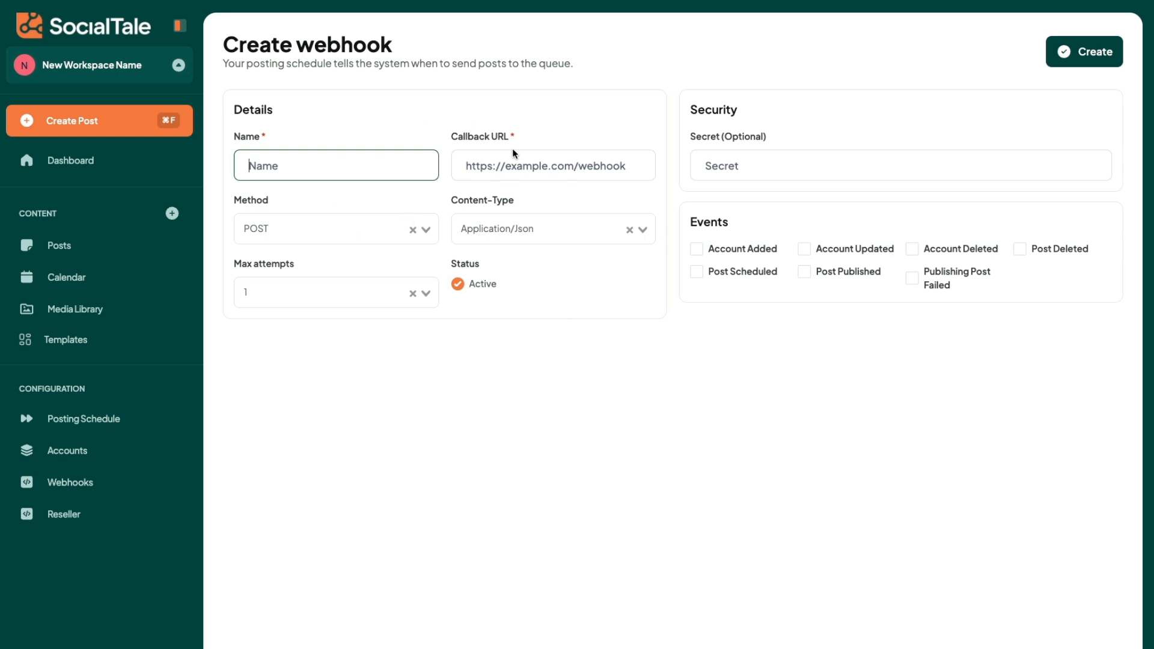
pyautogui.click(696, 250)
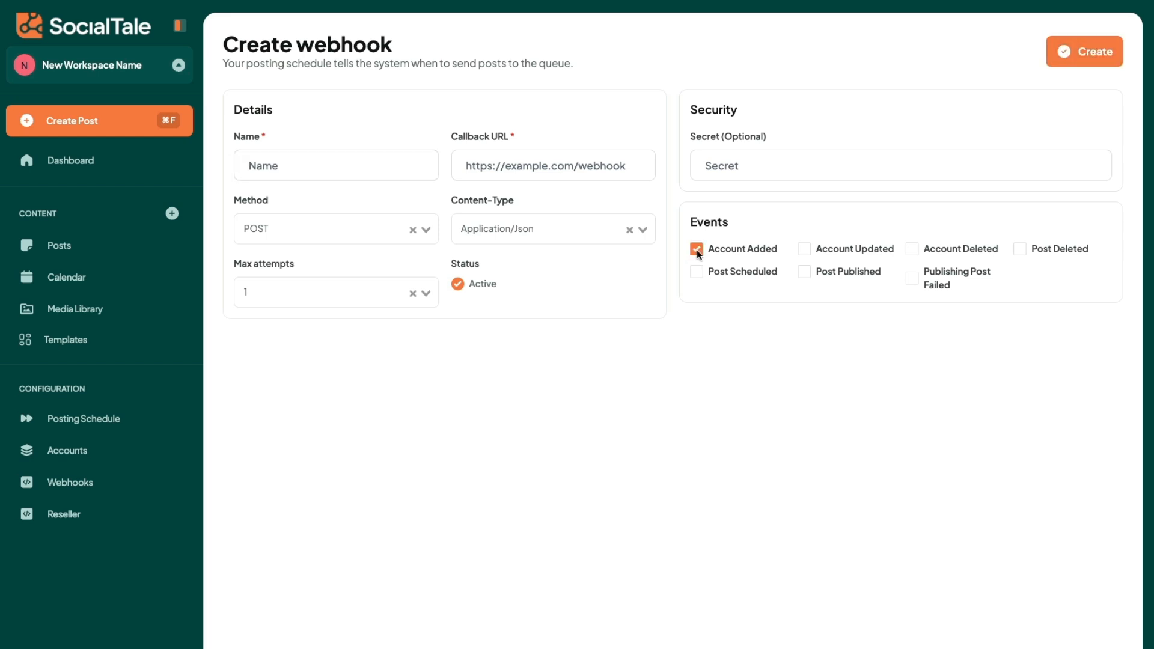
pyautogui.click(912, 280)
pyautogui.click(804, 250)
pyautogui.click(732, 253)
# Step: Review the new workspace's posts, settings and team members, including the role options for inviting a member, without sending an invitation
pyautogui.click(84, 249)
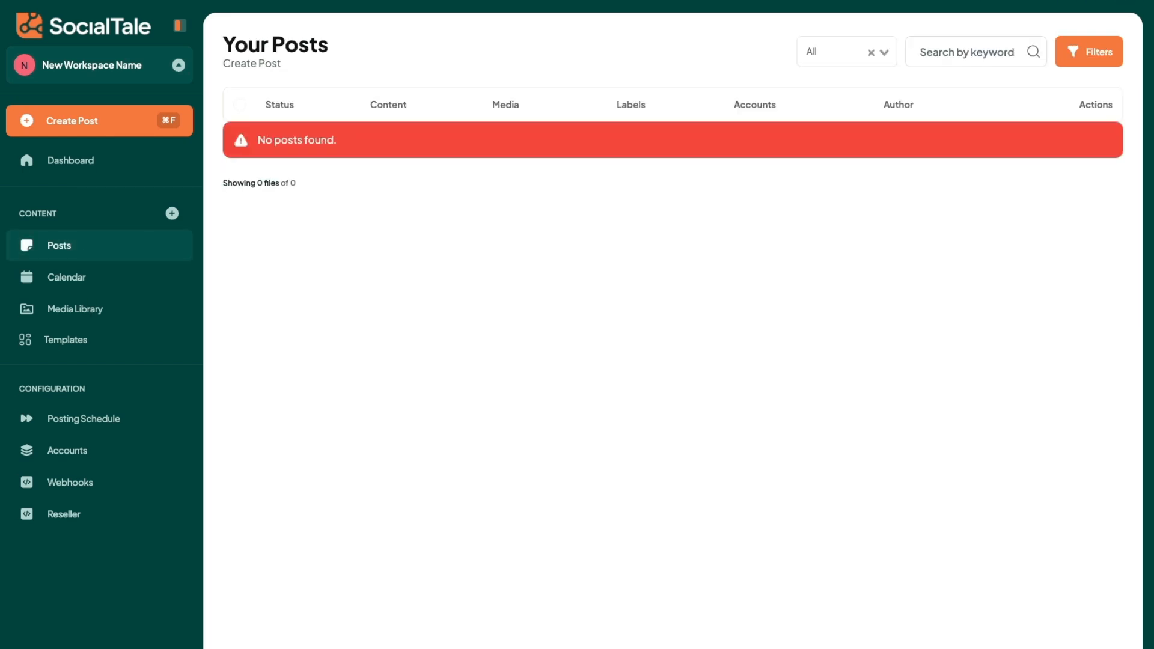
pyautogui.click(96, 647)
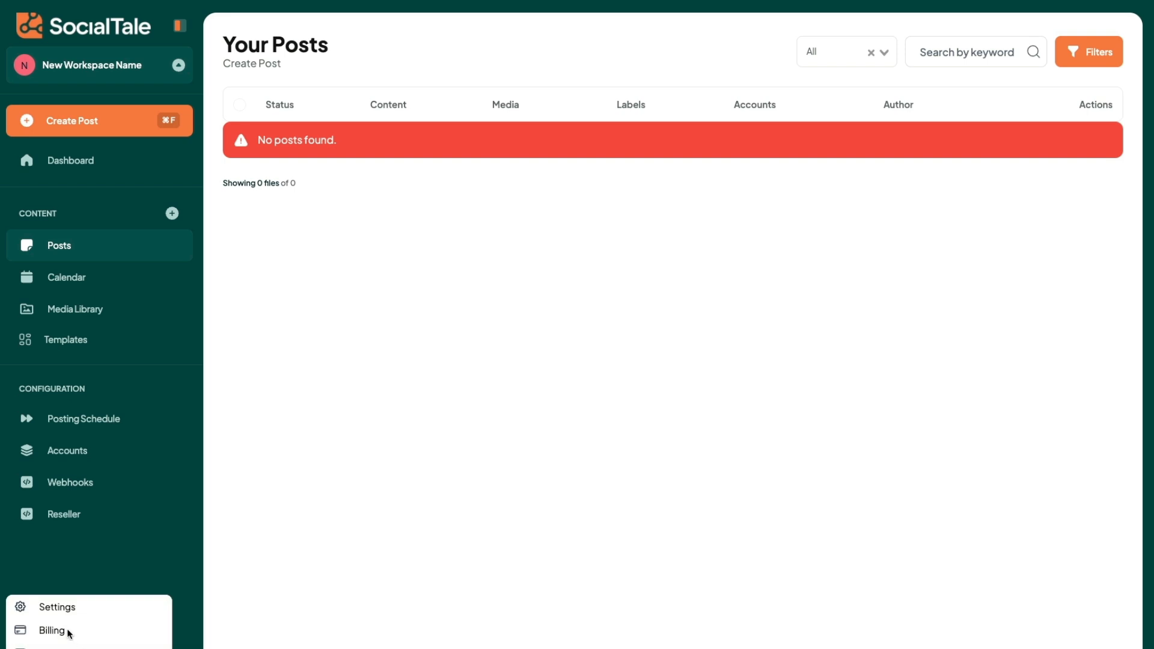
pyautogui.click(60, 606)
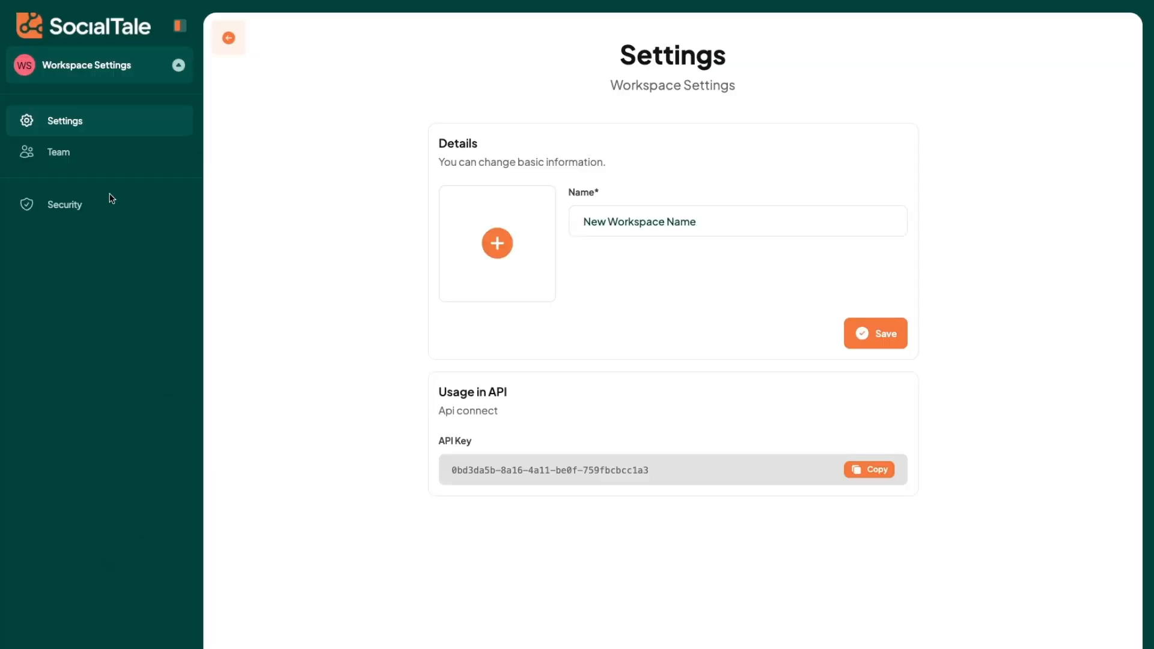
pyautogui.click(64, 155)
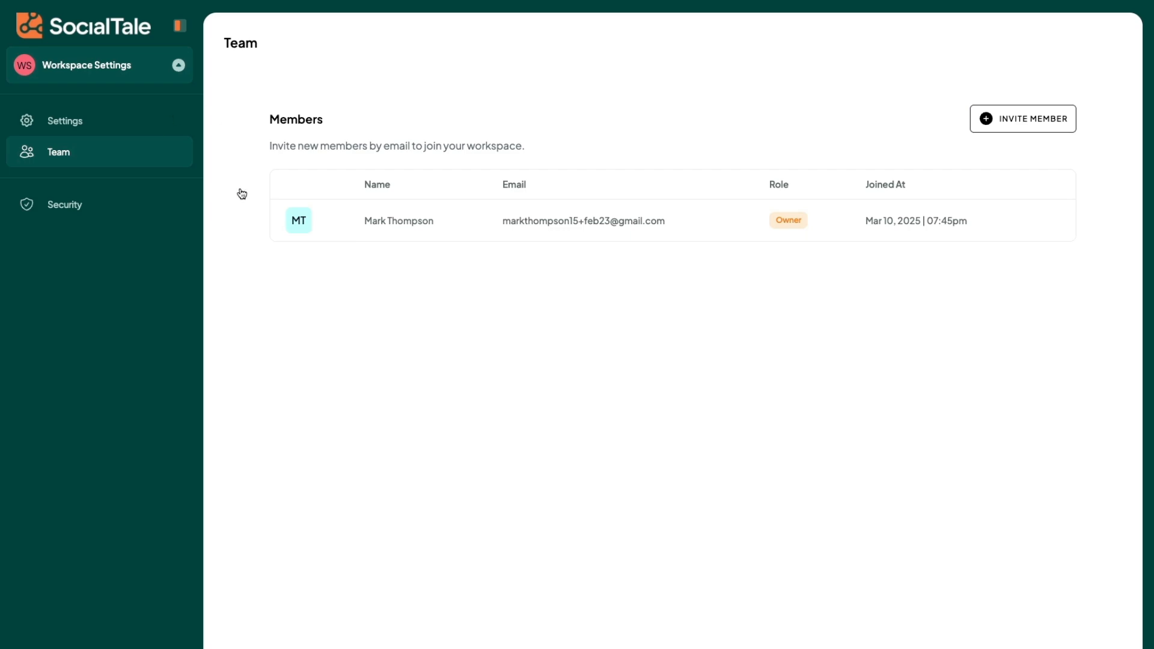
pyautogui.click(1015, 126)
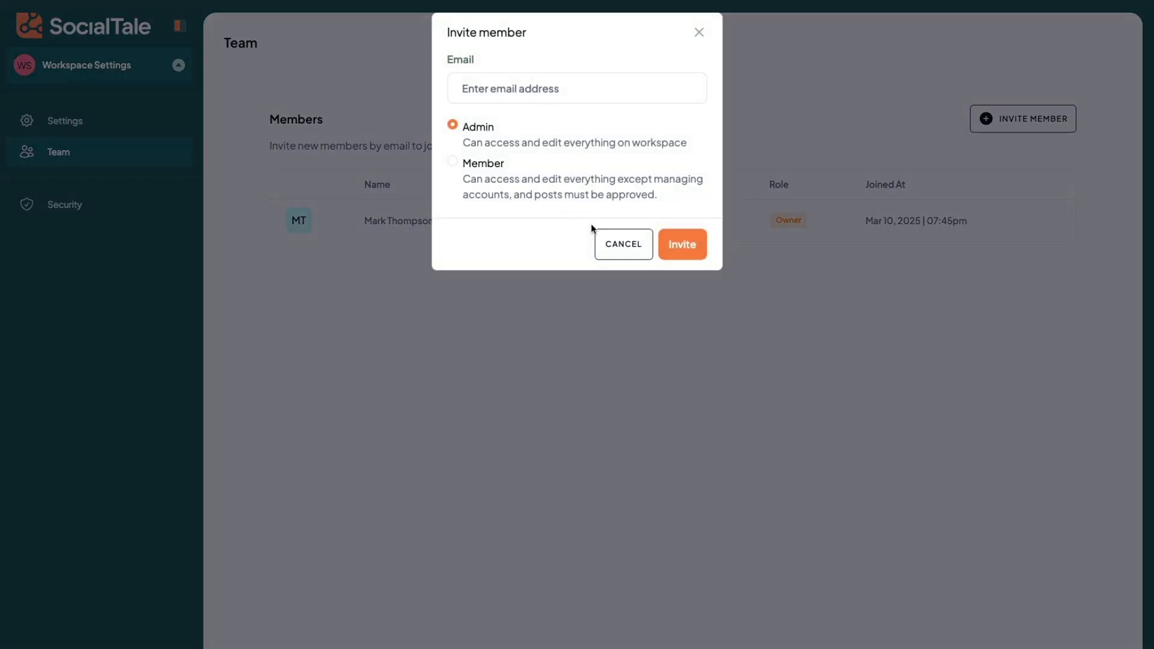
pyautogui.click(632, 250)
# Step: Switch back to the BuilderPad workspace
pyautogui.click(132, 67)
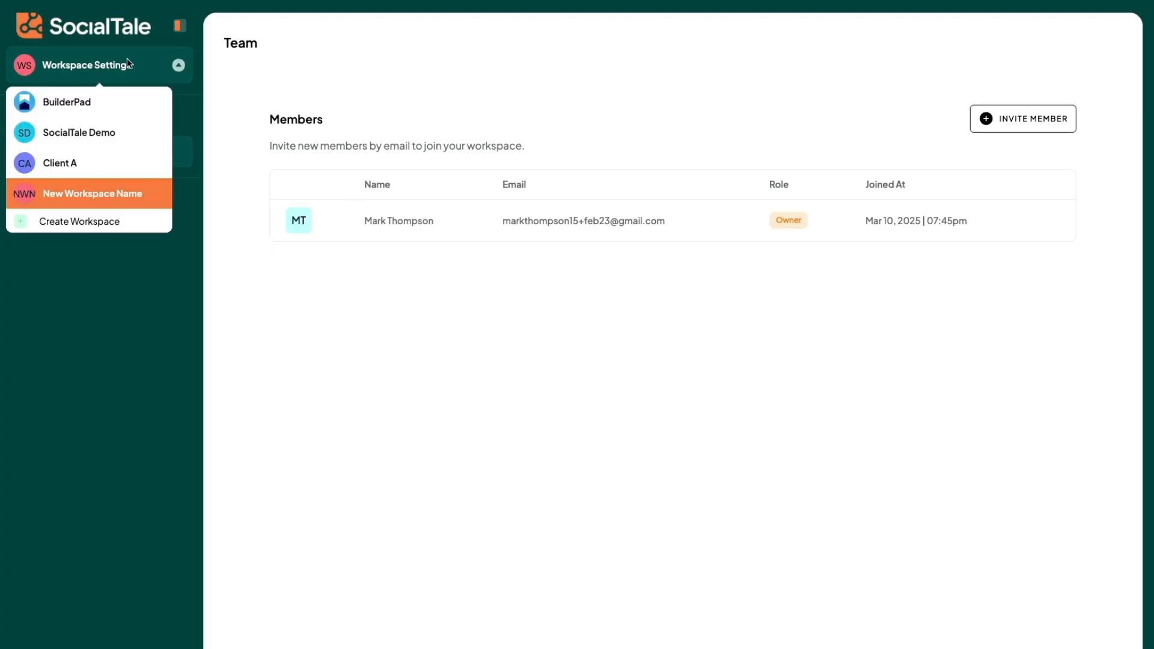
pyautogui.click(74, 100)
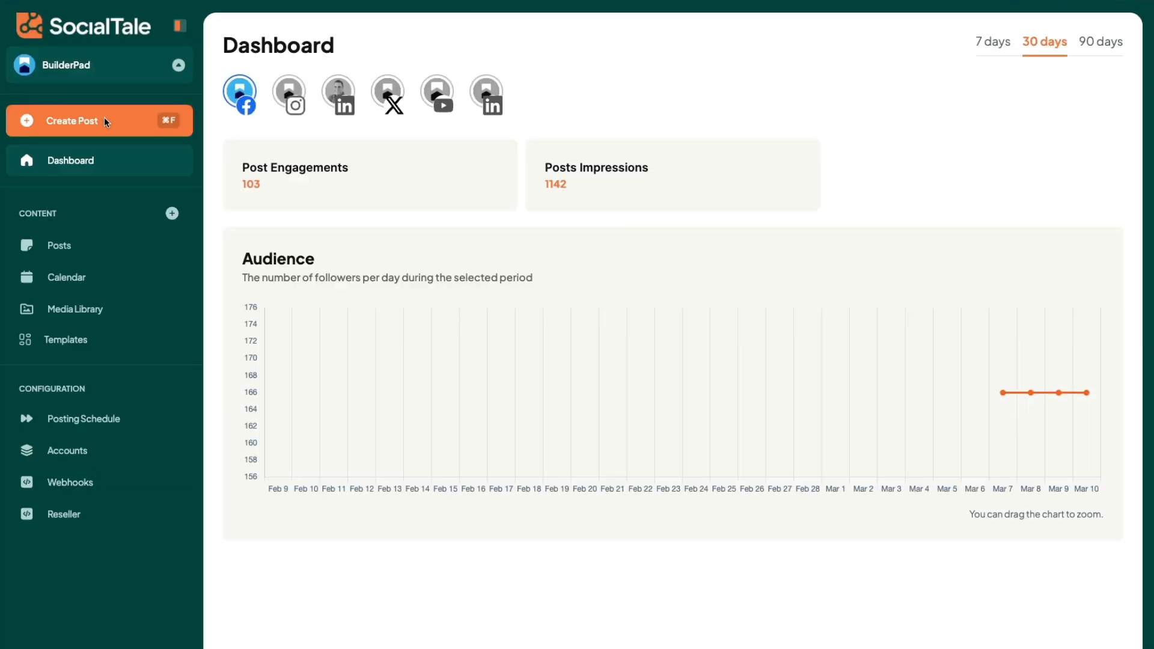